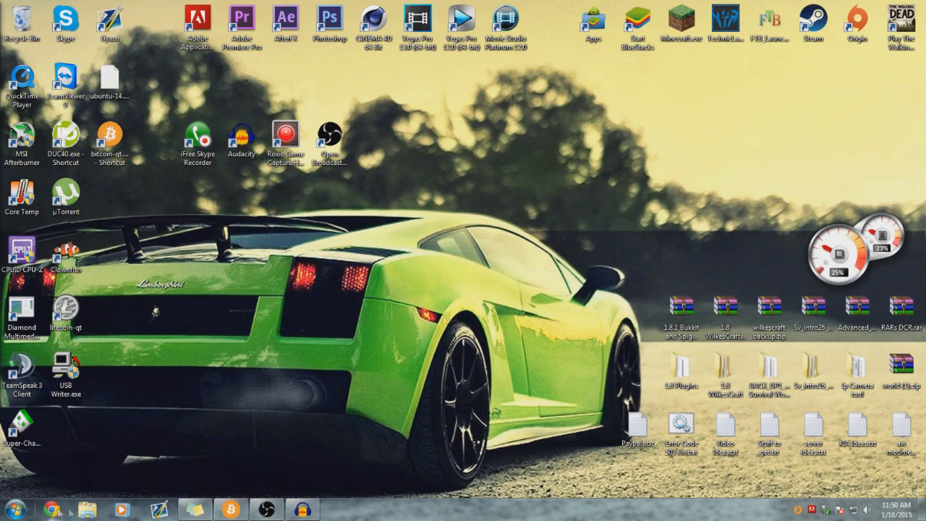
# - Shift the browser window around, restore it to a smaller size, and minimize it
pyautogui.click(52, 510)
pyautogui.moveTo(51, 115); pyautogui.dragTo(634, 26)
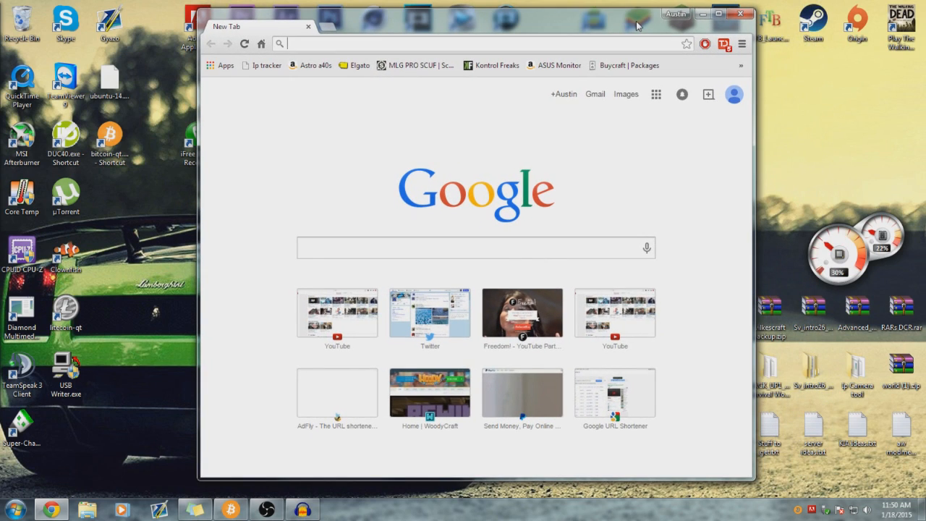
pyautogui.moveTo(534, 27); pyautogui.dragTo(0, 29)
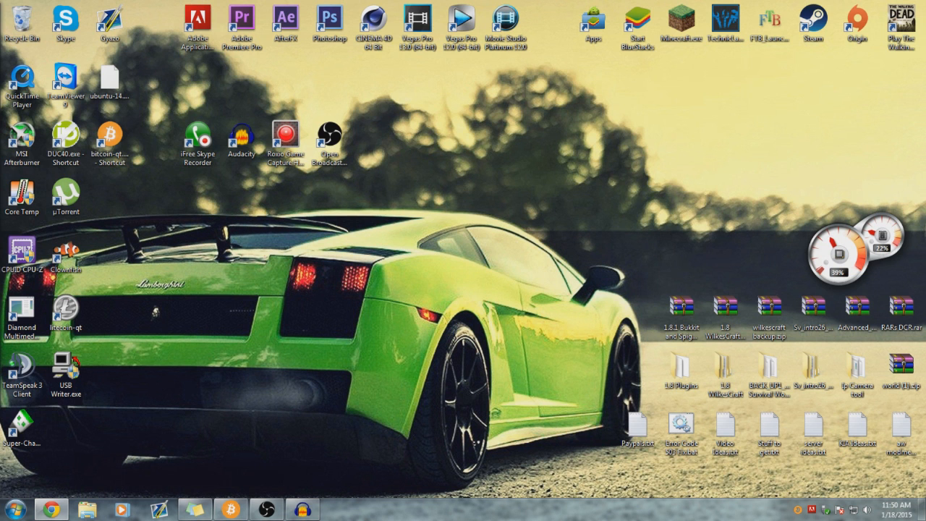
pyautogui.moveTo(1, 61); pyautogui.dragTo(183, 1)
pyautogui.click(125, 8)
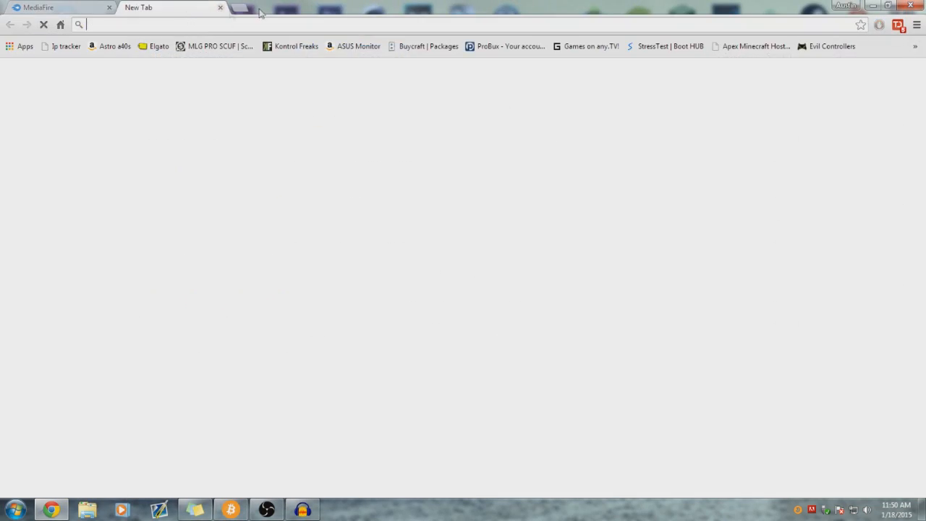
pyautogui.doubleClick(333, 10)
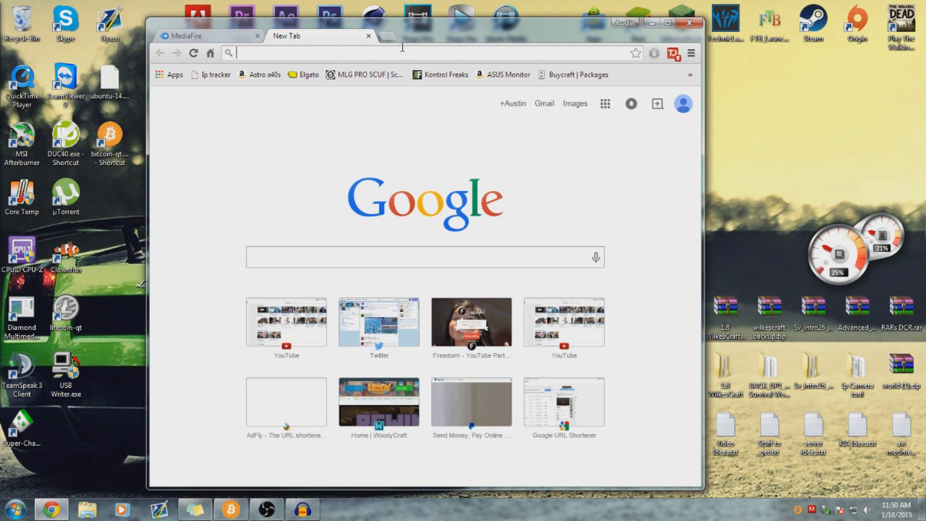
pyautogui.moveTo(418, 45); pyautogui.dragTo(455, 28)
pyautogui.click(688, 8)
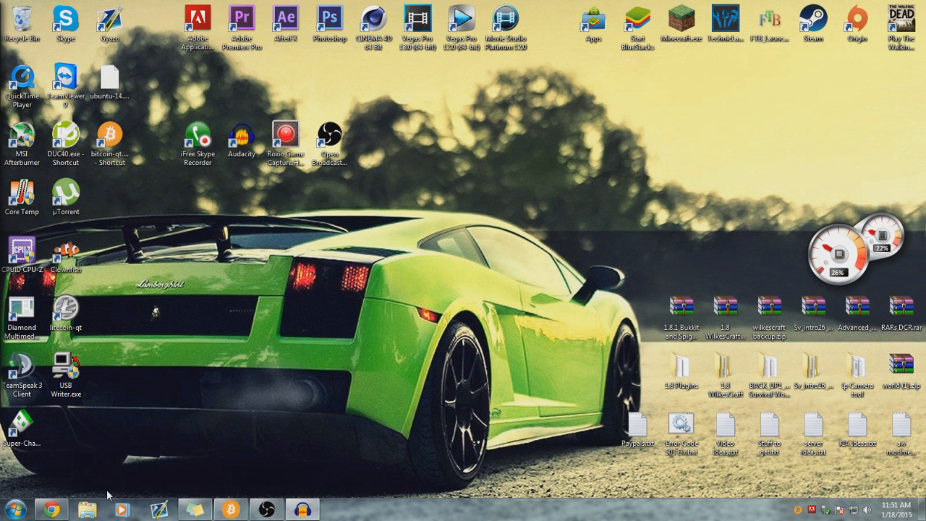
# - In File Explorer, look through the 120GB SSD (C:), 1TB HDD (D:) and 2TB HDD (E:) drives
pyautogui.click(87, 509)
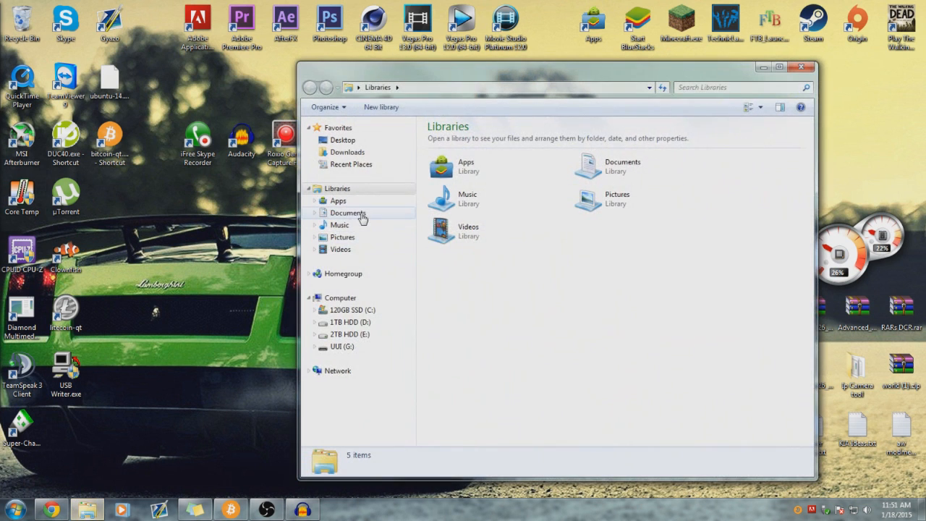
pyautogui.click(355, 316)
pyautogui.click(456, 230)
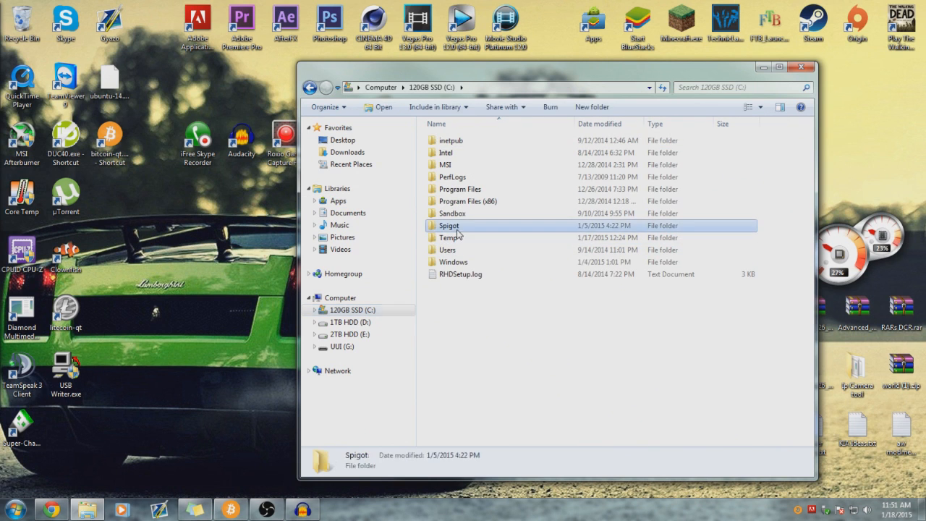
pyautogui.doubleClick(456, 229)
pyautogui.click(311, 88)
pyautogui.click(372, 322)
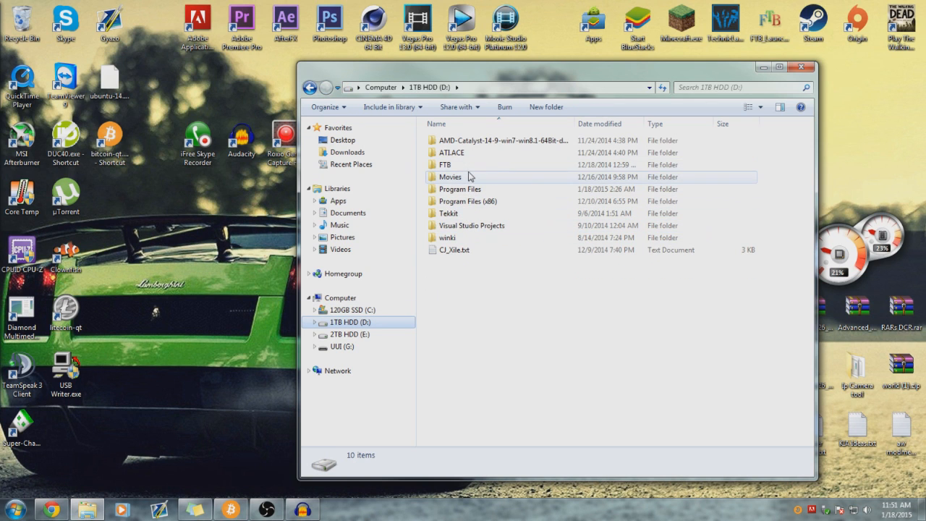
pyautogui.click(375, 336)
pyautogui.click(376, 326)
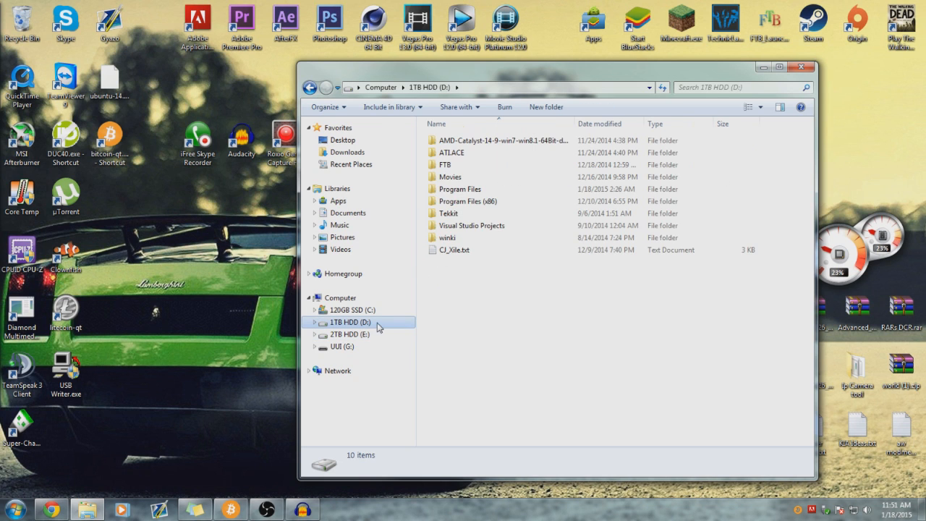
pyautogui.click(381, 310)
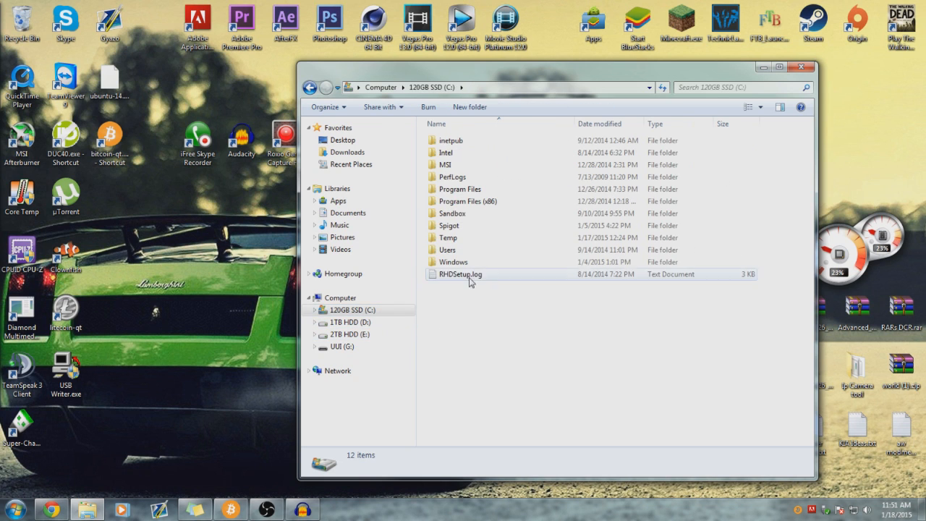
# - Go through C: Users and the home folder into Spigot, listing Bukkit, CraftBukkit and Spigot-Server
pyautogui.doubleClick(463, 249)
pyautogui.doubleClick(468, 142)
pyautogui.doubleClick(452, 359)
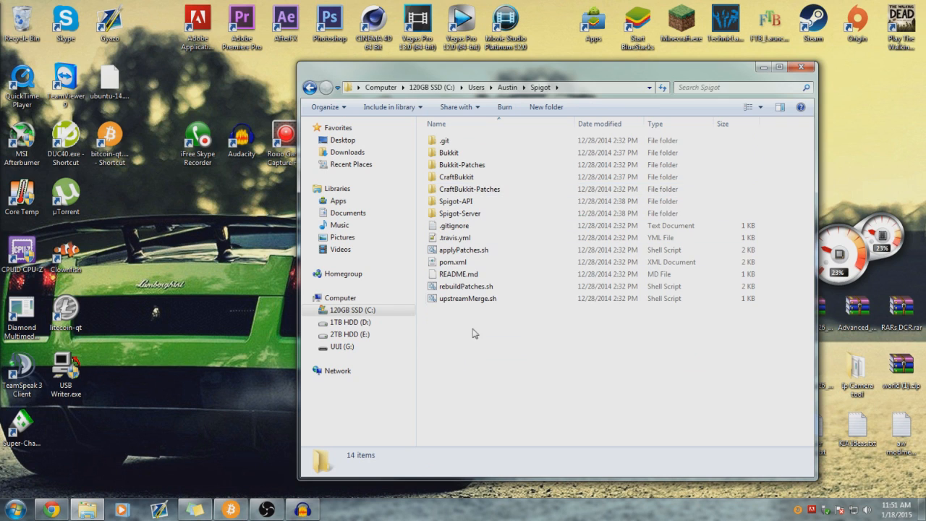
pyautogui.moveTo(360, 77); pyautogui.dragTo(377, 72)
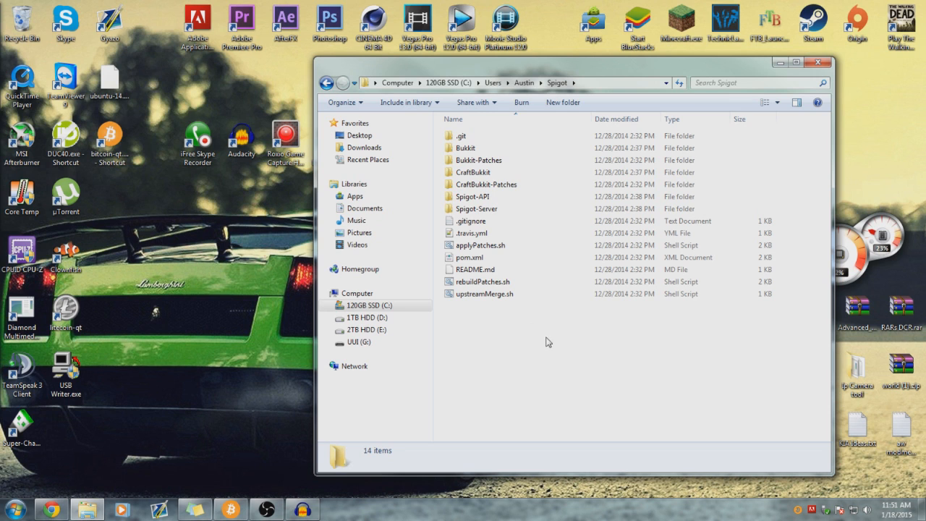
pyautogui.click(327, 83)
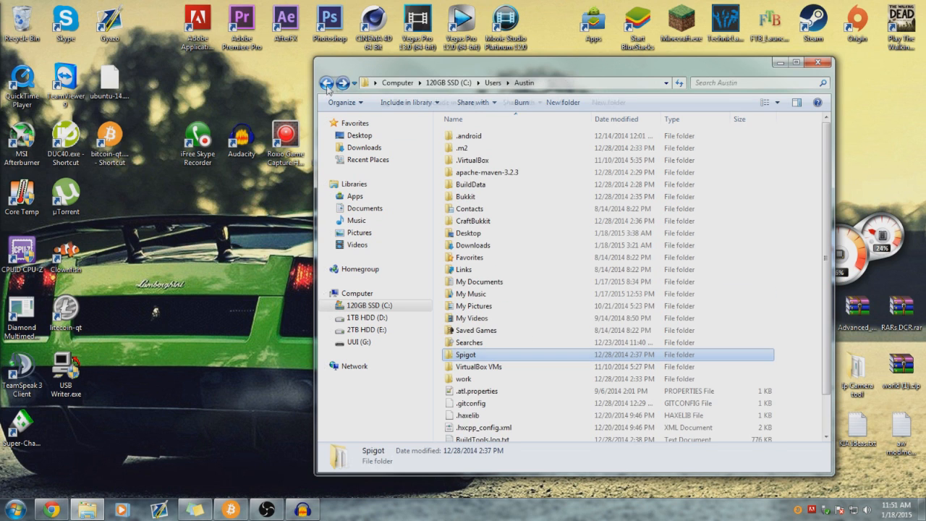
pyautogui.click(342, 83)
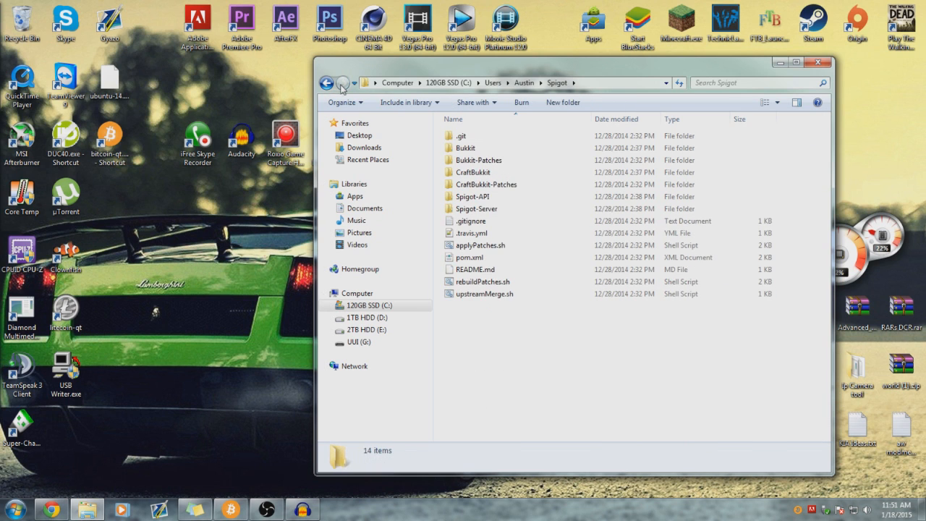
pyautogui.click(16, 510)
pyautogui.write('git')
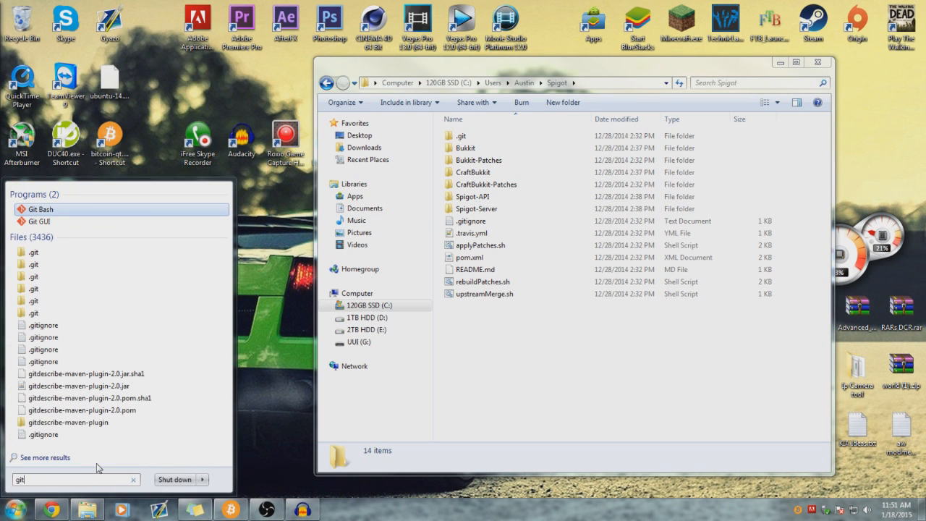
pyautogui.click(42, 210)
pyautogui.moveTo(237, 100); pyautogui.dragTo(223, 66)
pyautogui.write('asdflkajsdljadkfj')
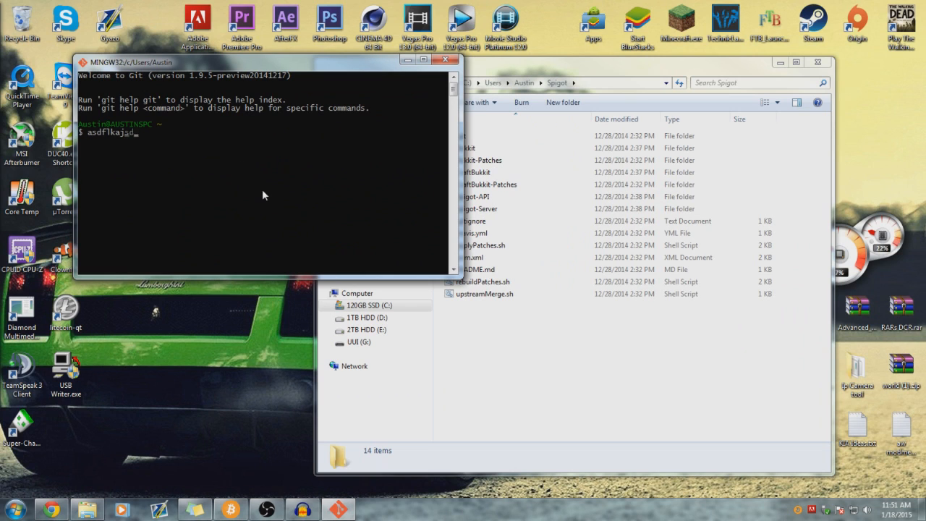
pyautogui.press('BackSpace')
pyautogui.press('BackSpace')
pyautogui.press('BackSpace')
pyautogui.press('BackSpace')
pyautogui.press('BackSpace')
pyautogui.press('BackSpace')
pyautogui.press('BackSpace')
pyautogui.press('BackSpace')
pyautogui.press('BackSpace')
pyautogui.press('BackSpace')
pyautogui.press('BackSpace')
pyautogui.press('BackSpace')
pyautogui.press('BackSpace')
pyautogui.press('BackSpace')
pyautogui.press('BackSpace')
pyautogui.press('BackSpace')
pyautogui.press('BackSpace')
pyautogui.click(445, 60)
pyautogui.moveTo(434, 62); pyautogui.dragTo(380, 43)
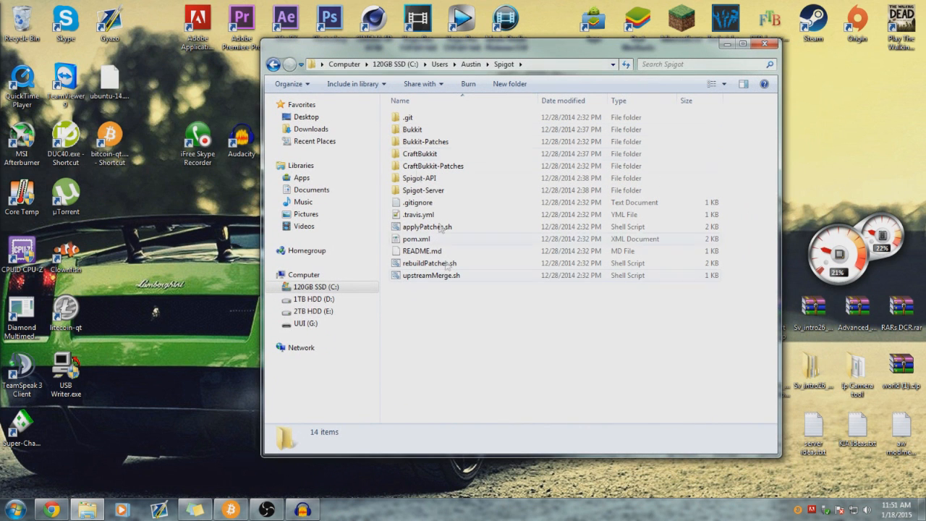
pyautogui.moveTo(420, 329); pyautogui.dragTo(475, 275)
pyautogui.click(394, 65)
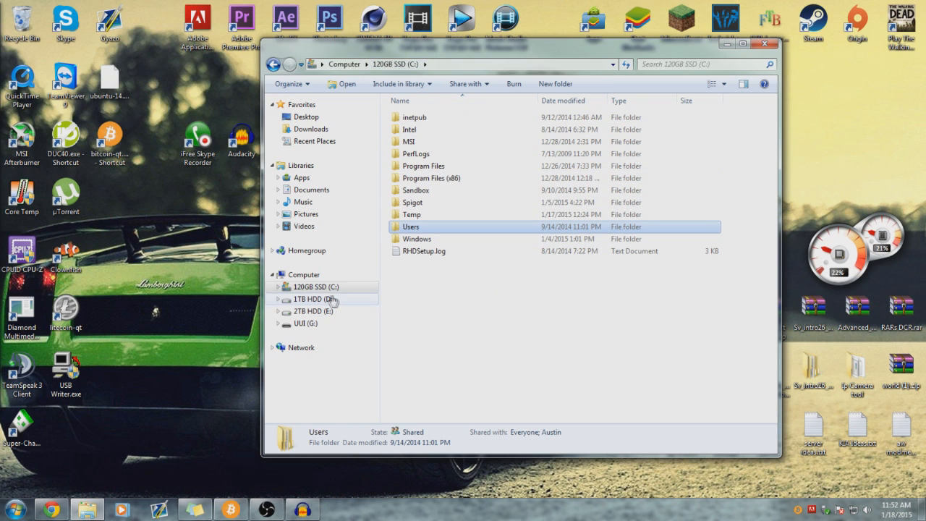
pyautogui.doubleClick(454, 228)
pyautogui.doubleClick(414, 117)
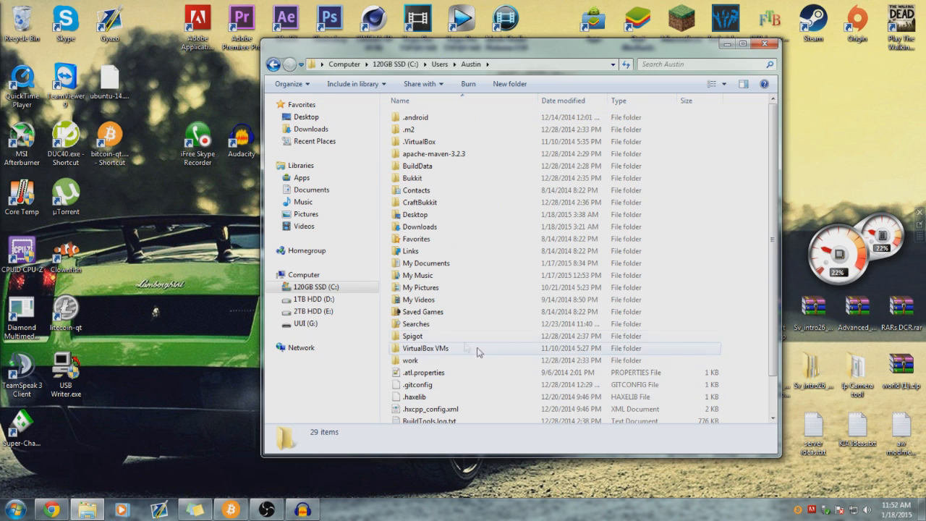
pyautogui.doubleClick(427, 336)
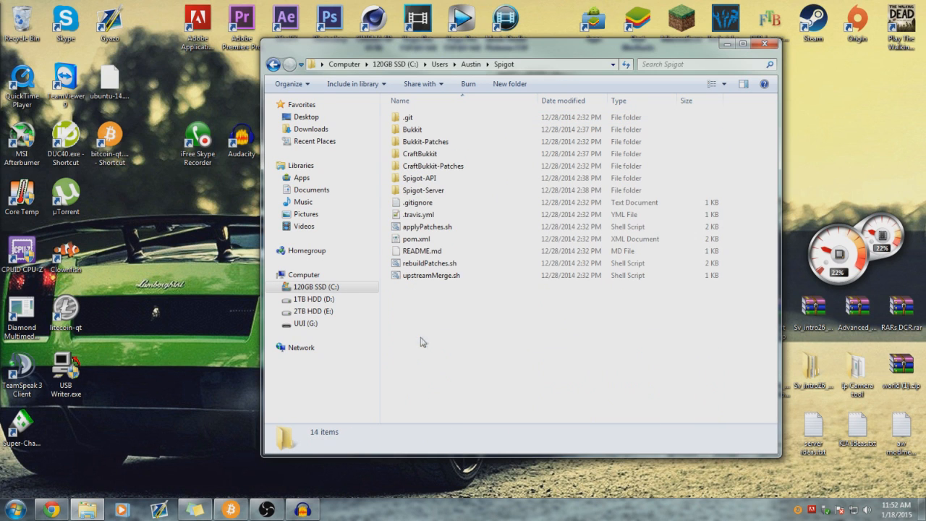
pyautogui.doubleClick(426, 192)
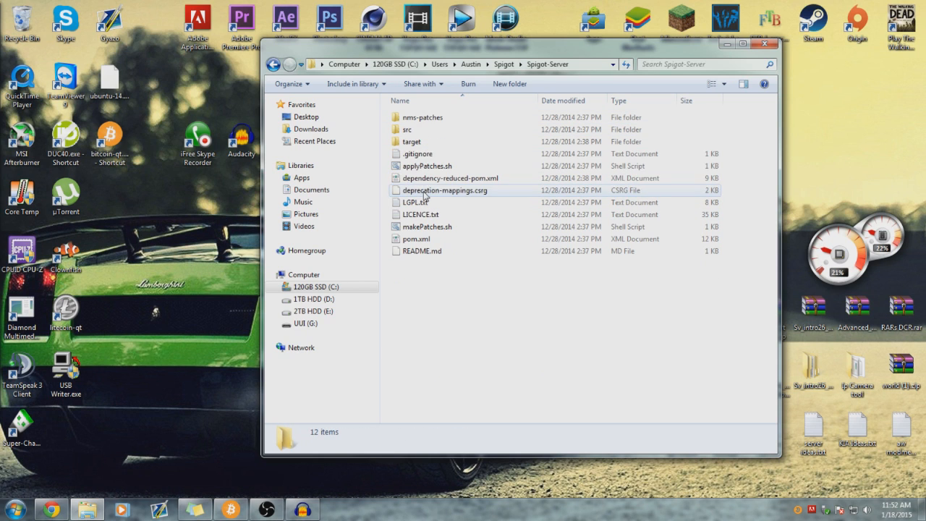
pyautogui.doubleClick(432, 142)
pyautogui.click(437, 240)
pyautogui.click(439, 254)
pyautogui.click(441, 240)
pyautogui.click(440, 256)
pyautogui.click(443, 241)
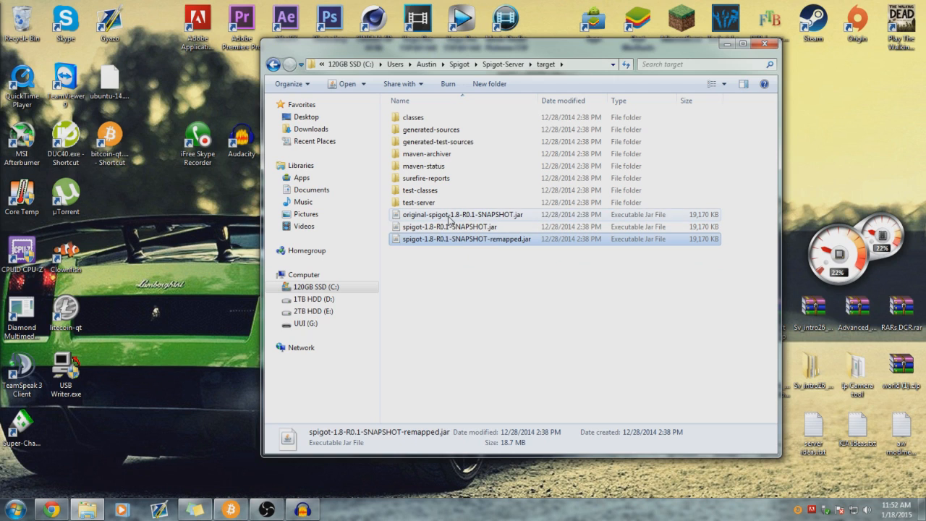
pyautogui.click(449, 217)
pyautogui.click(470, 228)
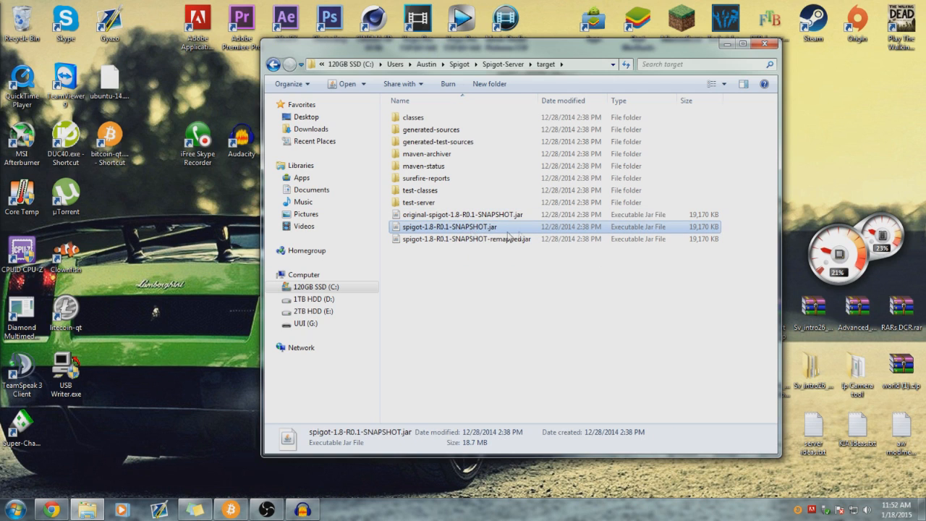
pyautogui.click(510, 287)
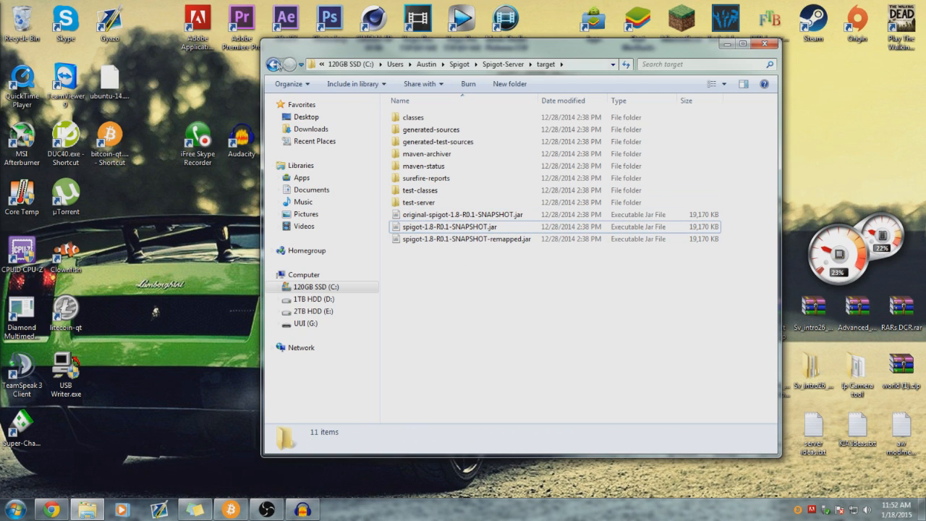
pyautogui.click(273, 65)
pyautogui.click(273, 65)
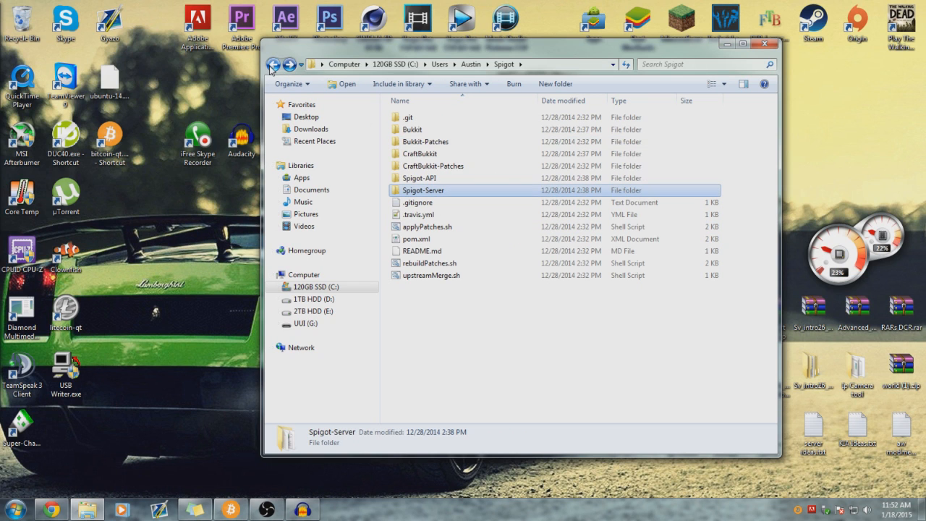
pyautogui.doubleClick(455, 157)
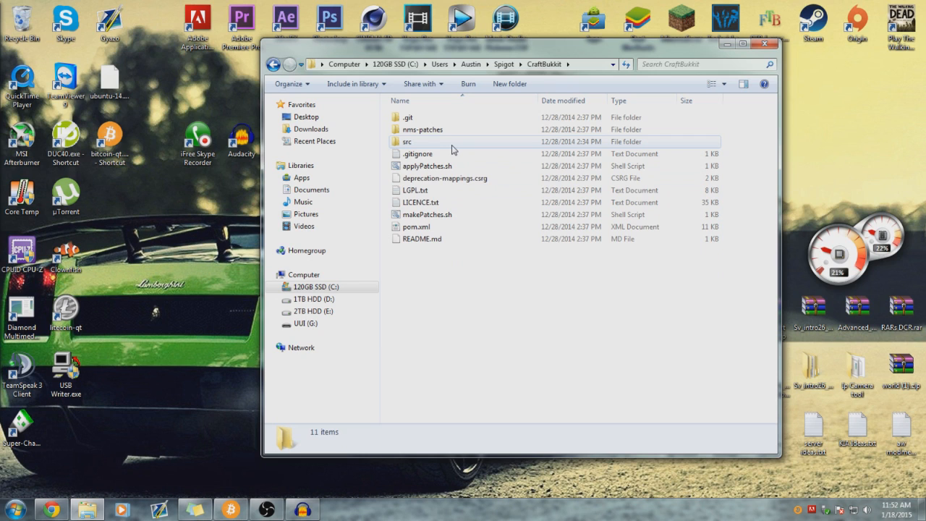
pyautogui.doubleClick(452, 148)
pyautogui.doubleClick(408, 131)
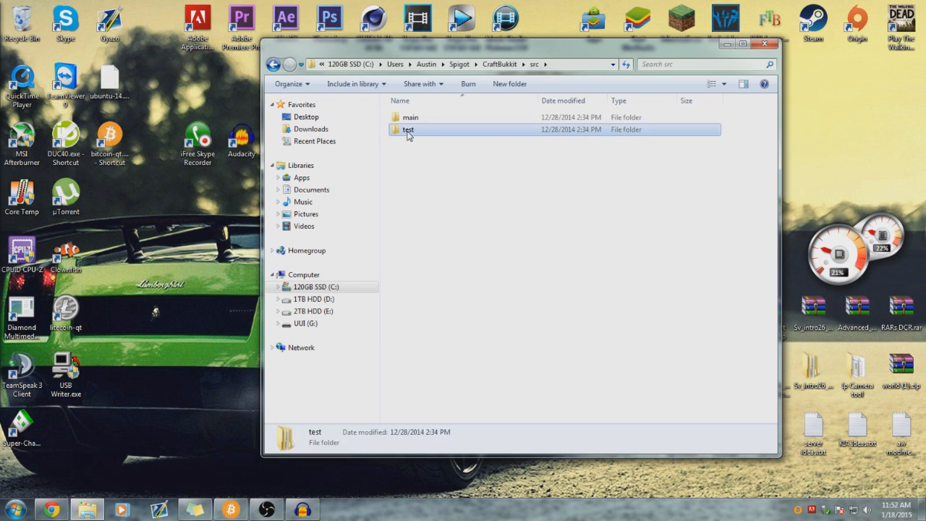
pyautogui.doubleClick(406, 118)
pyautogui.doubleClick(406, 119)
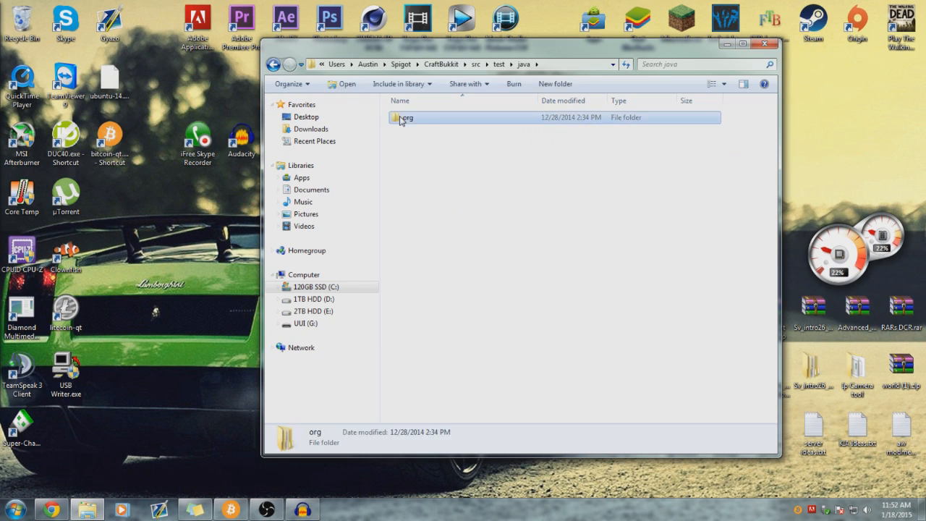
pyautogui.doubleClick(406, 118)
pyautogui.doubleClick(413, 117)
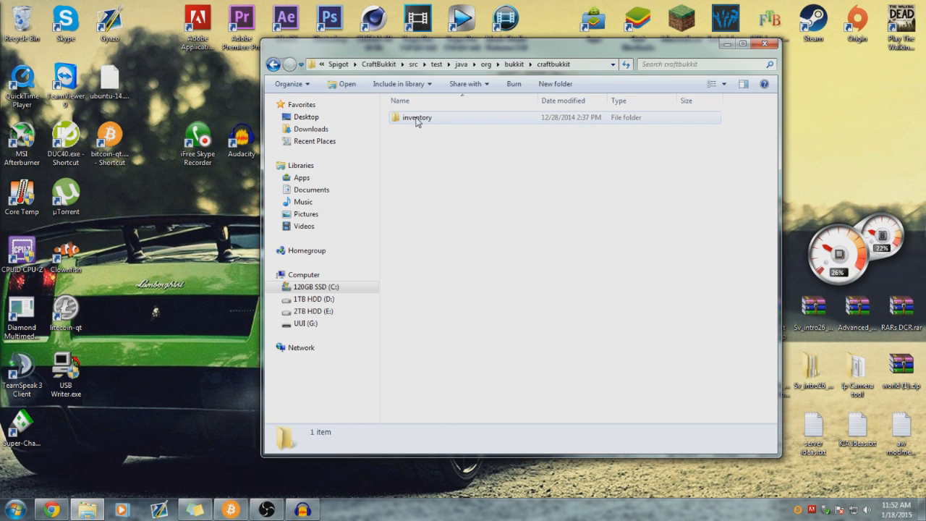
pyautogui.doubleClick(417, 118)
pyautogui.doubleClick(275, 66)
pyautogui.doubleClick(275, 65)
pyautogui.doubleClick(274, 65)
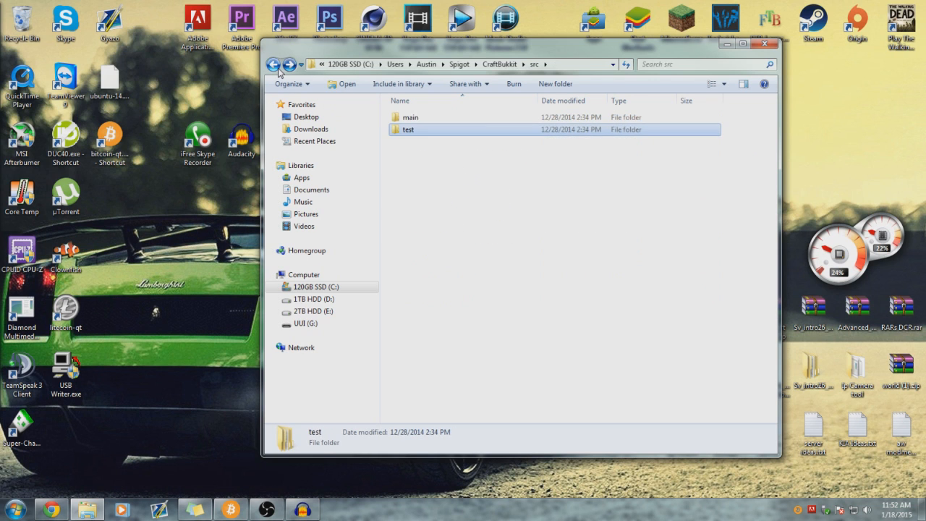
pyautogui.click(274, 65)
pyautogui.click(274, 65)
pyautogui.moveTo(498, 347); pyautogui.dragTo(485, 361)
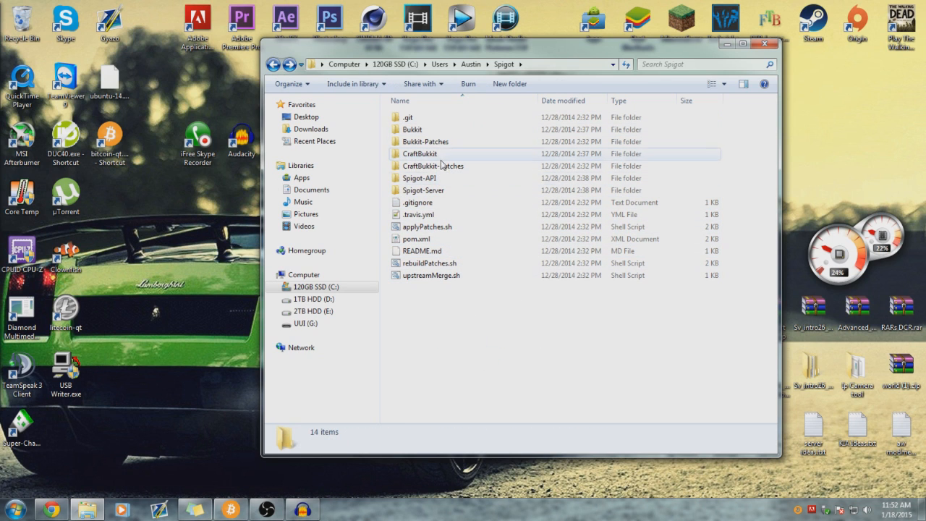
pyautogui.doubleClick(434, 130)
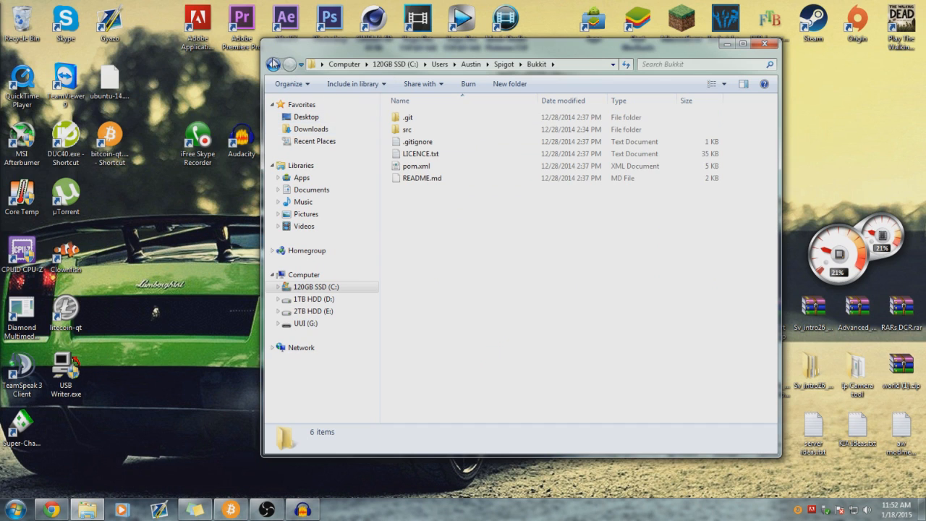
pyautogui.click(274, 65)
pyautogui.doubleClick(433, 142)
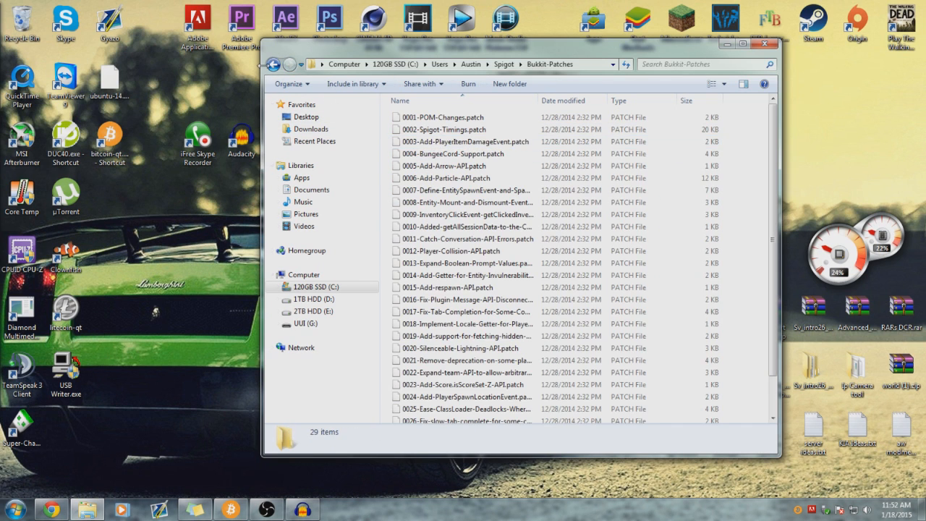
pyautogui.click(274, 65)
pyautogui.doubleClick(438, 155)
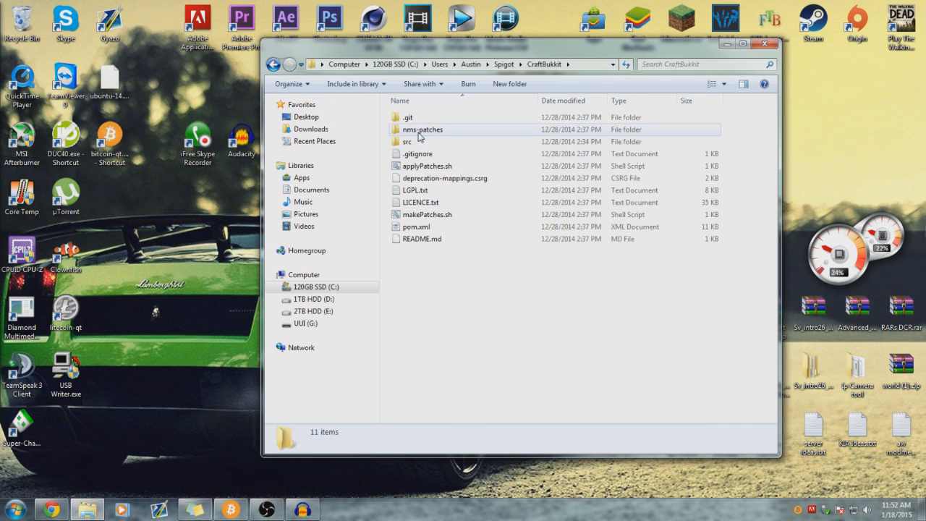
pyautogui.click(274, 65)
pyautogui.doubleClick(434, 166)
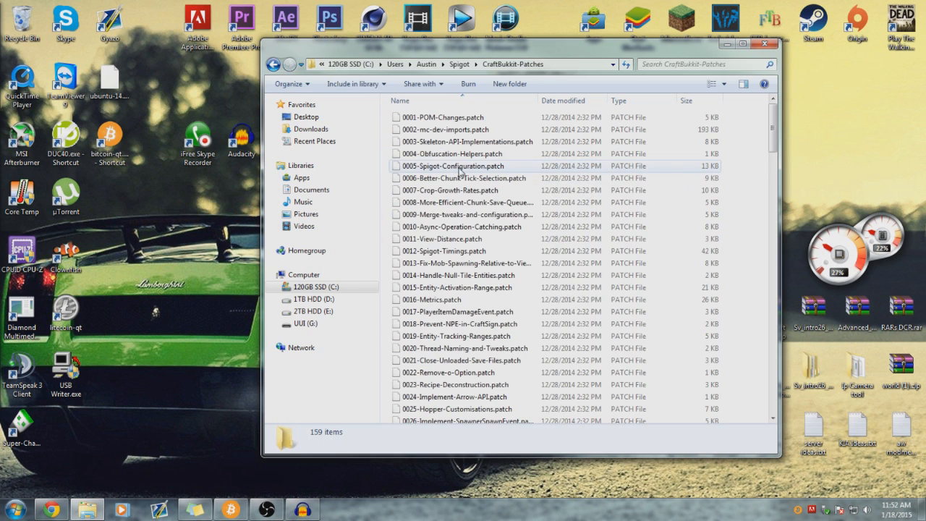
pyautogui.click(274, 65)
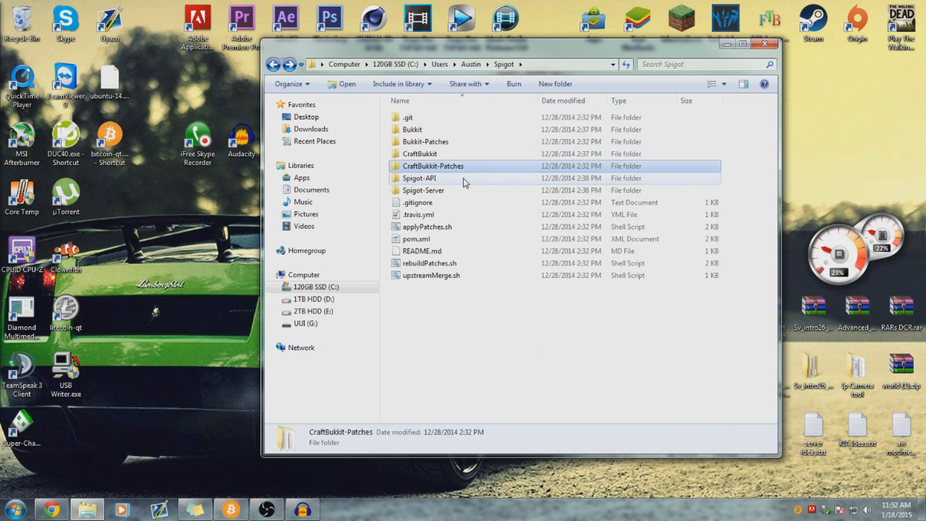
pyautogui.doubleClick(464, 180)
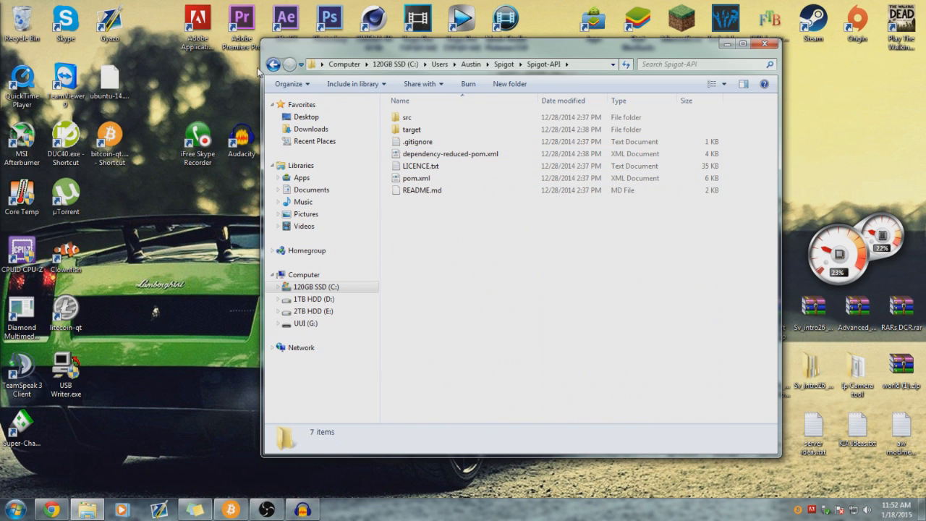
pyautogui.doubleClick(410, 129)
pyautogui.moveTo(481, 263)
pyautogui.mouseDown()
pyautogui.moveTo(471, 207)
pyautogui.moveTo(477, 249)
pyautogui.mouseUp()
pyautogui.click(274, 65)
pyautogui.click(274, 65)
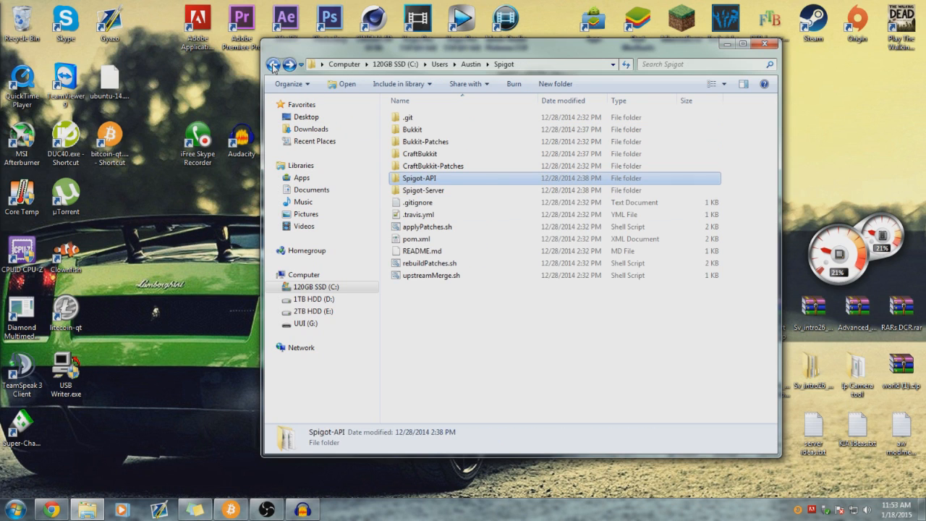
pyautogui.click(476, 316)
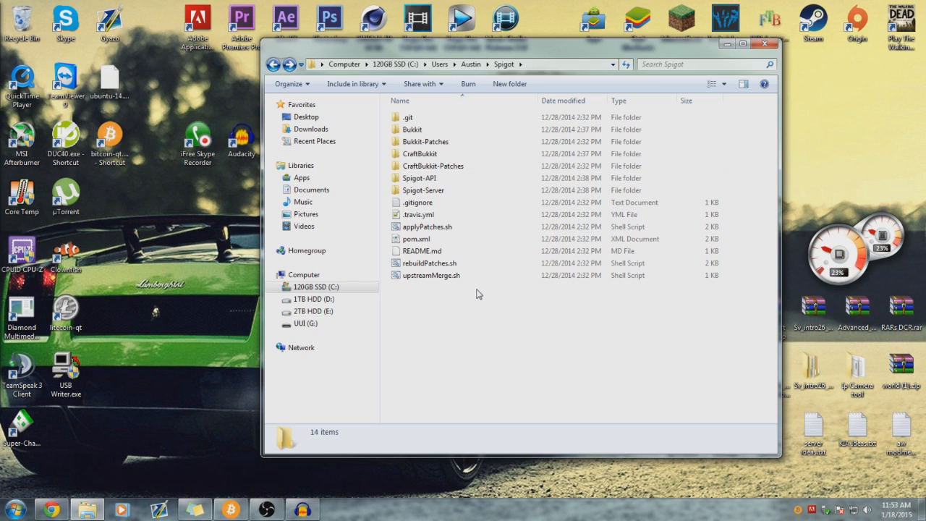
# - Open Spigot-Server's target folder and inspect spigot-1.8-R0.1-SNAPSHOT.jar
pyautogui.doubleClick(469, 191)
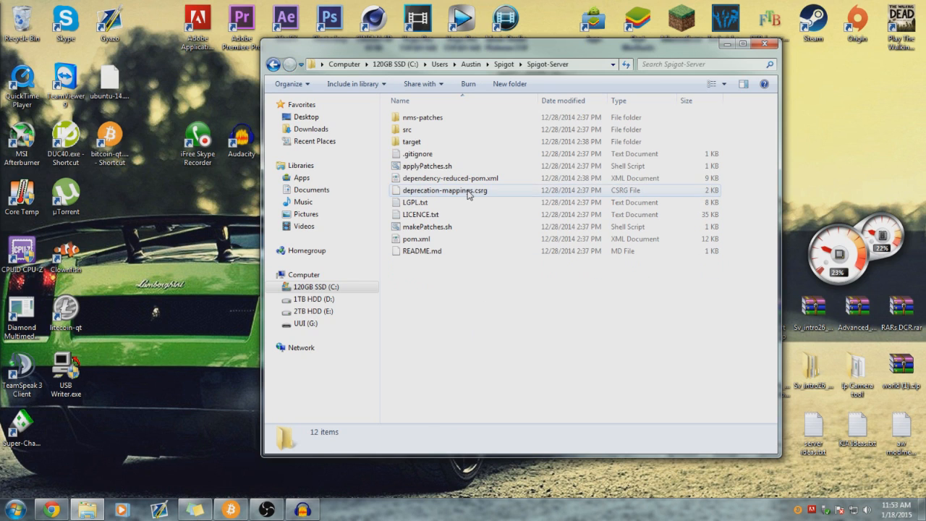
pyautogui.doubleClick(442, 144)
pyautogui.moveTo(487, 290); pyautogui.dragTo(483, 267)
pyautogui.click(445, 226)
pyautogui.click(458, 272)
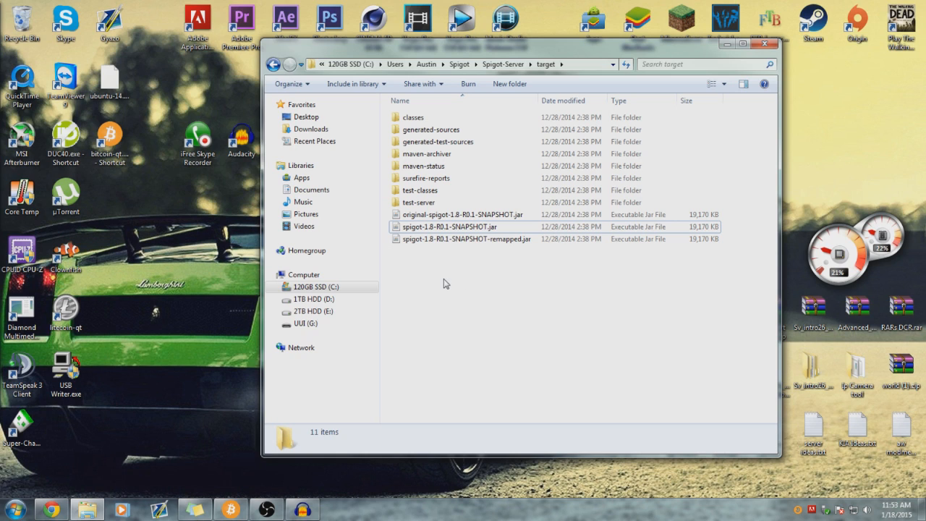
pyautogui.click(411, 231)
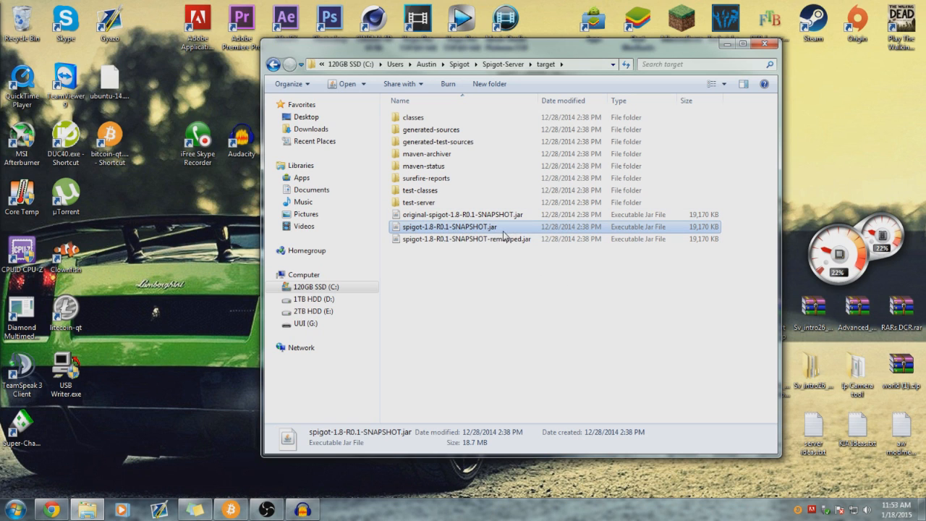
pyautogui.click(507, 285)
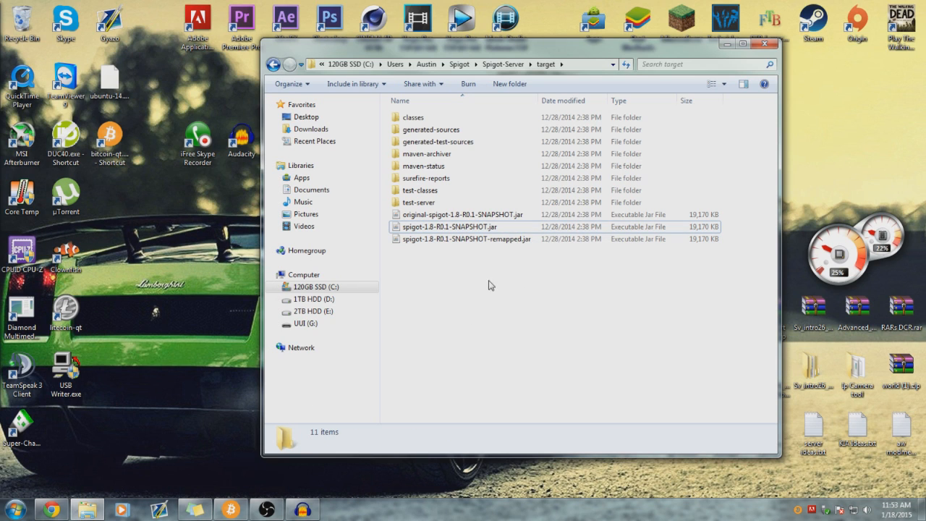
# - Return via C:, Users, Spigot, Spigot-Server and target, select spigot-1.8-R0.1-SNAPSHOT.jar, and close Explorer
pyautogui.click(371, 292)
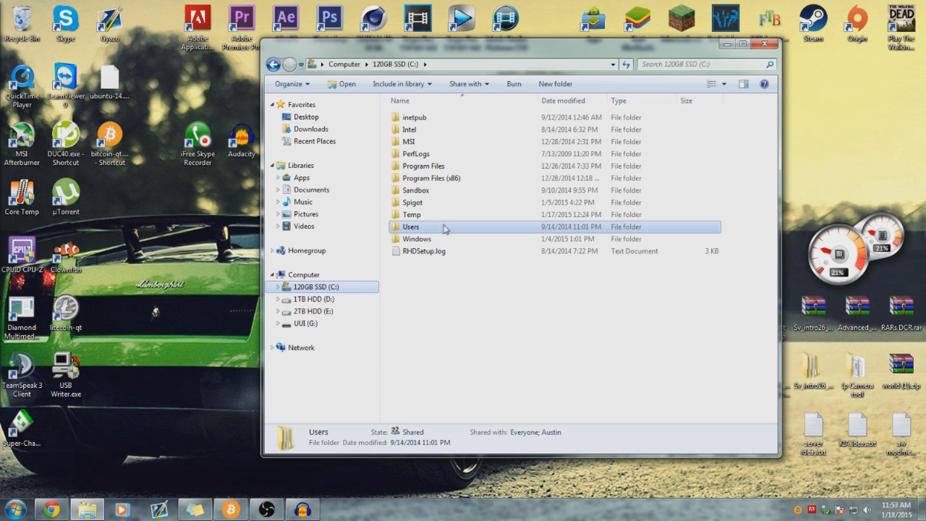
pyautogui.doubleClick(609, 227)
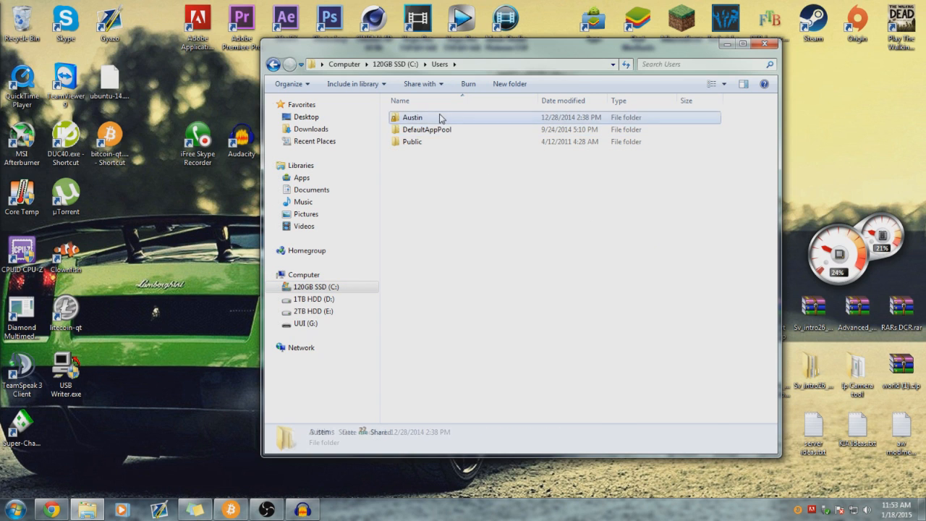
pyautogui.doubleClick(444, 117)
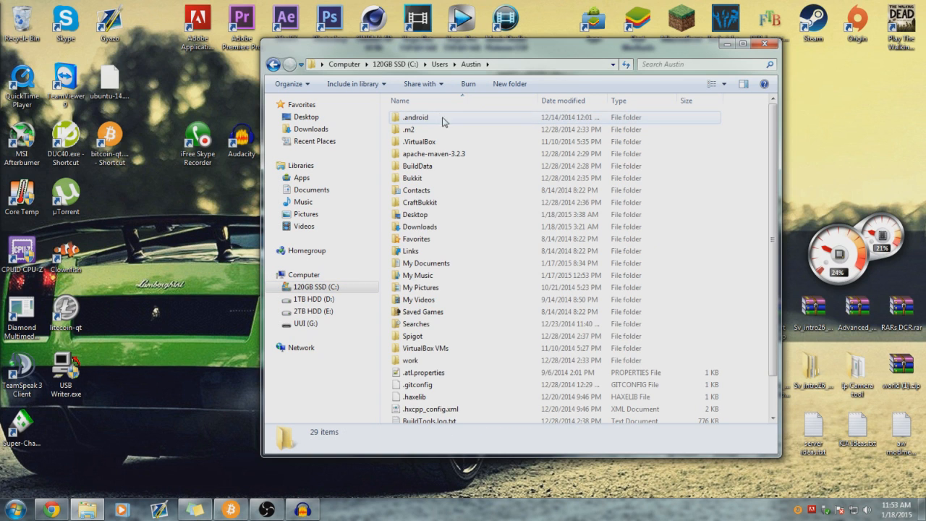
pyautogui.doubleClick(439, 337)
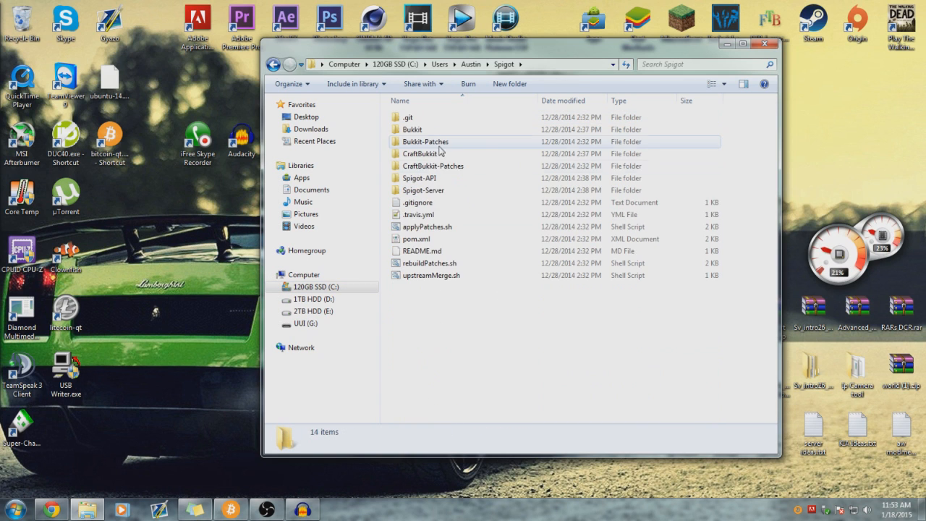
pyautogui.doubleClick(439, 191)
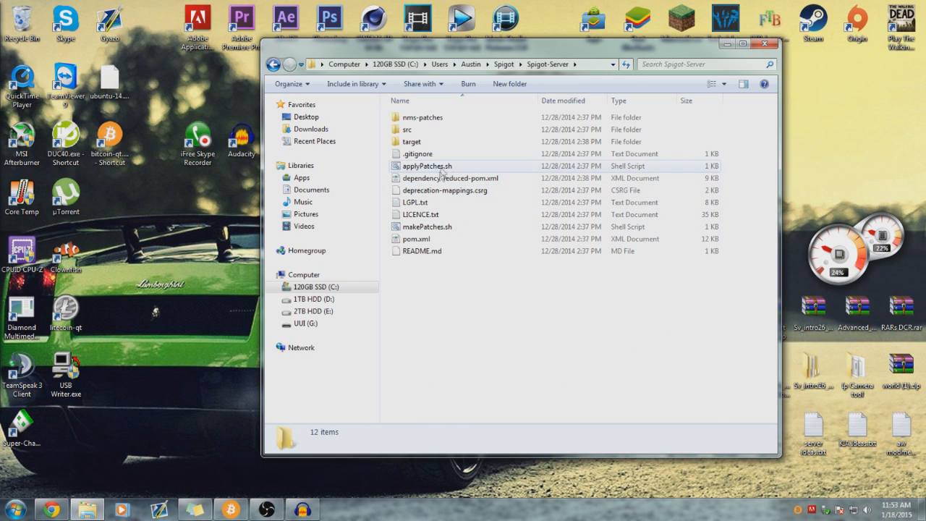
pyautogui.doubleClick(448, 142)
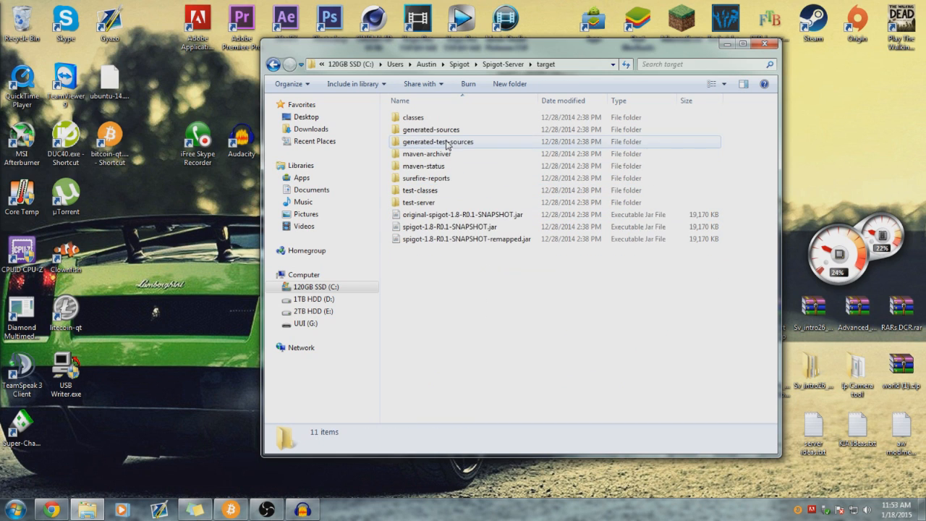
pyautogui.click(449, 228)
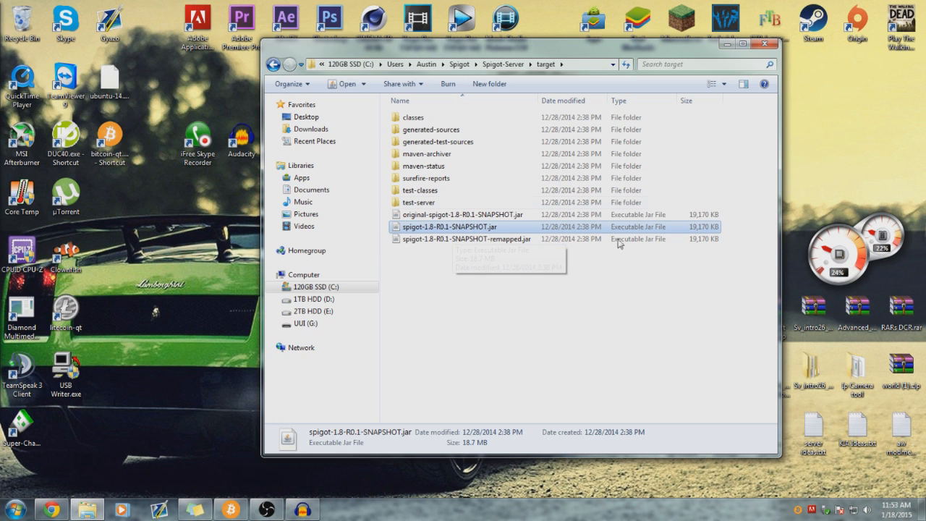
pyautogui.click(764, 44)
# - Paste the spigot jar on the desktop and create a 'Minecraft Server' folder beside it
pyautogui.hotkey('ctrl', 'v')
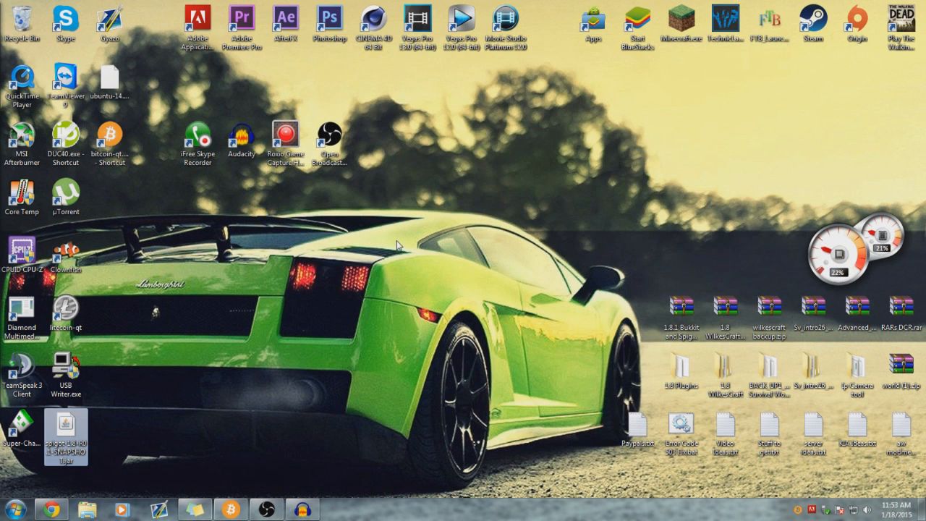
pyautogui.moveTo(61, 455); pyautogui.dragTo(501, 224)
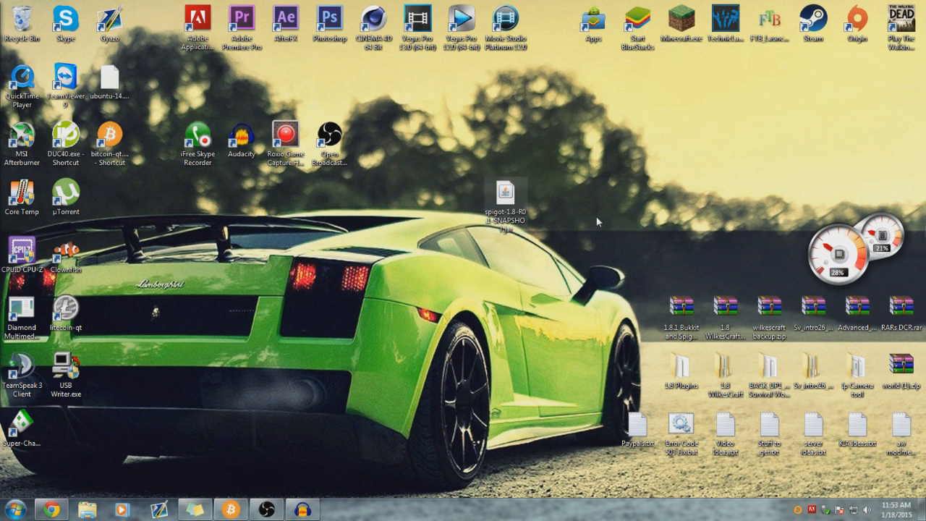
pyautogui.rightClick(403, 270)
pyautogui.moveTo(444, 382)
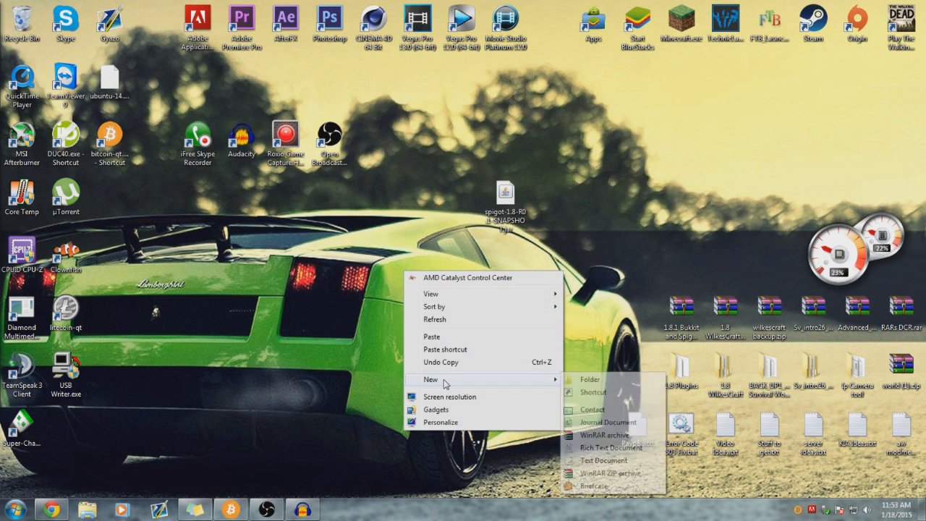
pyautogui.click(613, 377)
pyautogui.write('M')
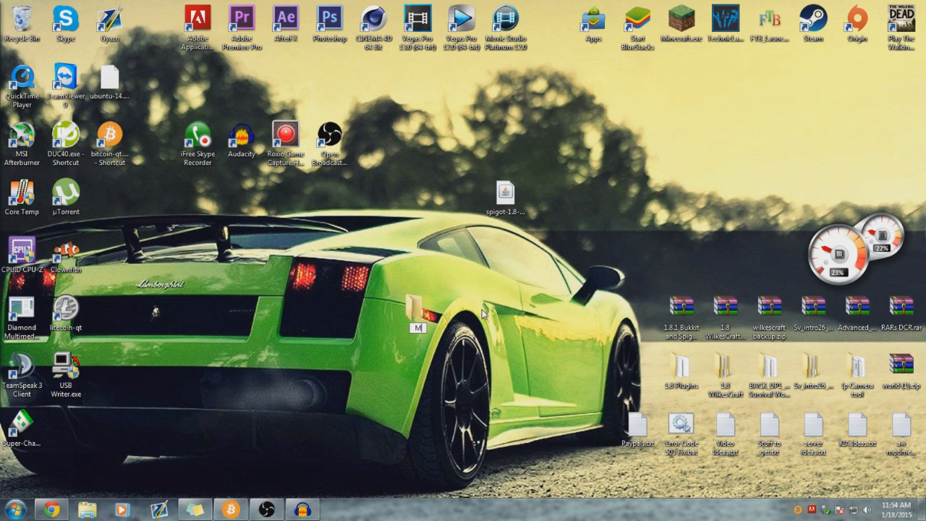
pyautogui.write('inecraft Server')
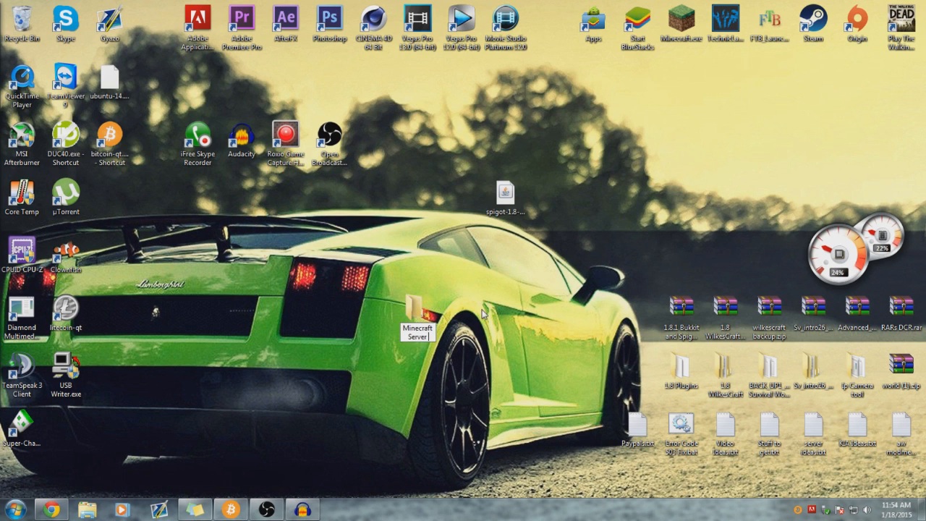
pyautogui.press('Return')
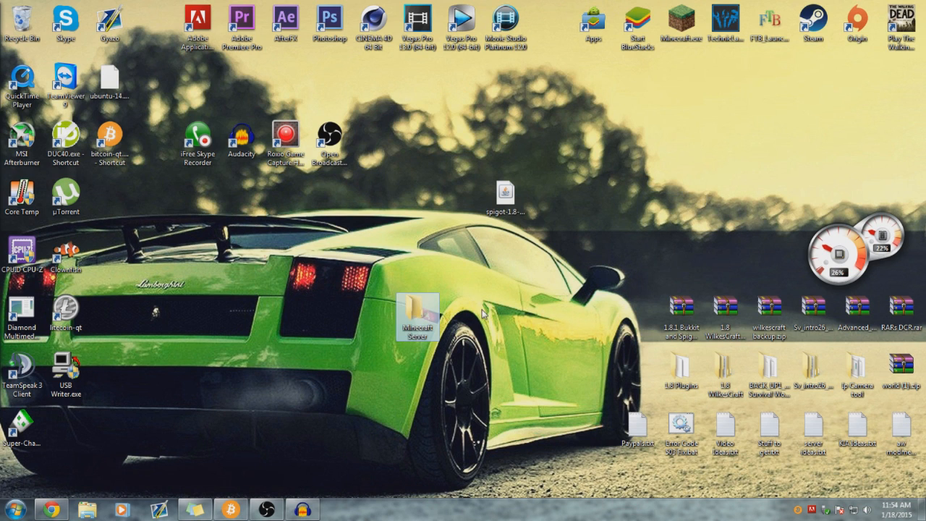
pyautogui.moveTo(424, 318); pyautogui.dragTo(463, 202)
# - Open the Minecraft Server folder holding the spigot jar and position its window
pyautogui.doubleClick(464, 203)
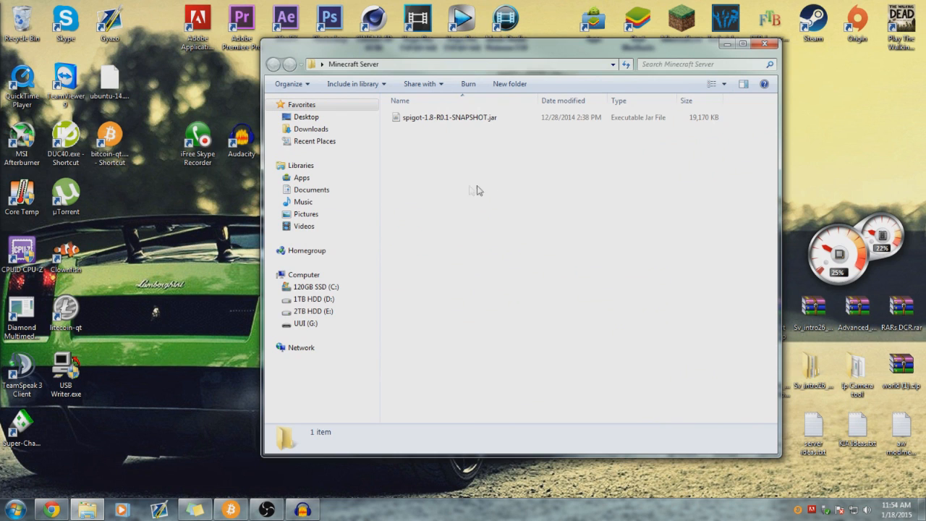
pyautogui.moveTo(571, 66); pyautogui.dragTo(494, 64)
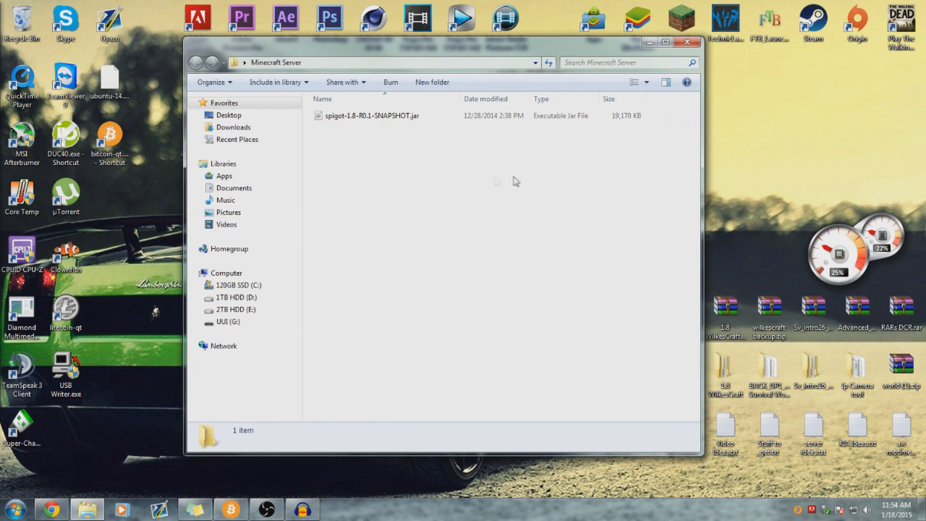
pyautogui.click(370, 119)
pyautogui.moveTo(356, 144); pyautogui.dragTo(488, 182)
pyautogui.moveTo(518, 53); pyautogui.dragTo(525, 52)
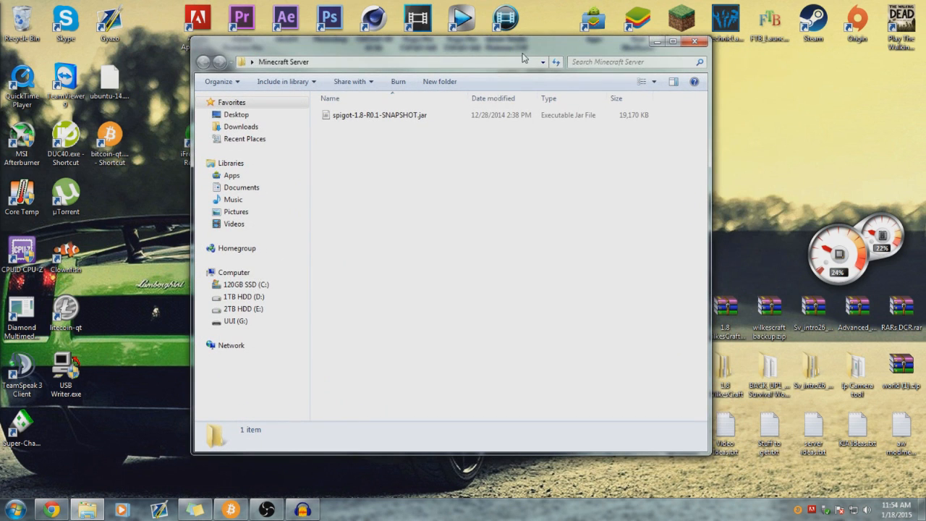
# - In Chrome, close the extra tabs and start the MediaFire download of 1.8.1 Bukkit and Spigot Servers.zip
pyautogui.click(51, 509)
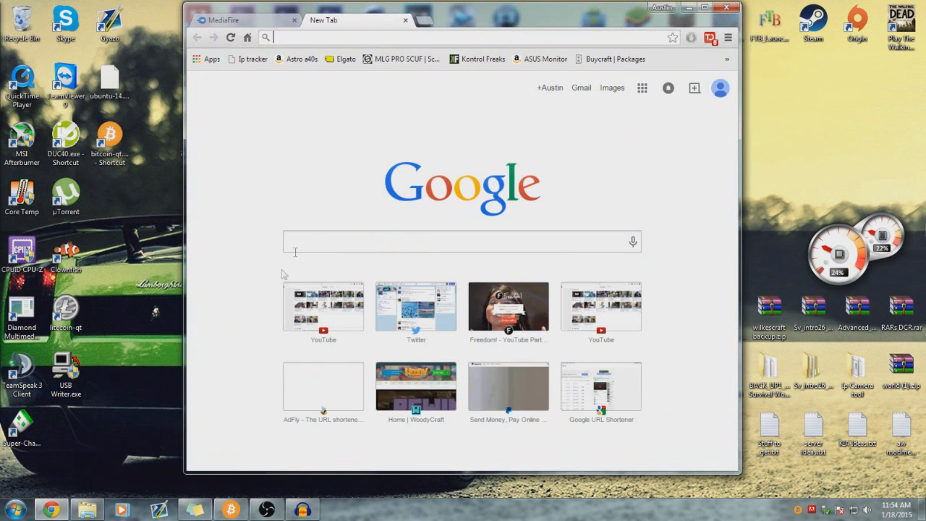
pyautogui.click(405, 20)
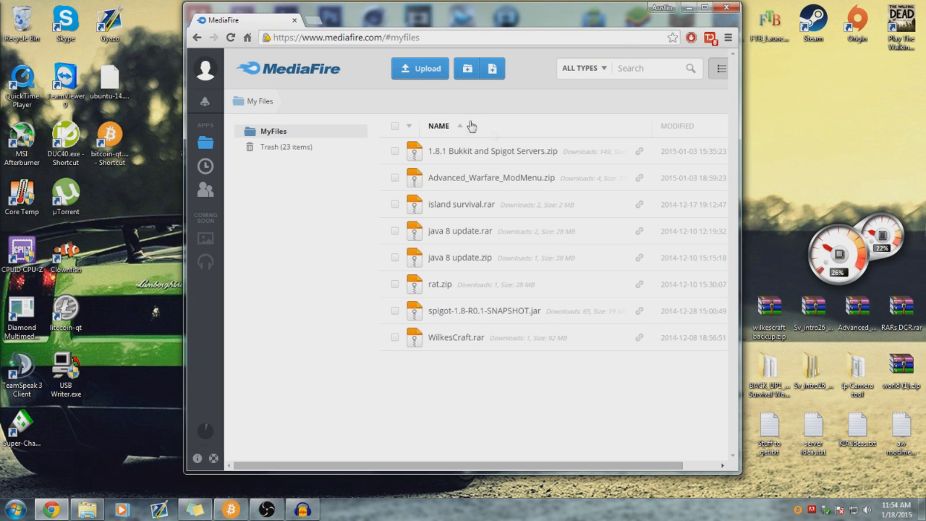
pyautogui.moveTo(562, 465); pyautogui.dragTo(603, 466)
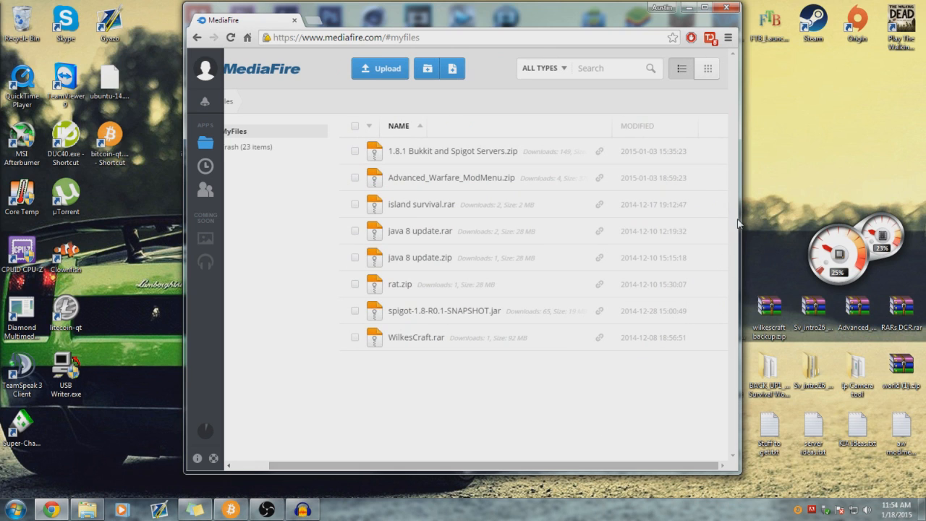
pyautogui.click(711, 154)
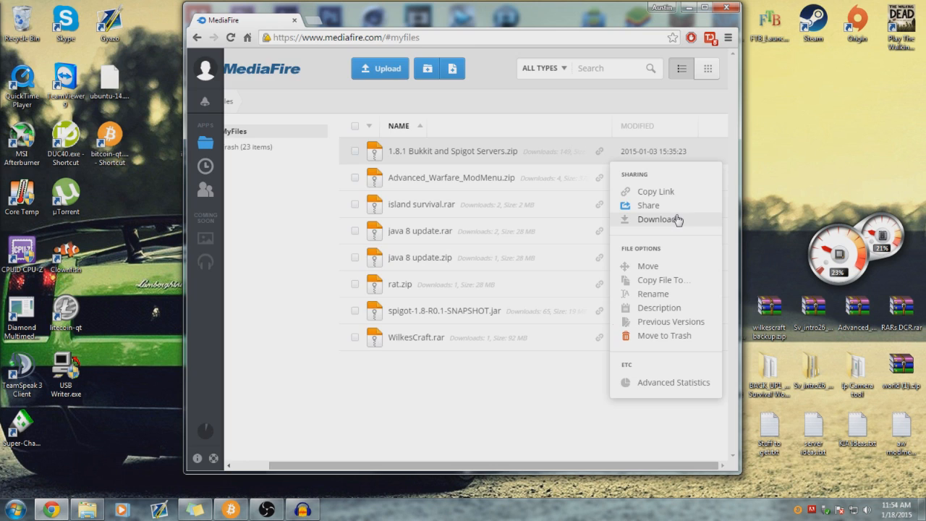
pyautogui.click(649, 218)
pyautogui.click(293, 21)
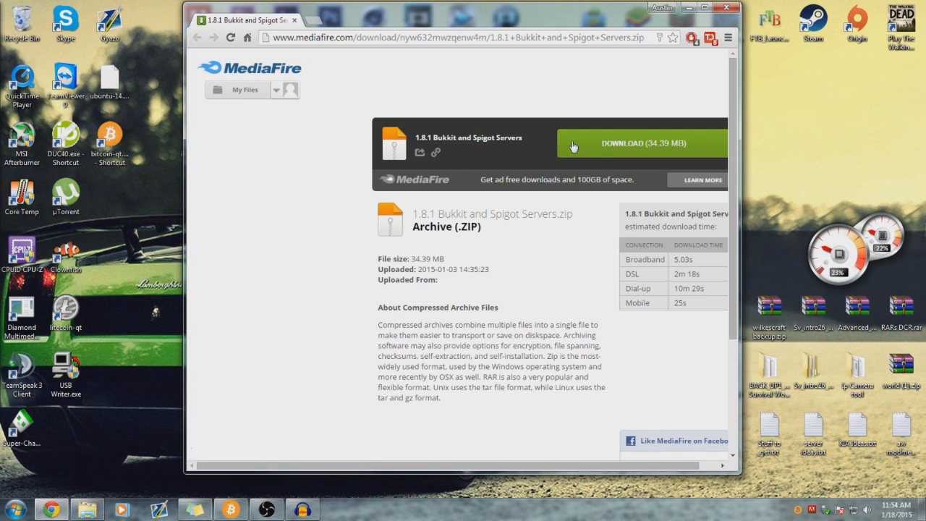
pyautogui.click(606, 153)
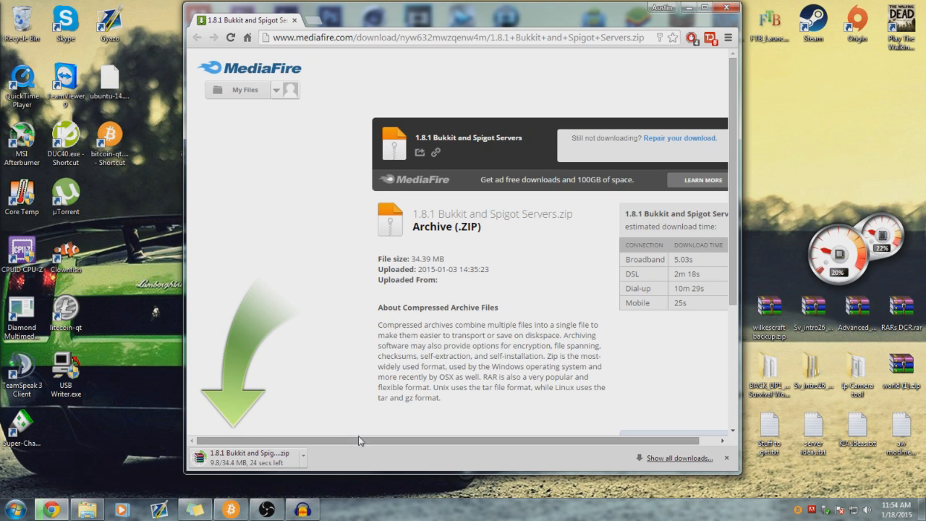
pyautogui.click(688, 9)
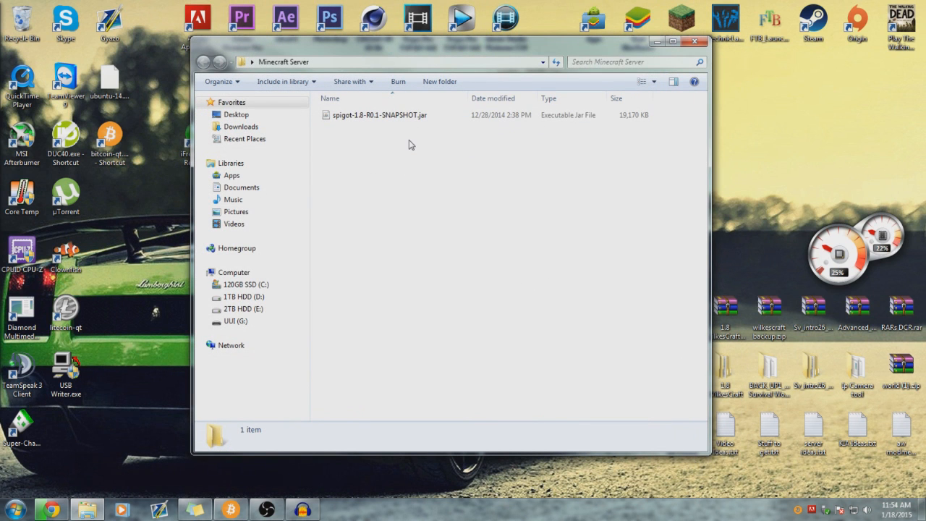
# - Copy Launch.bat from 1.8 WilkesCraft's hub folder into the Minecraft Server folder
pyautogui.moveTo(611, 44); pyautogui.dragTo(499, 27)
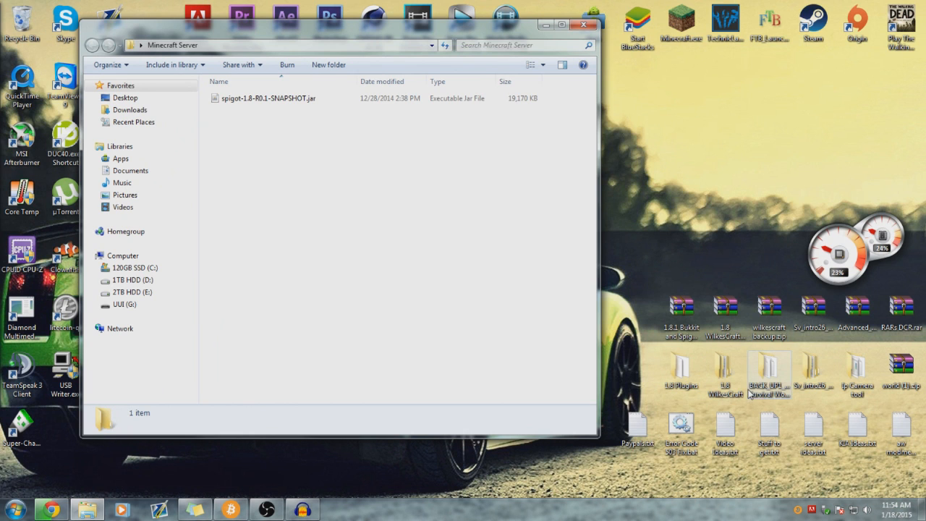
pyautogui.doubleClick(710, 385)
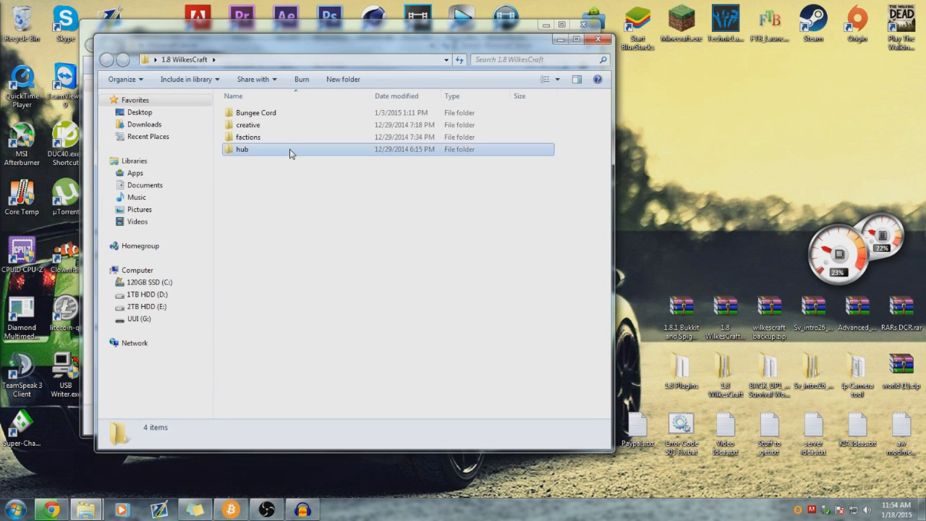
pyautogui.doubleClick(295, 149)
pyautogui.click(279, 249)
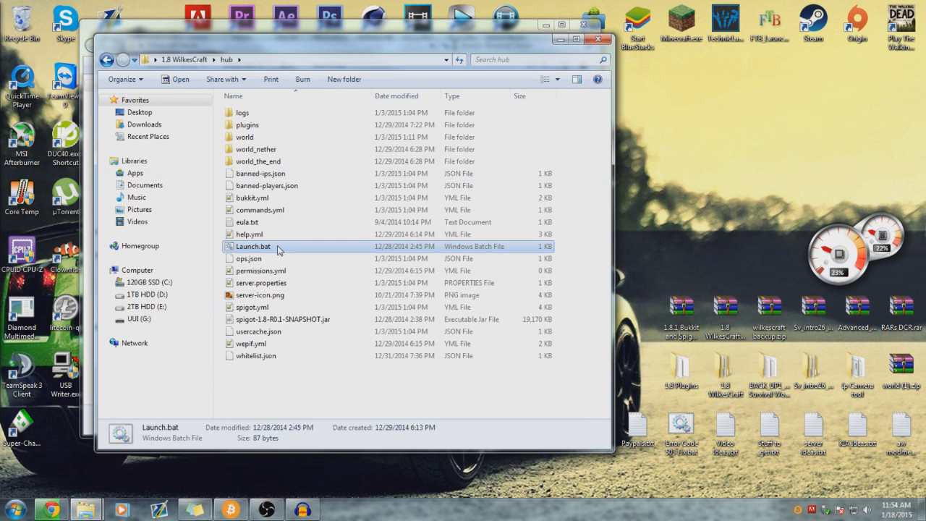
pyautogui.click(597, 39)
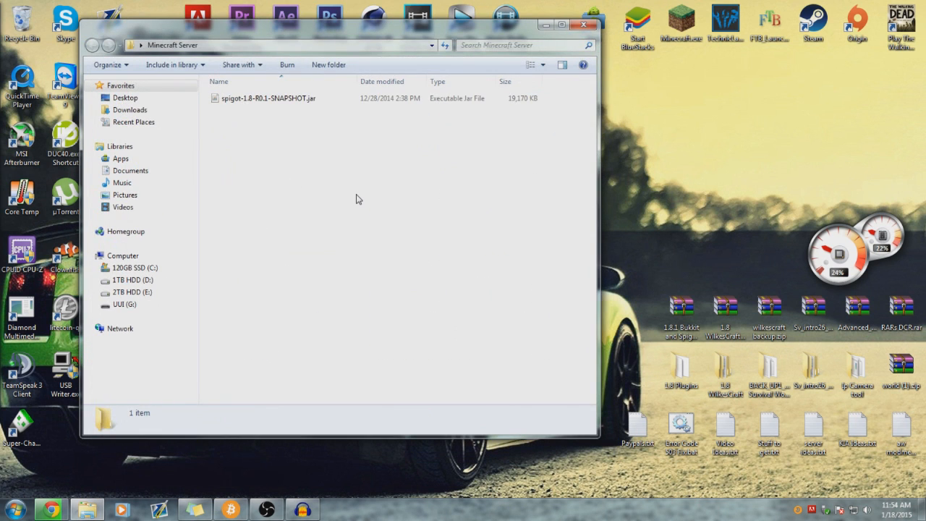
pyautogui.hotkey('ctrl', 'v')
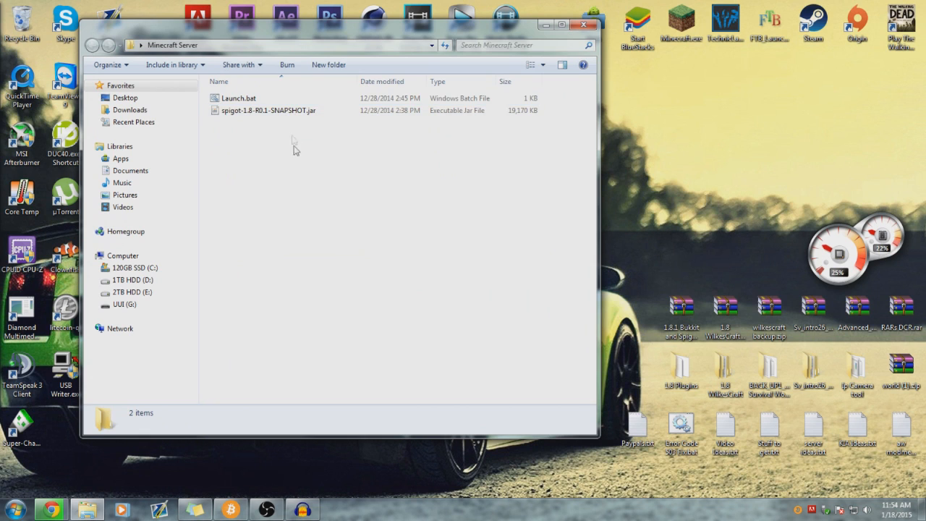
pyautogui.click(245, 104)
pyautogui.click(388, 174)
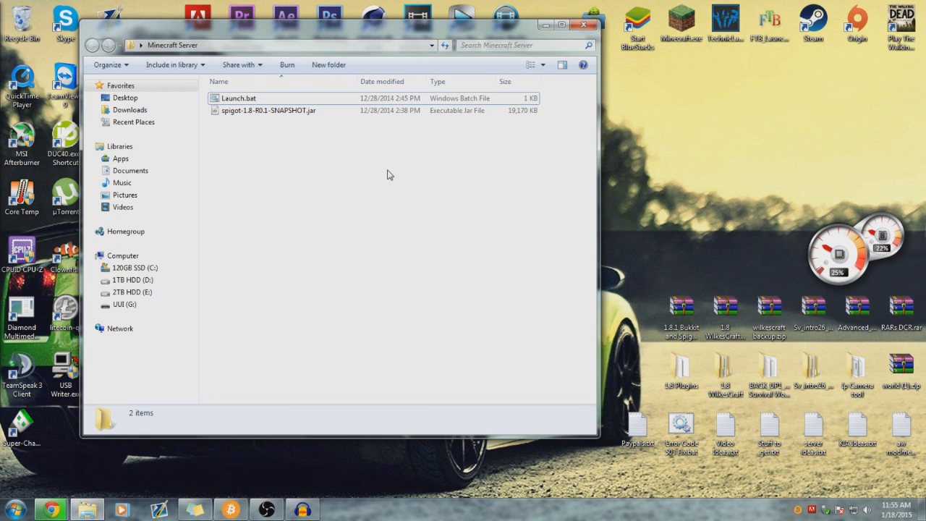
# - Create a blank New Text Document.txt in the folder and open it in Notepad
pyautogui.rightClick(288, 147)
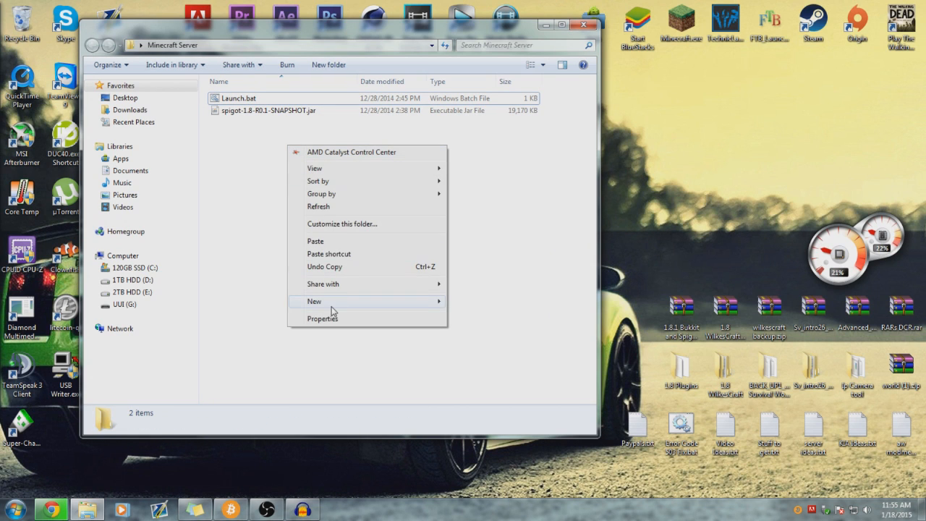
pyautogui.moveTo(335, 310)
pyautogui.click(478, 381)
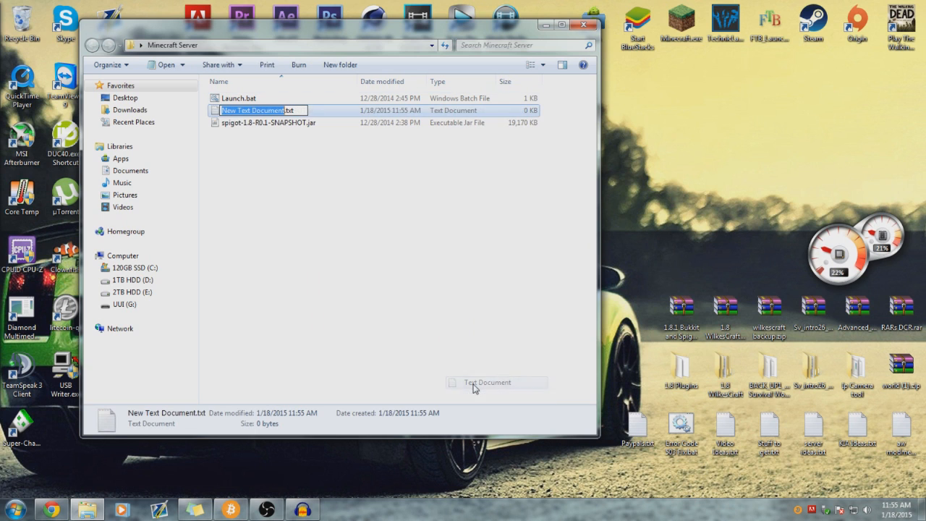
pyautogui.click(332, 114)
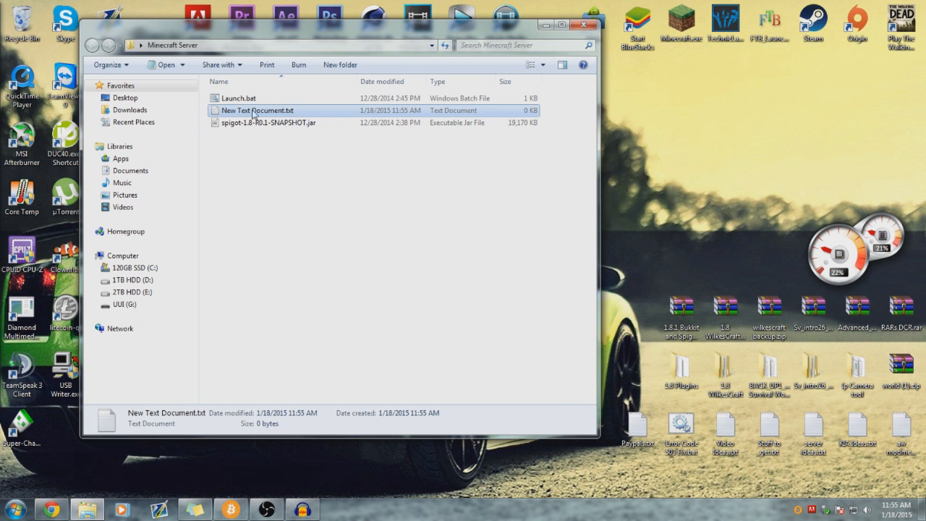
pyautogui.doubleClick(317, 112)
# - Open Launch.bat in Notepad for editing and close the blank New Text Document window
pyautogui.rightClick(212, 100)
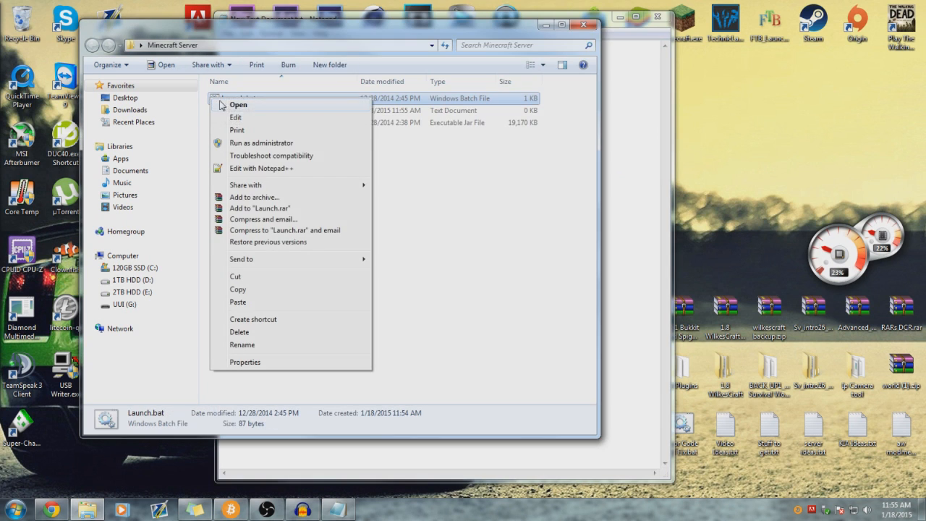
pyautogui.click(238, 118)
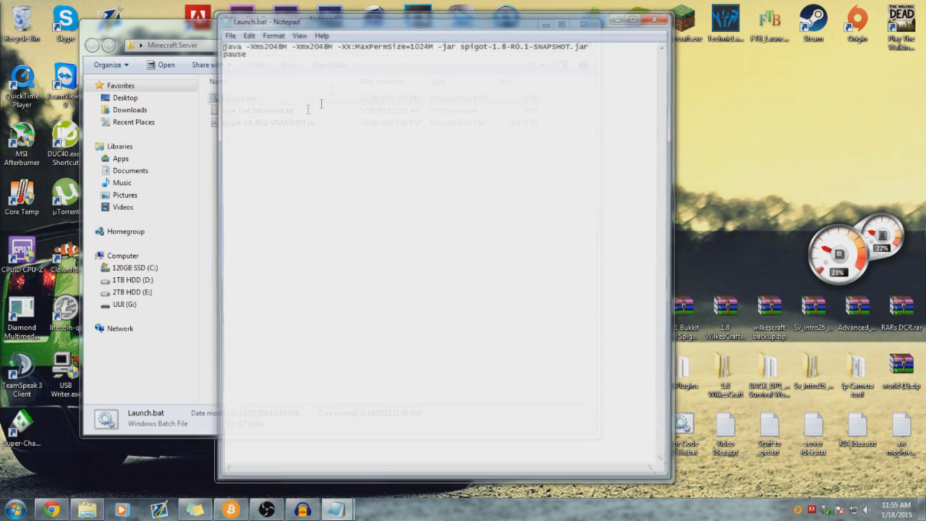
pyautogui.moveTo(352, 21); pyautogui.dragTo(925, 100)
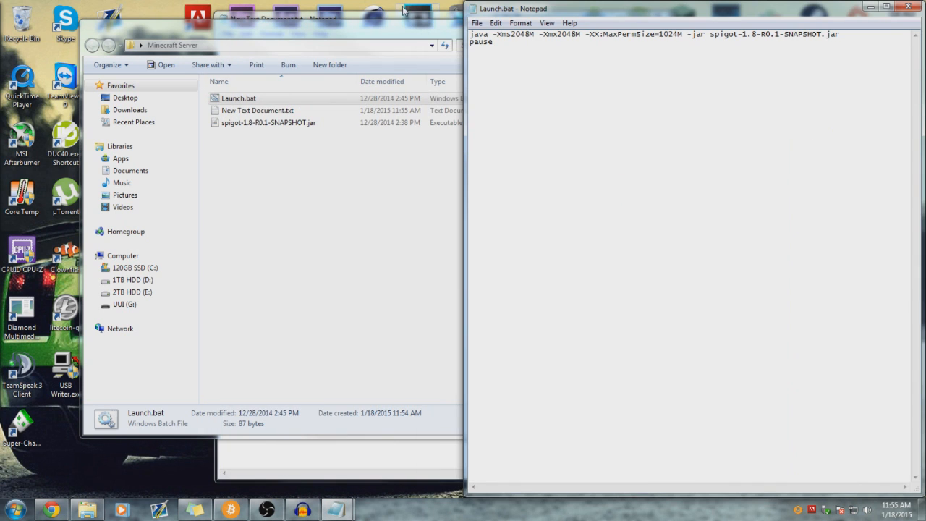
pyautogui.click(361, 14)
pyautogui.moveTo(361, 14); pyautogui.dragTo(198, 18)
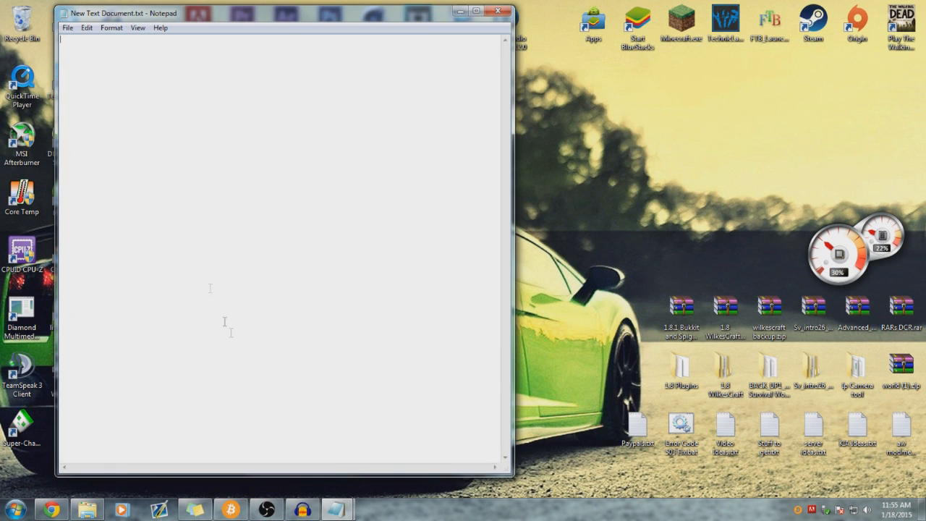
pyautogui.moveTo(339, 501)
pyautogui.click(361, 461)
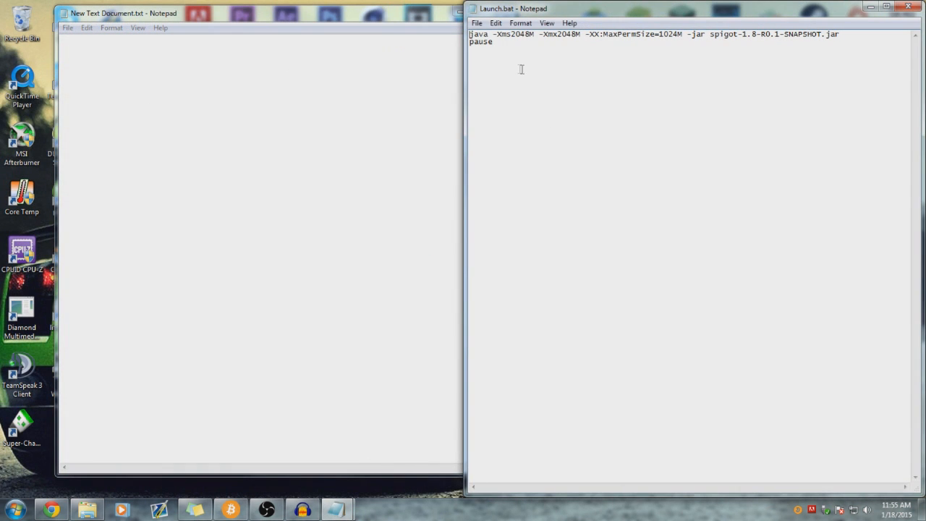
pyautogui.moveTo(519, 13); pyautogui.dragTo(520, 12)
pyautogui.moveTo(450, 12); pyautogui.dragTo(298, 8)
pyautogui.click(503, 10)
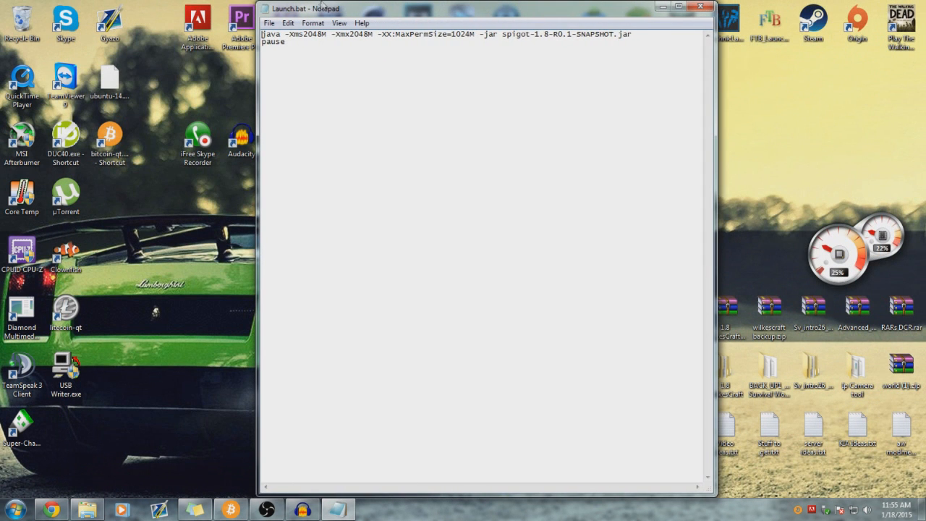
# - Check the launch script text and place Notepad beside the Minecraft Server folder window
pyautogui.hotkey('ctrl', 'a')
pyautogui.click(311, 45)
pyautogui.moveTo(438, 13); pyautogui.dragTo(625, 13)
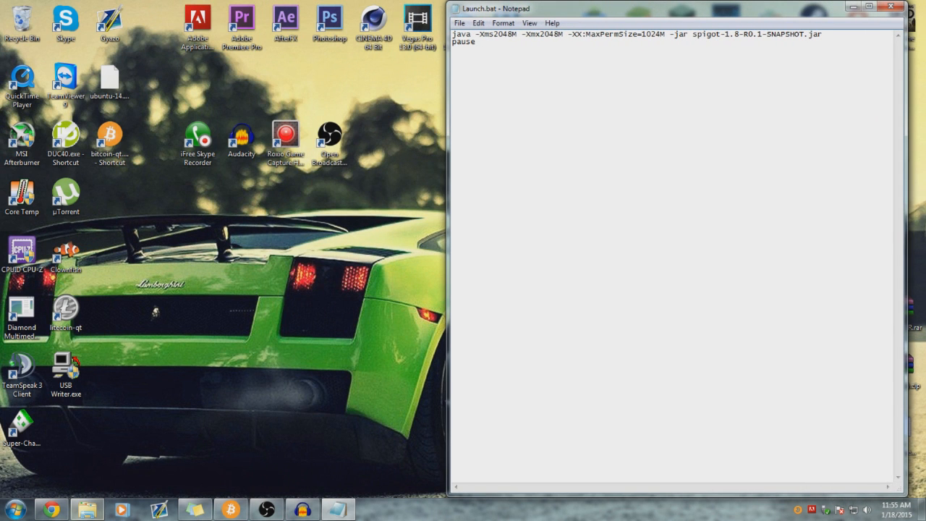
pyautogui.click(87, 509)
pyautogui.moveTo(362, 44); pyautogui.dragTo(285, 55)
pyautogui.moveTo(522, 246); pyautogui.dragTo(445, 211)
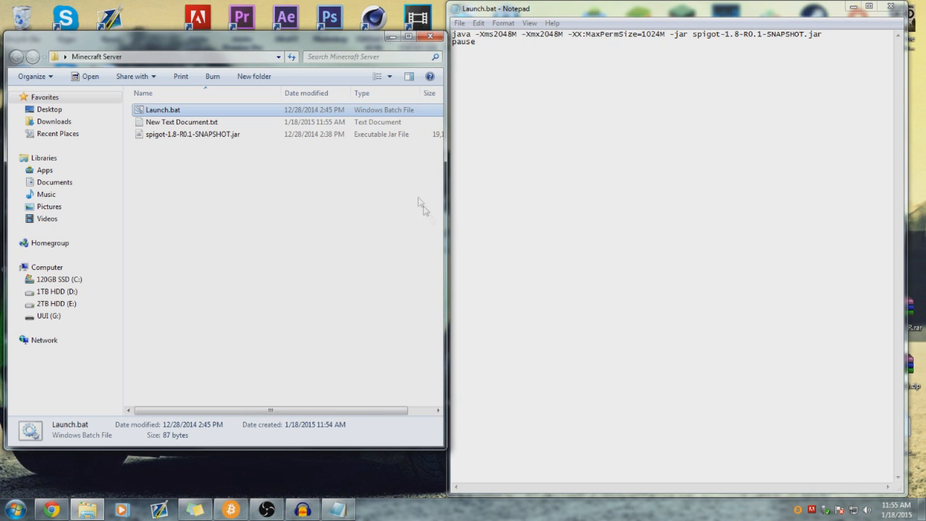
# - Review the -Xms memory value in Launch.bat without changing it, then open Control Panel from Start
pyautogui.doubleClick(356, 33)
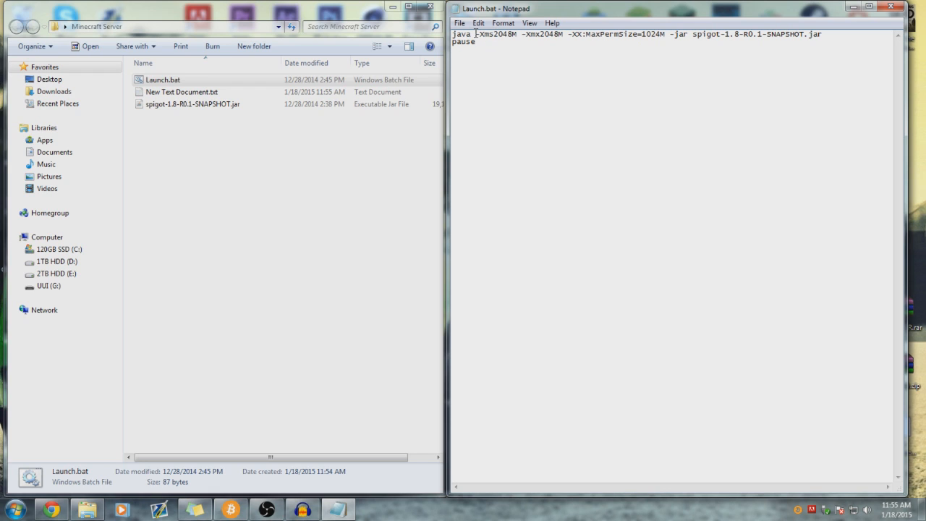
pyautogui.moveTo(475, 34); pyautogui.dragTo(565, 36)
pyautogui.click(564, 36)
pyautogui.moveTo(516, 34); pyautogui.dragTo(504, 29)
pyautogui.click(16, 509)
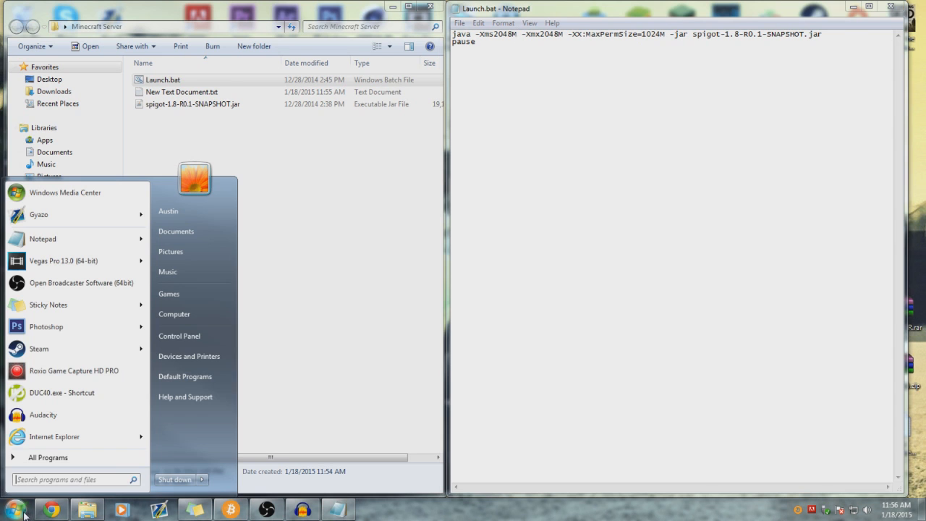
pyautogui.click(187, 340)
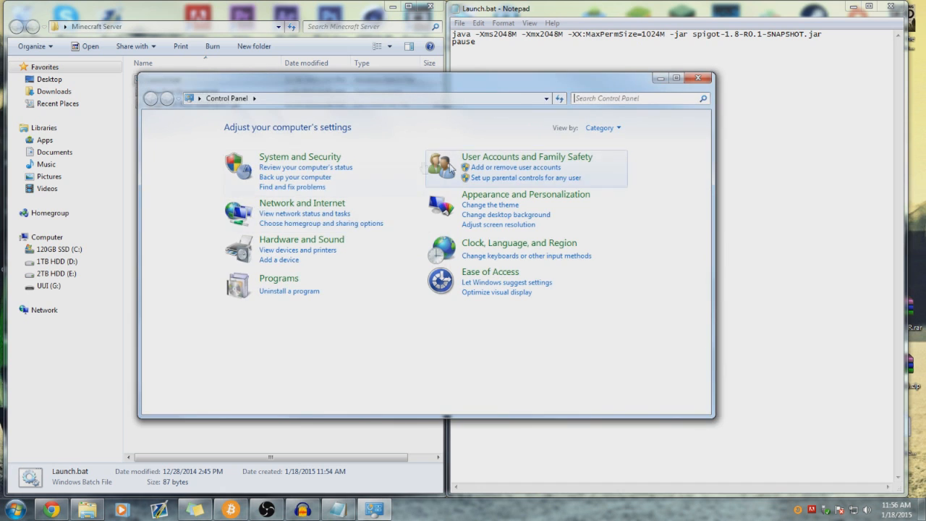
# - View System and Security > System showing 16.0 GB installed RAM, then close Control Panel
pyautogui.click(300, 157)
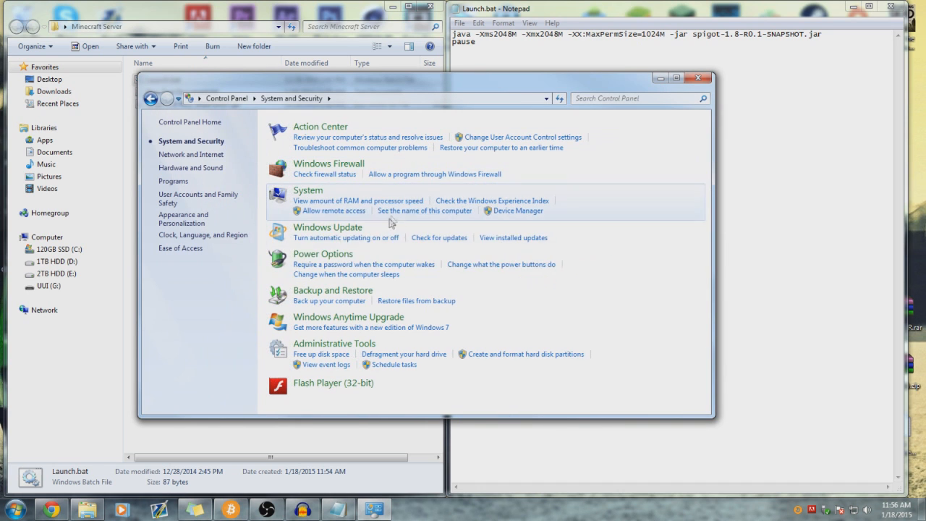
pyautogui.click(349, 201)
pyautogui.scroll(-1, 368, 323)
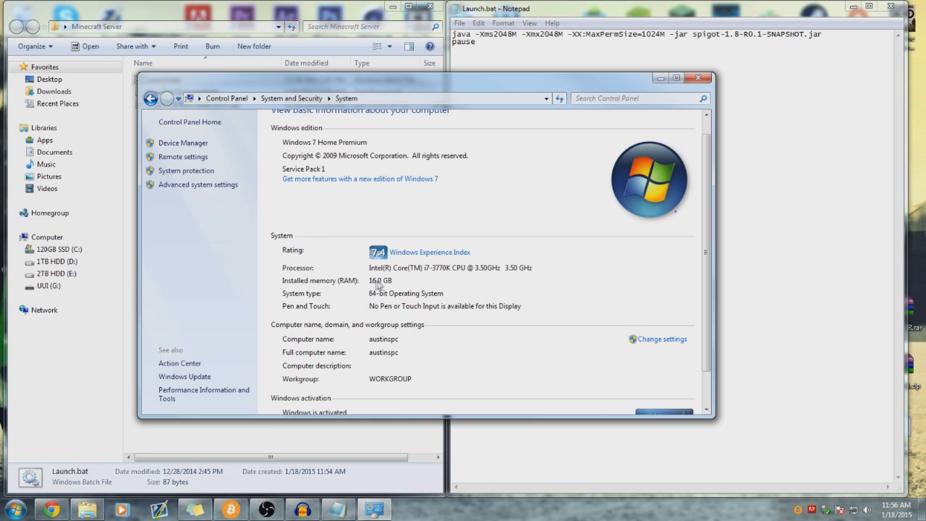
pyautogui.click(699, 80)
pyautogui.click(483, 45)
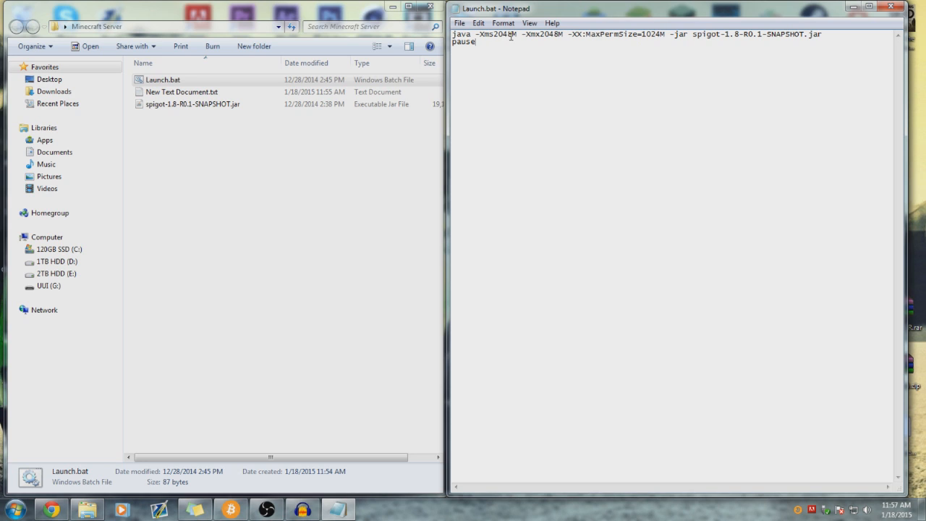
pyautogui.moveTo(479, 36); pyautogui.dragTo(517, 36)
pyautogui.moveTo(474, 35); pyautogui.dragTo(478, 36)
pyautogui.moveTo(518, 34); pyautogui.dragTo(495, 36)
pyautogui.press('BackSpace')
pyautogui.write('1G')
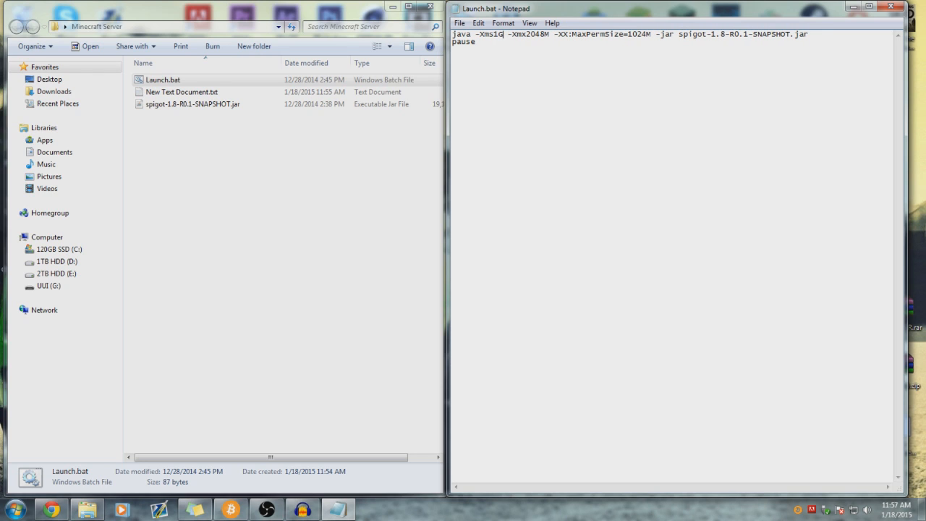
pyautogui.press('BackSpace')
pyautogui.press('BackSpace')
pyautogui.write('2048m')
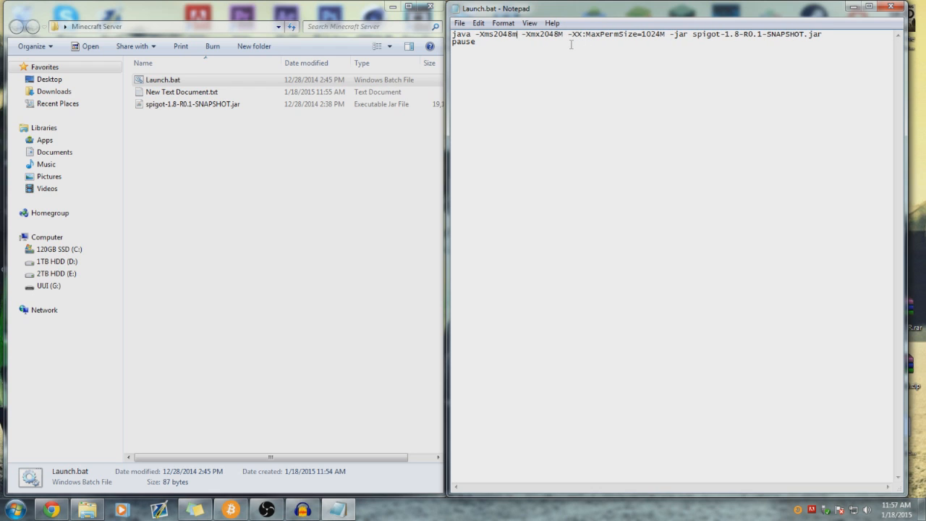
pyautogui.press('BackSpace')
pyautogui.write('M')
pyautogui.moveTo(641, 36); pyautogui.dragTo(661, 35)
pyautogui.moveTo(559, 34); pyautogui.dragTo(541, 34)
pyautogui.click(654, 36)
pyautogui.doubleClick(656, 37)
pyautogui.click(656, 37)
pyautogui.moveTo(642, 33); pyautogui.dragTo(656, 36)
pyautogui.click(654, 36)
pyautogui.moveTo(693, 34); pyautogui.dragTo(823, 32)
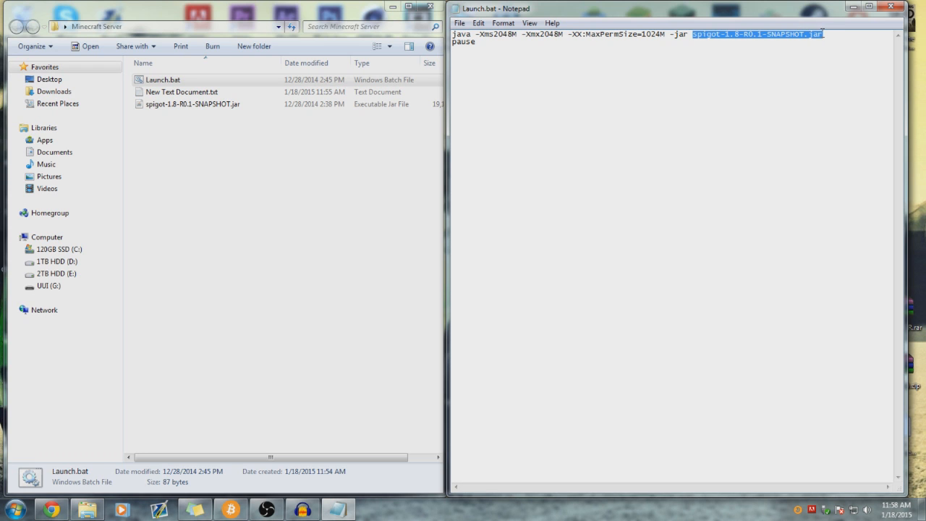
# - Rename spigot-1.8-R0.1-SNAPSHOT.jar to spigot.jar by typing 'spigot' over its name
pyautogui.click(165, 105)
pyautogui.click(176, 122)
pyautogui.click(167, 97)
pyautogui.click(209, 107)
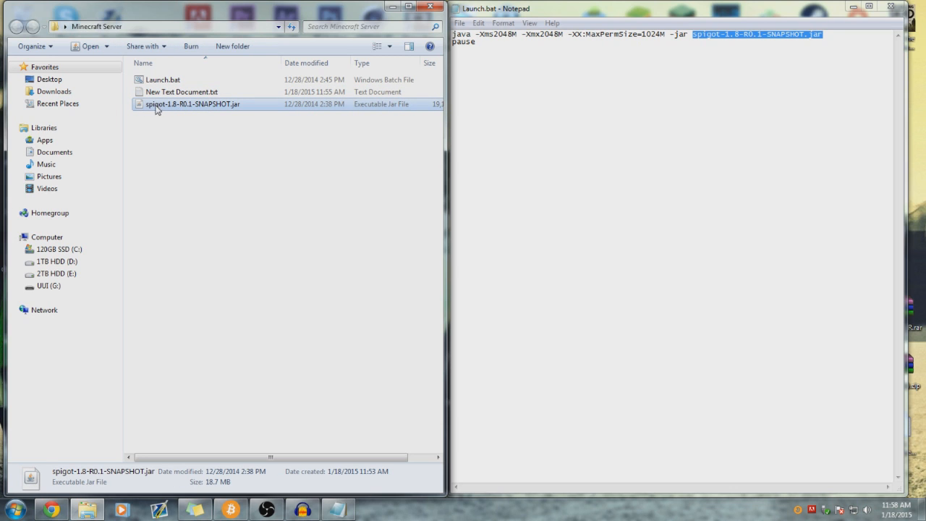
pyautogui.rightClick(201, 108)
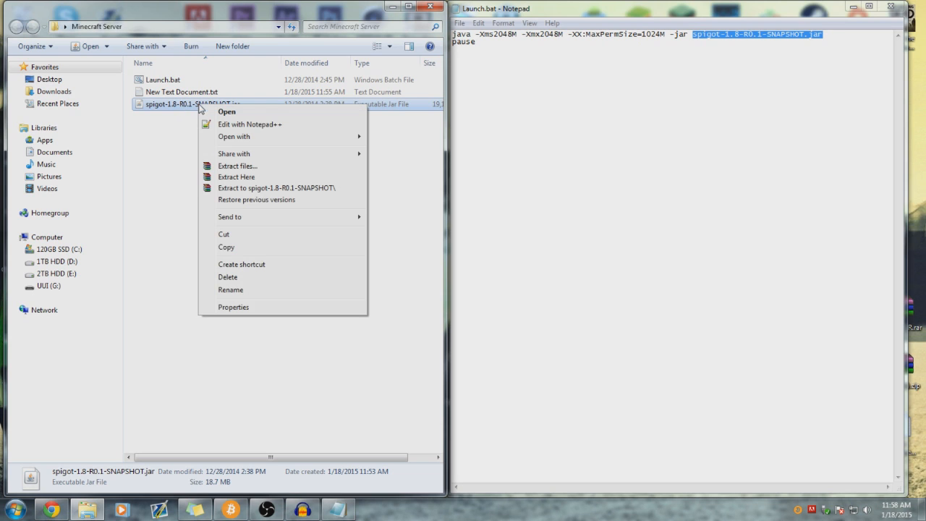
pyautogui.click(222, 291)
pyautogui.write('spigot')
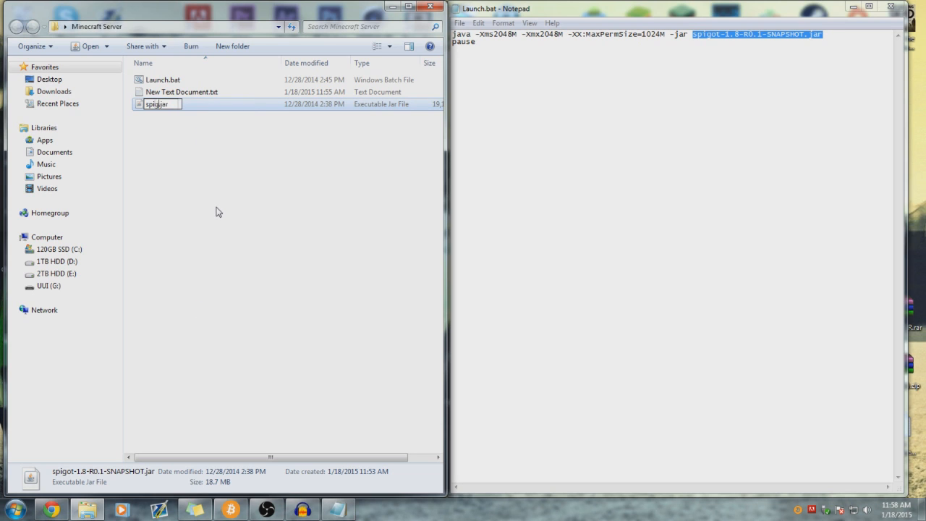
pyautogui.press('Return')
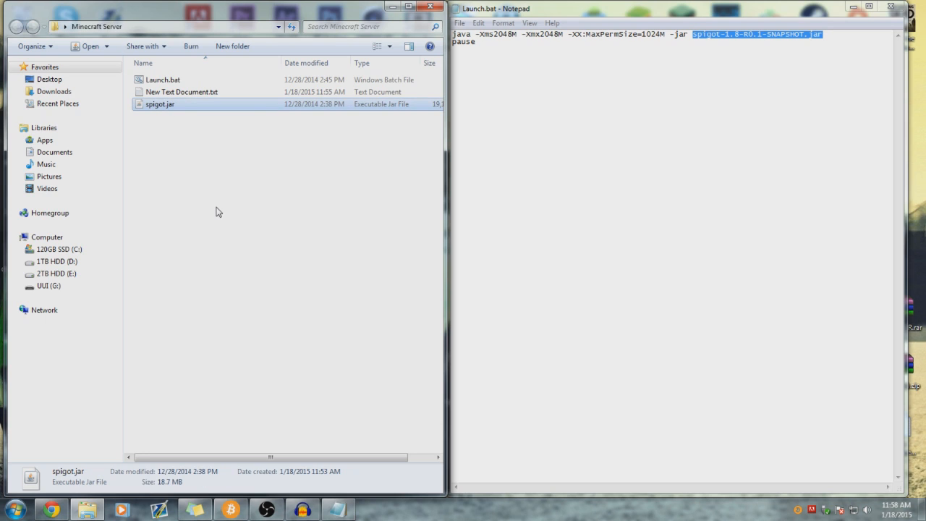
pyautogui.click(215, 212)
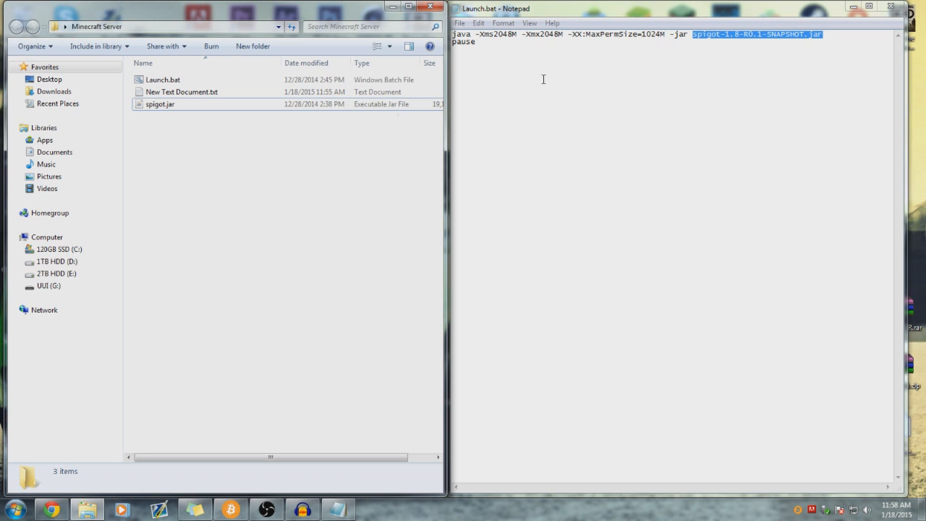
# - Replace 'spigot-1.8-R0.1-SNAPSHOT' in Launch.bat's java line with 'spigot'
pyautogui.click(177, 108)
pyautogui.moveTo(165, 136)
pyautogui.mouseDown()
pyautogui.moveTo(166, 109)
pyautogui.moveTo(154, 105)
pyautogui.moveTo(164, 119)
pyautogui.moveTo(164, 109)
pyautogui.moveTo(167, 139)
pyautogui.mouseUp()
pyautogui.click(157, 109)
pyautogui.click(233, 148)
pyautogui.moveTo(694, 37); pyautogui.dragTo(739, 34)
pyautogui.click(209, 108)
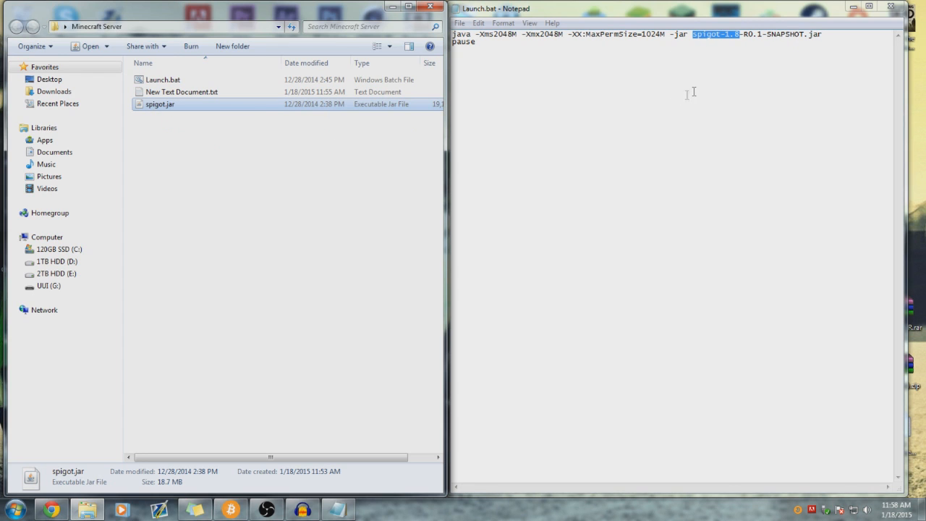
pyautogui.click(718, 47)
pyautogui.moveTo(694, 34); pyautogui.dragTo(808, 34)
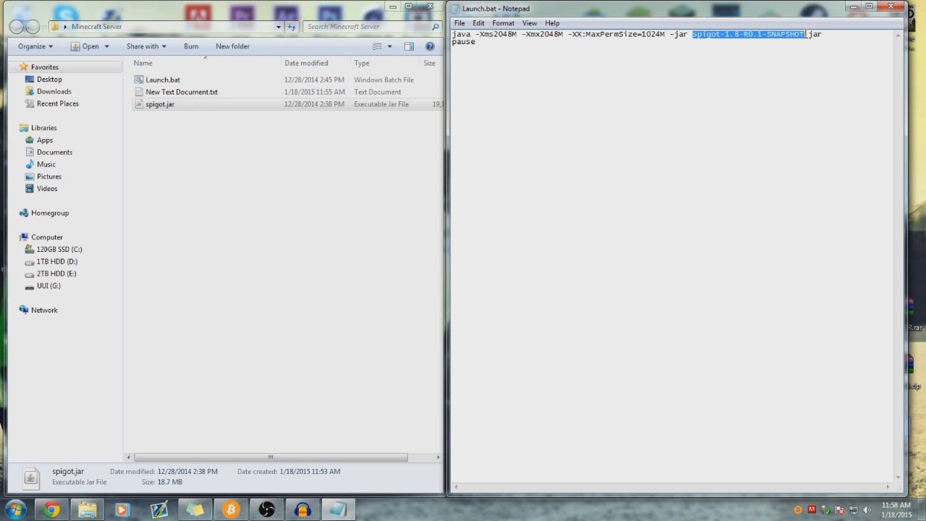
pyautogui.press('BackSpace')
pyautogui.write('spigot')
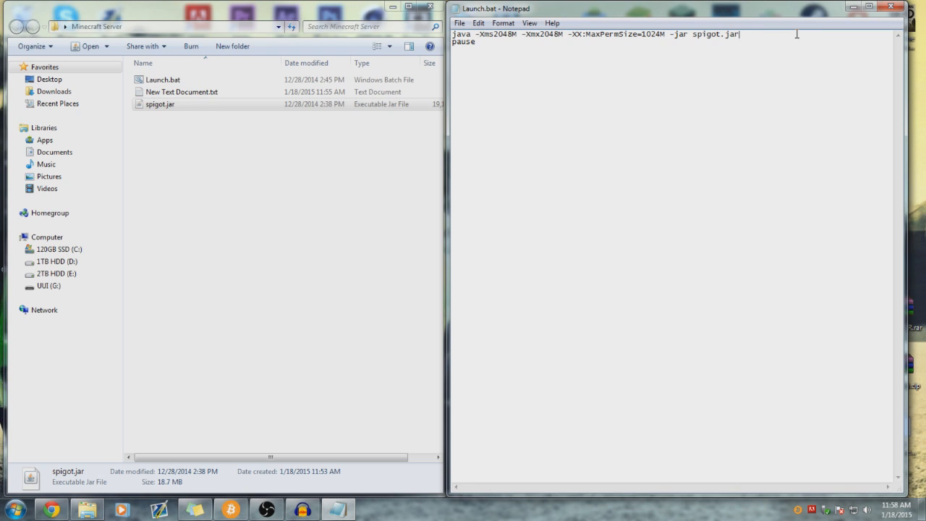
# - Look over the pause line at the end of Launch.bat, leaving it unchanged
pyautogui.click(484, 43)
pyautogui.moveTo(486, 47)
pyautogui.mouseDown()
pyautogui.moveTo(459, 48)
pyautogui.moveTo(478, 47)
pyautogui.mouseUp()
pyautogui.moveTo(477, 52)
pyautogui.mouseDown()
pyautogui.moveTo(454, 45)
pyautogui.moveTo(494, 49)
pyautogui.mouseUp()
pyautogui.click(270, 512)
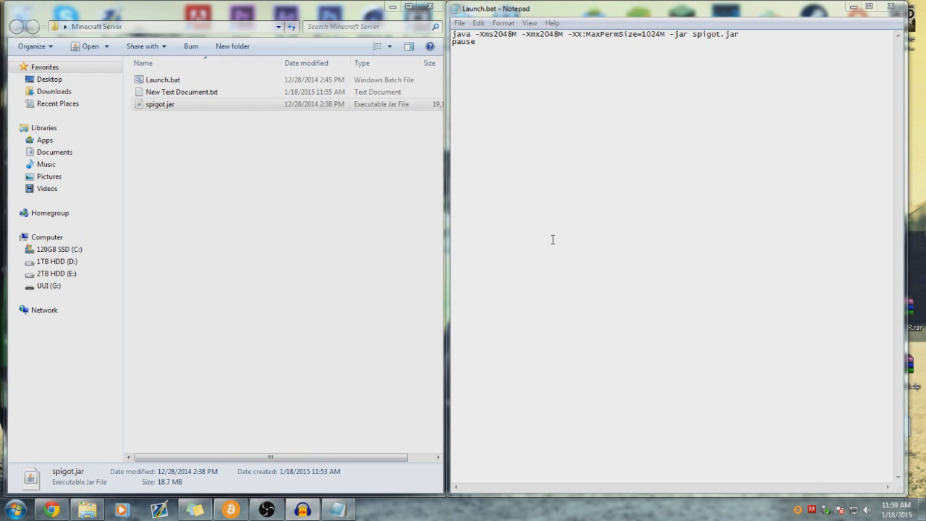
pyautogui.doubleClick(485, 45)
pyautogui.click(493, 45)
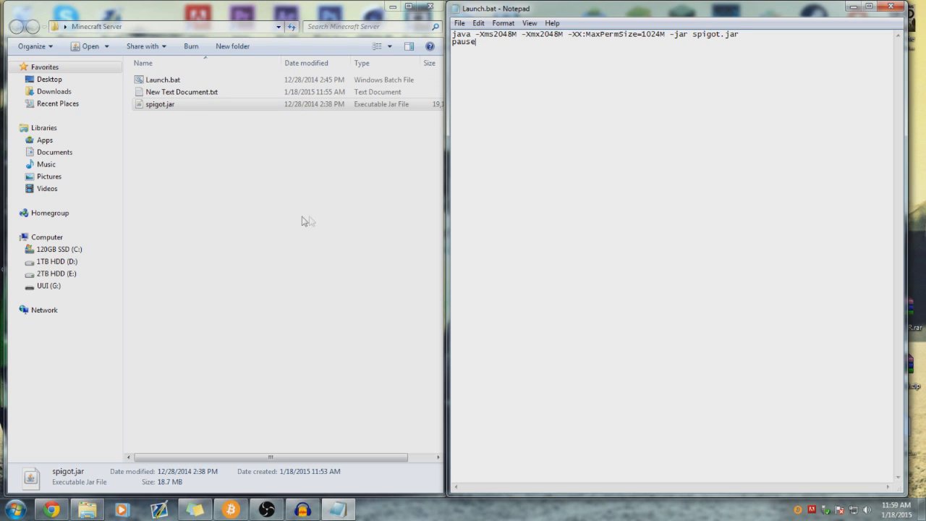
pyautogui.click(415, 166)
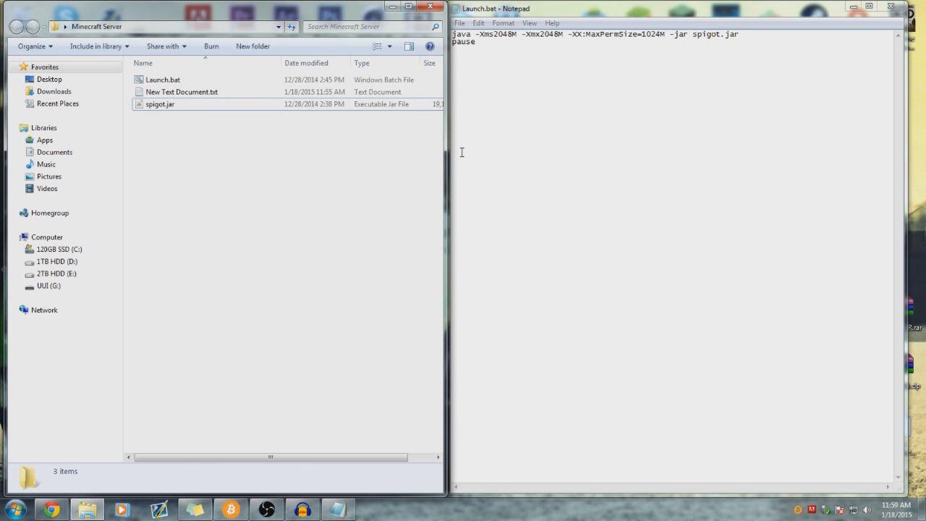
pyautogui.moveTo(490, 45); pyautogui.dragTo(450, 43)
pyautogui.click(493, 41)
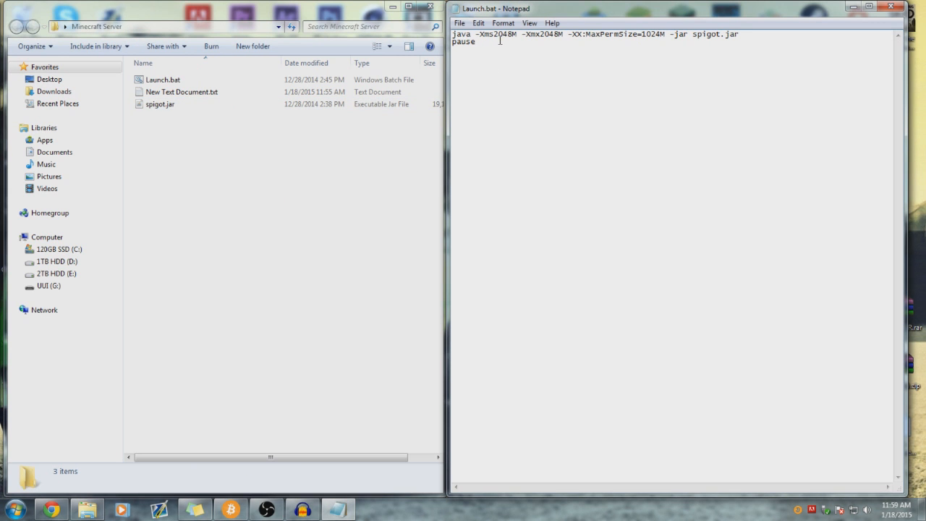
pyautogui.moveTo(499, 50); pyautogui.dragTo(457, 33)
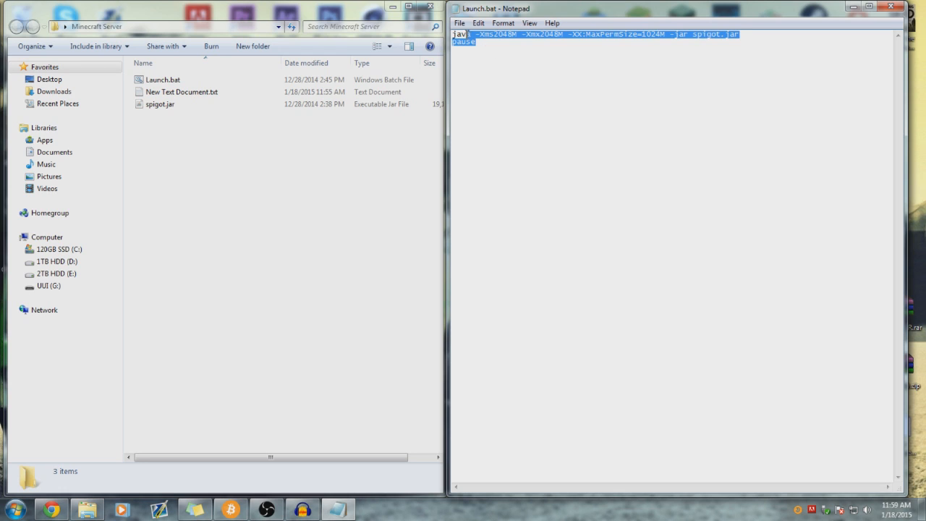
pyautogui.click(484, 41)
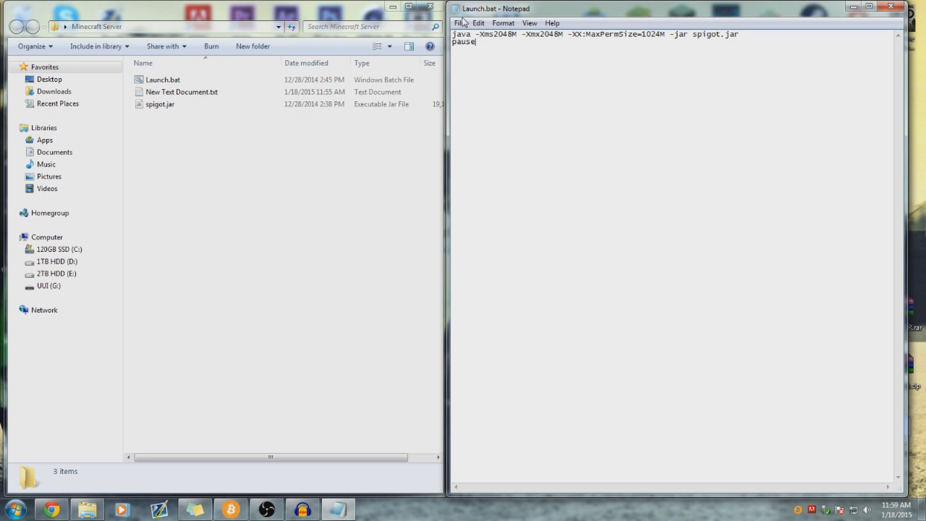
pyautogui.moveTo(480, 13); pyautogui.dragTo(316, 24)
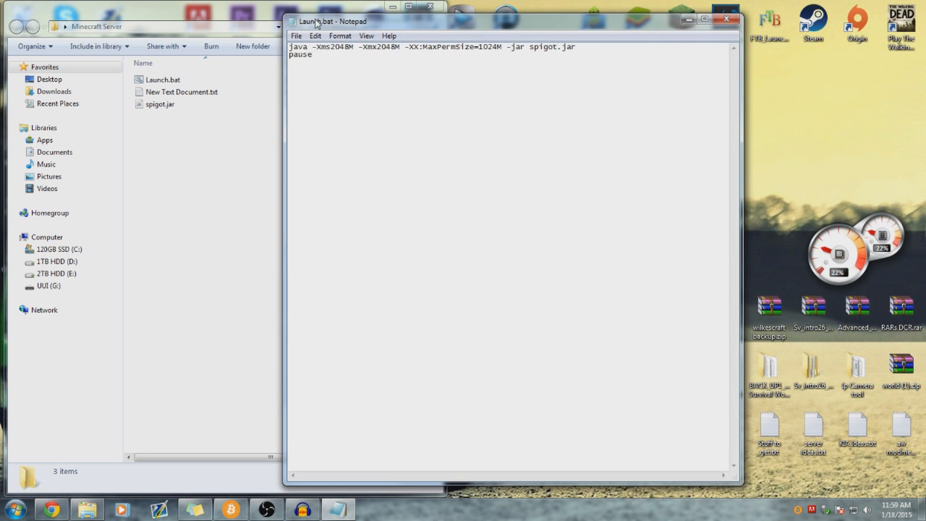
pyautogui.click(322, 60)
pyautogui.moveTo(313, 49); pyautogui.dragTo(360, 68)
pyautogui.moveTo(531, 47); pyautogui.dragTo(599, 55)
pyautogui.click(167, 105)
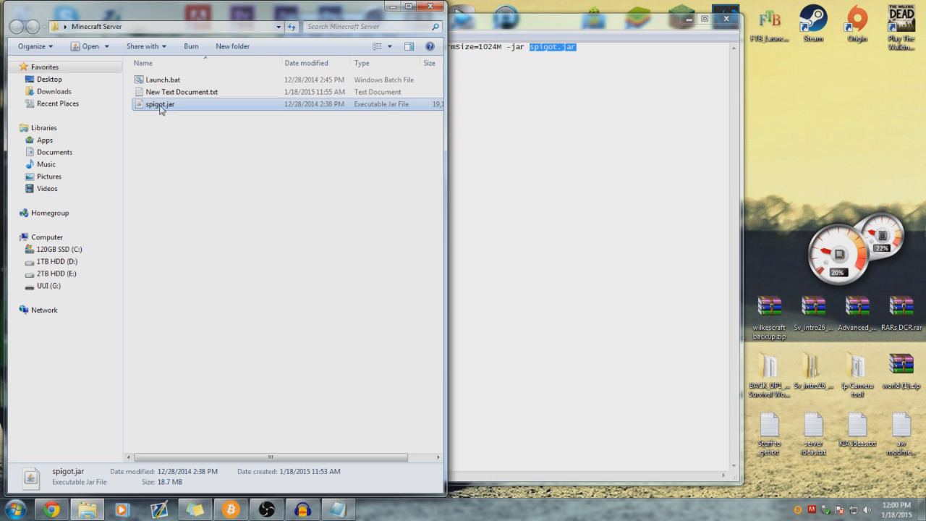
pyautogui.click(498, 127)
pyautogui.moveTo(529, 46); pyautogui.dragTo(623, 47)
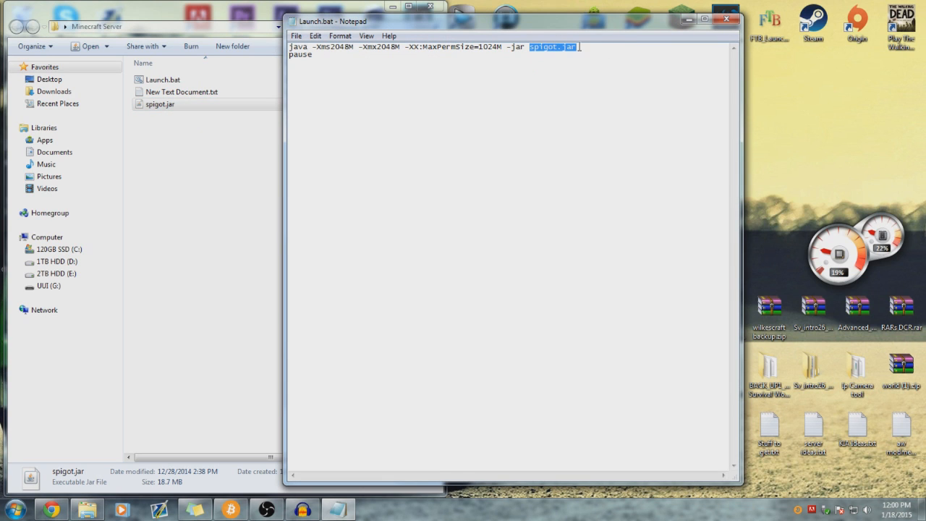
pyautogui.moveTo(526, 47)
pyautogui.mouseDown()
pyautogui.moveTo(578, 48)
pyautogui.moveTo(533, 50)
pyautogui.mouseUp()
pyautogui.click(590, 47)
pyautogui.moveTo(640, 23); pyautogui.dragTo(631, 22)
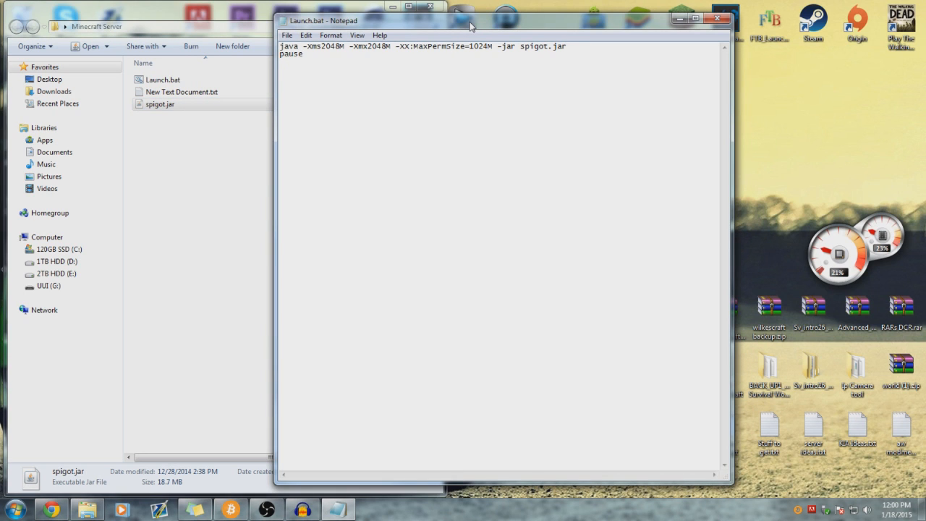
pyautogui.moveTo(439, 23); pyautogui.dragTo(439, 34)
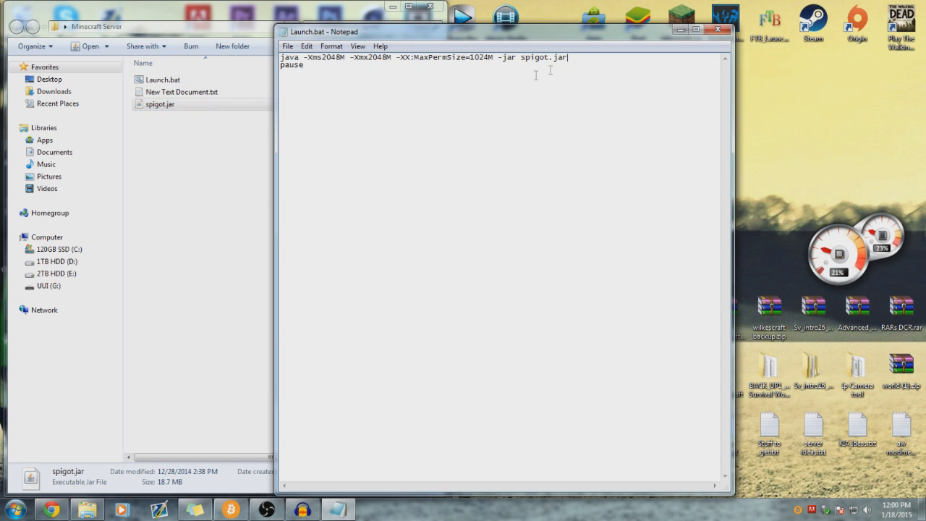
pyautogui.moveTo(519, 39); pyautogui.dragTo(509, 35)
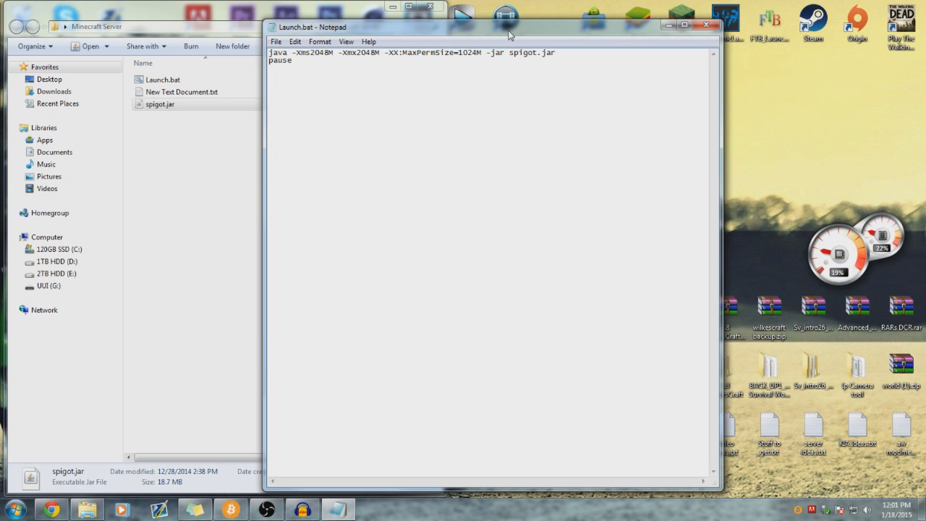
pyautogui.click(578, 67)
pyautogui.doubleClick(448, 66)
# - Choose File > Save As in Notepad to save the launch script under a new name
pyautogui.click(448, 66)
pyautogui.click(275, 41)
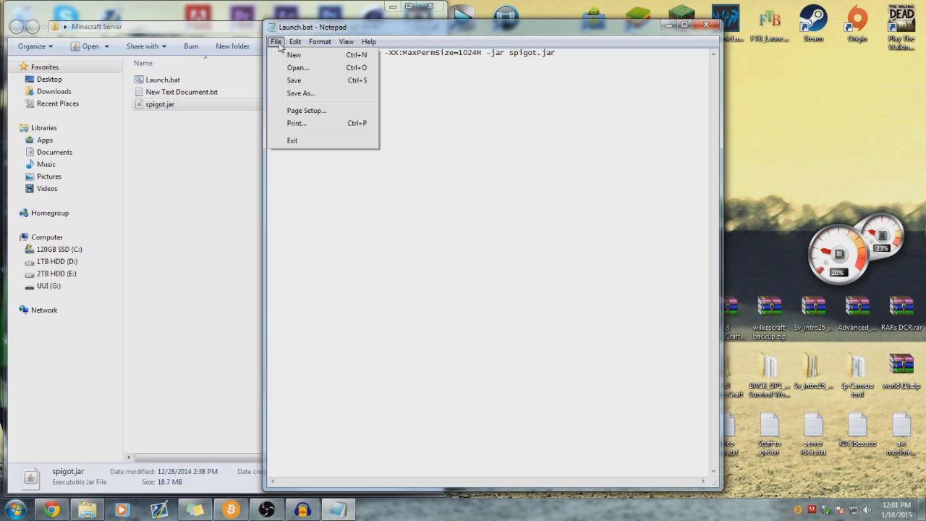
pyautogui.click(429, 94)
pyautogui.click(275, 42)
pyautogui.click(575, 80)
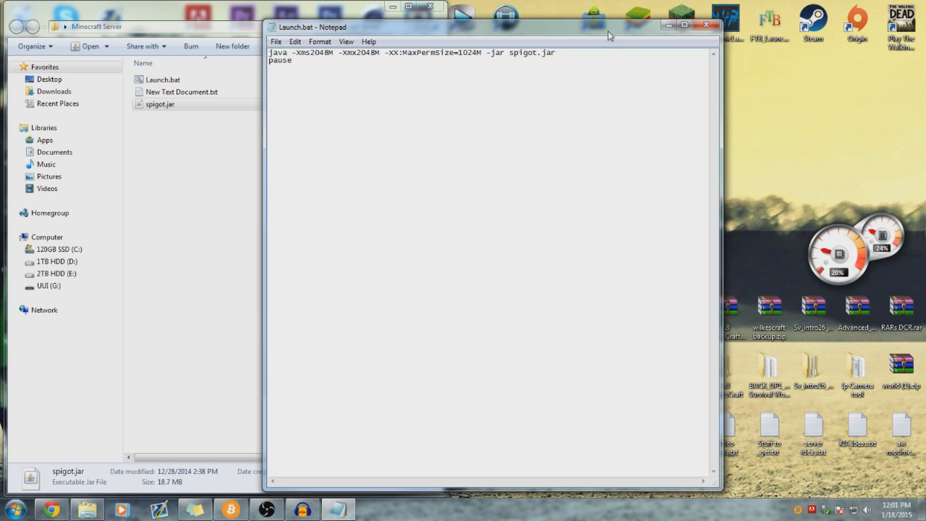
pyautogui.moveTo(597, 29); pyautogui.dragTo(538, 22)
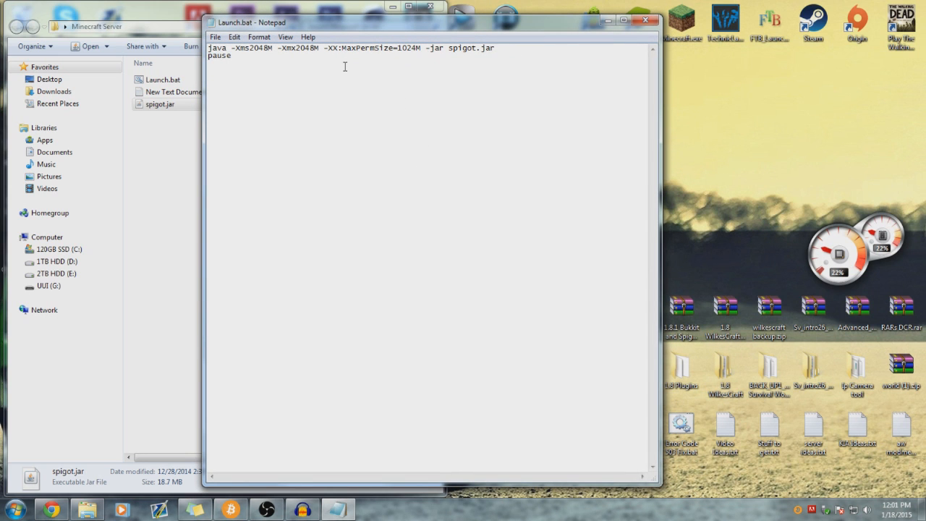
pyautogui.moveTo(386, 27); pyautogui.dragTo(421, 24)
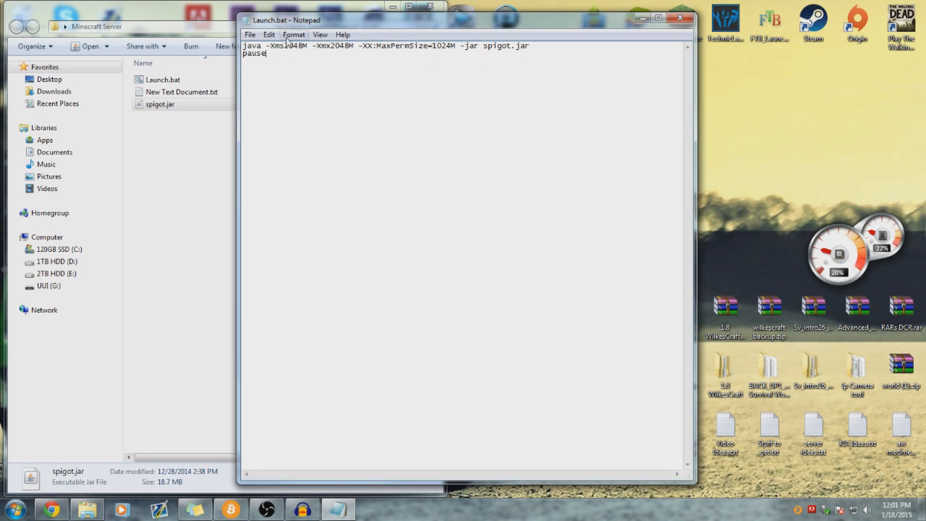
pyautogui.click(250, 36)
pyautogui.click(270, 87)
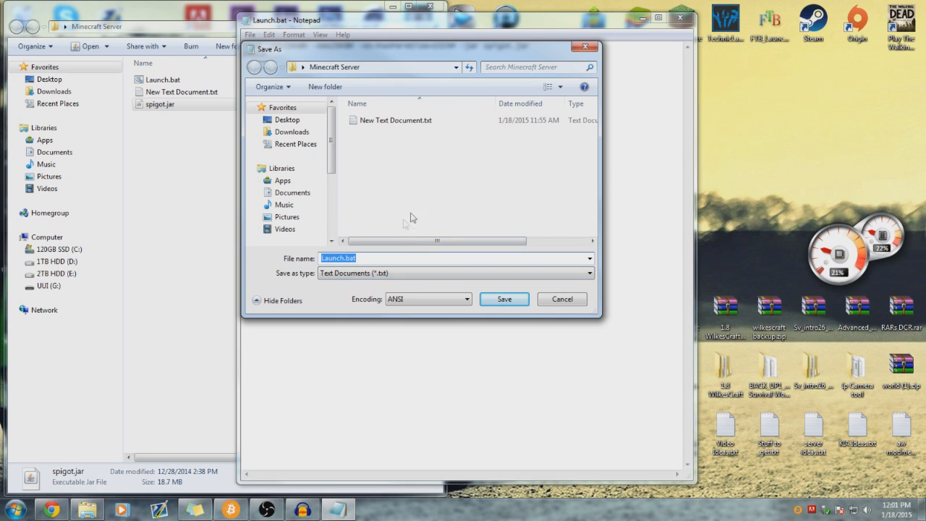
# - Replace the suggested file name Launch.bat with Pewdiepie.bat
pyautogui.click(371, 258)
pyautogui.moveTo(371, 258); pyautogui.dragTo(317, 253)
pyautogui.click(404, 253)
pyautogui.press('BackSpace')
pyautogui.press('BackSpace')
pyautogui.press('BackSpace')
pyautogui.press('BackSpace')
pyautogui.press('BackSpace')
pyautogui.press('BackSpace')
pyautogui.press('BackSpace')
pyautogui.press('BackSpace')
pyautogui.press('BackSpace')
pyautogui.press('BackSpace')
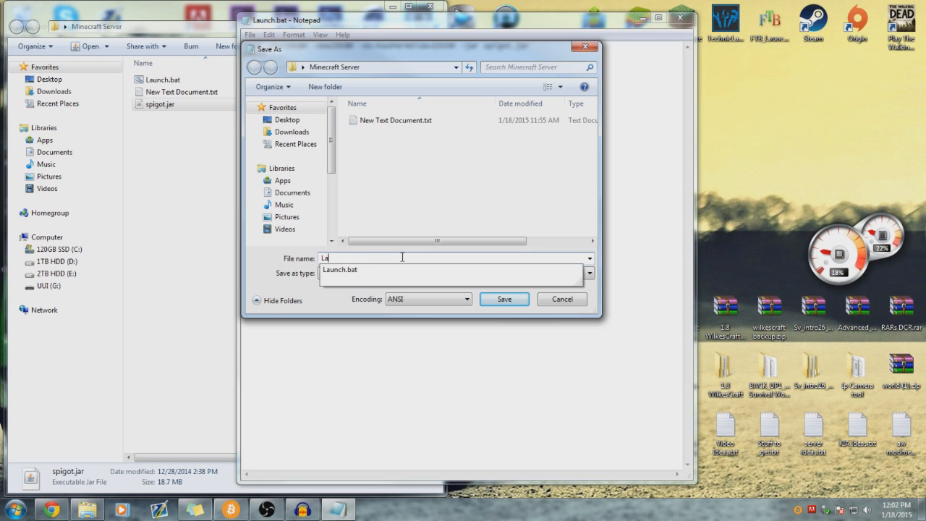
pyautogui.write('Start')
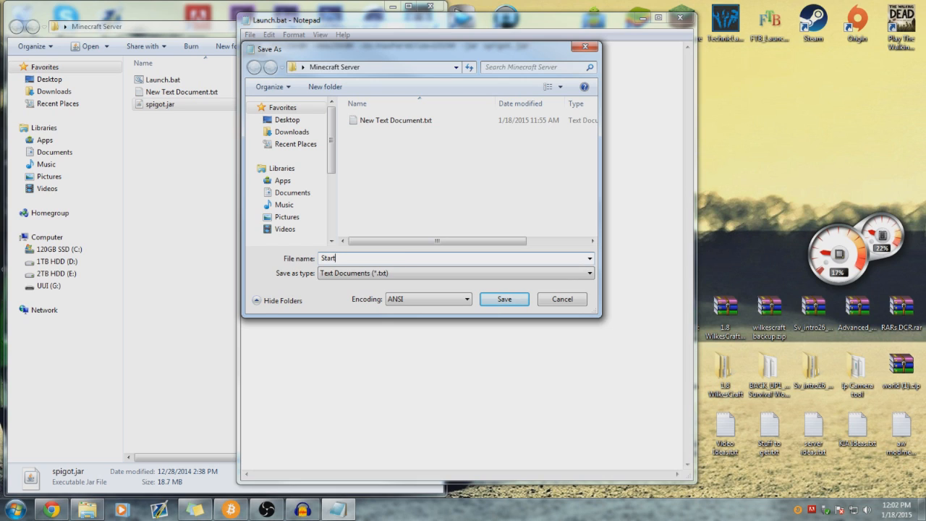
pyautogui.press('BackSpace')
pyautogui.press('BackSpace')
pyautogui.press('BackSpace')
pyautogui.press('BackSpace')
pyautogui.write('Run.ba')
pyautogui.press('BackSpace')
pyautogui.press('BackSpace')
pyautogui.press('BackSpace')
pyautogui.press('BackSpace')
pyautogui.write('Pewdiepie.bat')
# - Keep the Text Documents type, correct the extension to .bat, and save Pewdiepie.bat
pyautogui.click(418, 272)
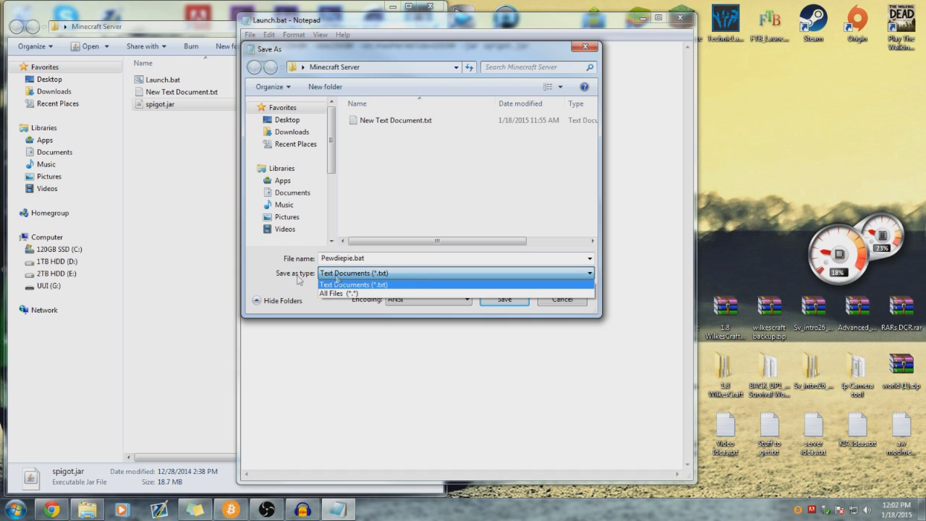
pyautogui.click(352, 293)
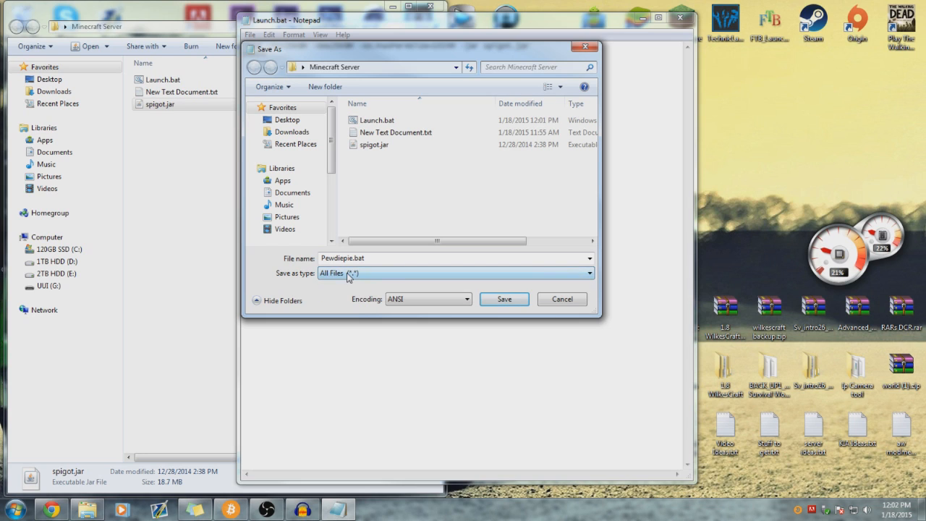
pyautogui.click(352, 274)
pyautogui.click(351, 283)
pyautogui.doubleClick(368, 261)
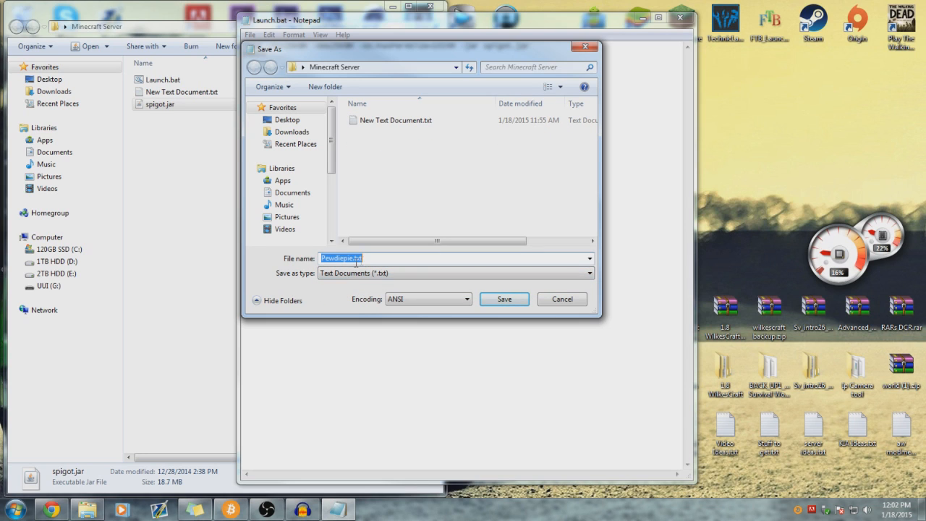
pyautogui.moveTo(367, 261); pyautogui.dragTo(353, 264)
pyautogui.press('BackSpace')
pyautogui.write('bat')
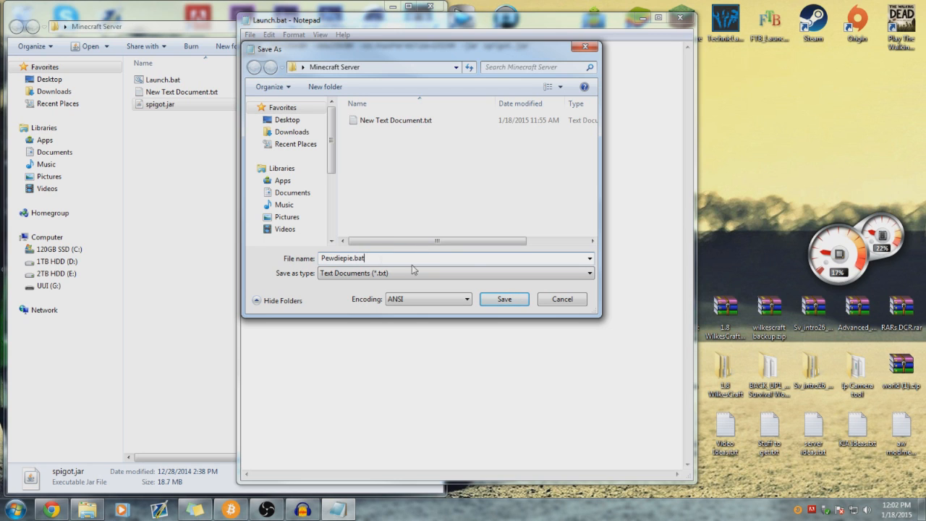
pyautogui.click(515, 295)
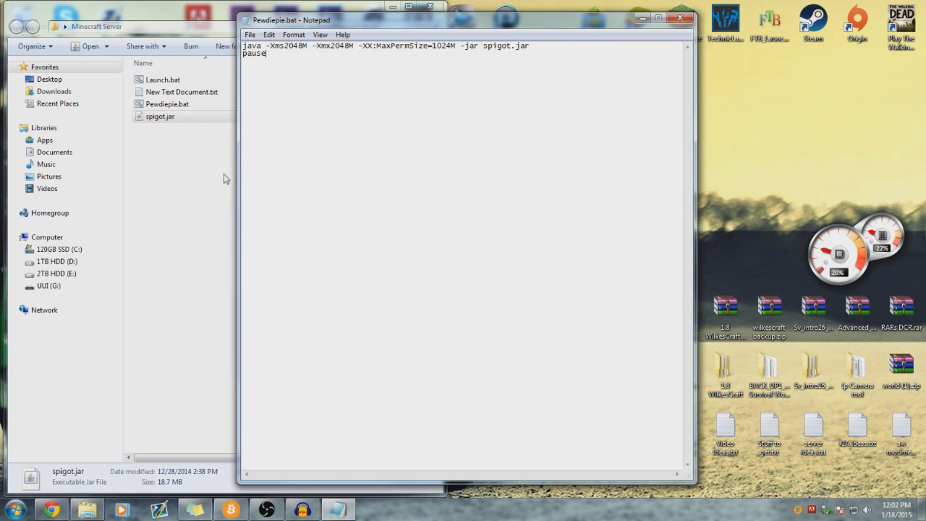
# - Delete Pewdiepie.bat from the server folder and close its Notepad window
pyautogui.click(227, 177)
pyautogui.click(180, 106)
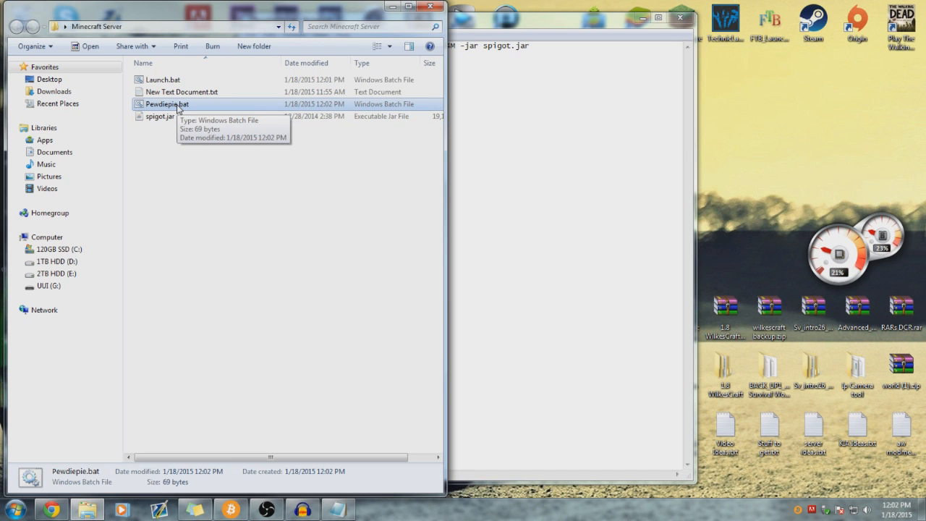
pyautogui.press('Delete')
pyautogui.click(629, 128)
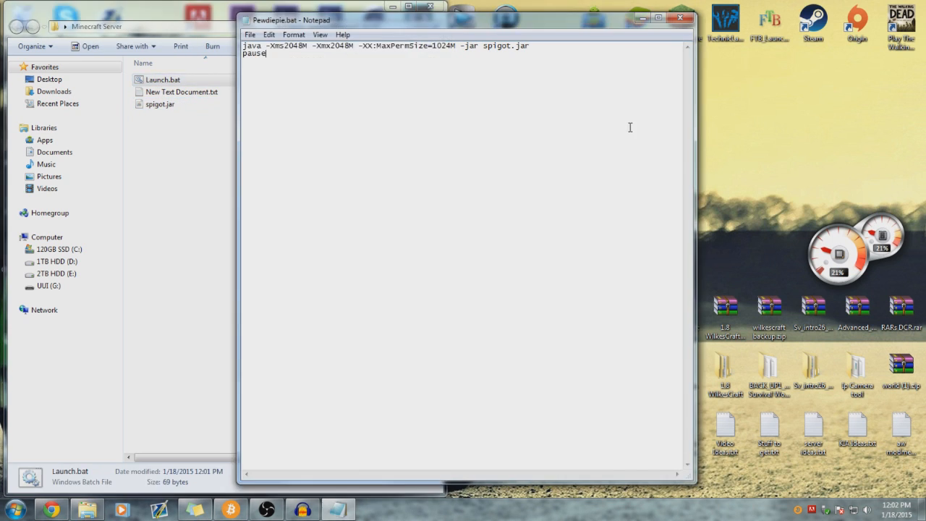
pyautogui.click(680, 18)
# - Delete New Text Document.txt, confirming the prompt, so only Launch.bat and spigot.jar remain
pyautogui.moveTo(254, 26); pyautogui.dragTo(476, 37)
pyautogui.click(416, 108)
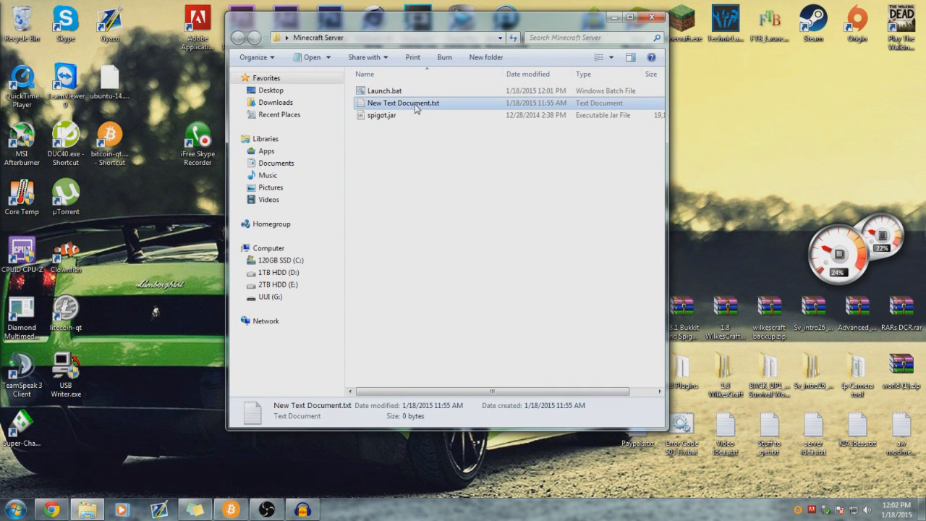
pyautogui.press('Delete')
pyautogui.press('Return')
pyautogui.click(376, 93)
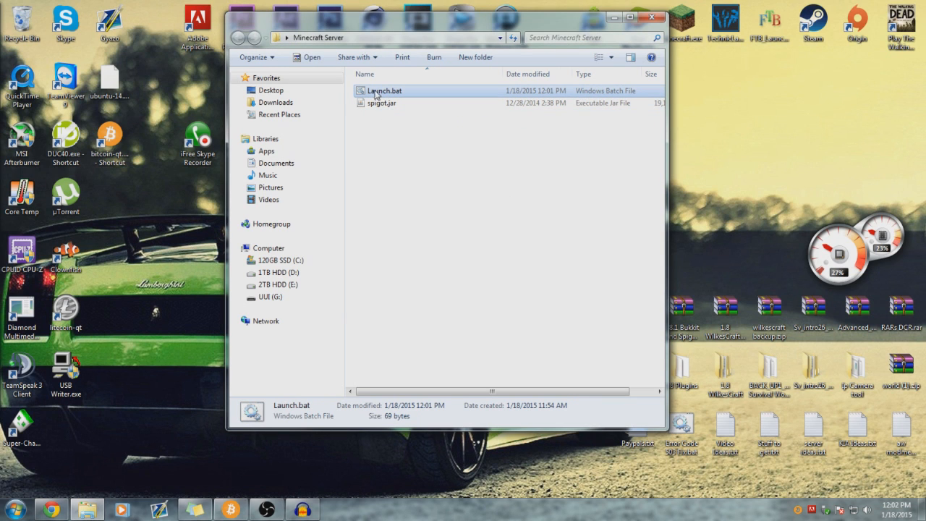
pyautogui.click(419, 133)
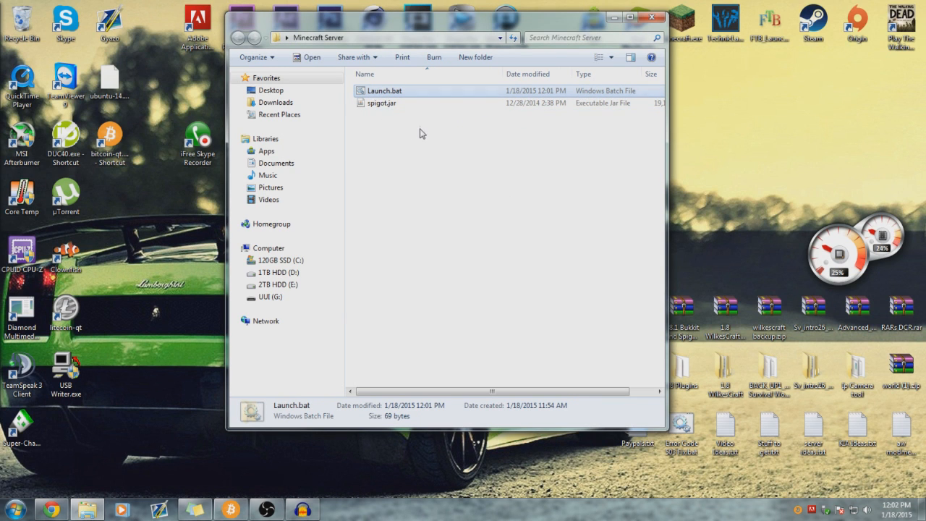
# - Run Launch.bat until it stops at the EULA message, close the console, and select eula.txt
pyautogui.doubleClick(418, 93)
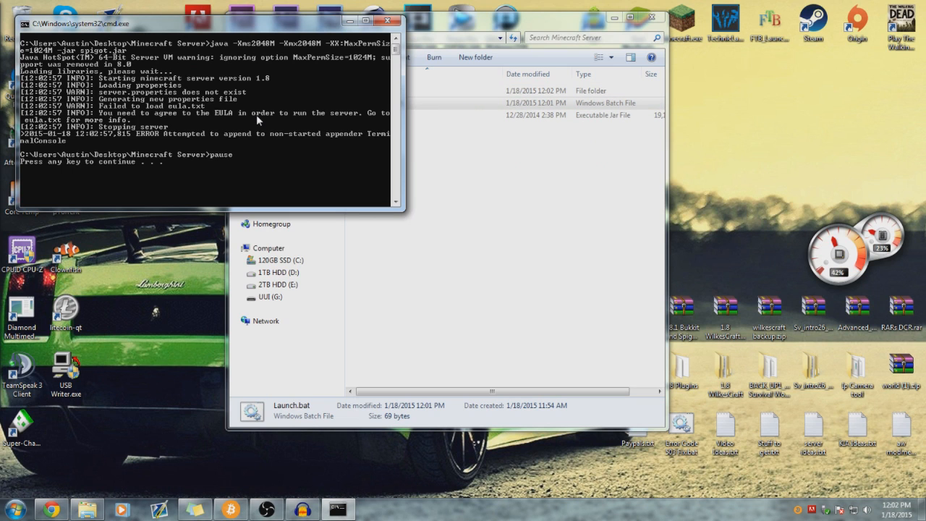
pyautogui.click(256, 114)
pyautogui.press('Return')
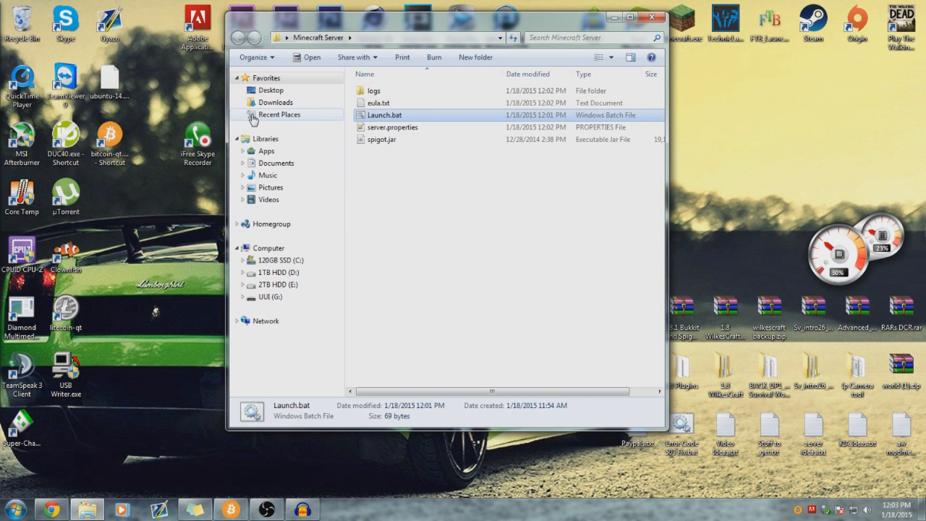
pyautogui.click(414, 177)
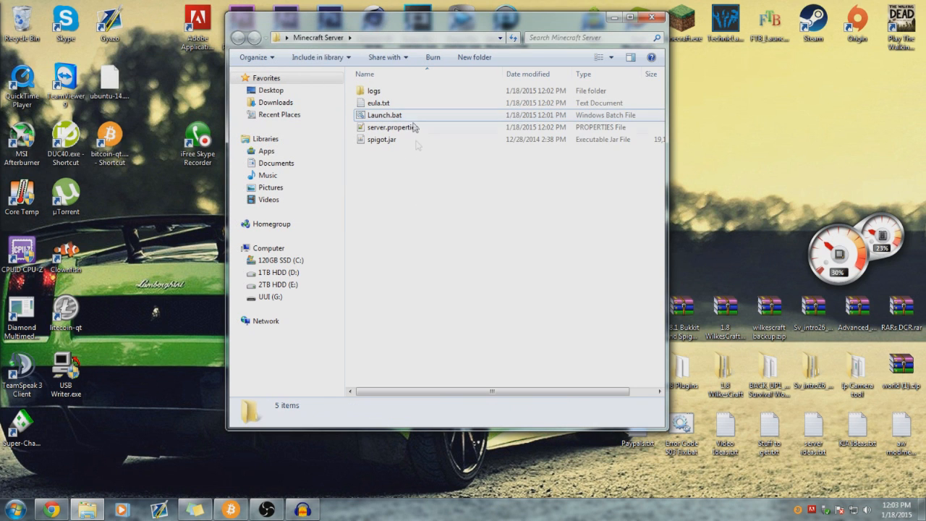
pyautogui.click(376, 106)
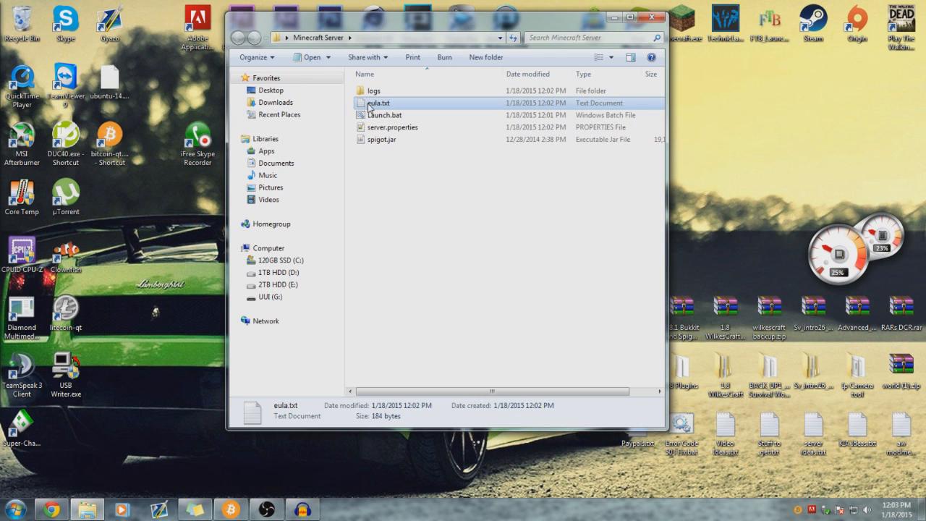
# - Open eula.txt in an enlarged Notepad window and read the EULA notice and link
pyautogui.doubleClick(377, 106)
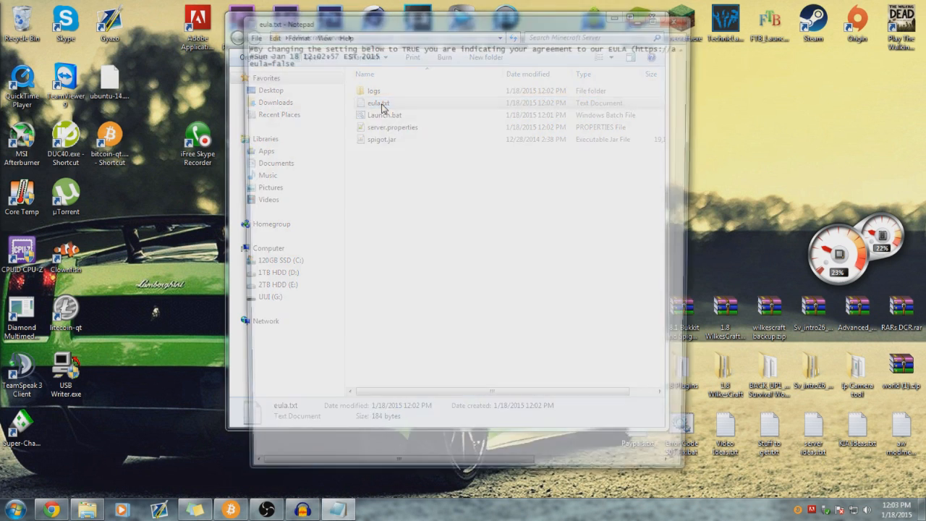
pyautogui.moveTo(381, 23); pyautogui.dragTo(385, 2)
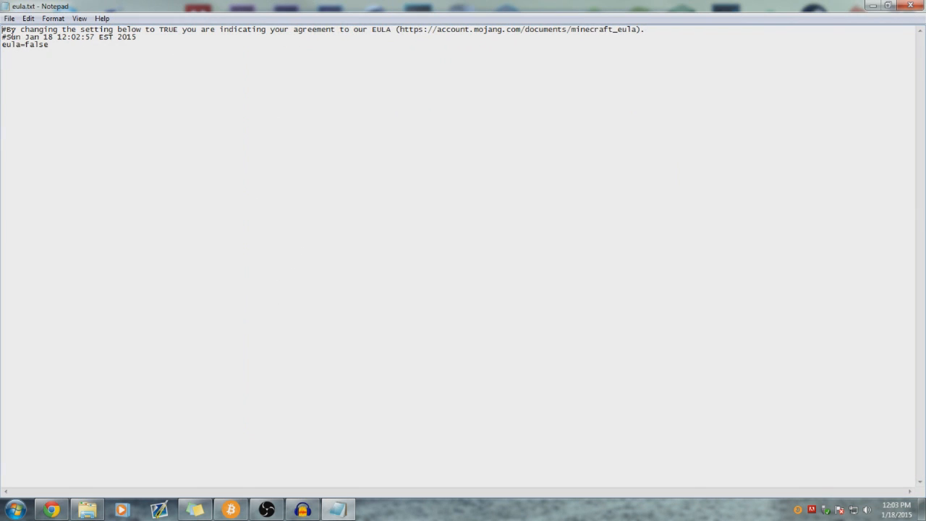
pyautogui.moveTo(12, 30); pyautogui.dragTo(395, 31)
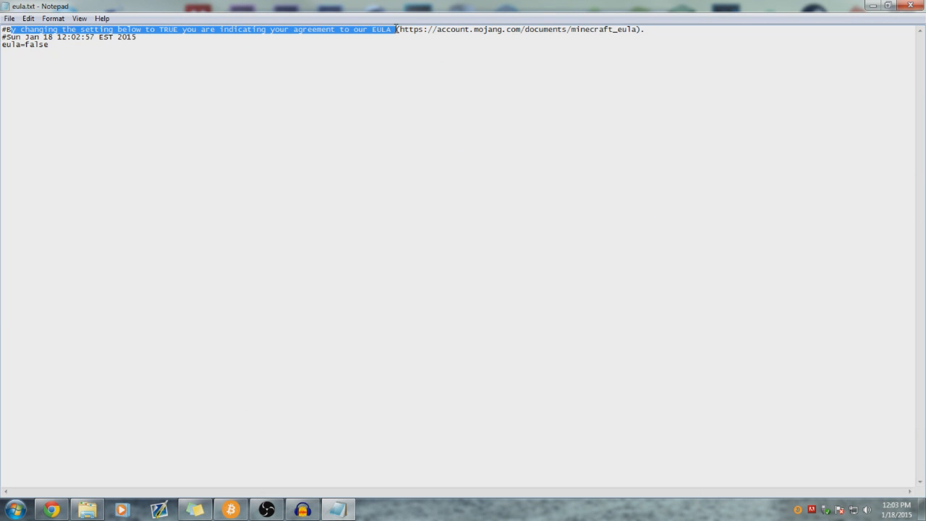
pyautogui.click(402, 32)
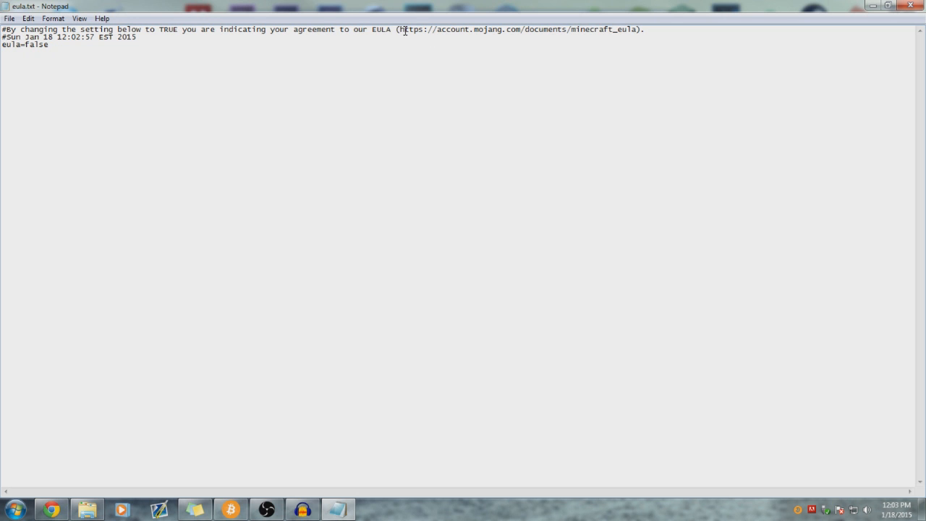
pyautogui.moveTo(399, 31); pyautogui.dragTo(488, 30)
pyautogui.click(485, 32)
# - Change the eula line from false to true, save the file, and close Notepad
pyautogui.moveTo(56, 45); pyautogui.dragTo(25, 45)
pyautogui.write('true')
pyautogui.press('BackSpace')
pyautogui.write('ue')
pyautogui.click(7, 20)
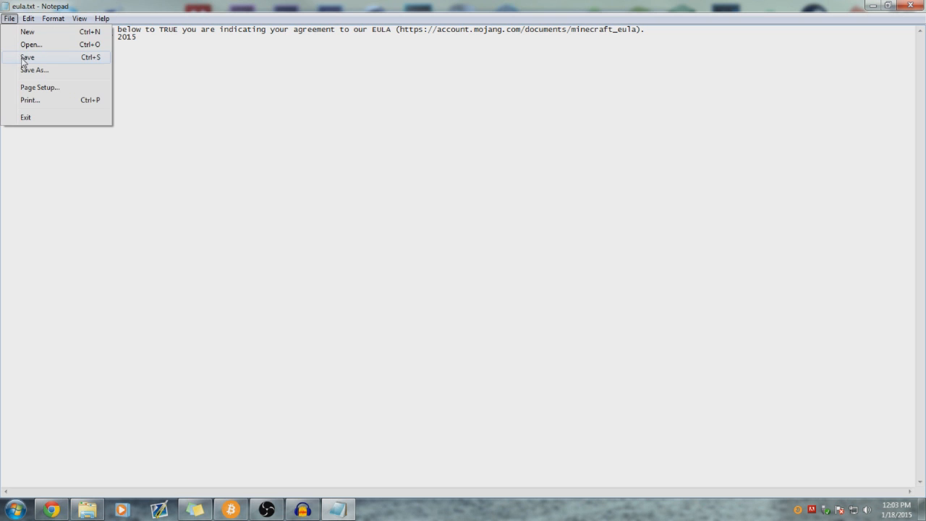
pyautogui.click(27, 57)
pyautogui.click(8, 19)
pyautogui.click(24, 56)
pyautogui.click(909, 5)
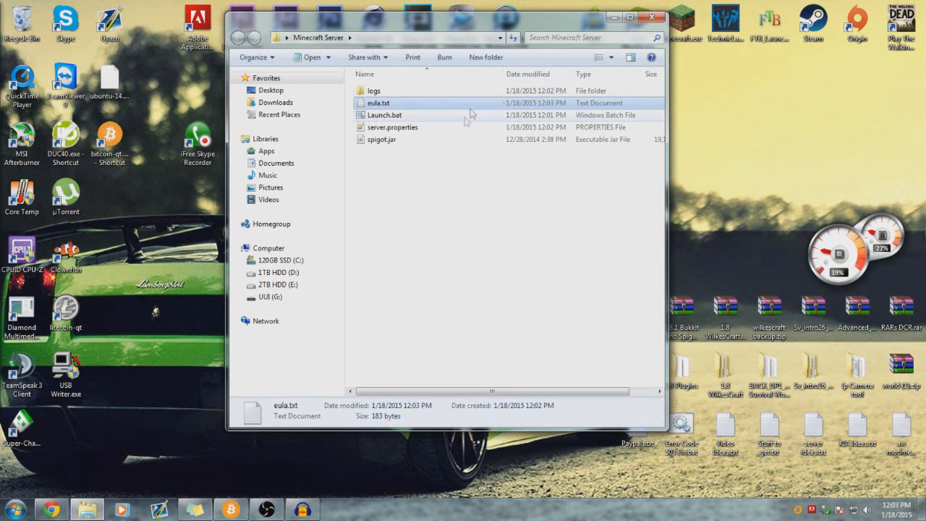
# - Start the Spigot server with Launch.bat until it reports Done, and open the Minecraft launcher
pyautogui.doubleClick(384, 115)
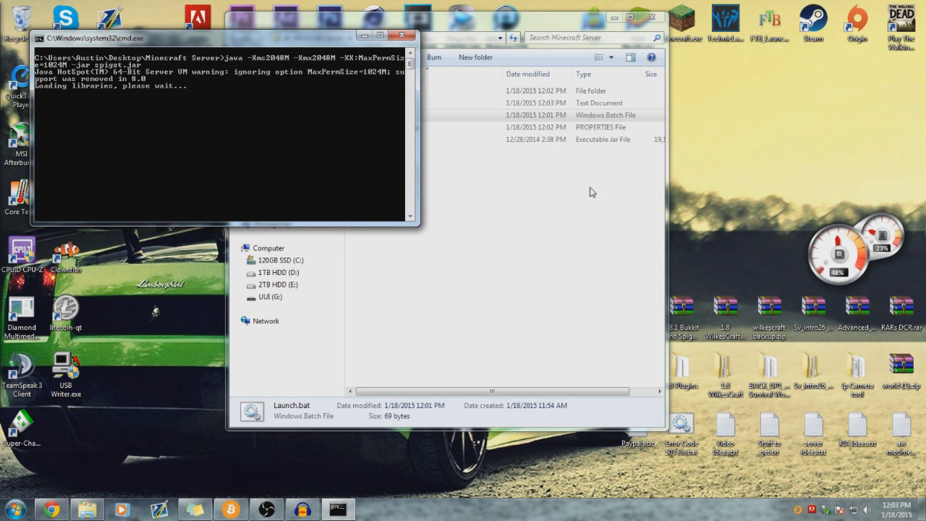
pyautogui.moveTo(312, 37); pyautogui.dragTo(464, 45)
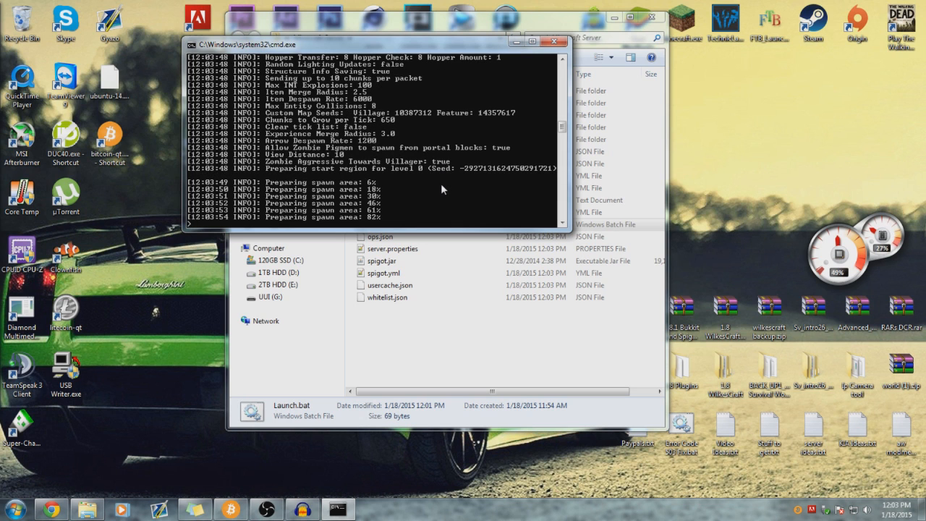
pyautogui.doubleClick(695, 21)
pyautogui.click(453, 46)
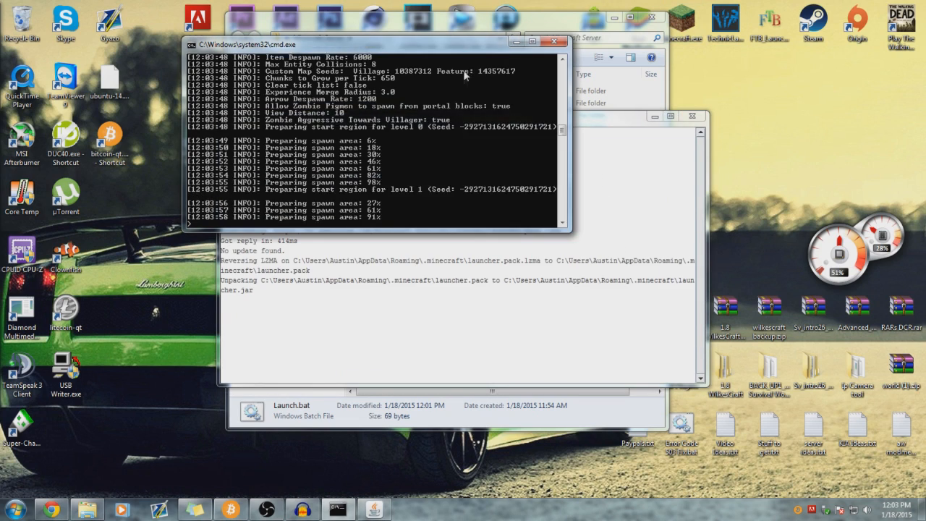
pyautogui.moveTo(453, 48); pyautogui.dragTo(363, 73)
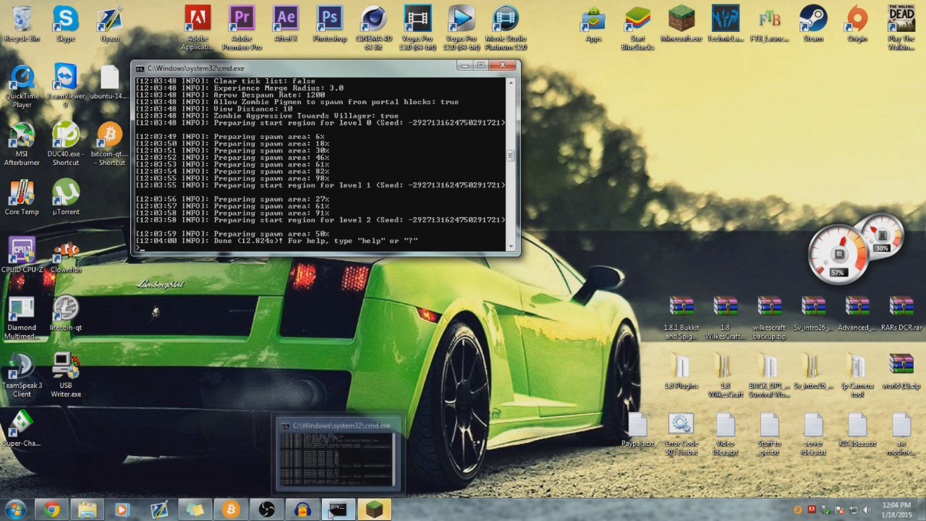
pyautogui.moveTo(300, 512)
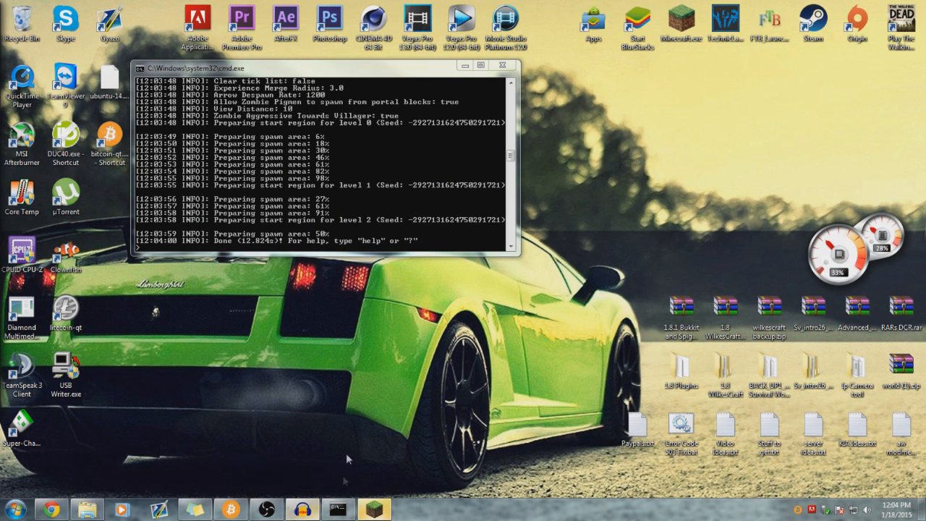
pyautogui.click(351, 211)
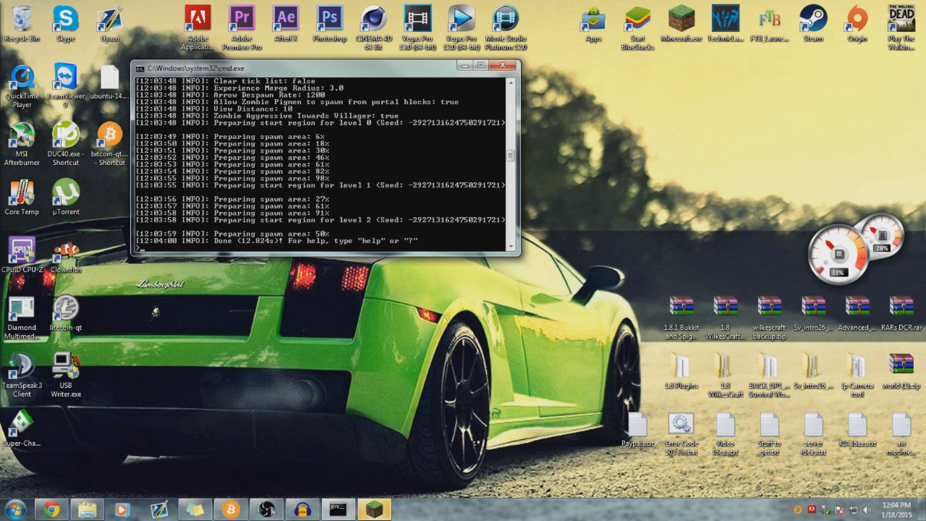
pyautogui.click(88, 510)
pyautogui.click(178, 164)
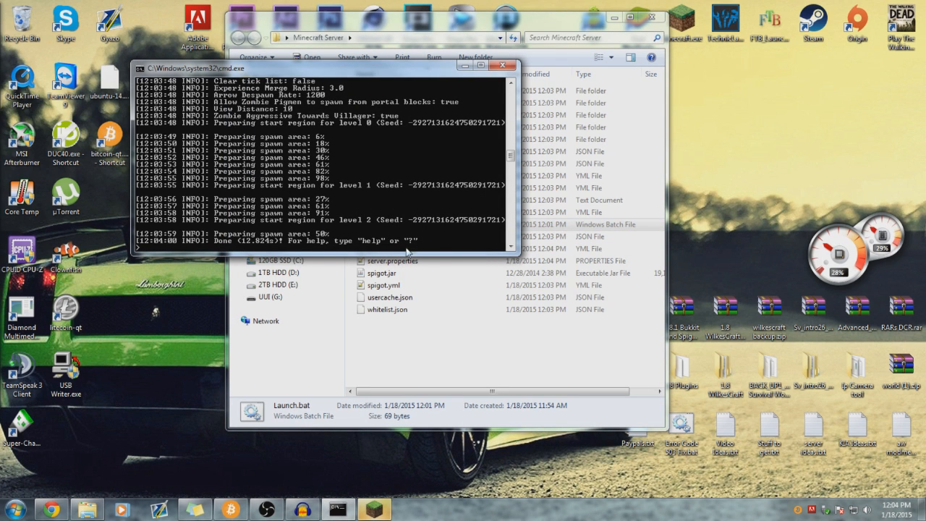
pyautogui.click(373, 506)
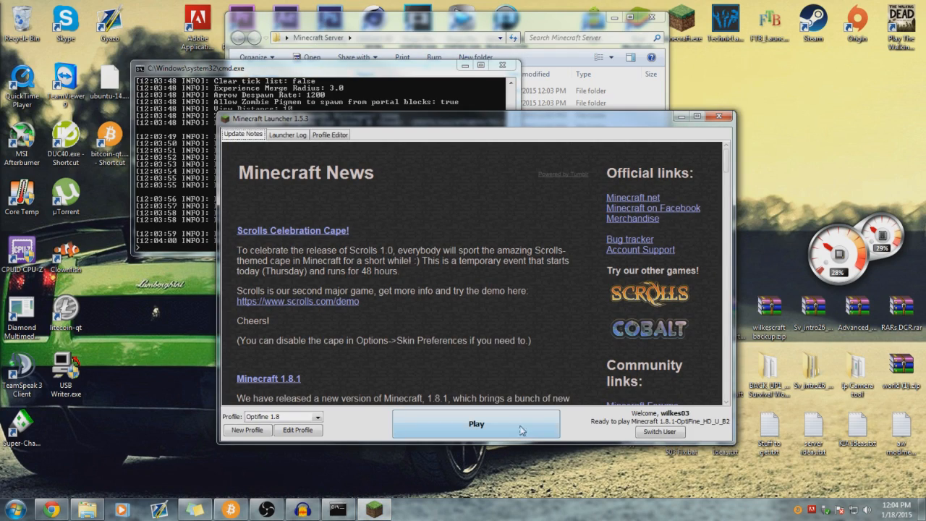
# - Play the Optifine 1.8 profile, hide the server folder and console, and maximize Minecraft
pyautogui.click(531, 431)
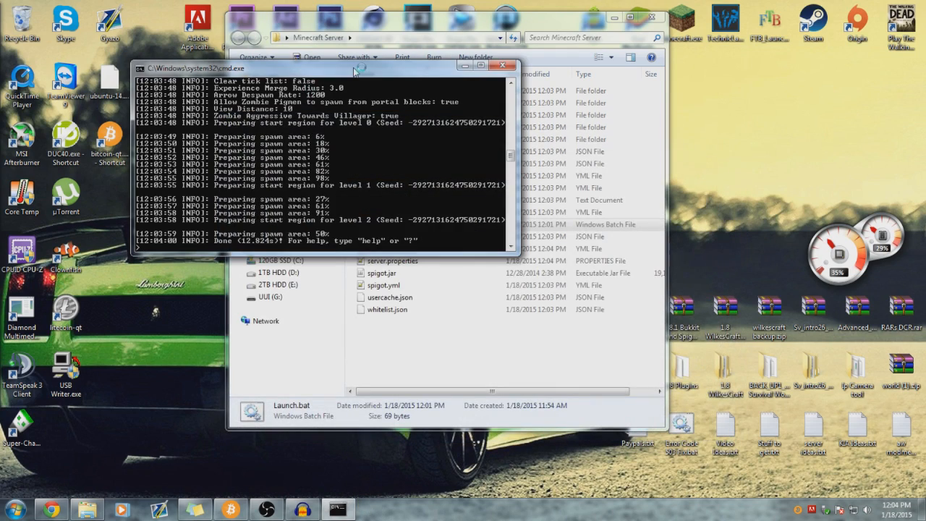
pyautogui.moveTo(354, 70); pyautogui.dragTo(236, 19)
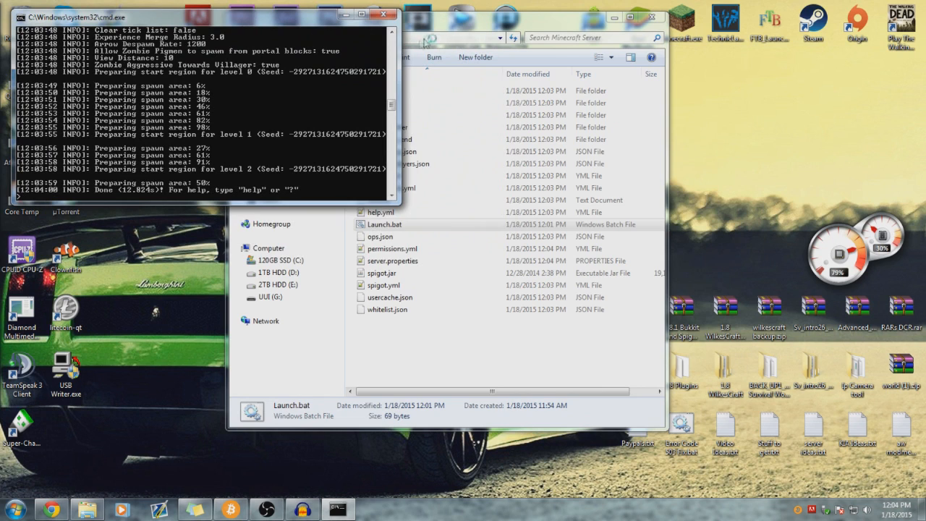
pyautogui.click(614, 17)
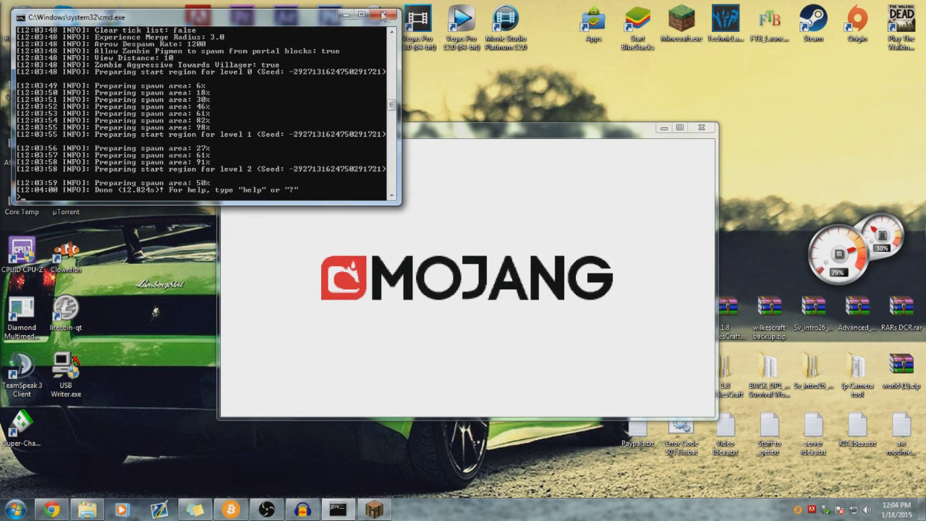
pyautogui.click(346, 14)
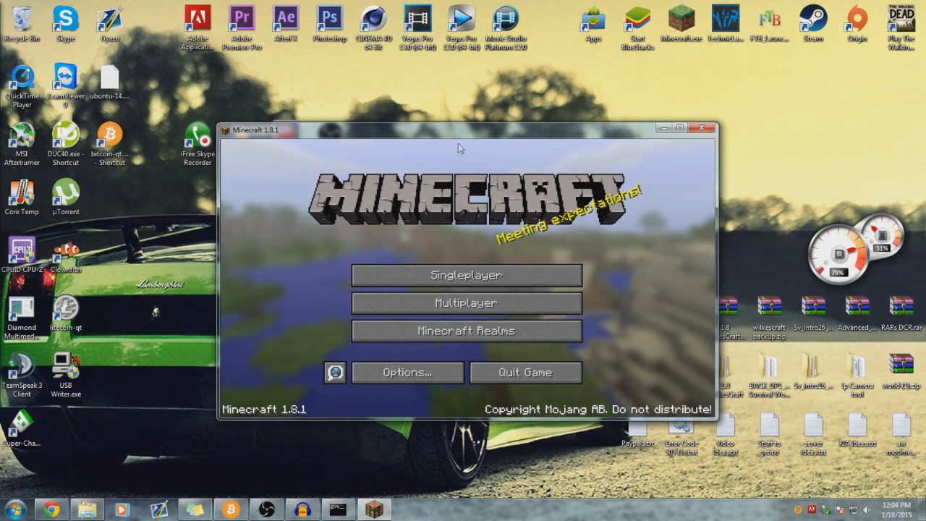
pyautogui.moveTo(458, 134); pyautogui.dragTo(448, 5)
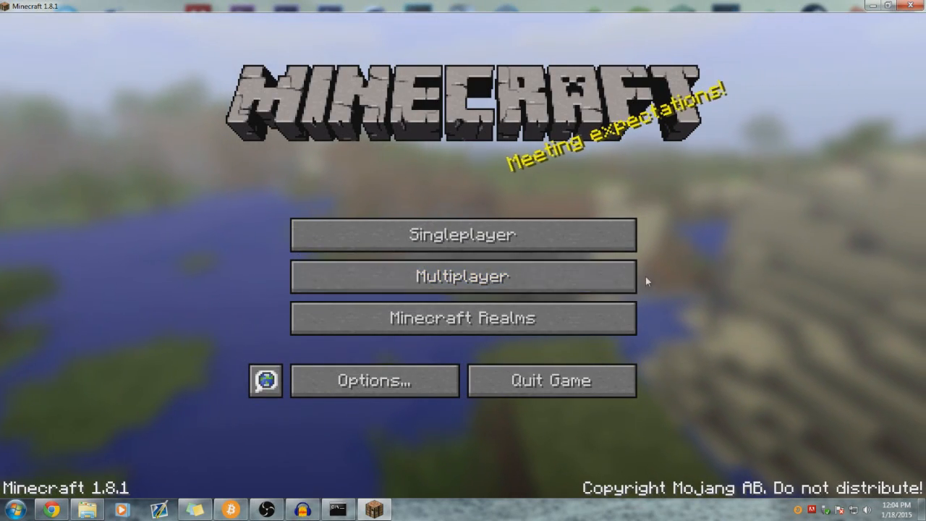
# - Open the Multiplayer server list, refresh it, and scroll through the entries
pyautogui.click(607, 279)
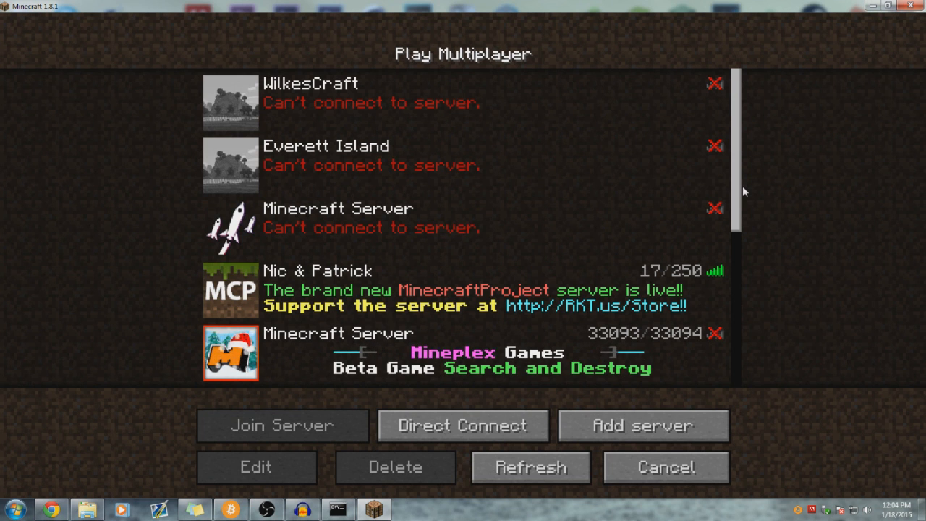
pyautogui.click(539, 466)
pyautogui.scroll(-1, 560, 315)
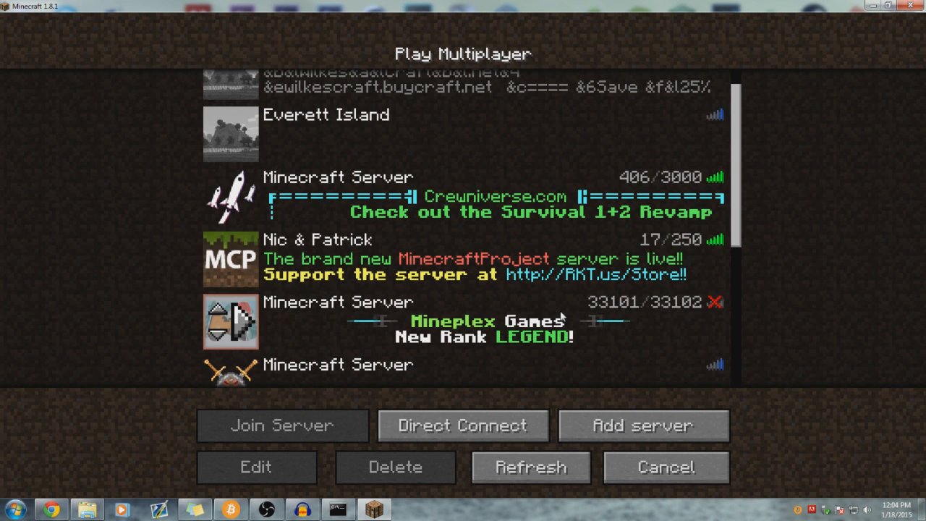
pyautogui.scroll(1, 563, 313)
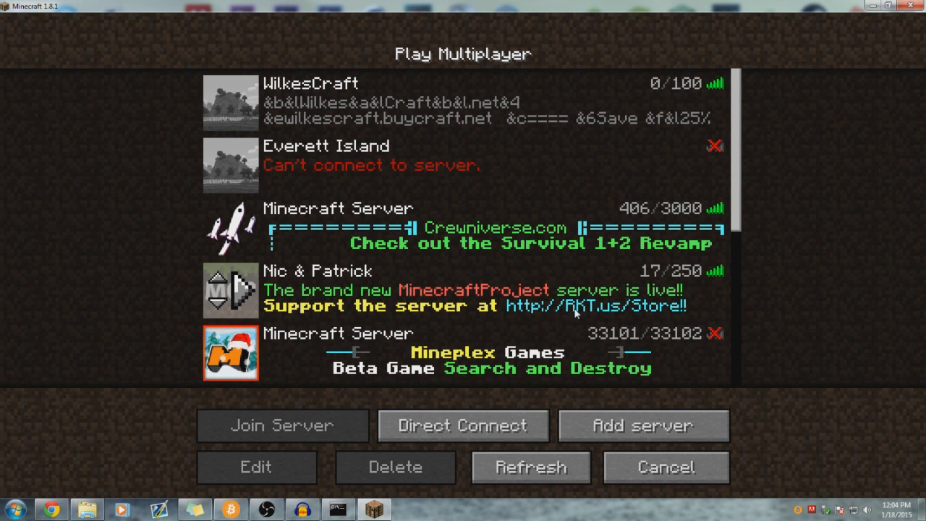
pyautogui.scroll(-2, 434, 281)
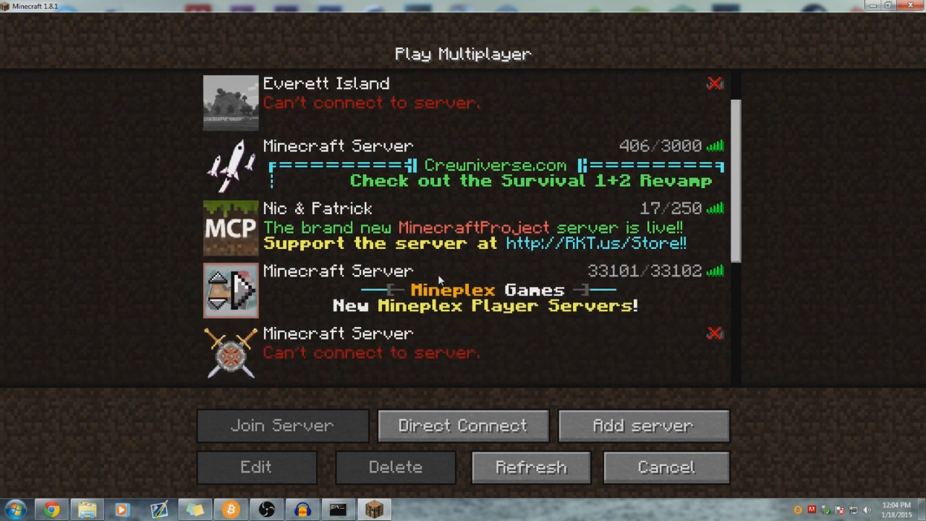
pyautogui.scroll(-8, 438, 280)
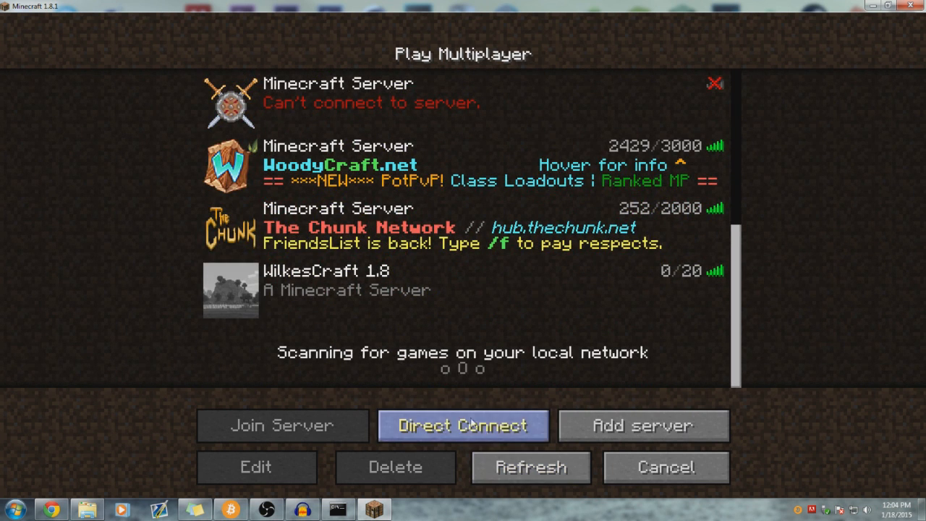
# - Confirm WilkesCraft 1.8 points to localhost, then join that server
pyautogui.click(380, 293)
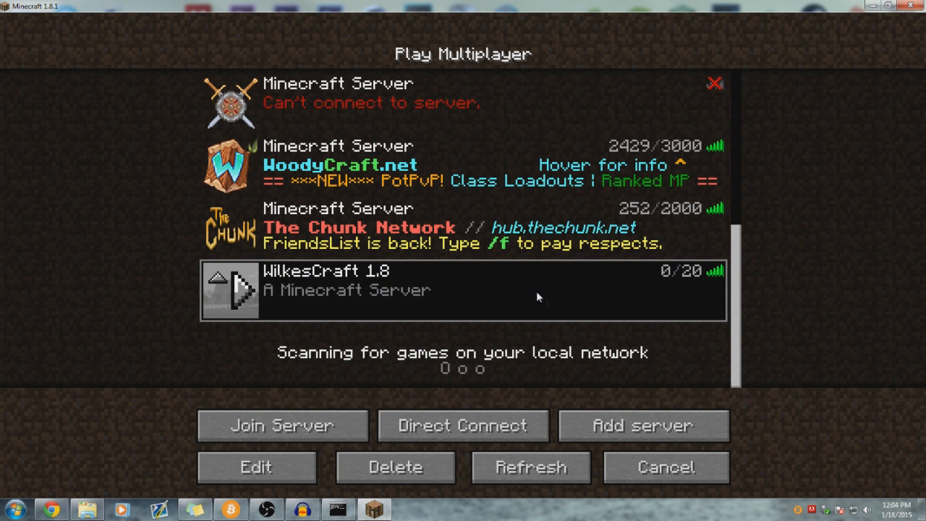
pyautogui.click(246, 469)
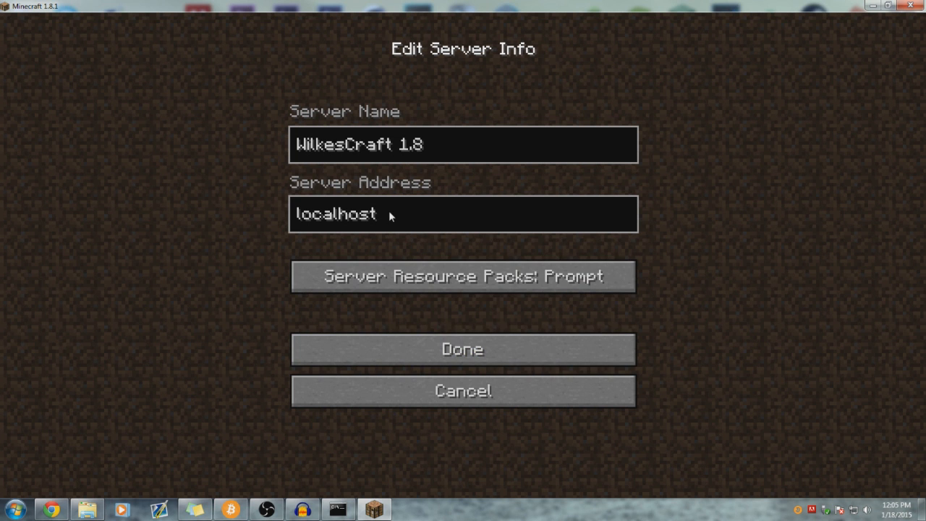
pyautogui.click(460, 352)
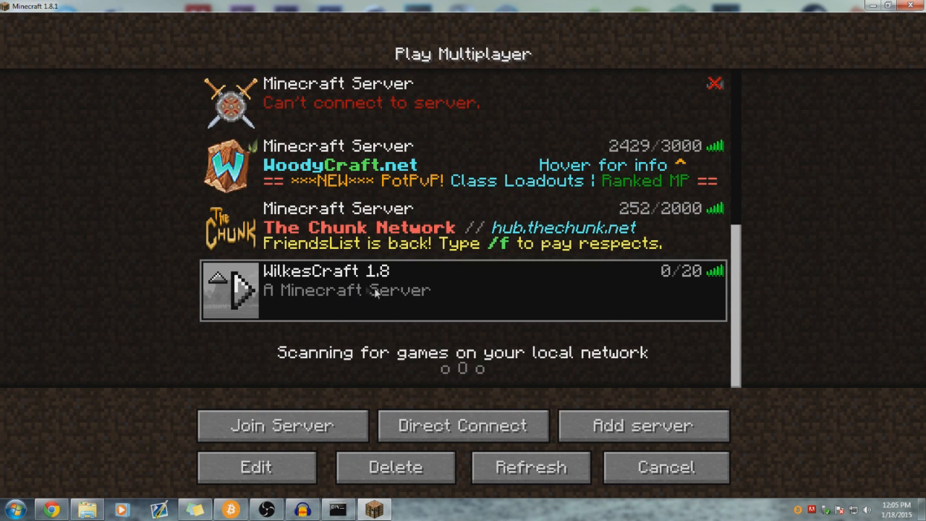
pyautogui.click(233, 293)
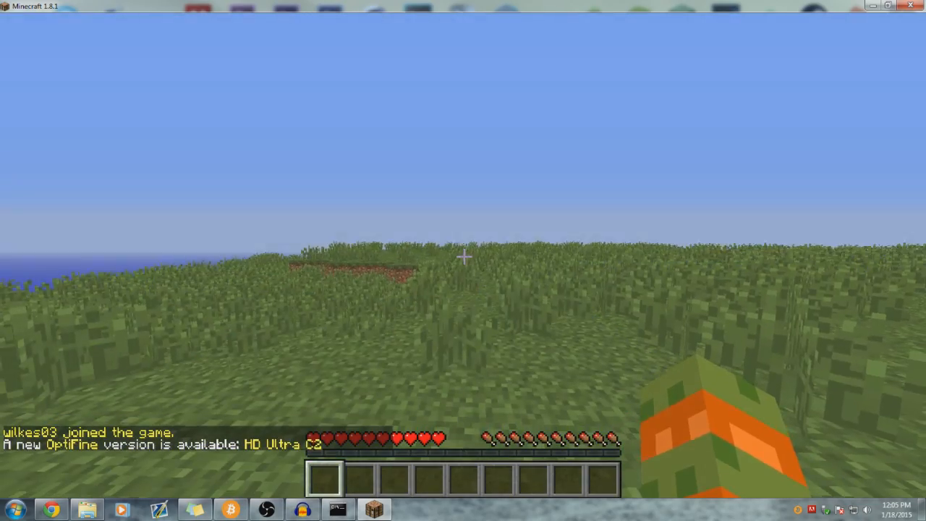
# - Walk across the grassland past the water pit and dirt ledge, breaking some tall grass
pyautogui.press('w')
pyautogui.press('space')
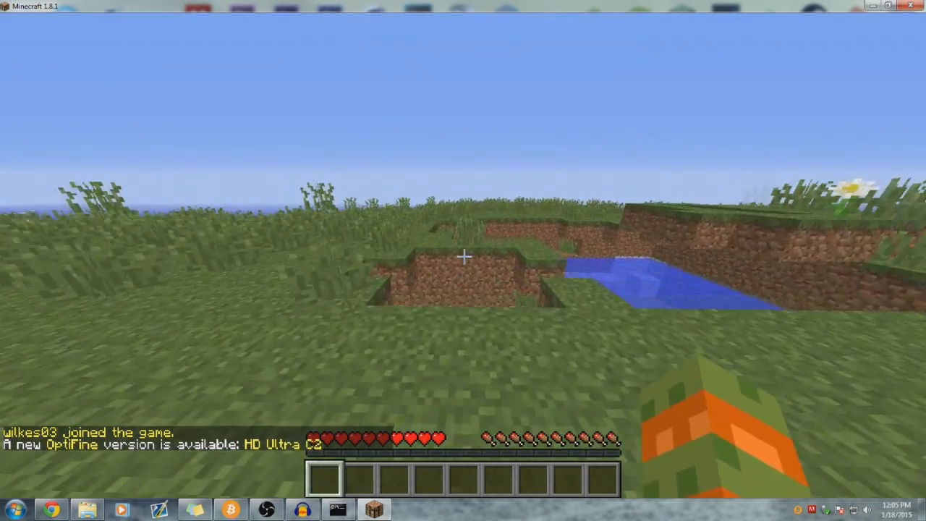
pyautogui.press('w')
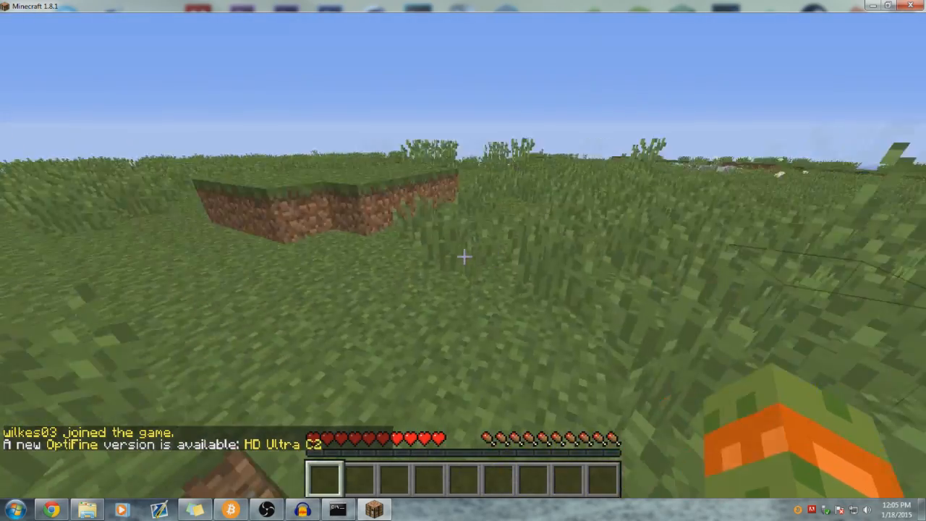
pyautogui.press('space')
pyautogui.press('w')
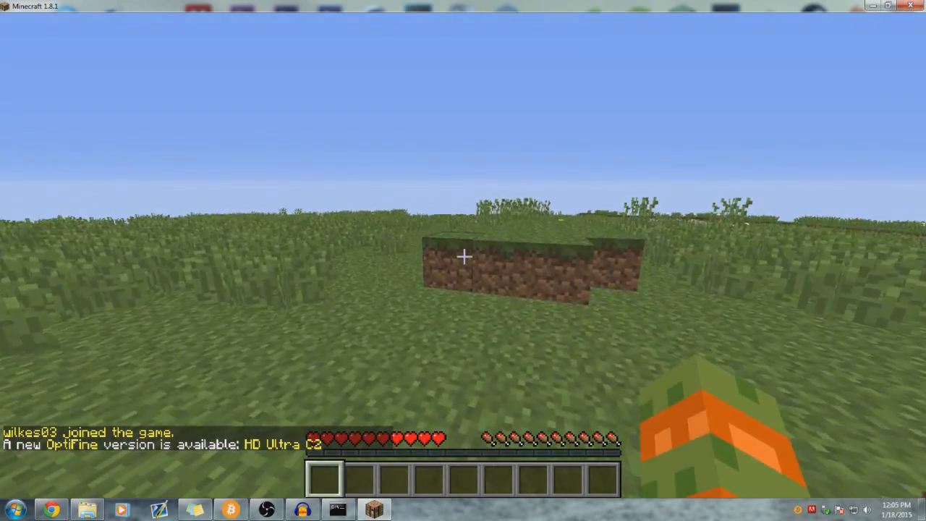
pyautogui.press('w')
pyautogui.press('space')
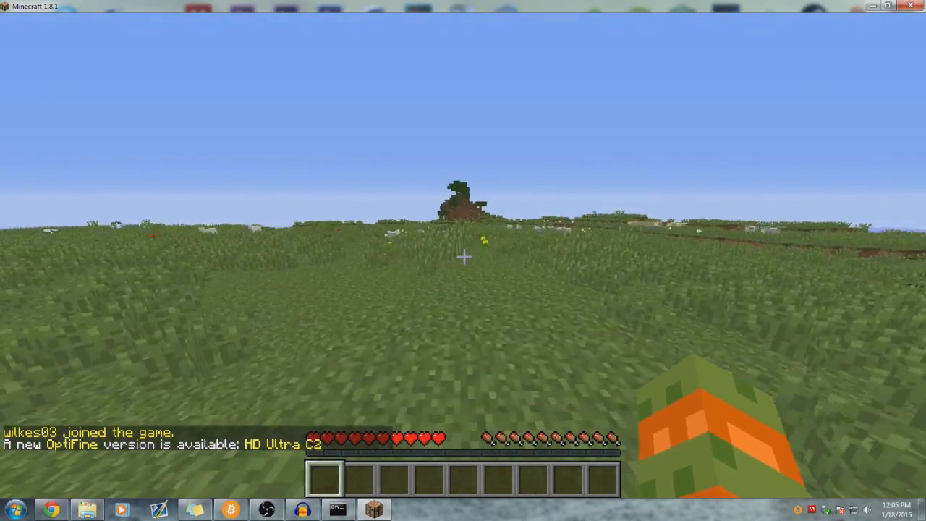
pyautogui.press('w')
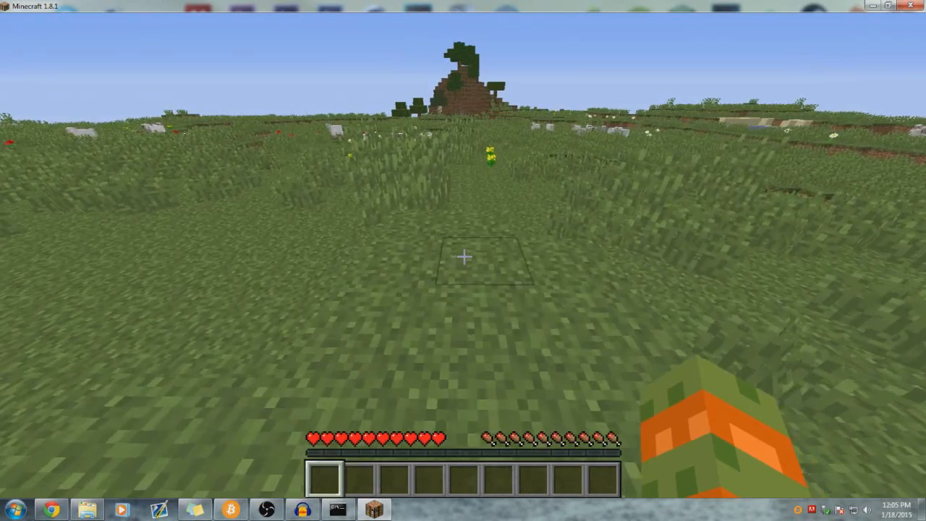
pyautogui.press('w')
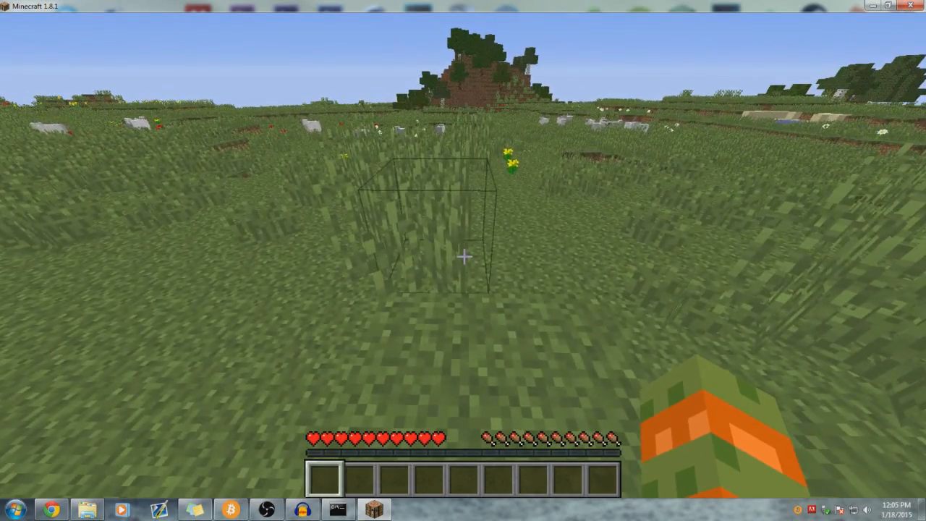
pyautogui.press('w')
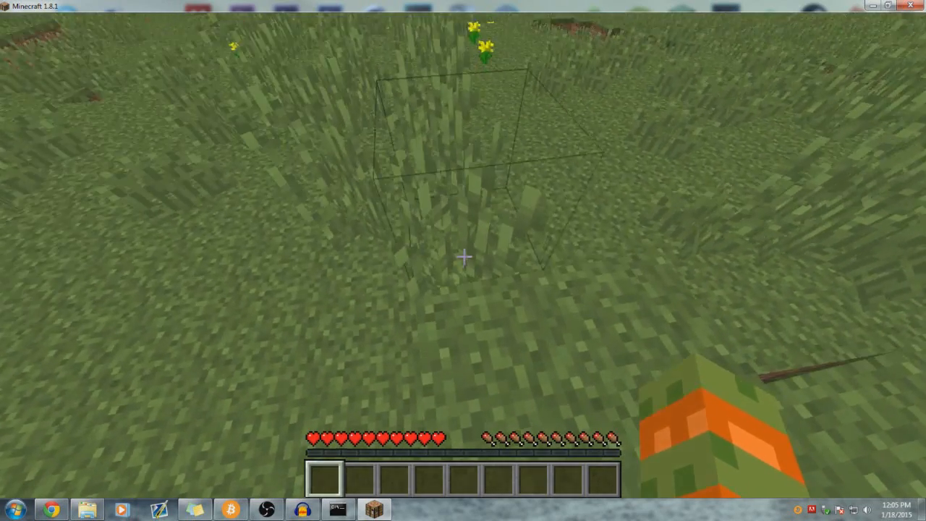
pyautogui.click(463, 256)
pyautogui.press('w')
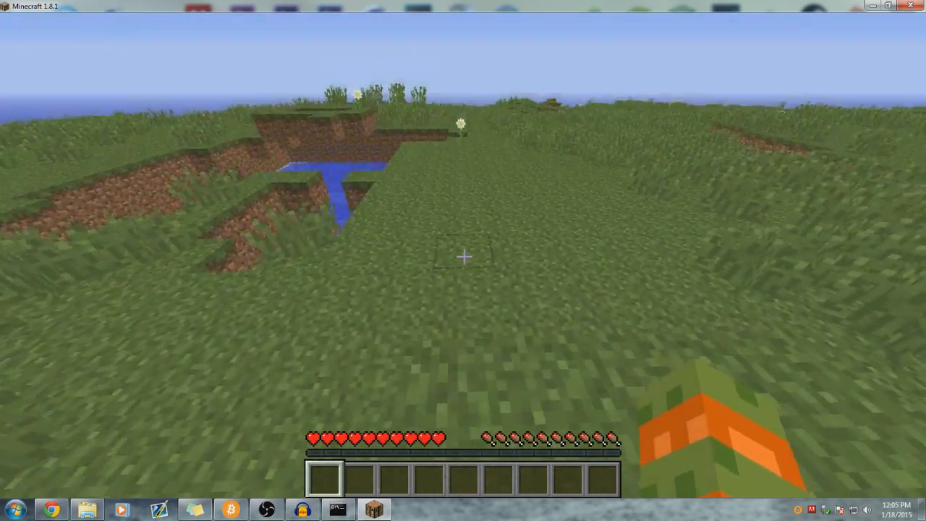
# - Check the server's player list, then disconnect and quit Minecraft
pyautogui.press('Tab')
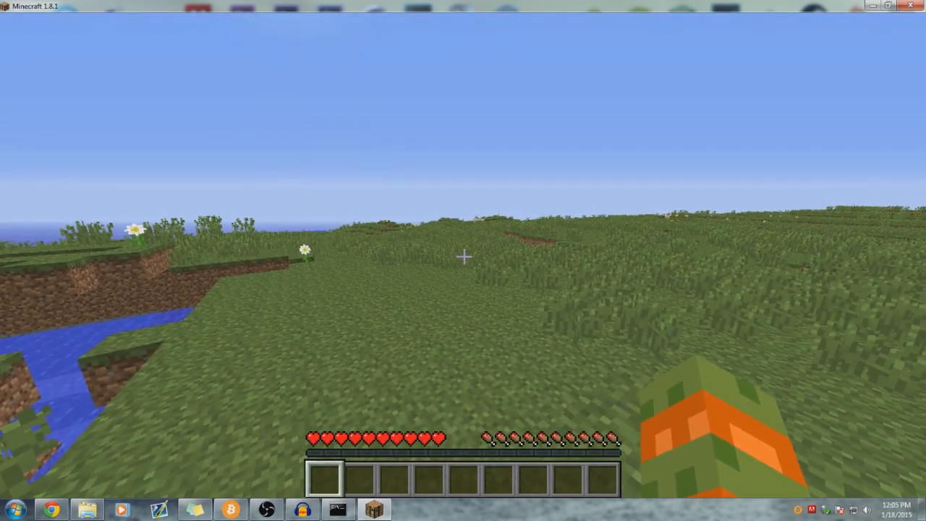
pyautogui.press('Escape')
pyautogui.click(461, 329)
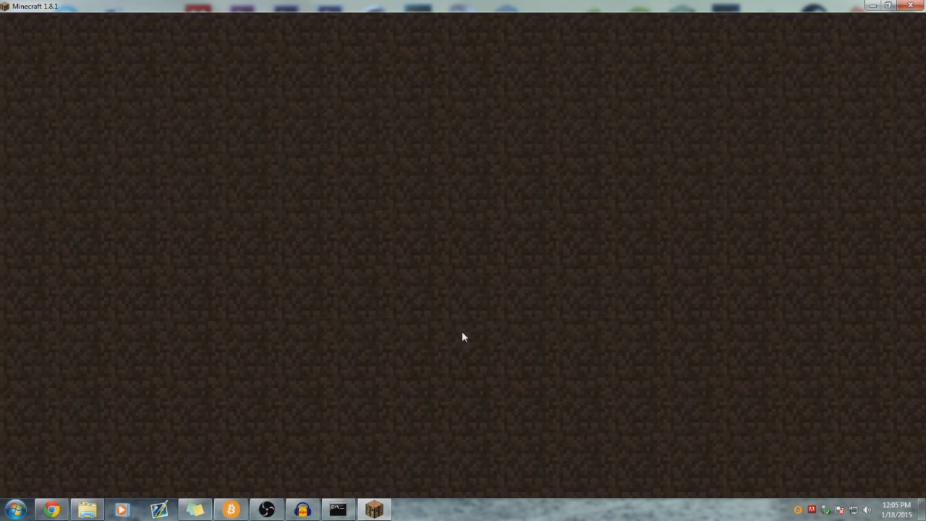
pyautogui.click(496, 390)
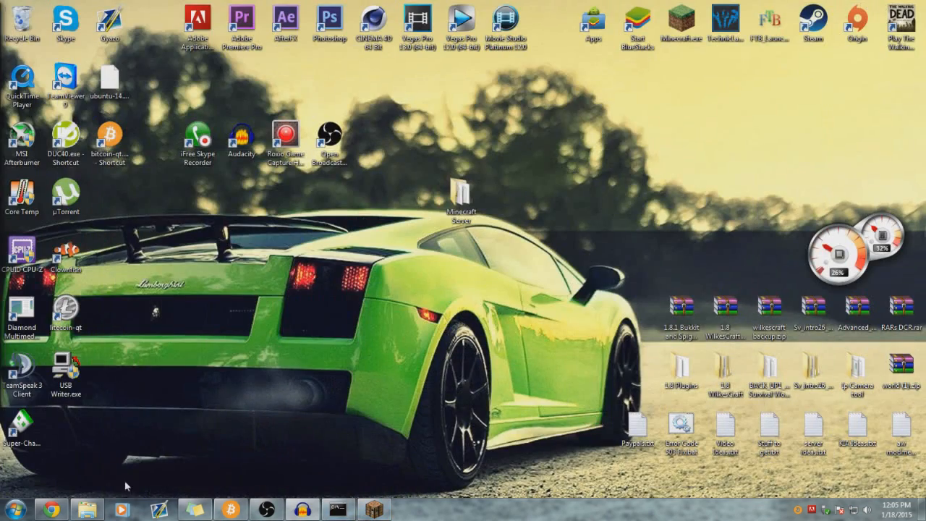
pyautogui.press('super')
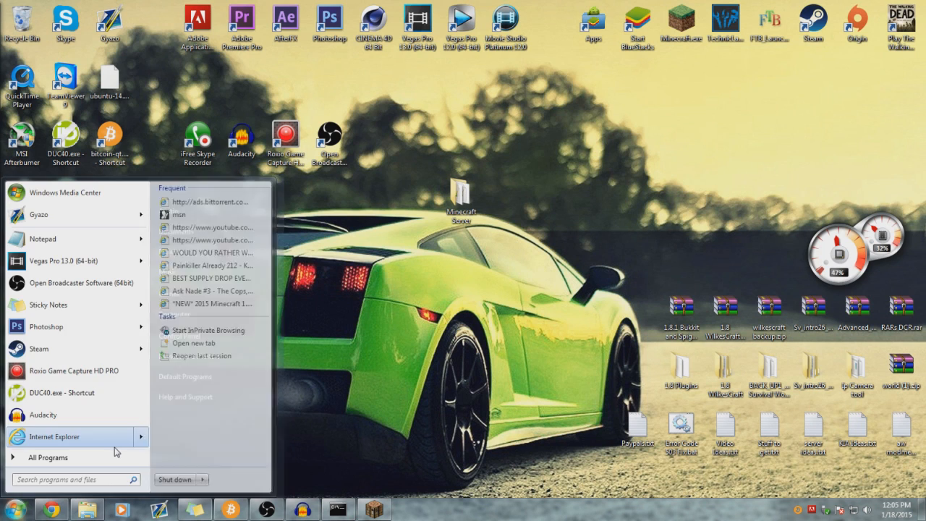
pyautogui.write('cmd')
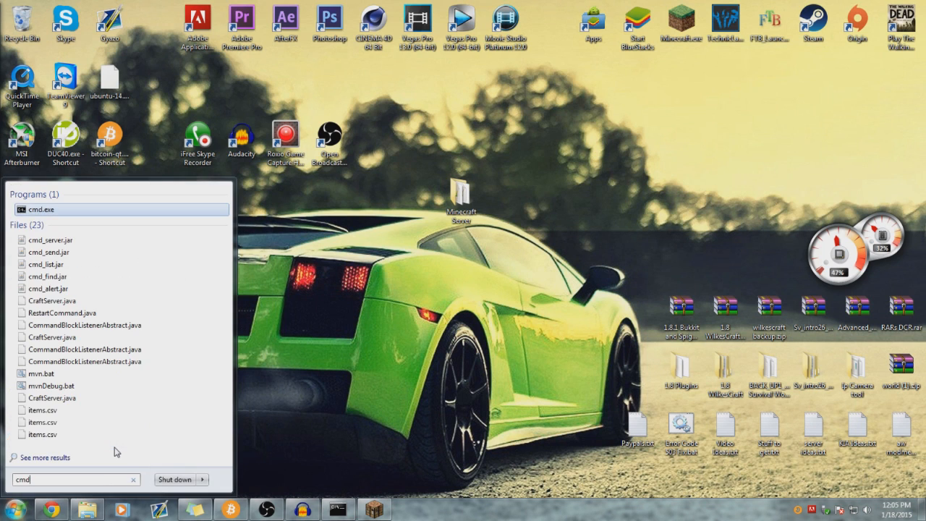
pyautogui.rightClick(45, 211)
pyautogui.click(58, 234)
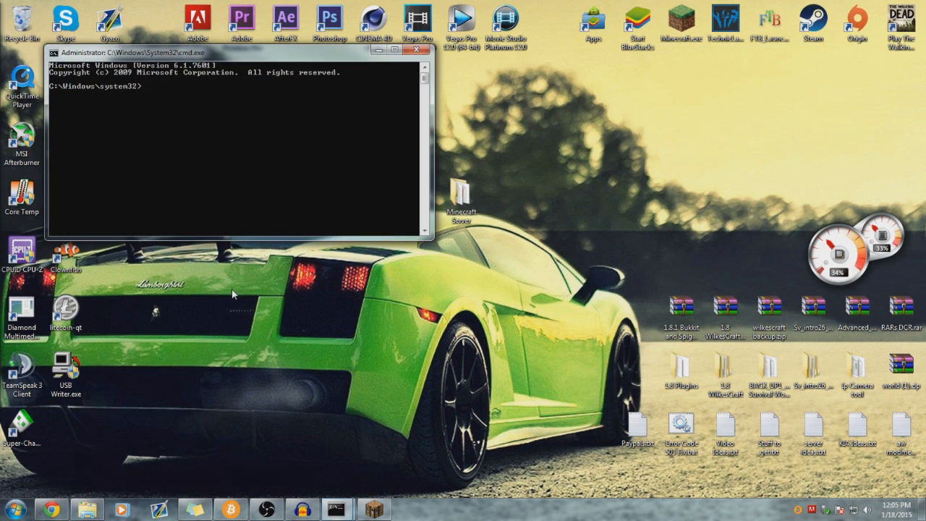
pyautogui.moveTo(273, 46); pyautogui.dragTo(533, 77)
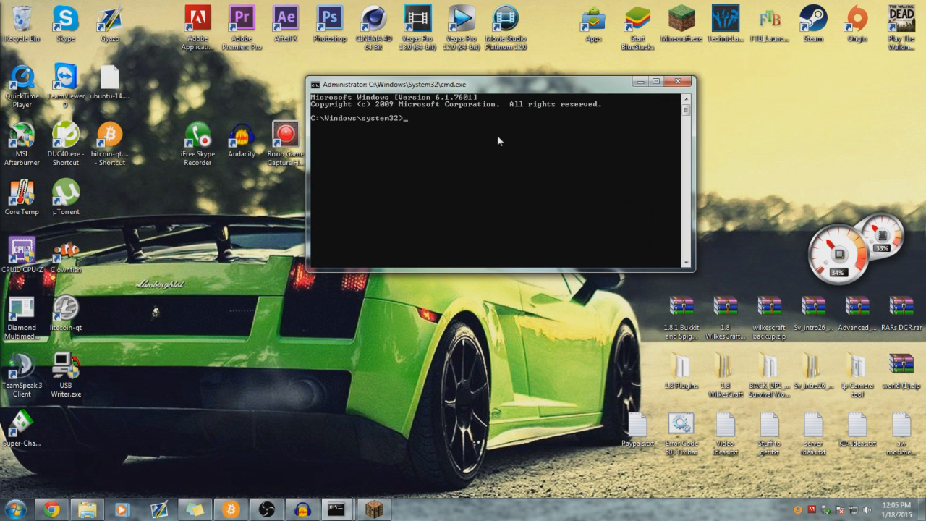
pyautogui.write('ipconfig')
pyautogui.press('Return')
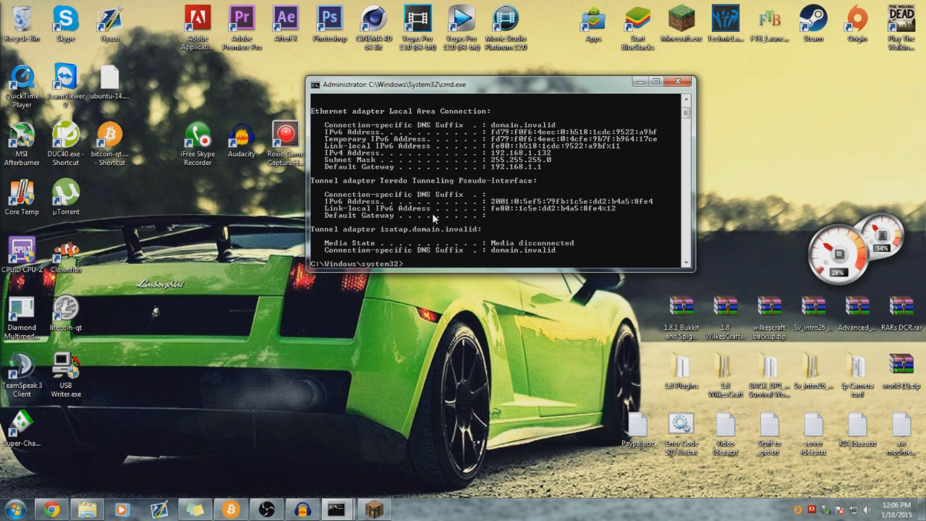
pyautogui.moveTo(419, 92); pyautogui.dragTo(383, 115)
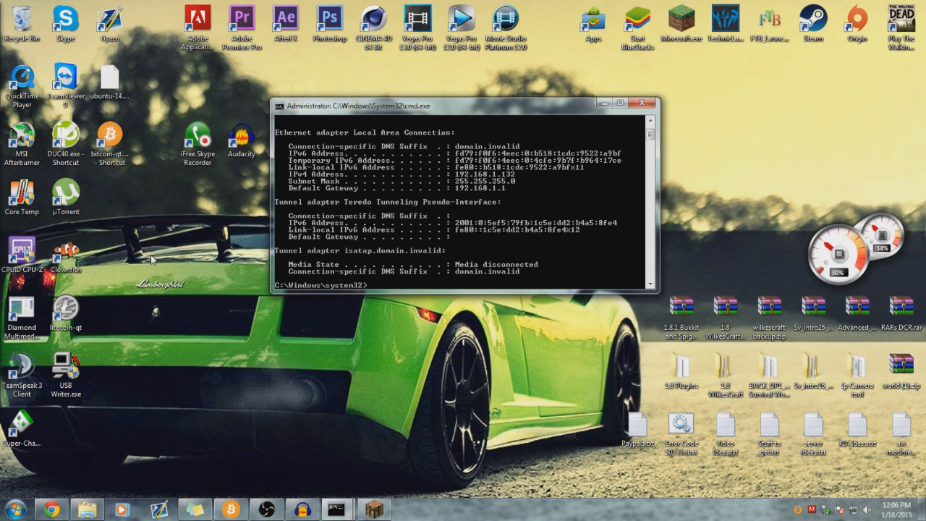
pyautogui.moveTo(298, 112); pyautogui.dragTo(281, 150)
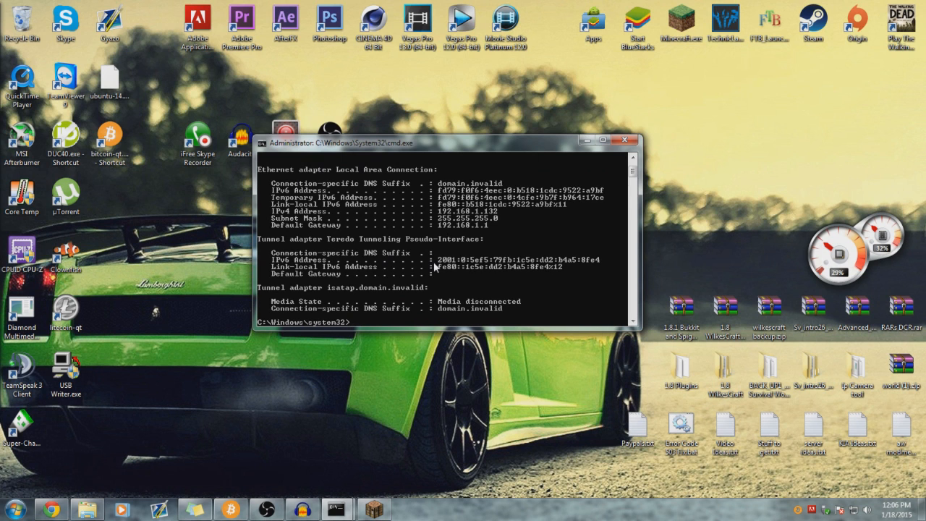
pyautogui.scroll(2, 478, 237)
pyautogui.scroll(-7, 478, 239)
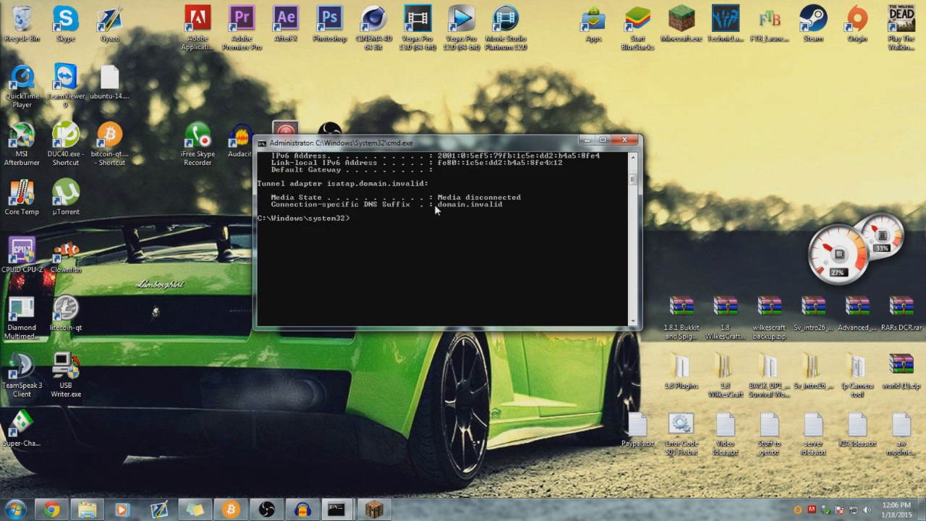
pyautogui.scroll(7, 481, 253)
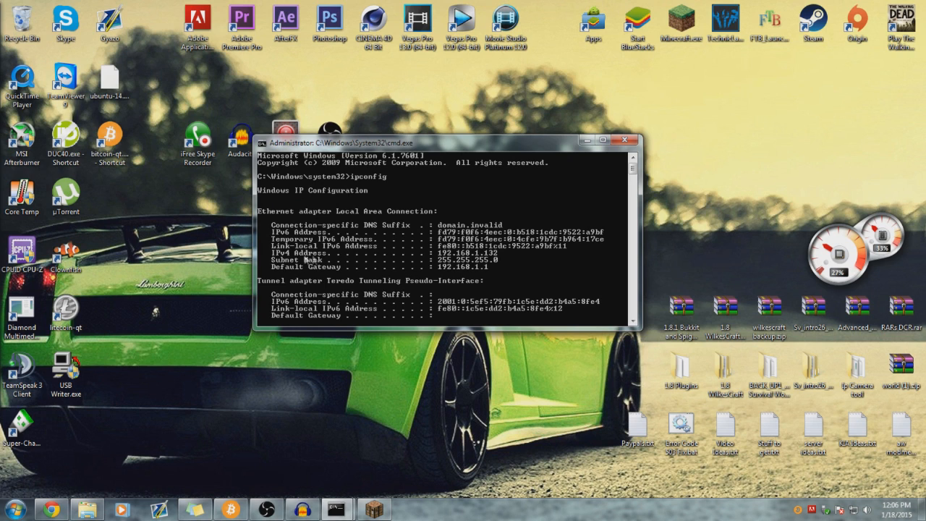
pyautogui.rightClick(443, 257)
pyautogui.click(456, 263)
pyautogui.moveTo(436, 252)
pyautogui.mouseDown()
pyautogui.moveTo(569, 258)
pyautogui.moveTo(438, 257)
pyautogui.mouseUp()
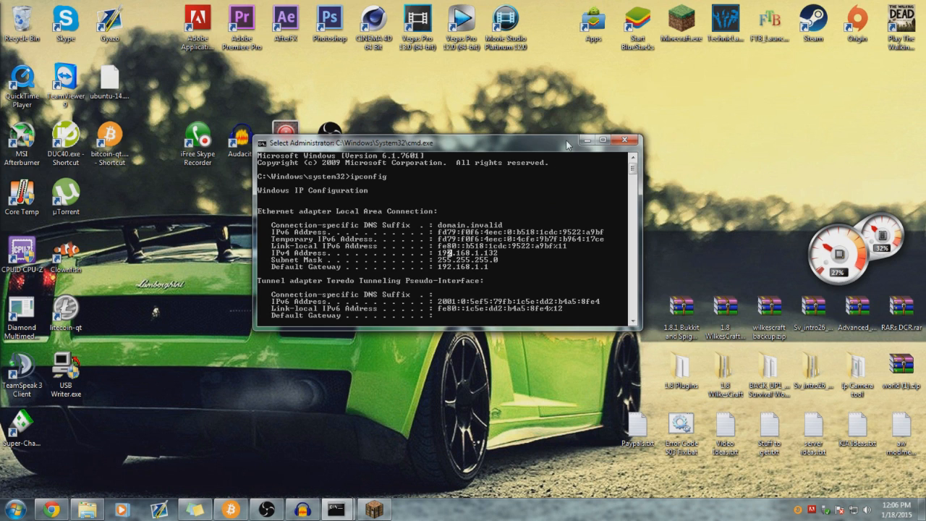
pyautogui.moveTo(566, 145); pyautogui.dragTo(547, 110)
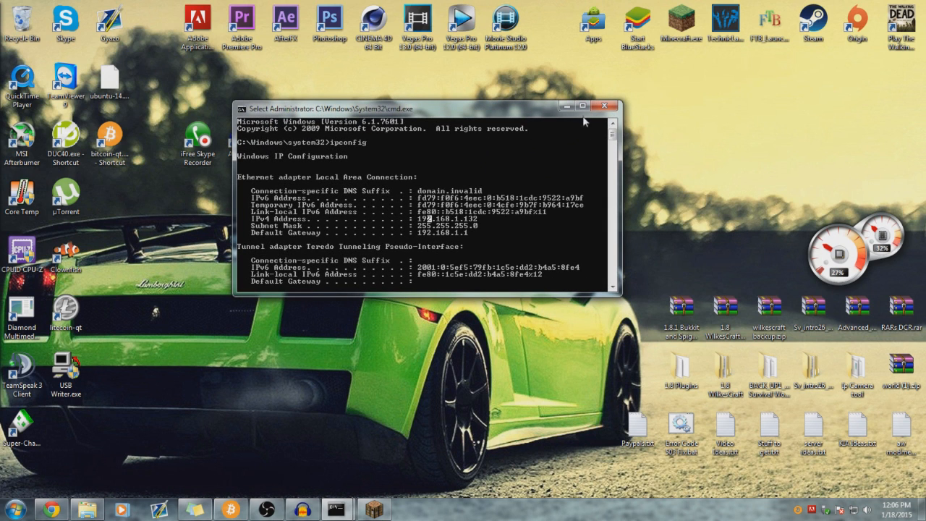
pyautogui.click(603, 106)
pyautogui.click(374, 509)
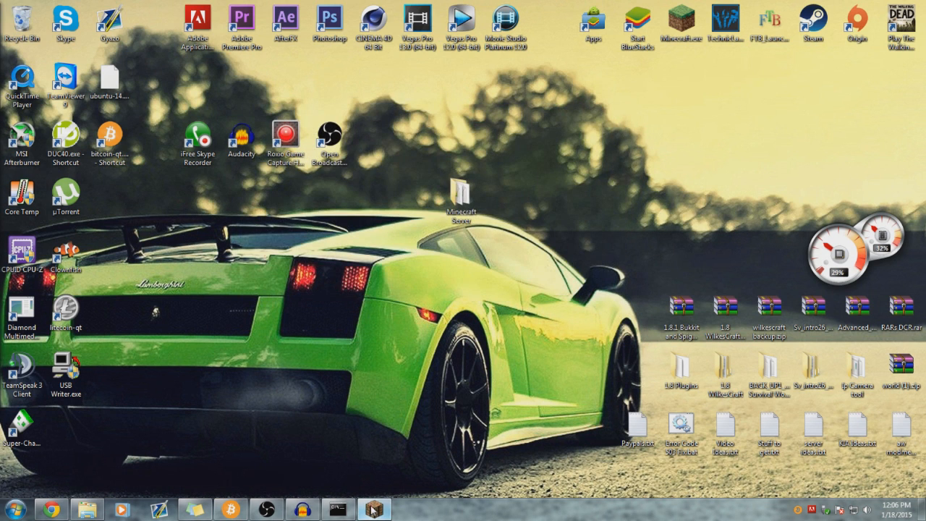
# - Look over the Multiplayer server list, return to the main menu, and minimize Minecraft
pyautogui.click(424, 289)
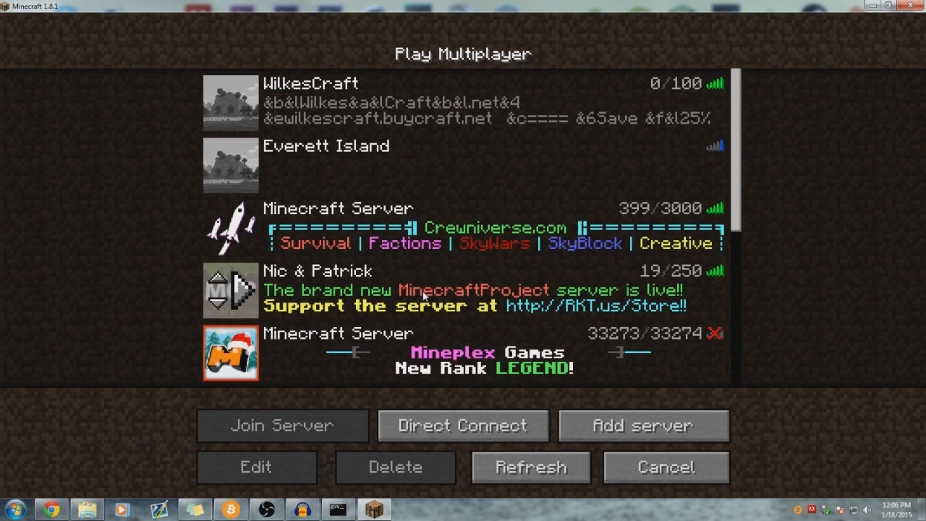
pyautogui.scroll(-5, 382, 278)
pyautogui.scroll(-3, 382, 275)
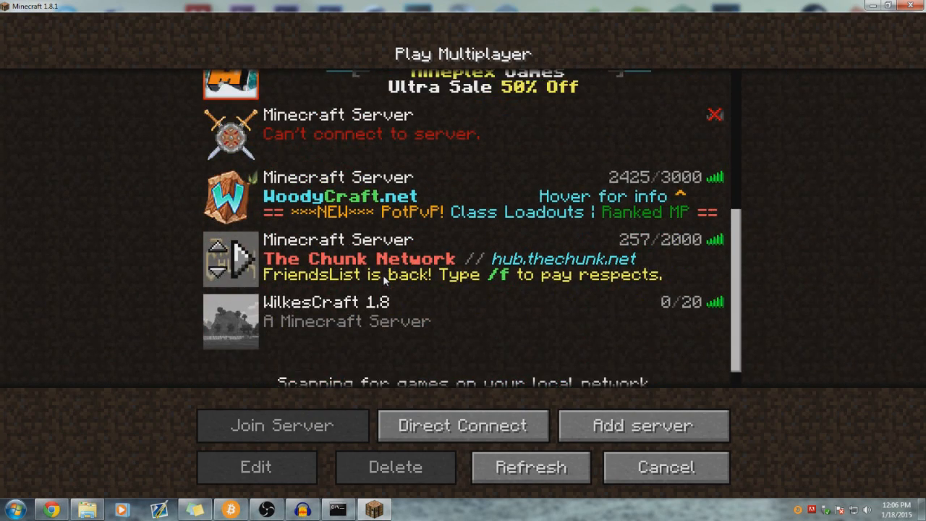
pyautogui.click(650, 477)
pyautogui.click(373, 509)
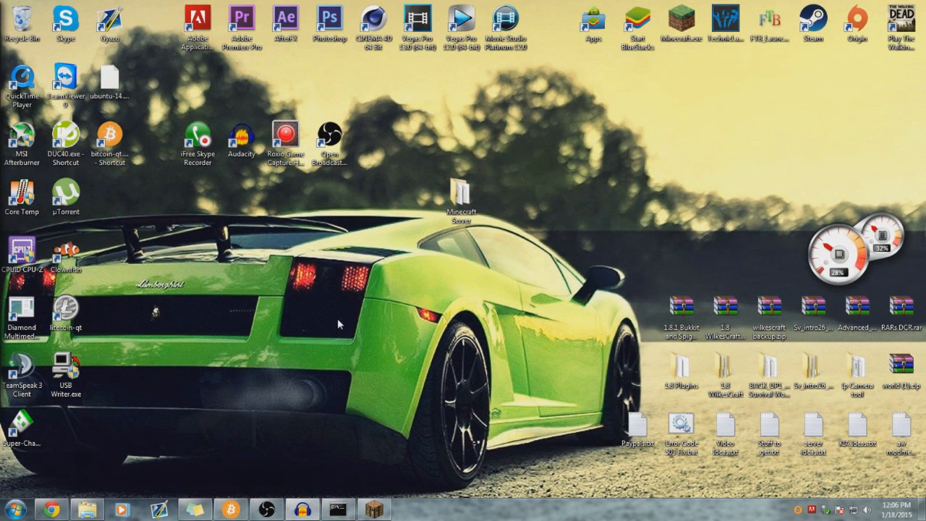
# - Bring Chrome back, swap the MediaFire tab for a new tab, and maximize the window
pyautogui.click(334, 509)
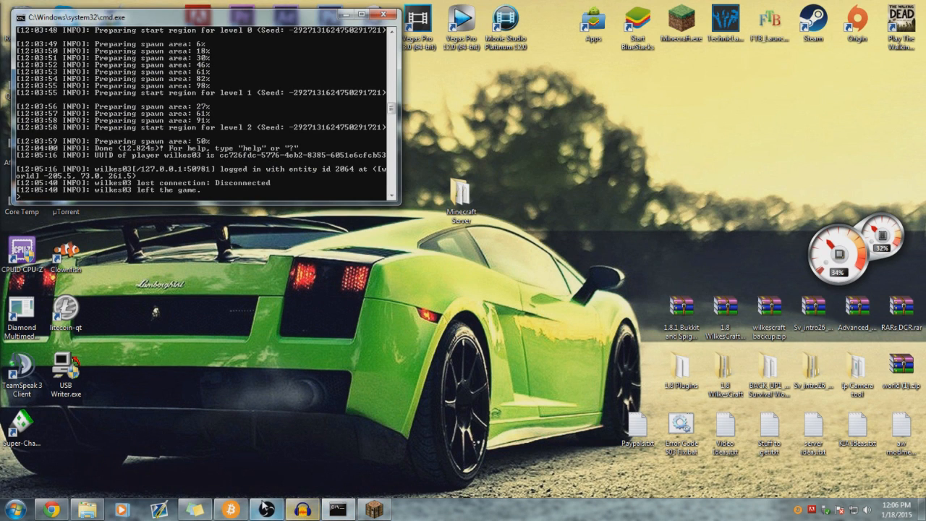
pyautogui.click(50, 509)
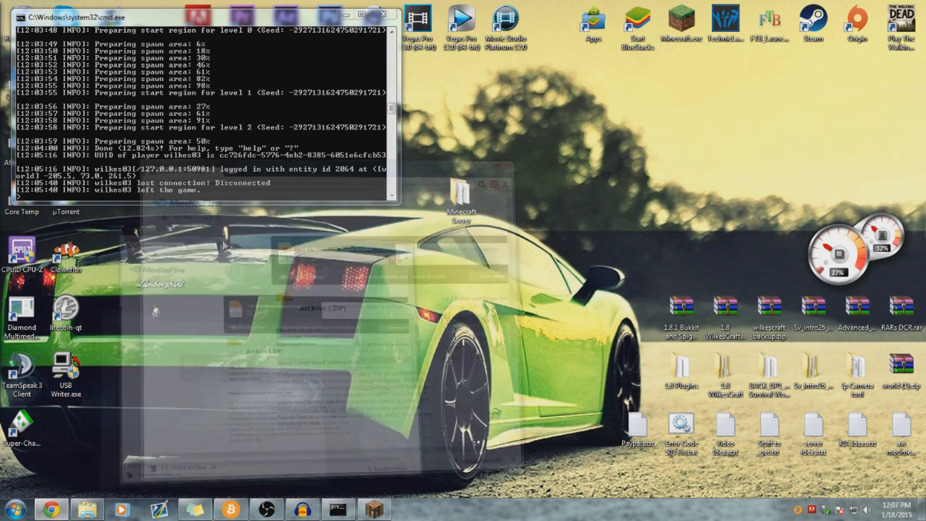
pyautogui.click(313, 20)
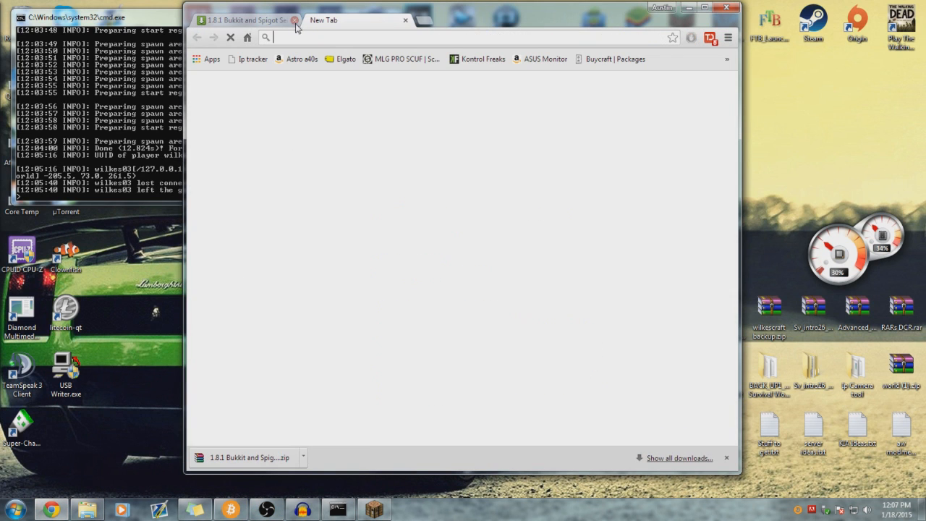
pyautogui.click(294, 20)
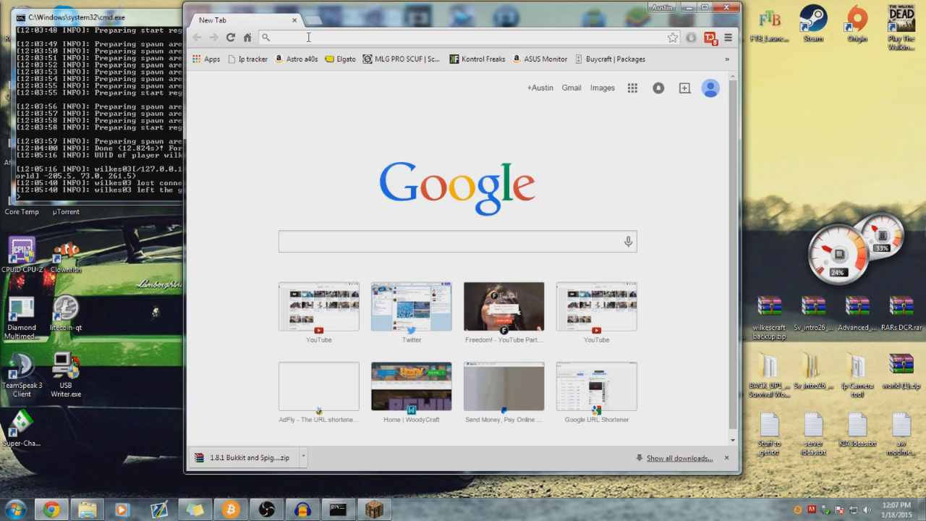
pyautogui.moveTo(376, 16); pyautogui.dragTo(405, 6)
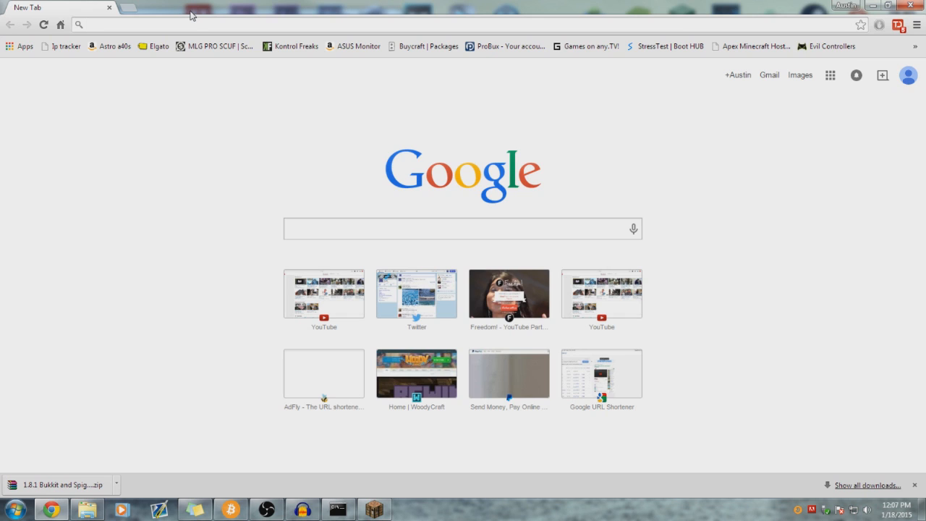
# - Hide Chrome's downloads bar and launch cmd as administrator from Start search
pyautogui.click(914, 484)
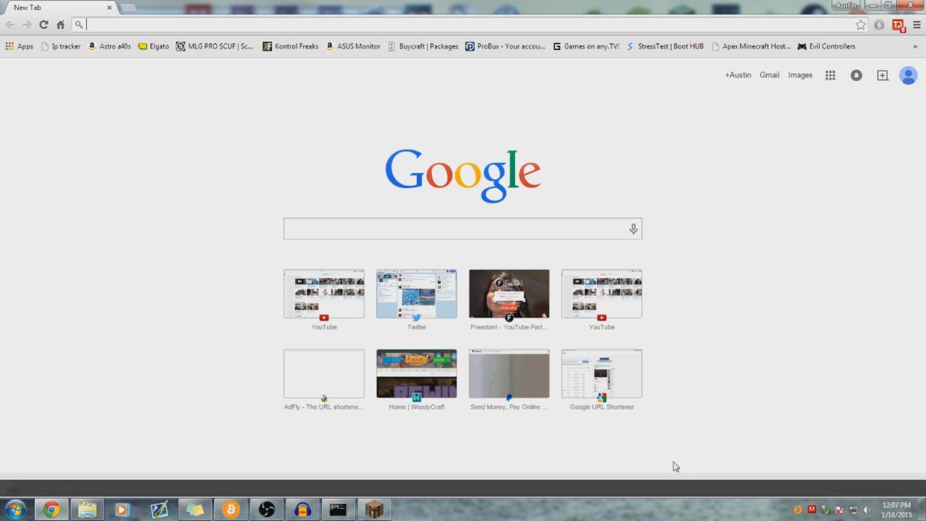
pyautogui.click(22, 506)
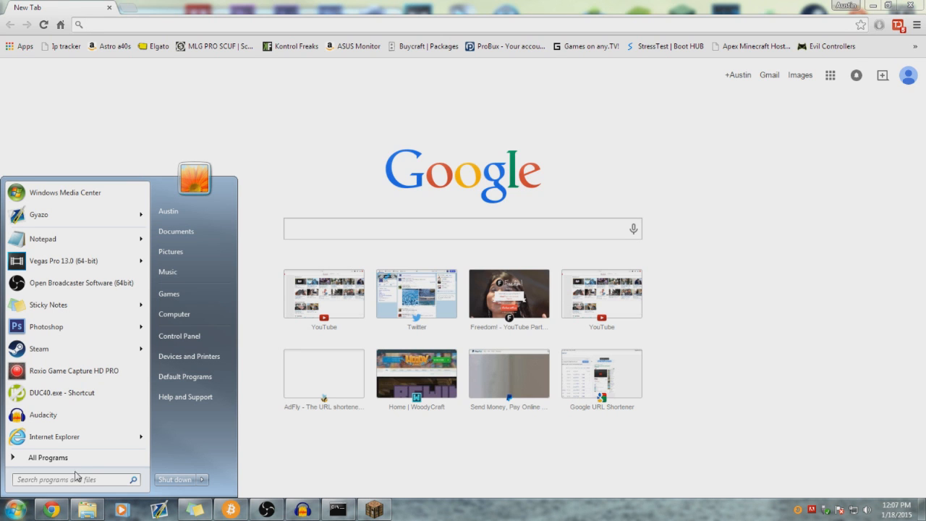
pyautogui.write('cmd')
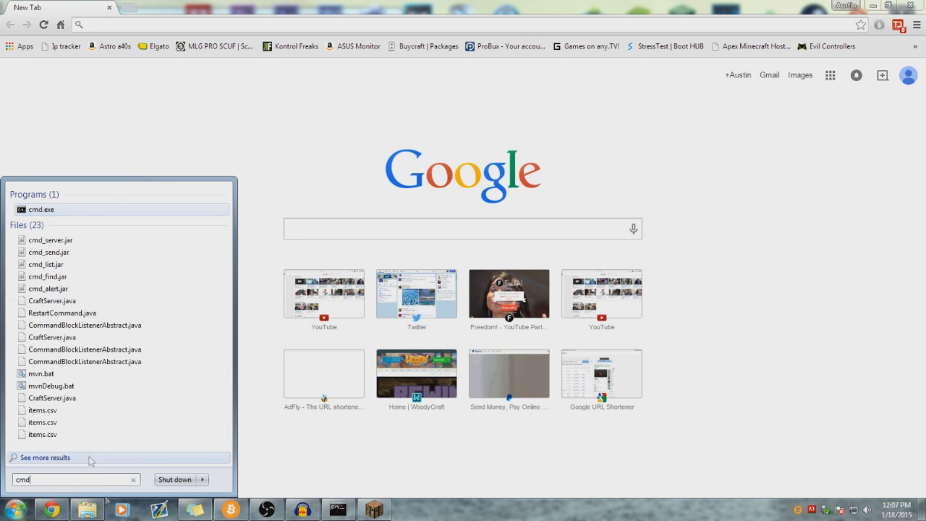
pyautogui.rightClick(41, 211)
pyautogui.click(84, 233)
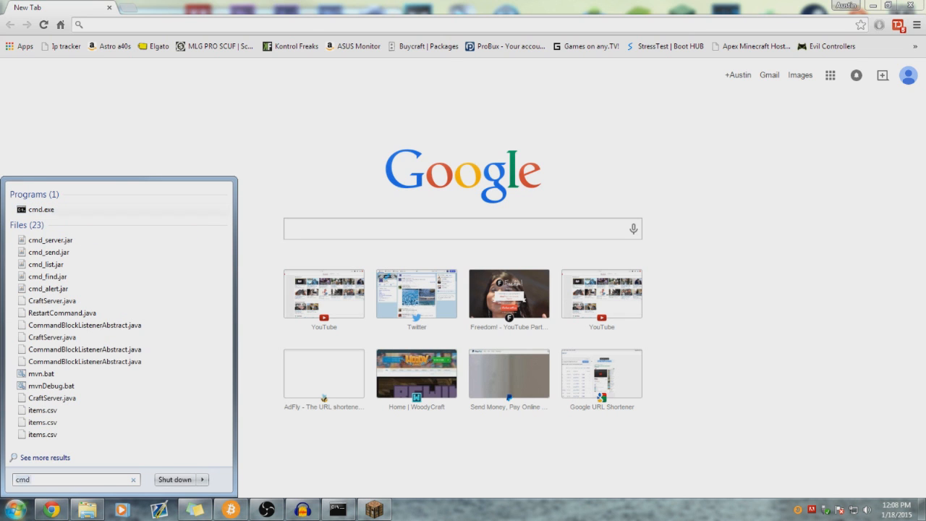
pyautogui.moveTo(239, 71); pyautogui.dragTo(475, 126)
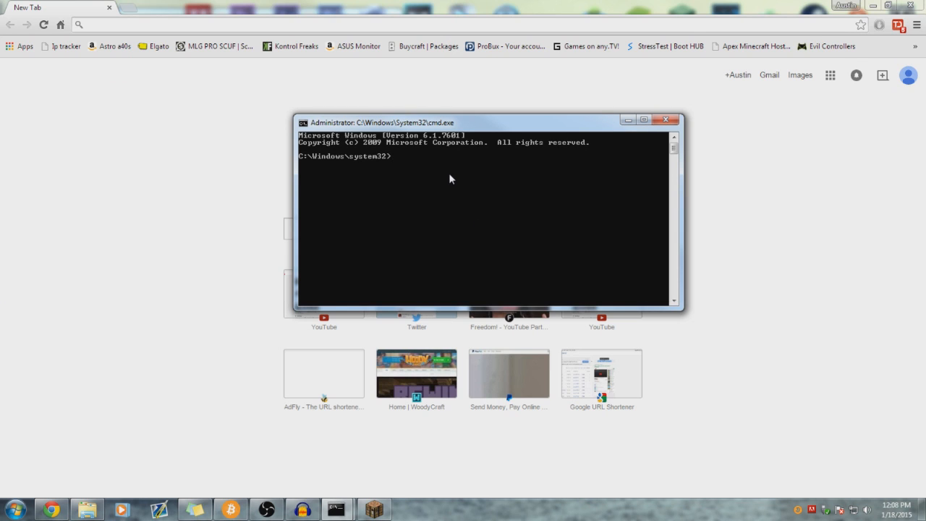
# - Run ipconfig, mark the Default Gateway line (192.168.1.1), then close the console
pyautogui.write('ipconfig')
pyautogui.press('Return')
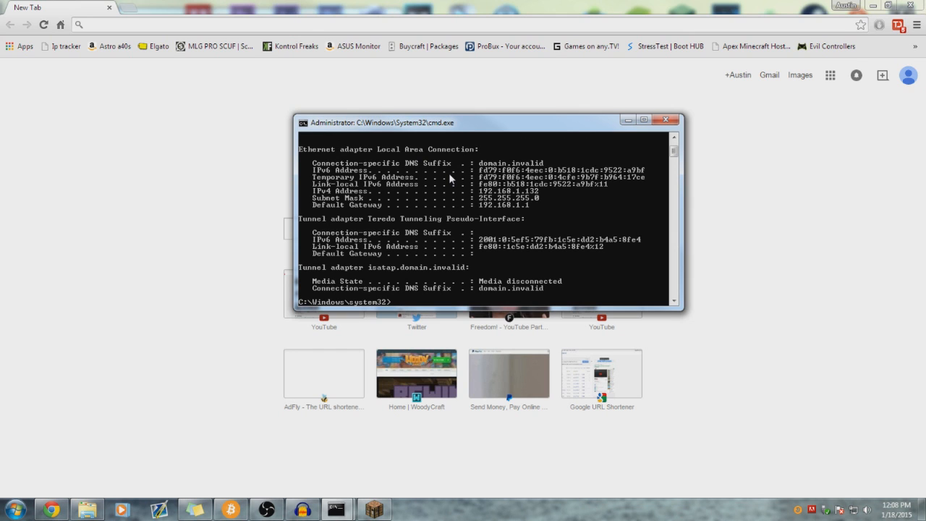
pyautogui.rightClick(327, 204)
pyautogui.click(354, 210)
pyautogui.moveTo(309, 204); pyautogui.dragTo(533, 210)
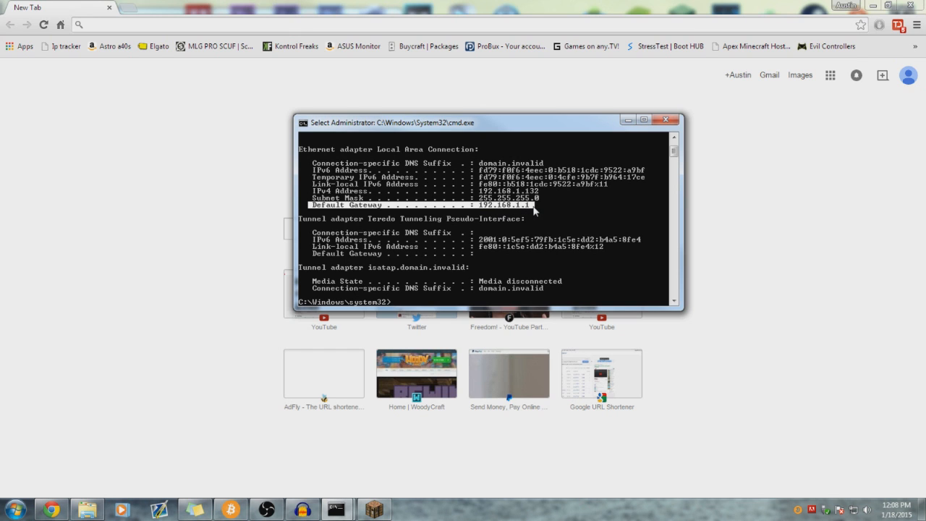
pyautogui.click(517, 206)
pyautogui.click(569, 212)
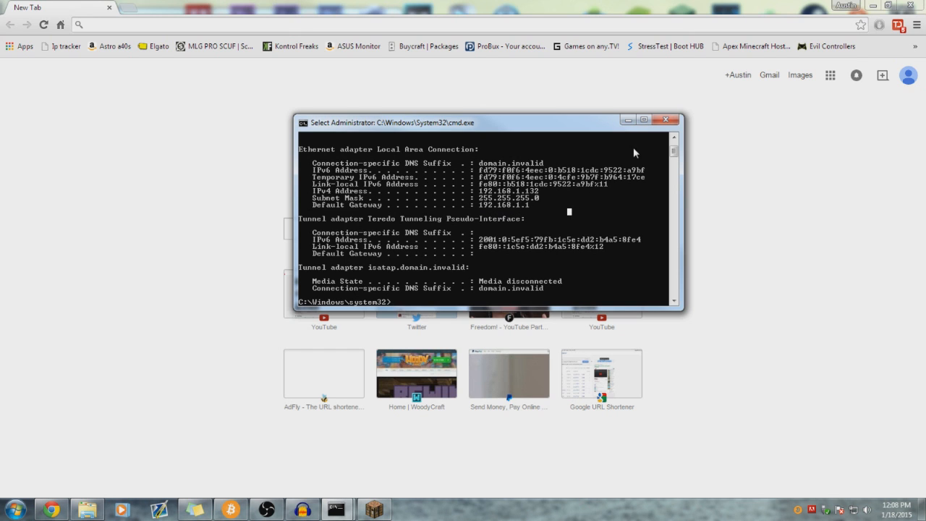
pyautogui.click(666, 121)
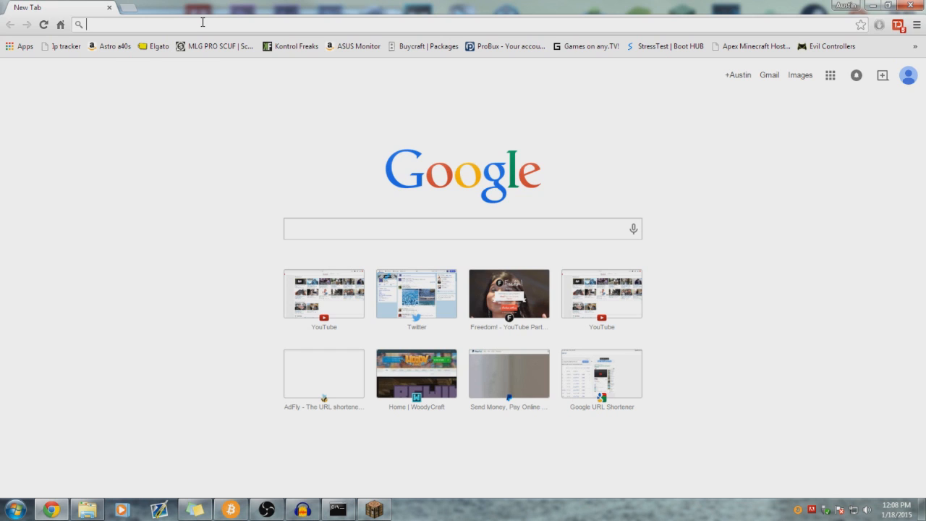
# - Load 192.168.1.1 in Chrome and clear the prefilled login credentials
pyautogui.write('192.168.254.254')
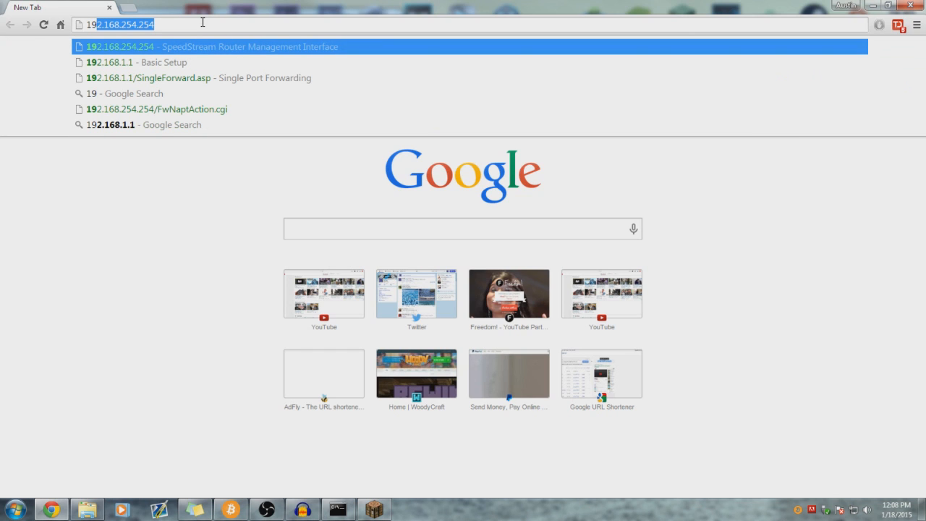
pyautogui.press('Down')
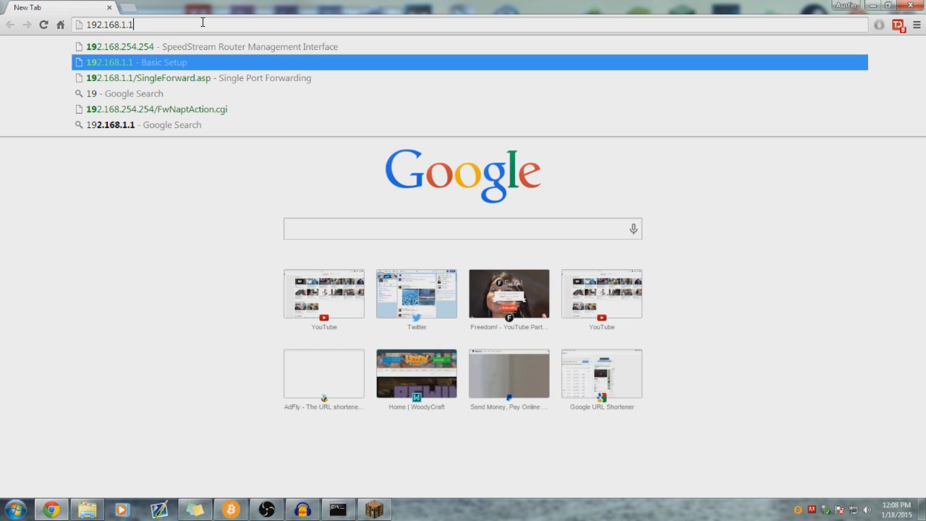
pyautogui.press('Return')
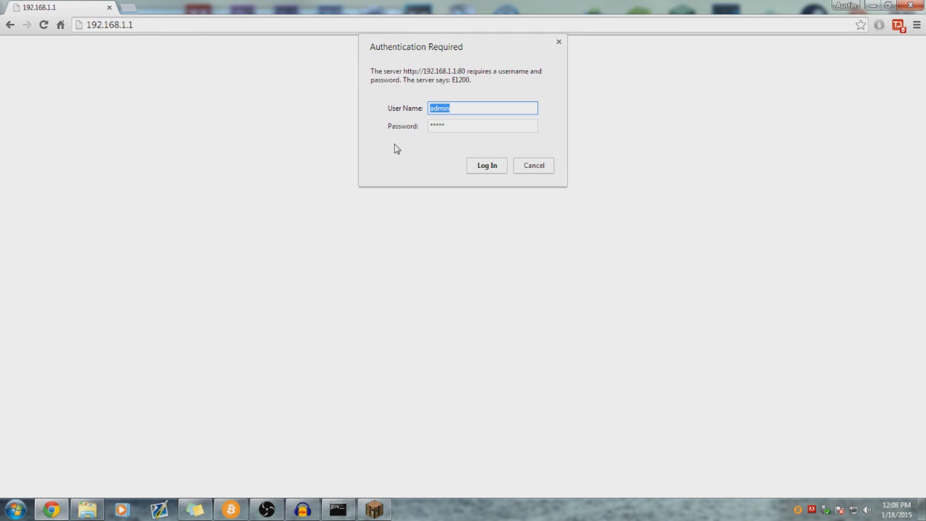
pyautogui.moveTo(484, 112)
pyautogui.mouseDown()
pyautogui.moveTo(422, 110)
pyautogui.moveTo(508, 106)
pyautogui.moveTo(421, 113)
pyautogui.moveTo(475, 112)
pyautogui.mouseUp()
pyautogui.moveTo(475, 111); pyautogui.dragTo(397, 116)
pyautogui.press('BackSpace')
pyautogui.press('Tab')
pyautogui.press('BackSpace')
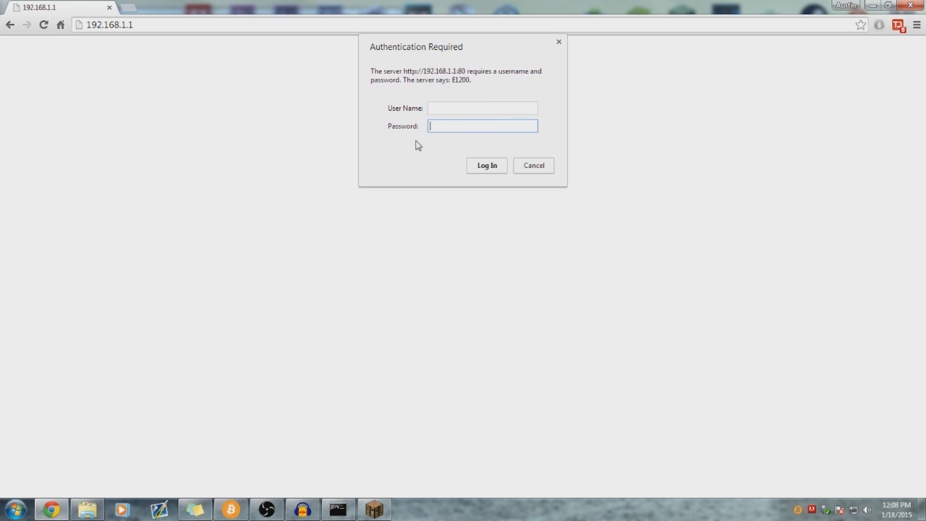
# - Enter the router's admin user name and password and submit the login
pyautogui.click(442, 110)
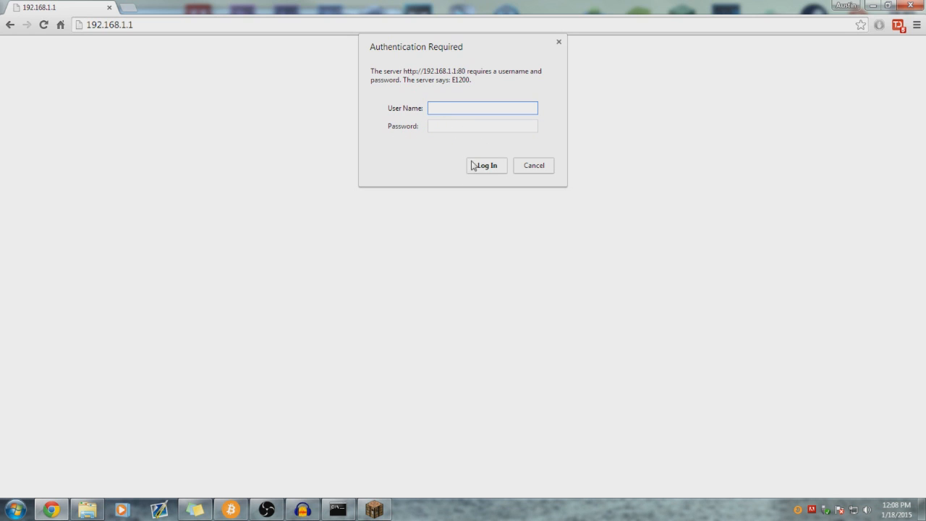
pyautogui.write('admin')
pyautogui.click(443, 127)
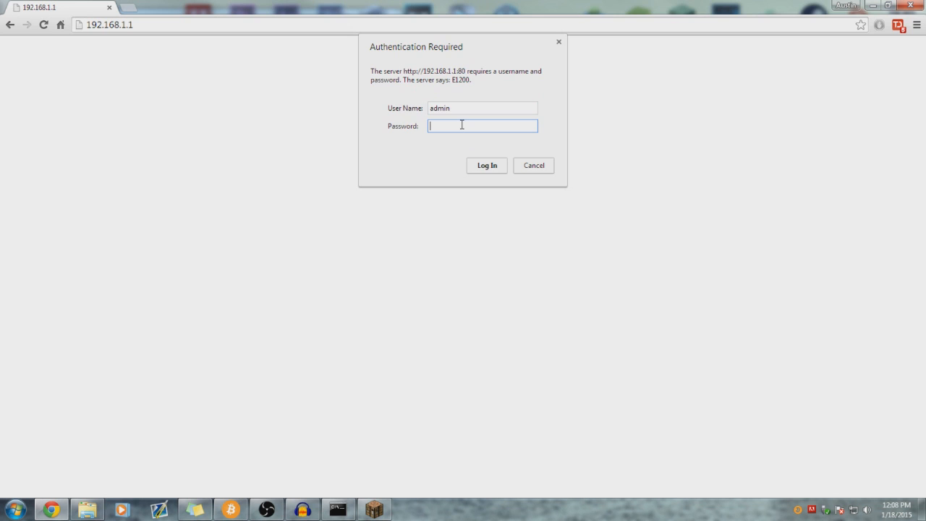
pyautogui.write('admin')
pyautogui.doubleClick(463, 106)
pyautogui.press('BackSpace')
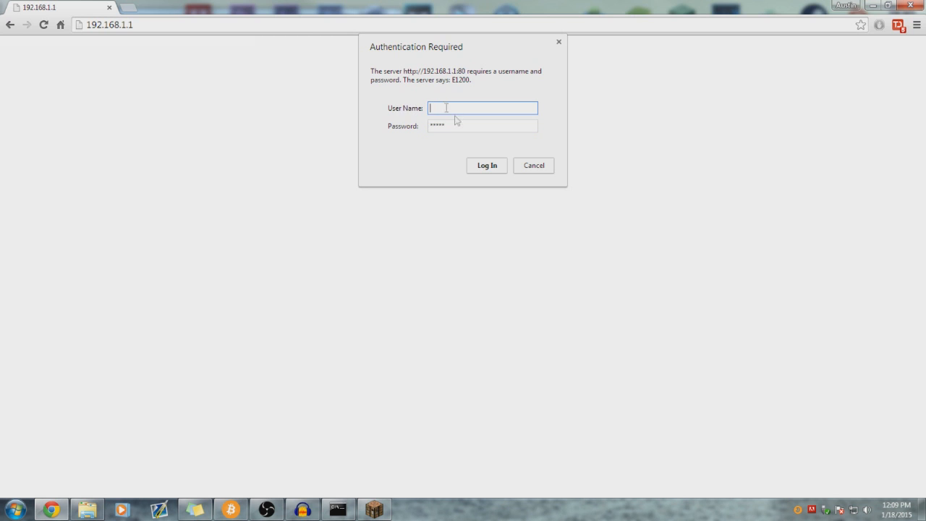
pyautogui.write('admin')
pyautogui.click(488, 164)
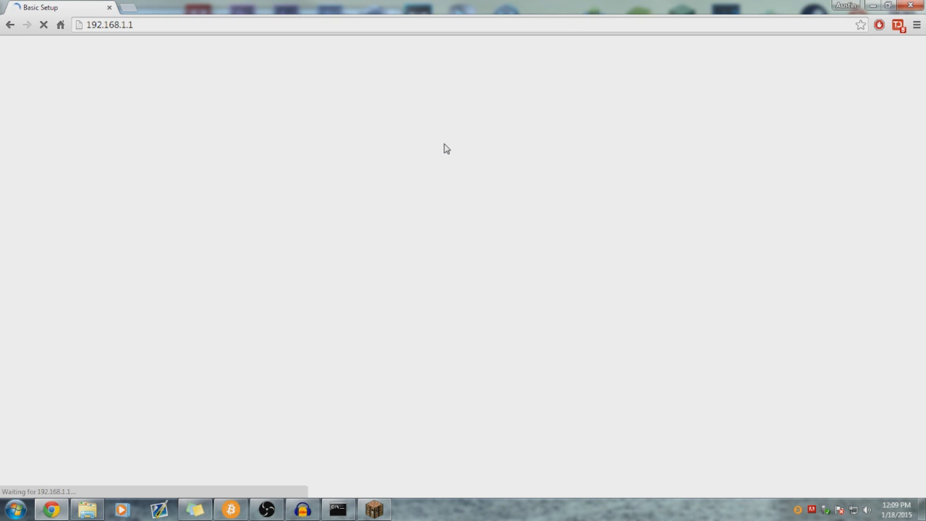
# - Check the 192.168.1.1 address and scroll through the loaded E1200 Basic Setup page
pyautogui.click(105, 25)
pyautogui.click(159, 27)
pyautogui.moveTo(157, 27); pyautogui.dragTo(174, 34)
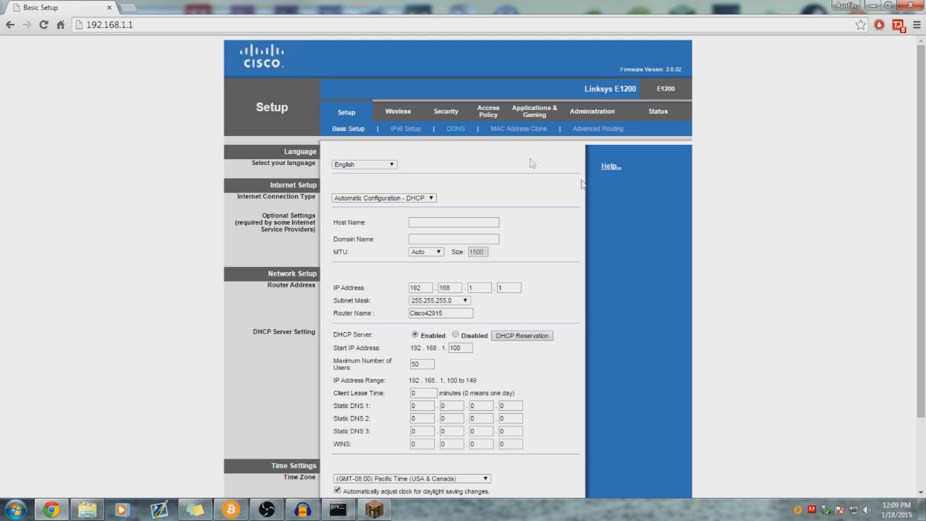
pyautogui.scroll(-2, 640, 196)
pyautogui.scroll(2, 641, 197)
pyautogui.click(134, 7)
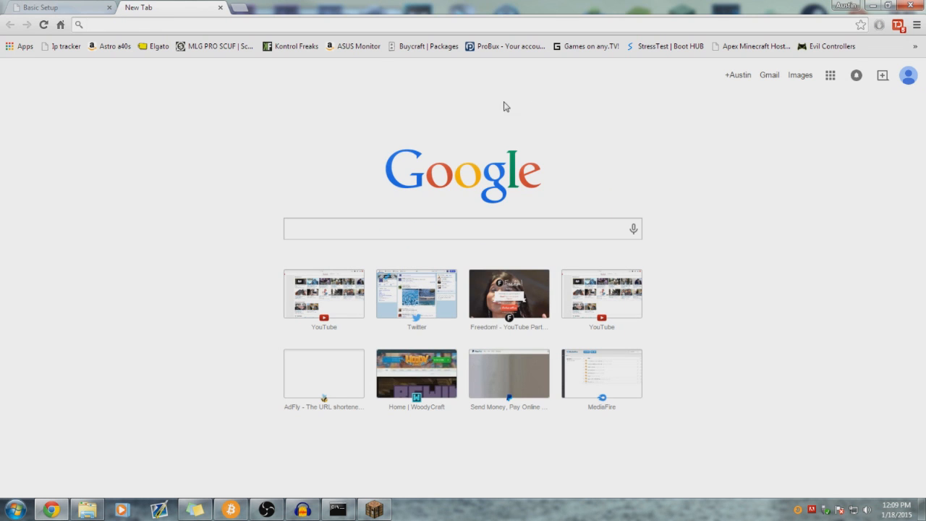
pyautogui.click(219, 7)
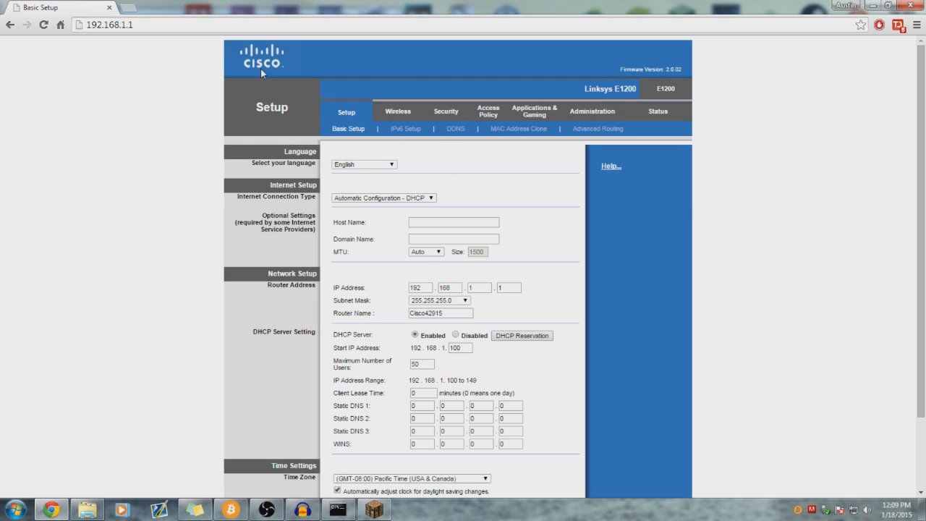
pyautogui.scroll(-2, 512, 253)
pyautogui.scroll(2, 512, 253)
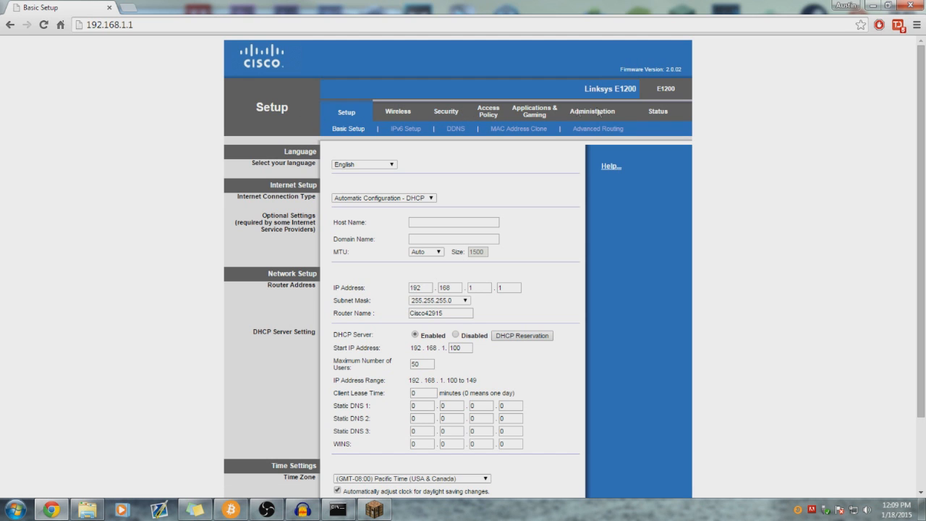
# - Open the Applications & Gaming Single Port Forwarding page listing the Minecraft entry
pyautogui.click(541, 112)
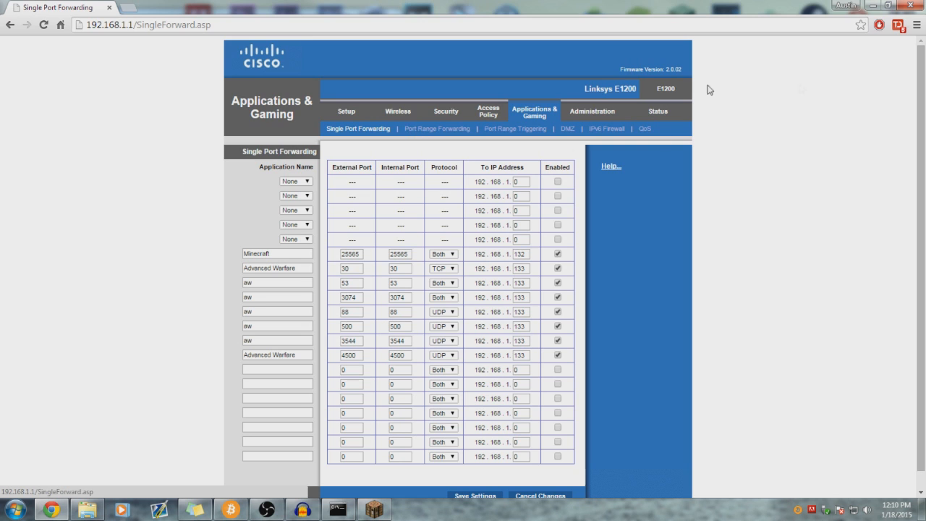
# - Scroll to the Minecraft forwarding entry and un-maximize Chrome to reveal the server console
pyautogui.scroll(-1, 361, 166)
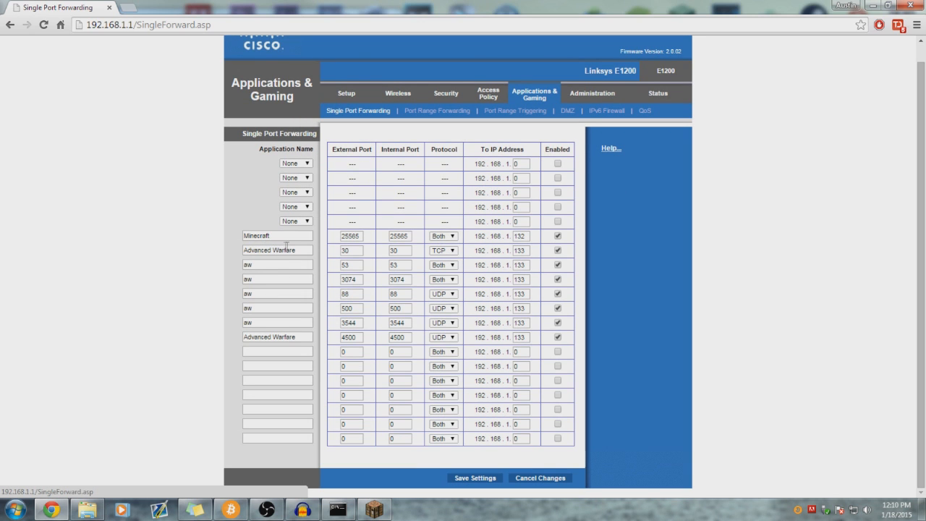
pyautogui.moveTo(290, 236)
pyautogui.mouseDown()
pyautogui.moveTo(243, 236)
pyautogui.moveTo(290, 234)
pyautogui.mouseUp()
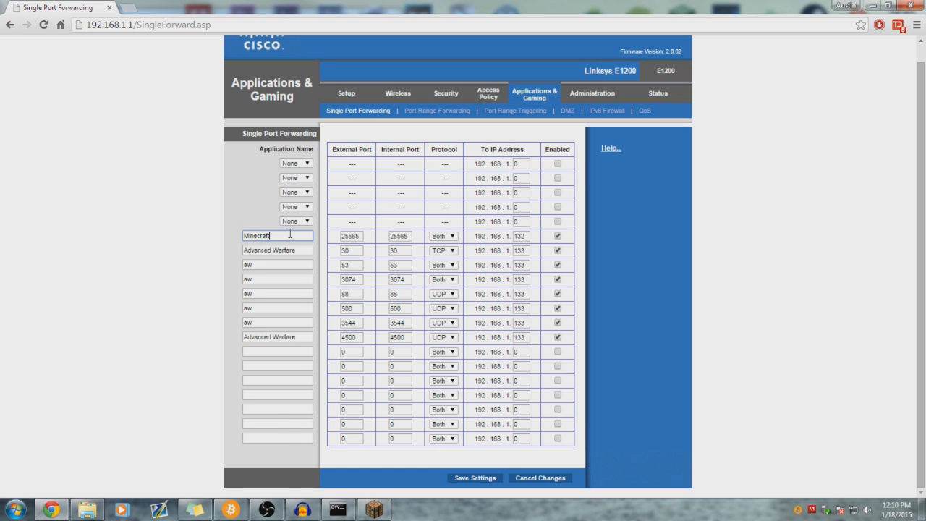
pyautogui.click(241, 220)
pyautogui.moveTo(357, 6); pyautogui.dragTo(857, 76)
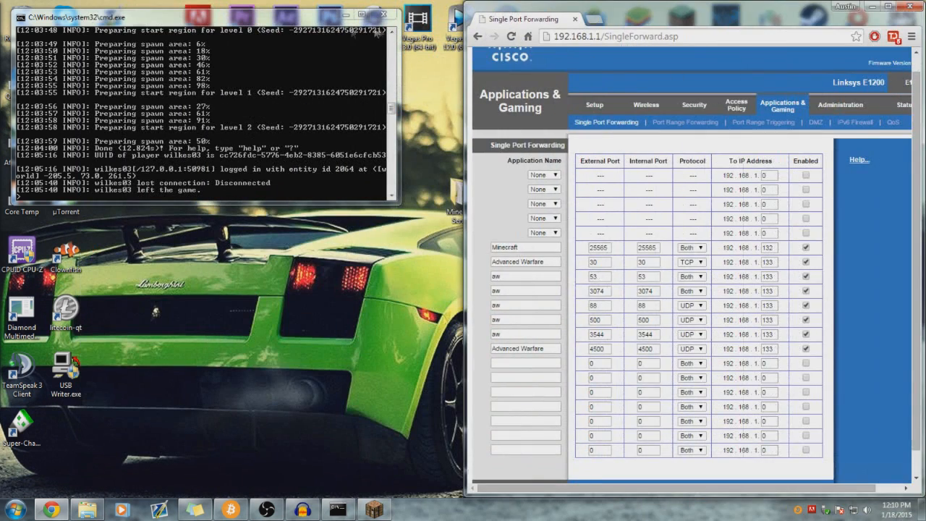
# - Snap the Minecraft Server folder to the left and open server.properties in Notepad++
pyautogui.click(348, 15)
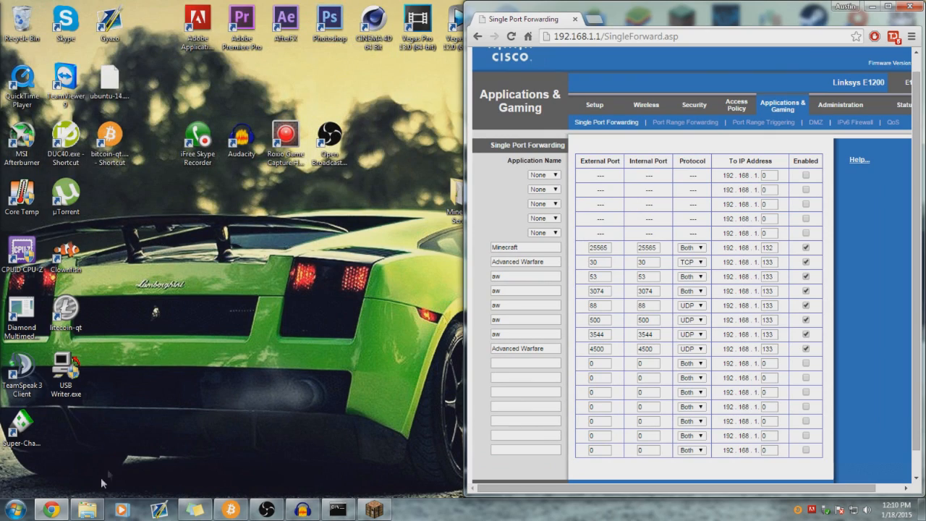
pyautogui.click(86, 510)
pyautogui.moveTo(405, 26); pyautogui.dragTo(200, 36)
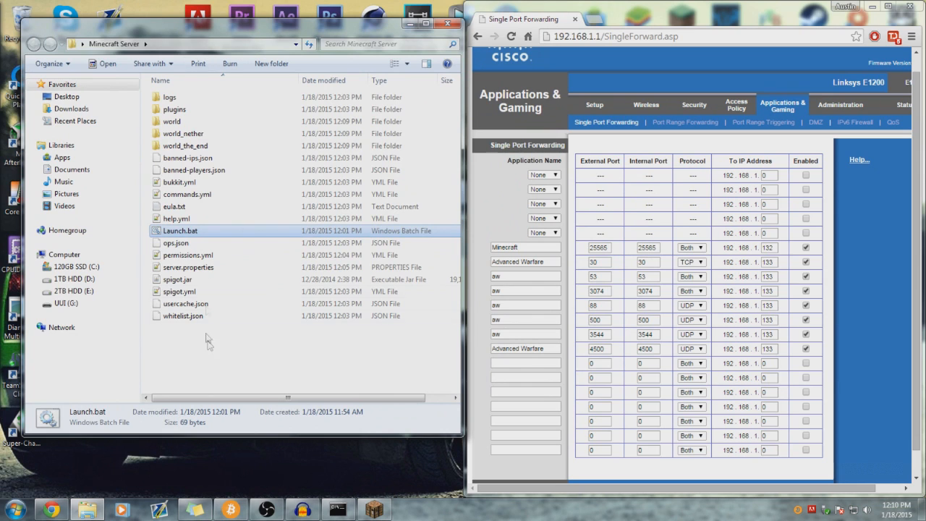
pyautogui.click(210, 343)
pyautogui.click(185, 233)
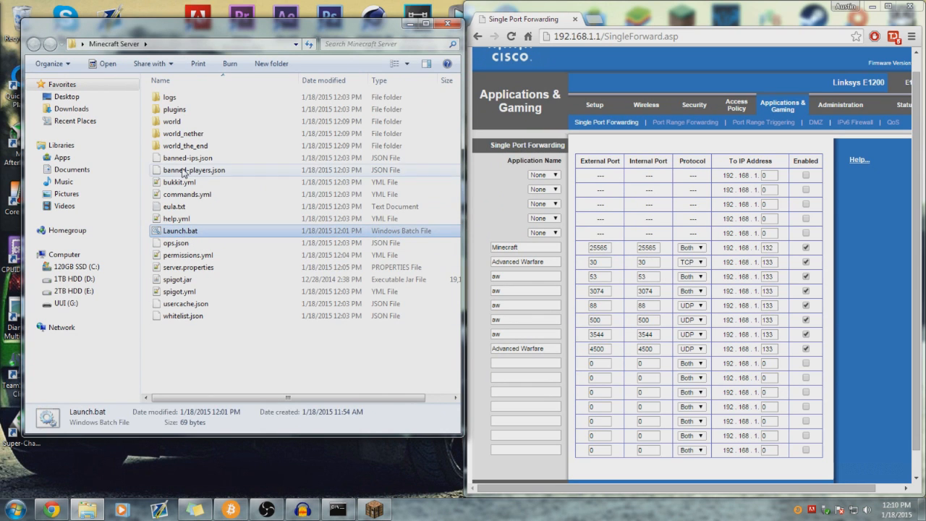
pyautogui.click(188, 269)
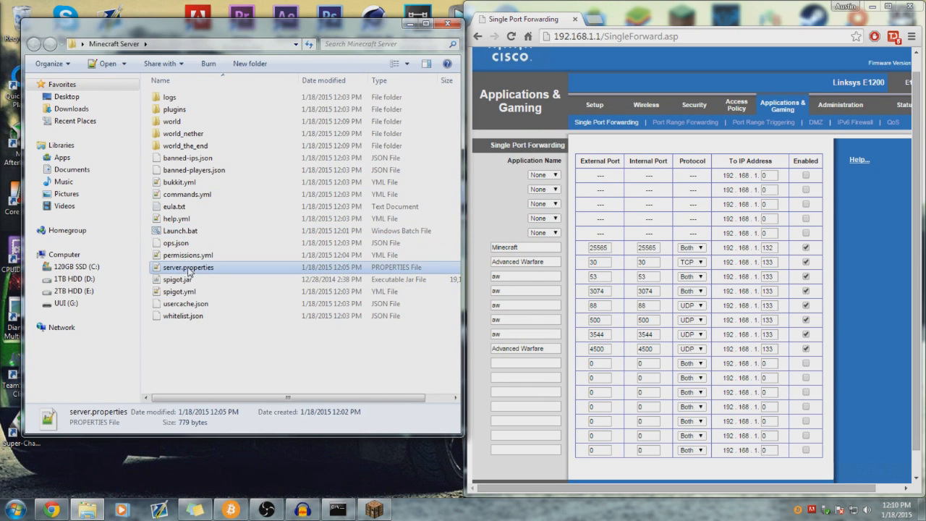
pyautogui.doubleClick(187, 267)
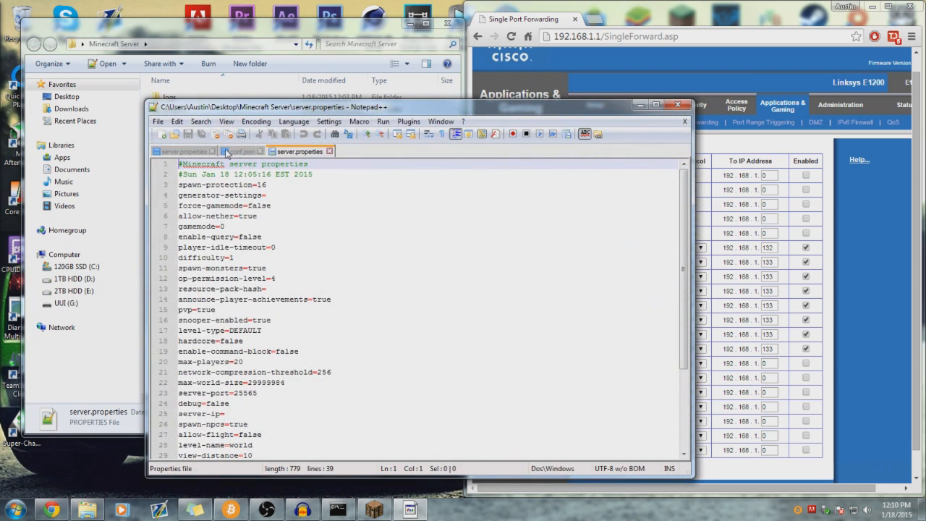
# - Close the extra Notepad++ files, check the server-port=25565 line, and exit Notepad++
pyautogui.moveTo(237, 108); pyautogui.dragTo(157, 30)
pyautogui.click(179, 73)
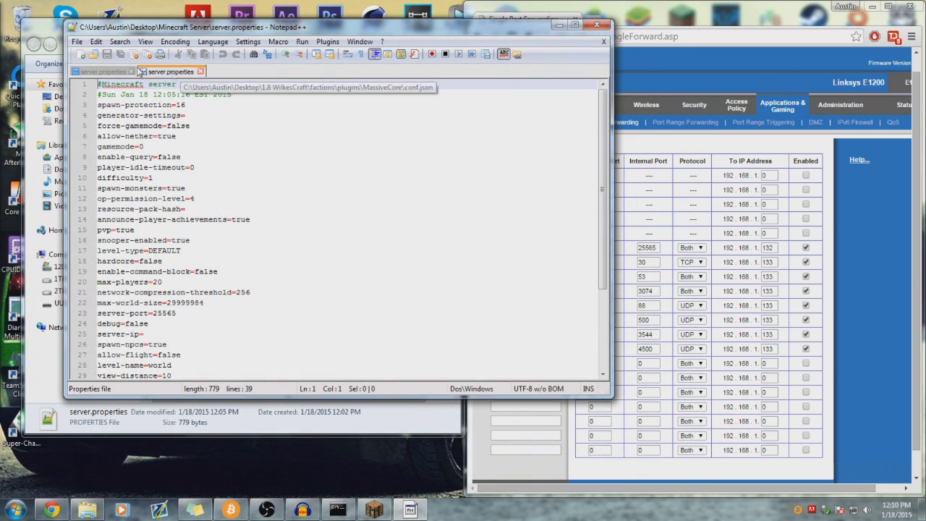
pyautogui.click(133, 74)
pyautogui.click(132, 72)
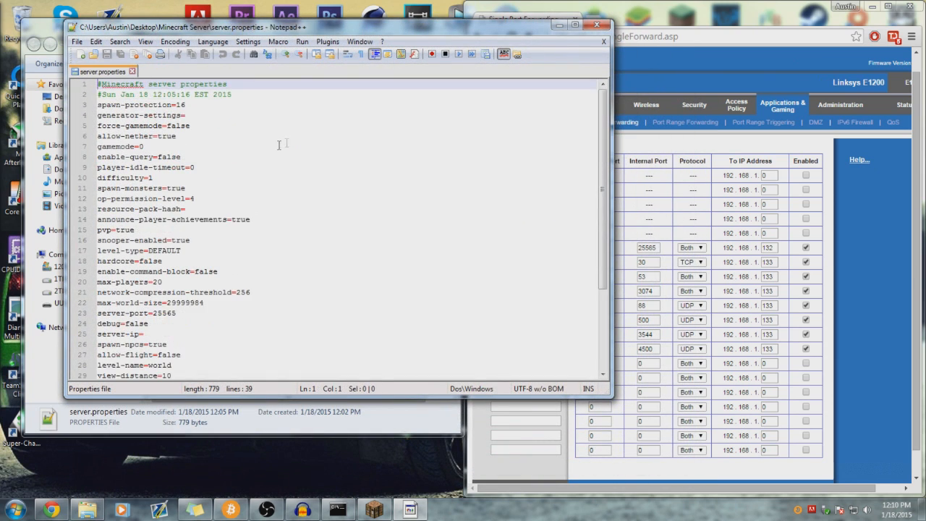
pyautogui.moveTo(220, 34); pyautogui.dragTo(178, 28)
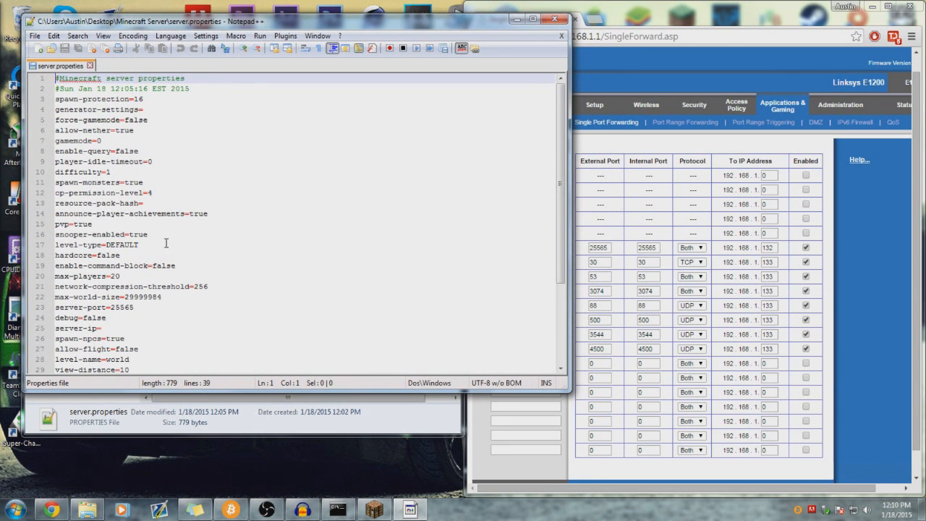
pyautogui.scroll(-3, 183, 250)
pyautogui.click(139, 217)
pyautogui.moveTo(139, 217); pyautogui.dragTo(76, 215)
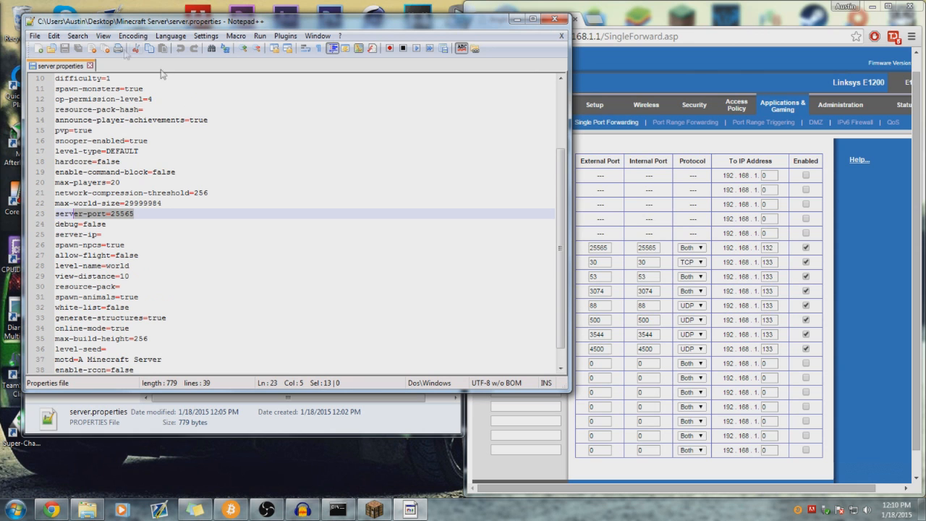
pyautogui.click(555, 20)
# - Reopen server.properties in Notepad through Open with and Other Programs
pyautogui.rightClick(220, 272)
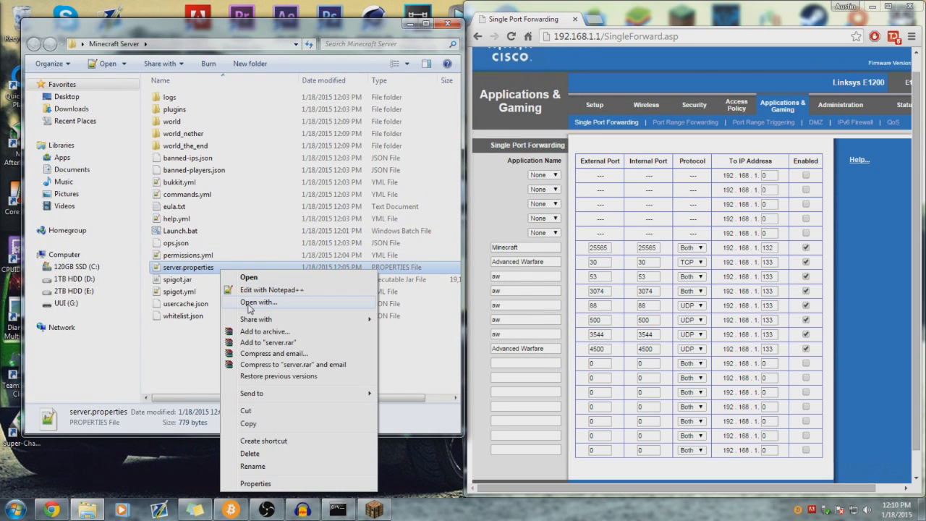
pyautogui.click(248, 304)
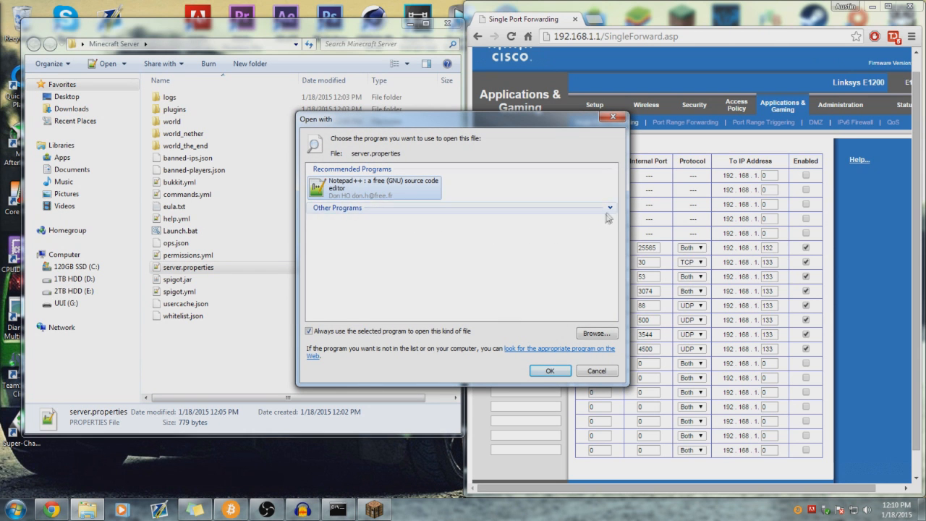
pyautogui.click(611, 208)
pyautogui.doubleClick(339, 275)
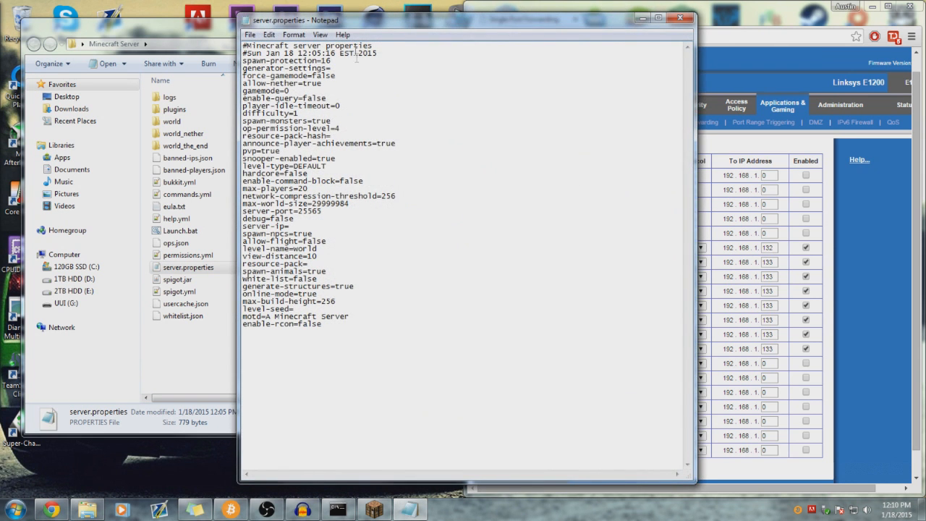
# - Fit Notepad beside the browser and change server-port from 25565 to 12345
pyautogui.moveTo(360, 27); pyautogui.dragTo(150, 26)
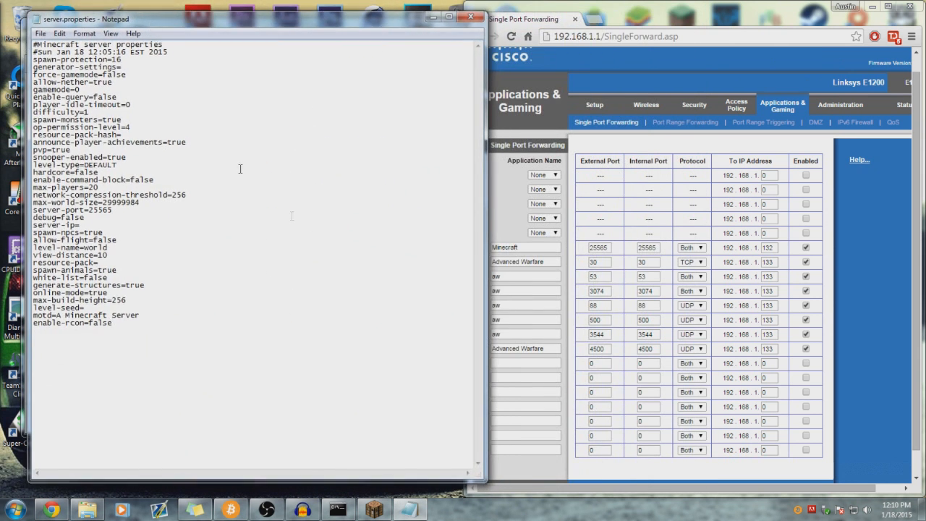
pyautogui.moveTo(488, 223); pyautogui.dragTo(427, 225)
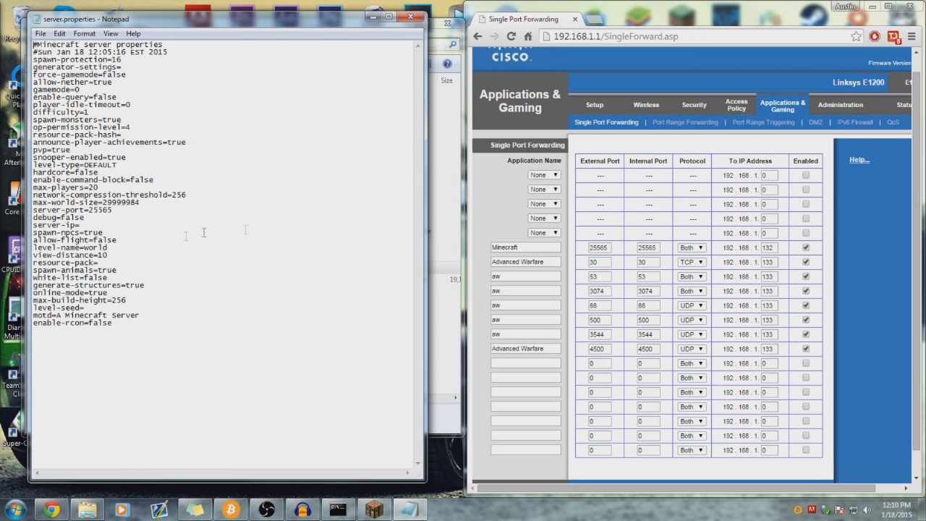
pyautogui.moveTo(113, 210); pyautogui.dragTo(88, 211)
pyautogui.click(120, 211)
pyautogui.hotkey('ctrl', 'shift', 'Left')
pyautogui.hotkey('ctrl', 'shift', 'Left')
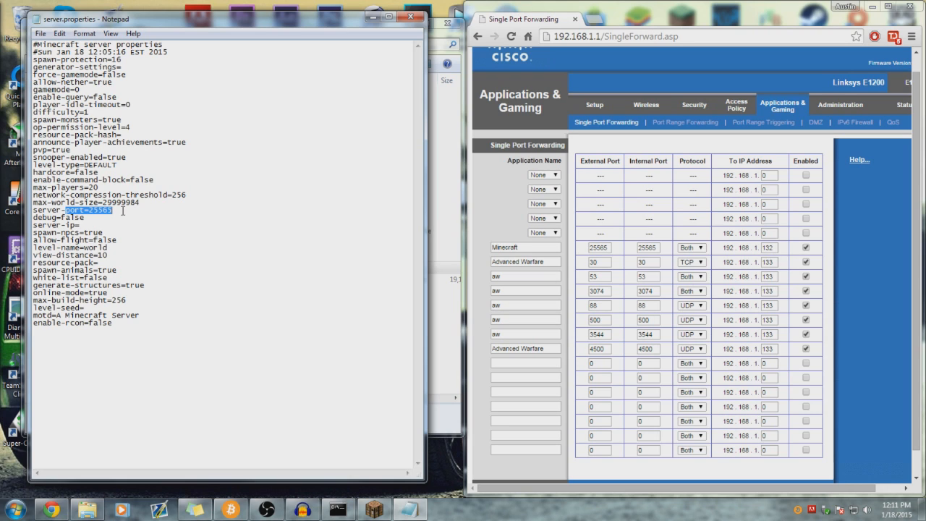
pyautogui.click(118, 210)
pyautogui.moveTo(117, 210)
pyautogui.mouseDown()
pyautogui.moveTo(89, 211)
pyautogui.moveTo(114, 211)
pyautogui.mouseUp()
pyautogui.click(120, 212)
pyautogui.moveTo(114, 210)
pyautogui.mouseDown()
pyautogui.moveTo(89, 211)
pyautogui.moveTo(115, 212)
pyautogui.mouseUp()
pyautogui.moveTo(116, 211); pyautogui.dragTo(89, 210)
pyautogui.write('12345')
# - Type the public IP address with a port on a new line, then delete that line
pyautogui.moveTo(113, 210)
pyautogui.mouseDown()
pyautogui.moveTo(89, 211)
pyautogui.moveTo(119, 211)
pyautogui.mouseUp()
pyautogui.hotkey('ctrl', 'End')
pyautogui.write('12.15.1')
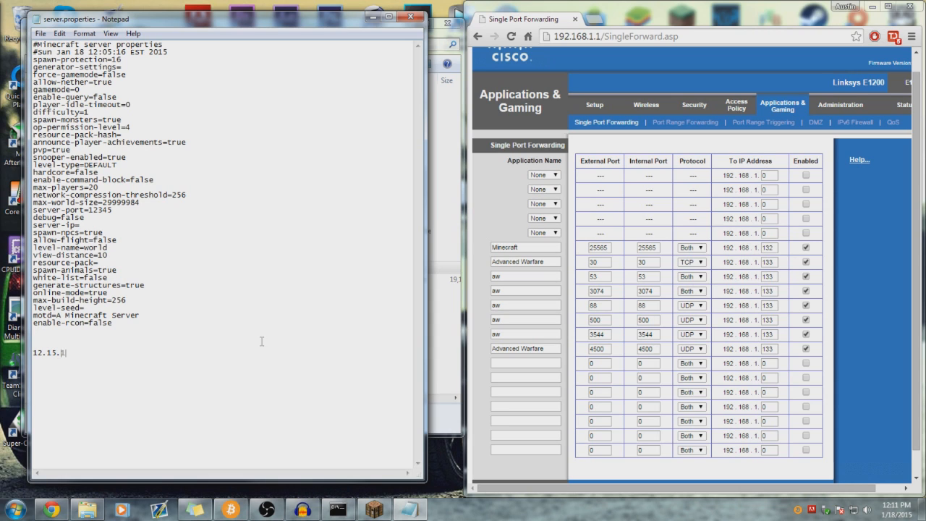
pyautogui.write('07.90')
pyautogui.moveTo(108, 209); pyautogui.dragTo(88, 210)
pyautogui.click(114, 210)
pyautogui.moveTo(112, 354); pyautogui.dragTo(43, 353)
pyautogui.click(112, 353)
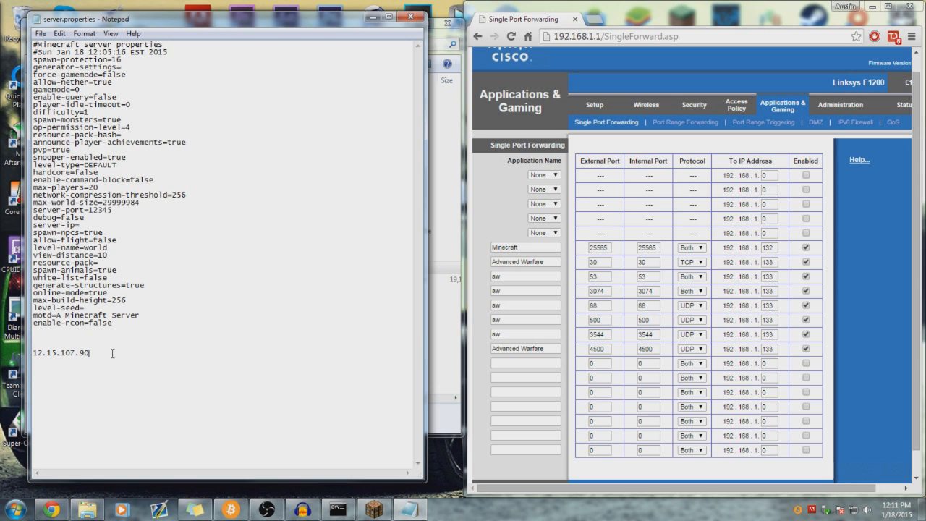
pyautogui.moveTo(115, 209); pyautogui.dragTo(90, 210)
pyautogui.click(114, 210)
pyautogui.click(120, 350)
pyautogui.write(':1')
pyautogui.moveTo(138, 352); pyautogui.dragTo(39, 332)
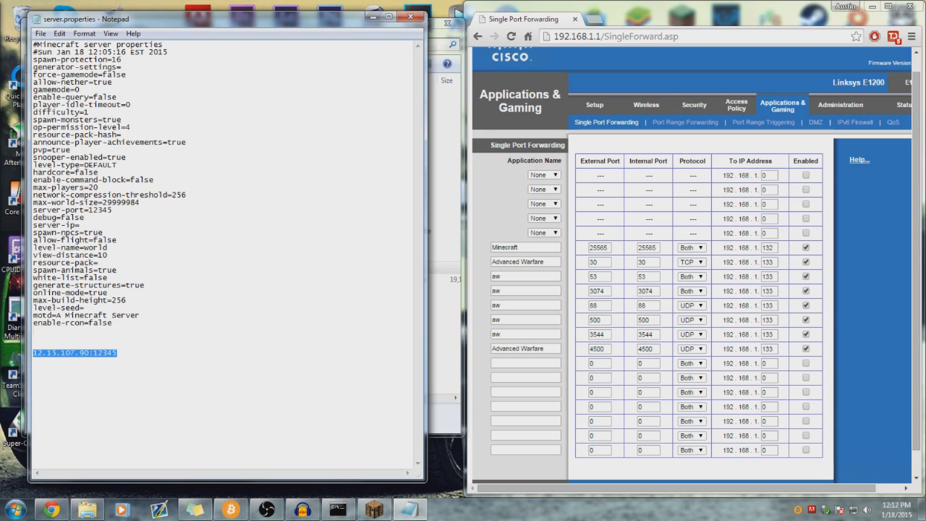
pyautogui.press('BackSpace')
pyautogui.press('BackSpace')
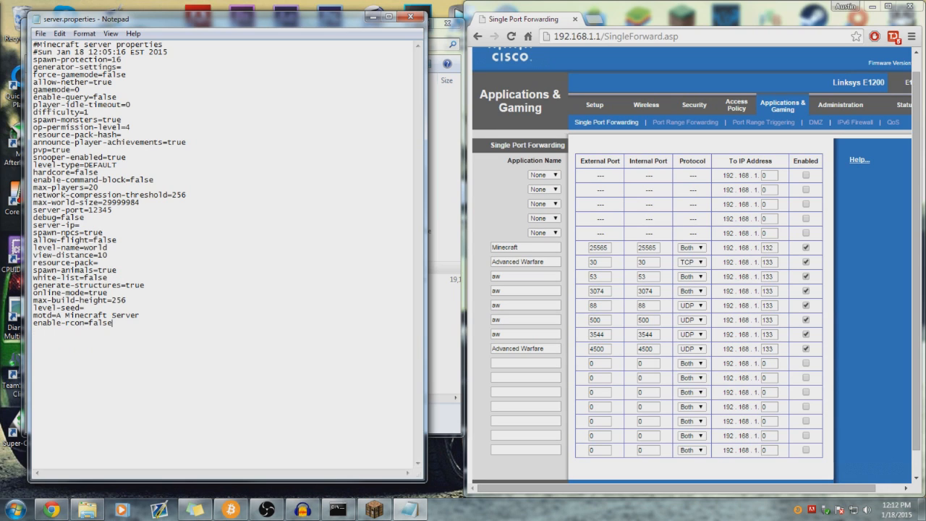
pyautogui.click(118, 212)
# - Maximize the Linksys page and review the Minecraft rule's name and port fields
pyautogui.click(376, 18)
pyautogui.moveTo(723, 20); pyautogui.dragTo(378, 2)
pyautogui.click(278, 234)
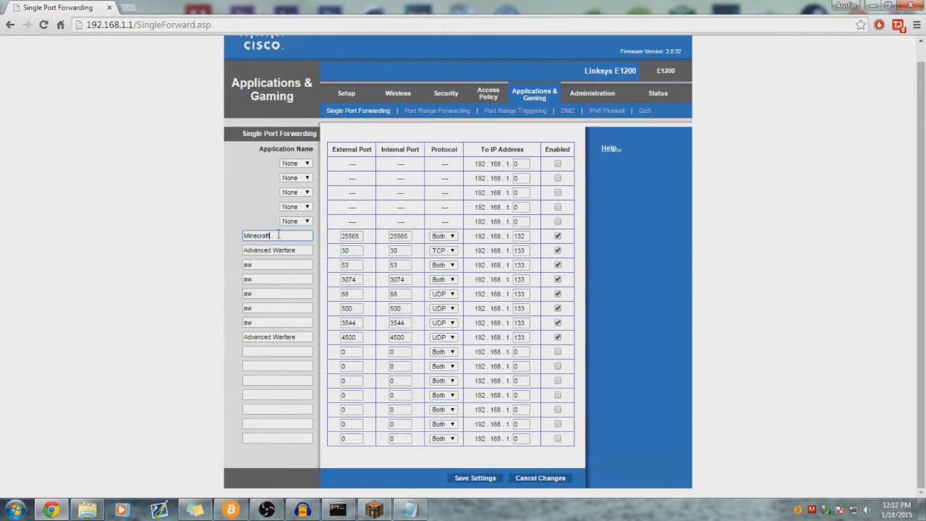
pyautogui.moveTo(275, 235); pyautogui.dragTo(219, 231)
pyautogui.click(293, 237)
pyautogui.moveTo(284, 233); pyautogui.dragTo(367, 236)
pyautogui.click(409, 236)
# - Toggle the Minecraft rule's protocol between Both and TCP
pyautogui.click(450, 237)
pyautogui.click(449, 239)
pyautogui.click(449, 239)
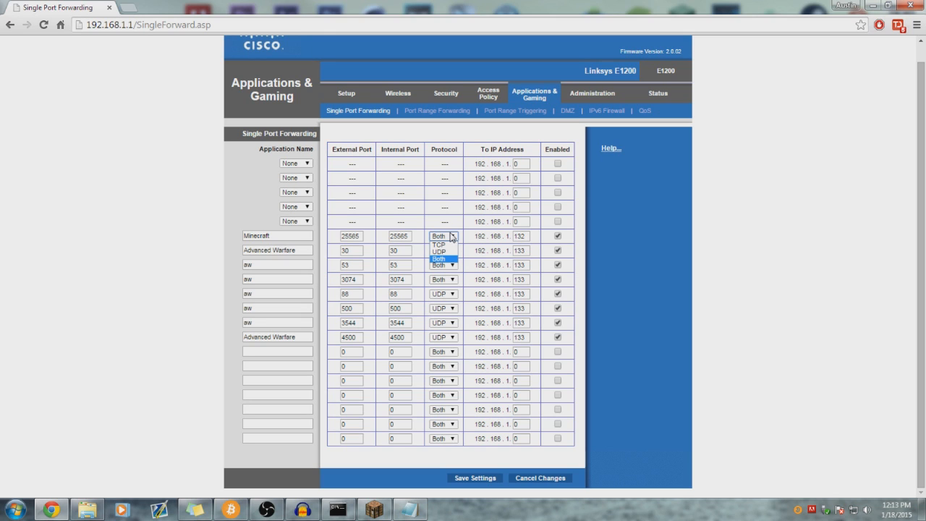
pyautogui.click(446, 259)
pyautogui.click(444, 237)
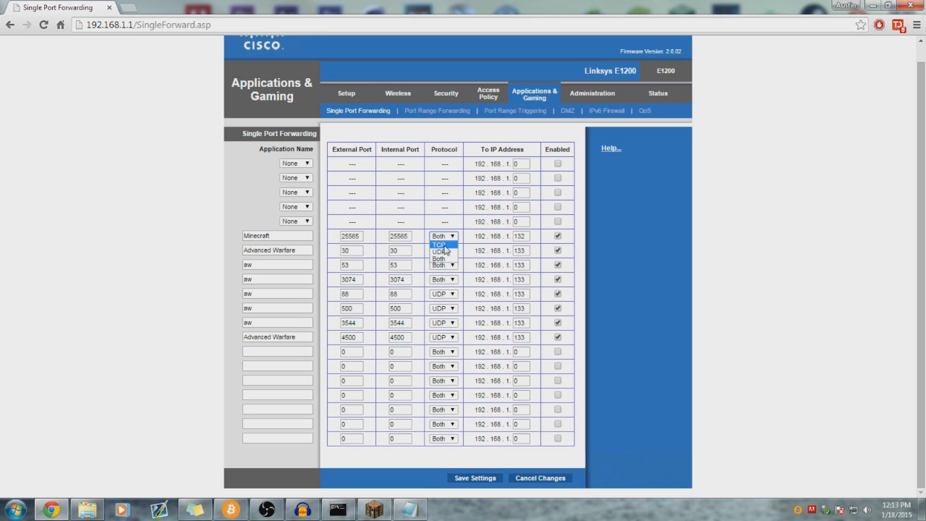
pyautogui.click(442, 246)
pyautogui.click(298, 236)
pyautogui.moveTo(301, 249); pyautogui.dragTo(321, 260)
# - Leave Advanced Warfare on TCP, return Minecraft to Both, and check its IP 192.168.1.132
pyautogui.click(441, 250)
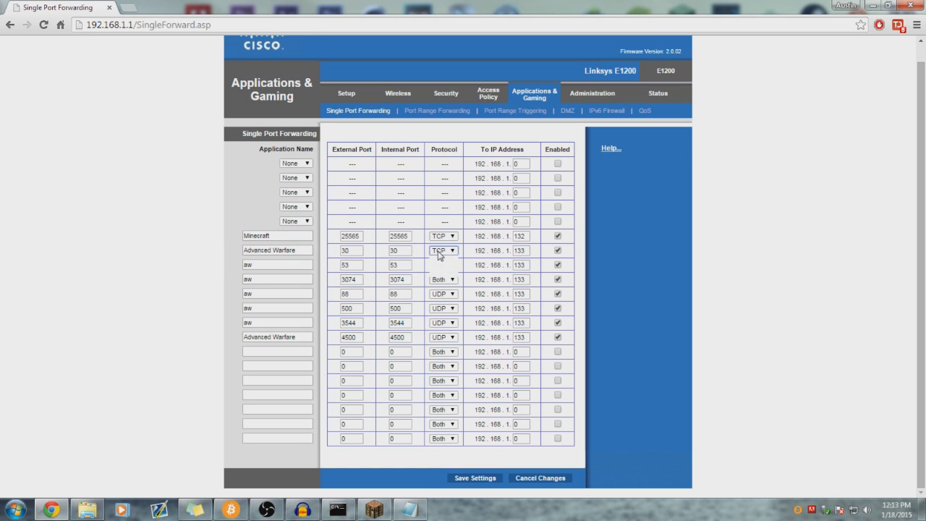
pyautogui.click(444, 255)
pyautogui.click(443, 235)
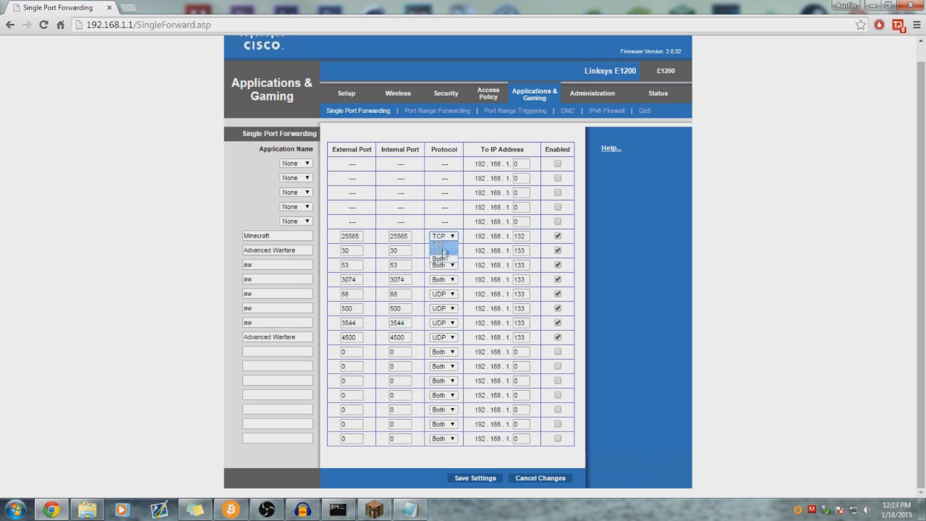
pyautogui.click(438, 261)
pyautogui.click(660, 242)
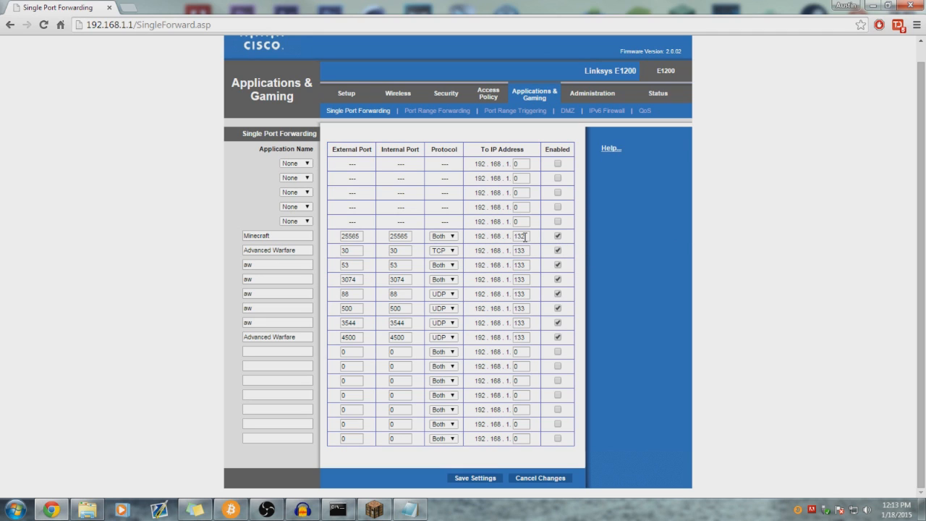
pyautogui.moveTo(491, 149); pyautogui.dragTo(532, 151)
pyautogui.click(537, 154)
pyautogui.click(523, 237)
# - Launch cmd as administrator and run ipconfig
pyautogui.click(16, 509)
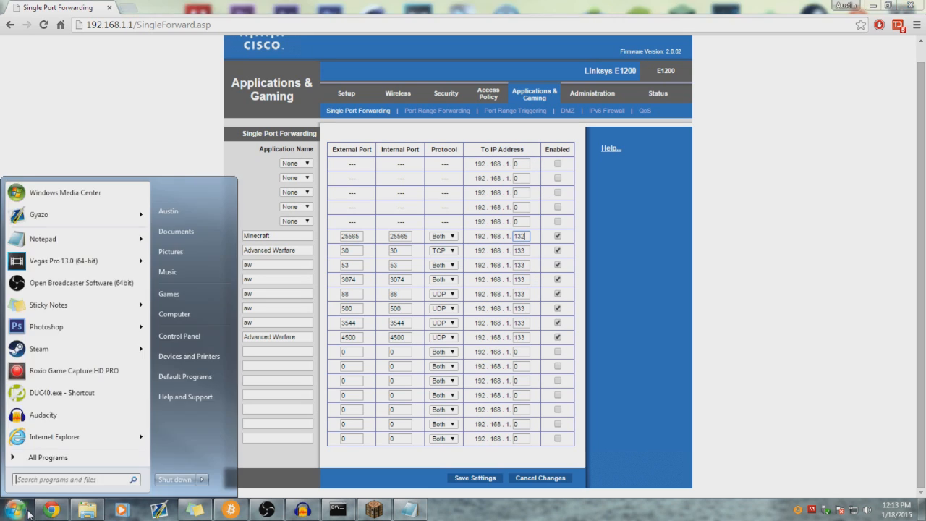
pyautogui.write('cmd')
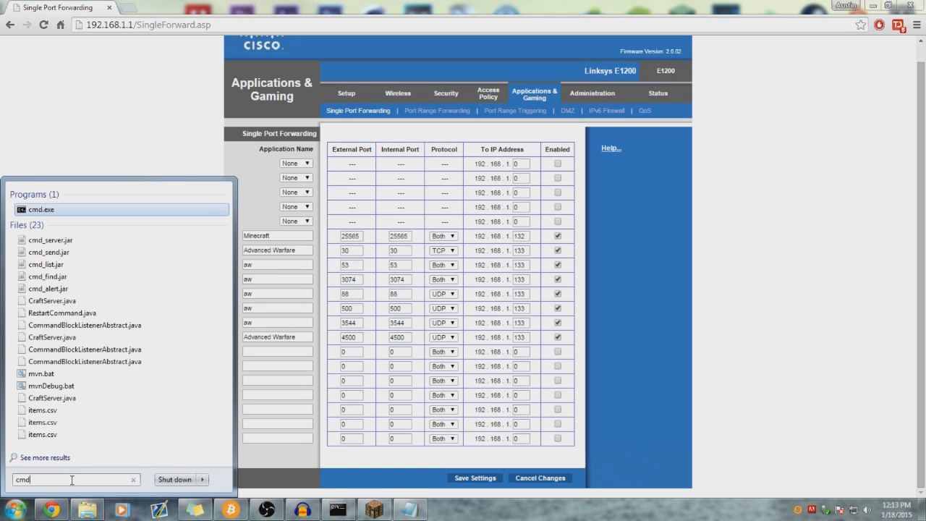
pyautogui.rightClick(45, 209)
pyautogui.click(71, 230)
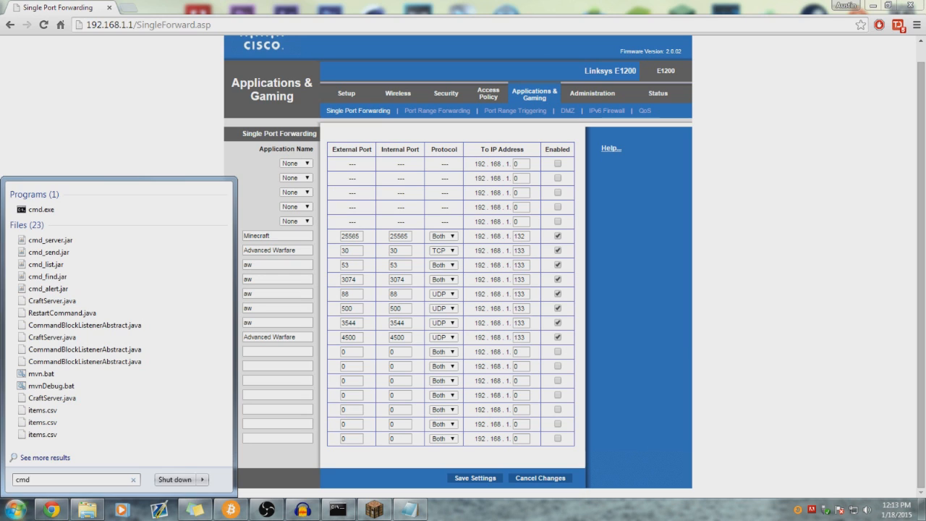
pyautogui.write('ipconfig')
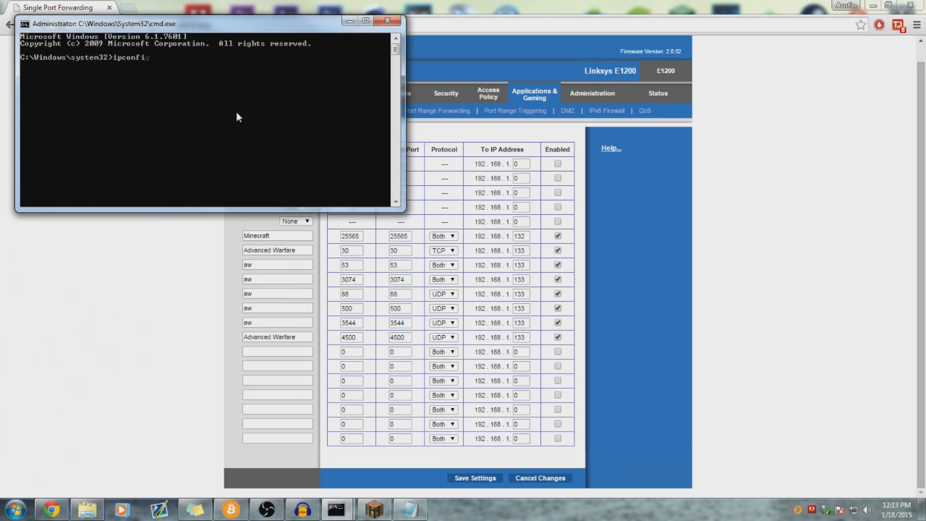
pyautogui.press('Return')
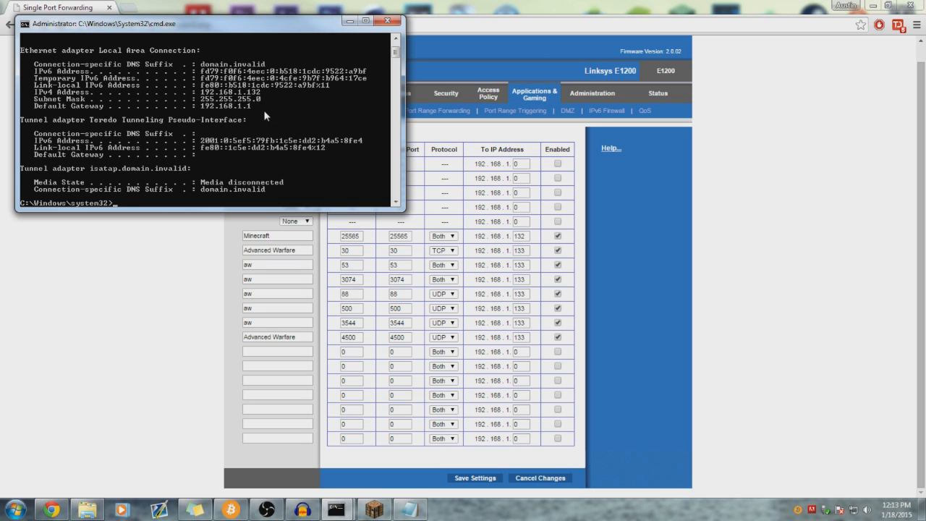
# - Mark the IPv4 address 192.168.1.132 in the output and return to the router page
pyautogui.rightClick(82, 95)
pyautogui.click(98, 101)
pyautogui.moveTo(44, 93)
pyautogui.mouseDown()
pyautogui.moveTo(74, 97)
pyautogui.moveTo(41, 95)
pyautogui.mouseUp()
pyautogui.moveTo(43, 92); pyautogui.dragTo(263, 97)
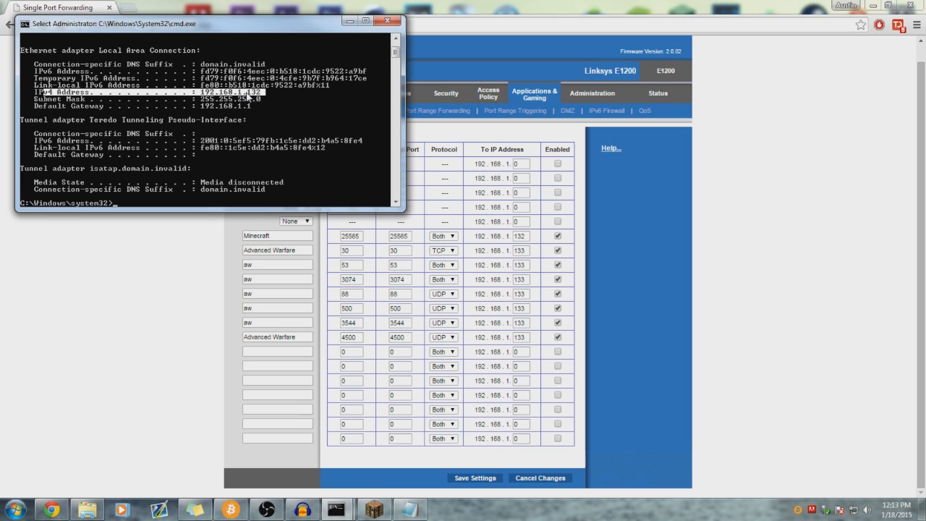
pyautogui.click(248, 95)
pyautogui.moveTo(249, 94); pyautogui.dragTo(269, 96)
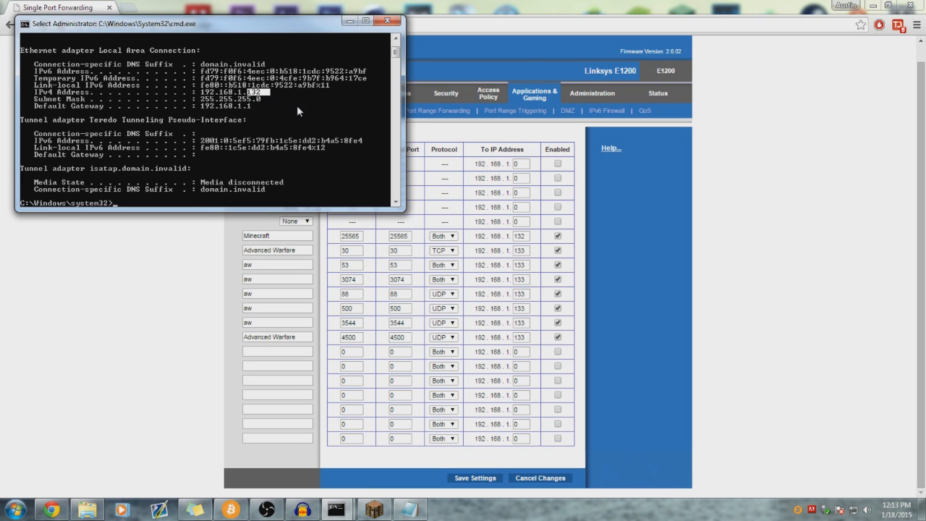
pyautogui.click(494, 237)
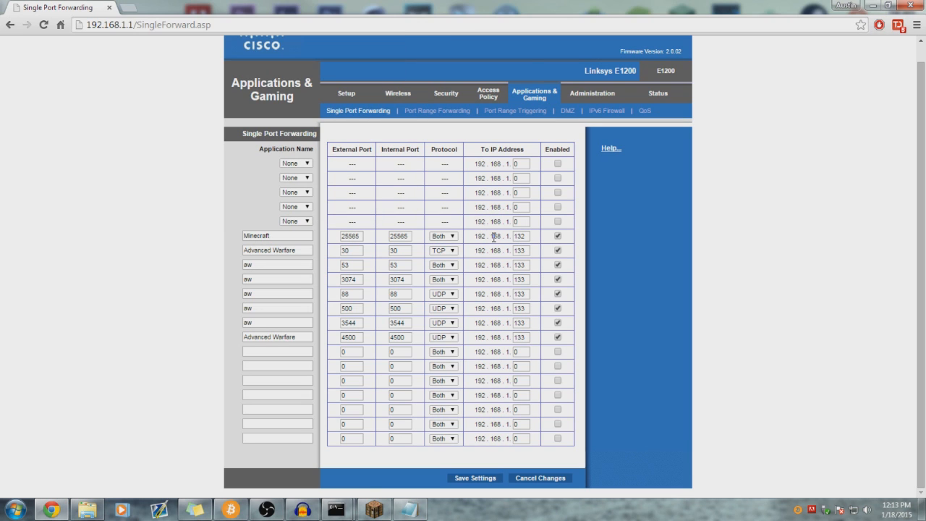
pyautogui.moveTo(473, 239)
pyautogui.mouseDown()
pyautogui.moveTo(534, 236)
pyautogui.moveTo(477, 236)
pyautogui.mouseUp()
pyautogui.moveTo(346, 512)
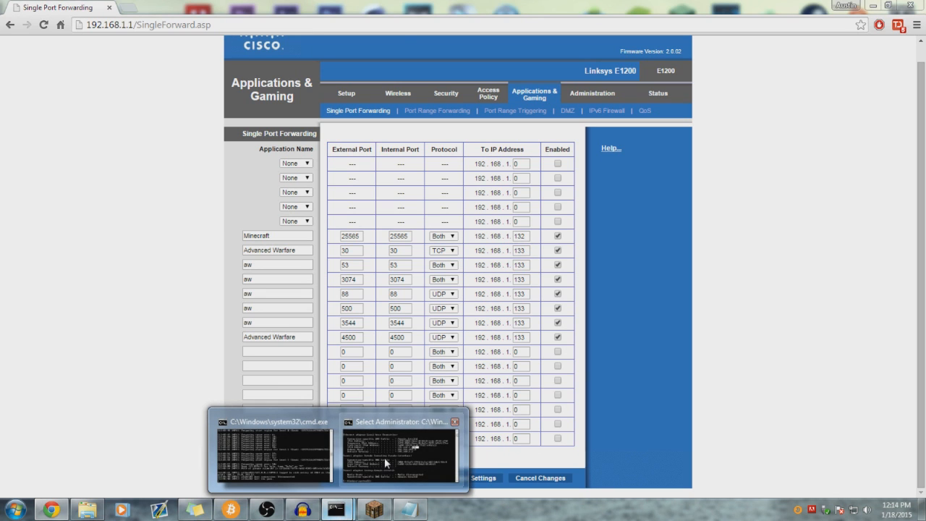
pyautogui.click(384, 457)
pyautogui.moveTo(217, 93); pyautogui.dragTo(259, 94)
pyautogui.click(261, 93)
pyautogui.moveTo(528, 234)
pyautogui.mouseDown()
pyautogui.moveTo(542, 236)
pyautogui.moveTo(513, 236)
pyautogui.moveTo(535, 237)
pyautogui.mouseUp()
pyautogui.click(527, 251)
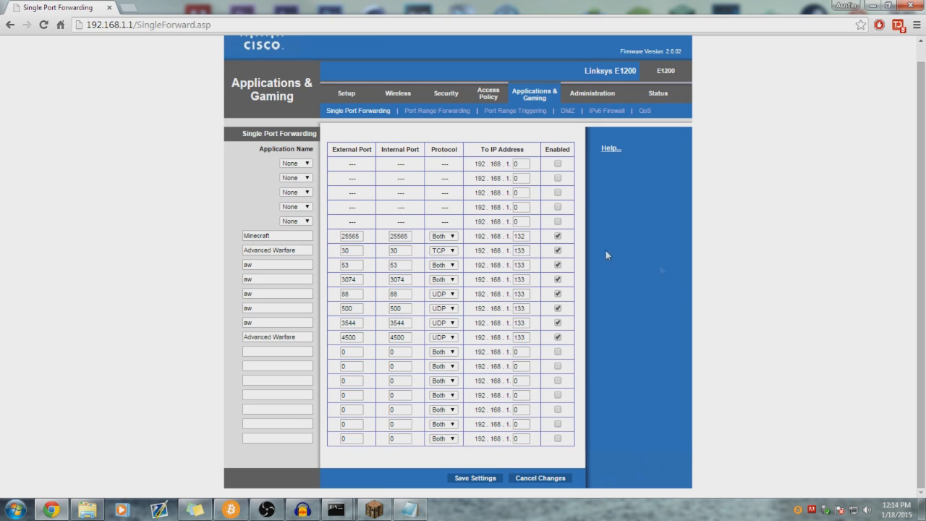
pyautogui.click(527, 235)
pyautogui.click(611, 246)
pyautogui.click(128, 7)
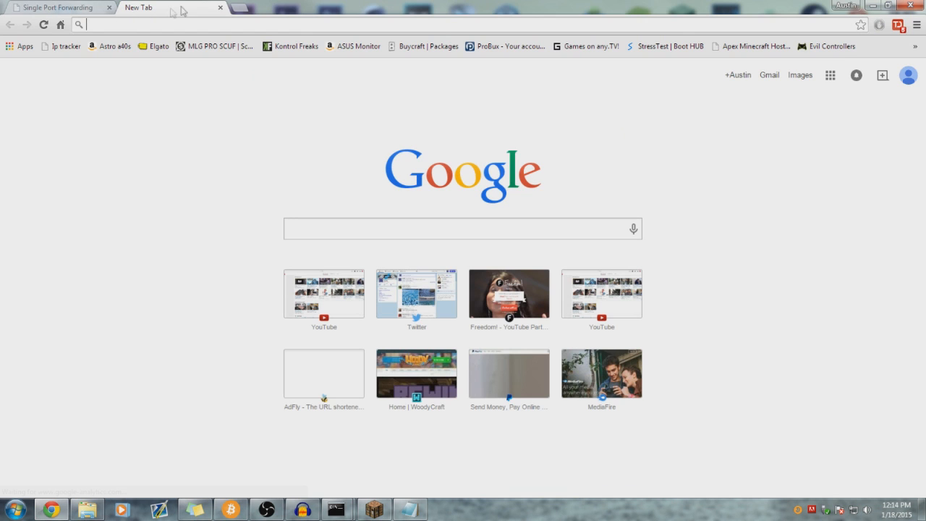
pyautogui.click(221, 8)
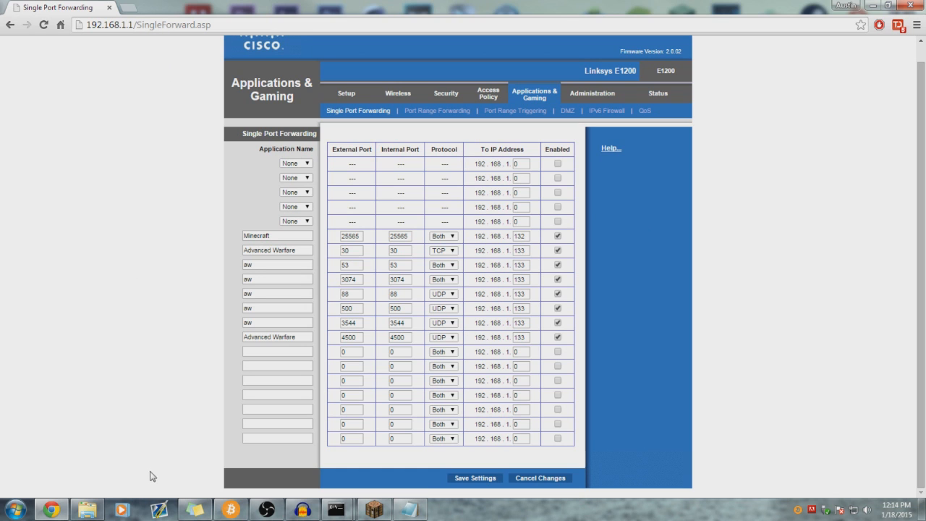
# - Bring up the ipconfig window, mark the Default Gateway 192.168.1.1, and close it
pyautogui.click(21, 511)
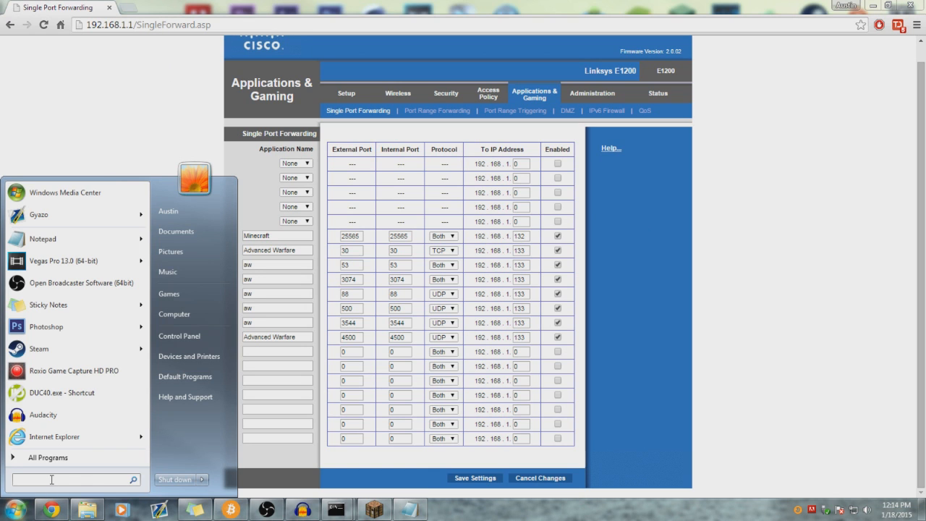
pyautogui.write('cmd')
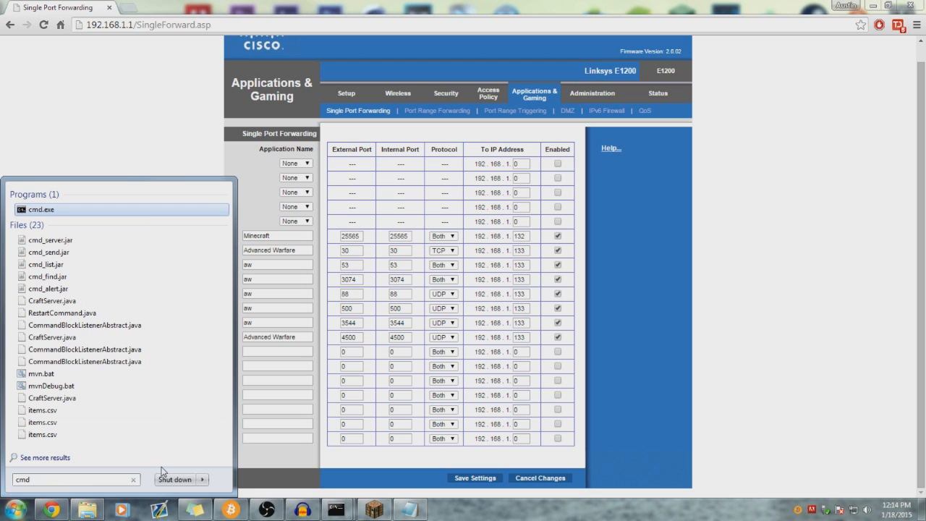
pyautogui.press('Return')
pyautogui.moveTo(335, 510)
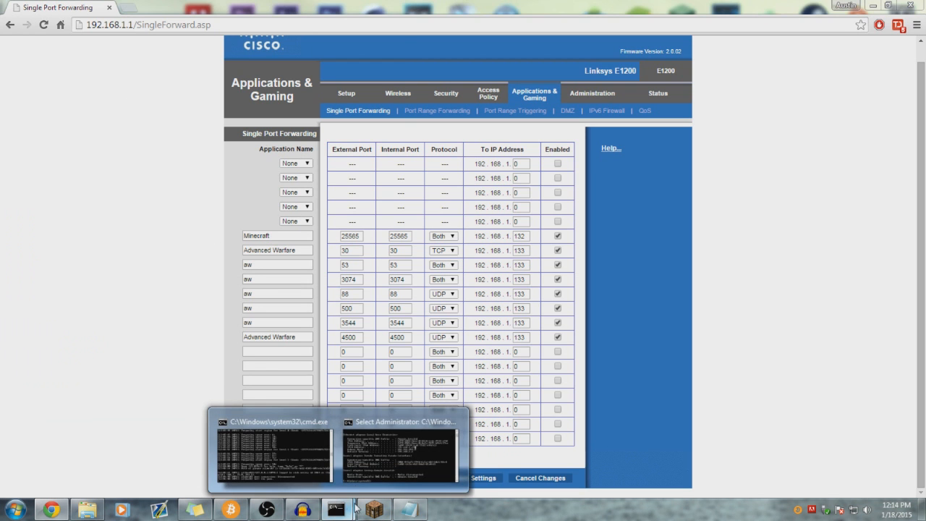
pyautogui.click(354, 471)
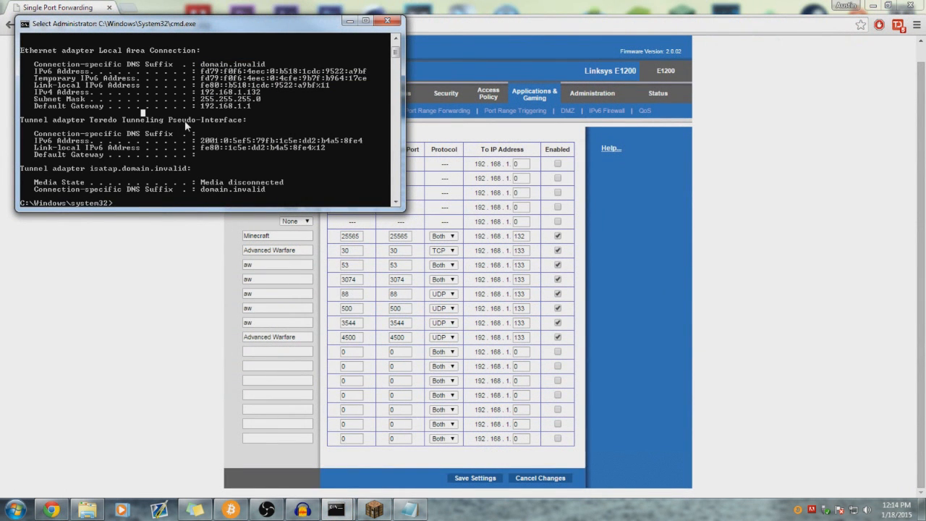
pyautogui.scroll(1, 187, 118)
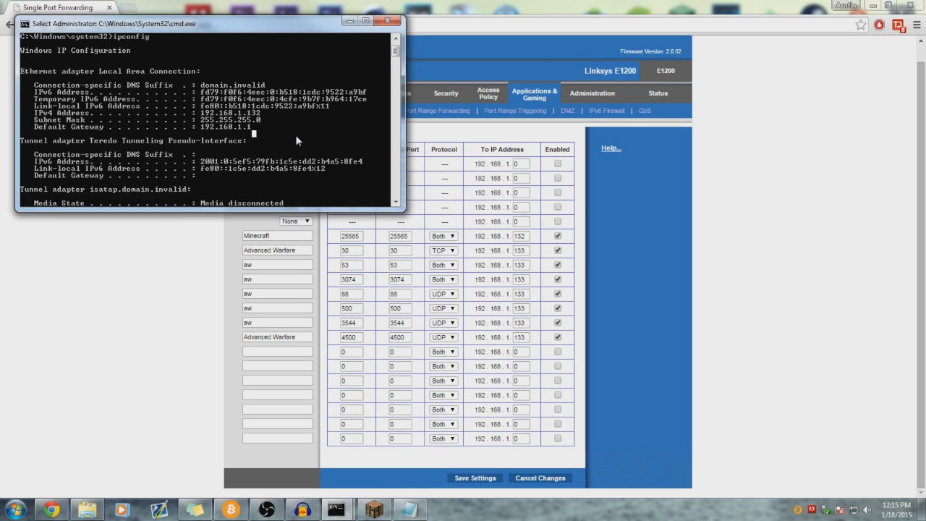
pyautogui.click(213, 134)
pyautogui.moveTo(141, 130); pyautogui.dragTo(267, 128)
pyautogui.moveTo(201, 129); pyautogui.dragTo(282, 132)
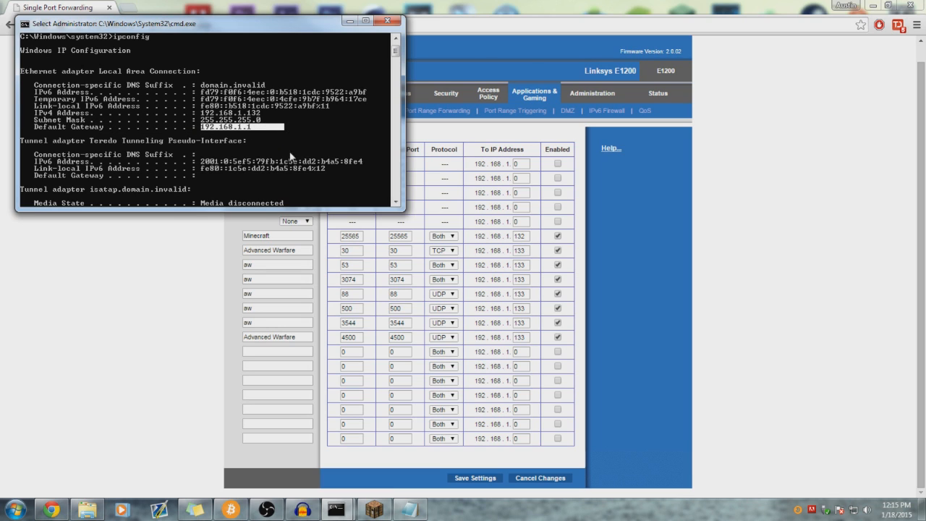
pyautogui.click(388, 20)
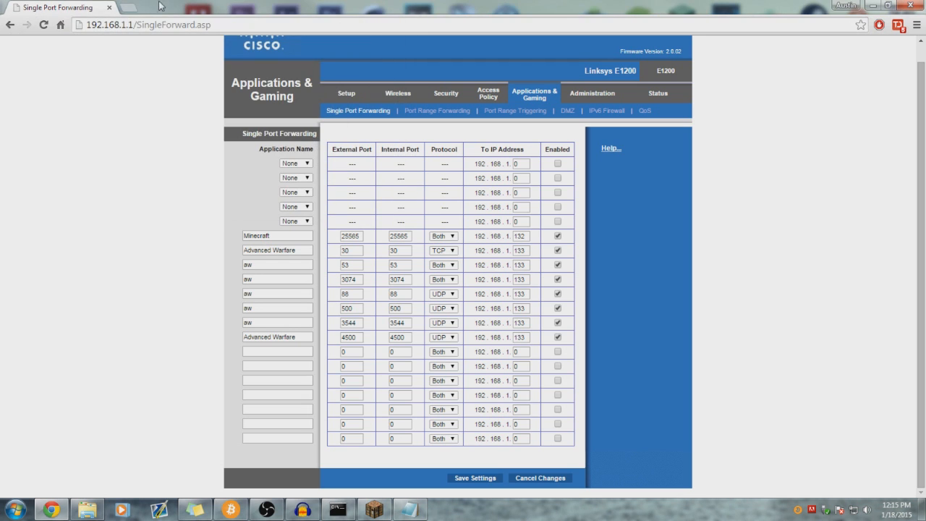
# - Load the SpeedStream router at 192.168.254.254 in a new tab and open Setup > Port Forwarding
pyautogui.click(134, 11)
pyautogui.write('192.168.254.254')
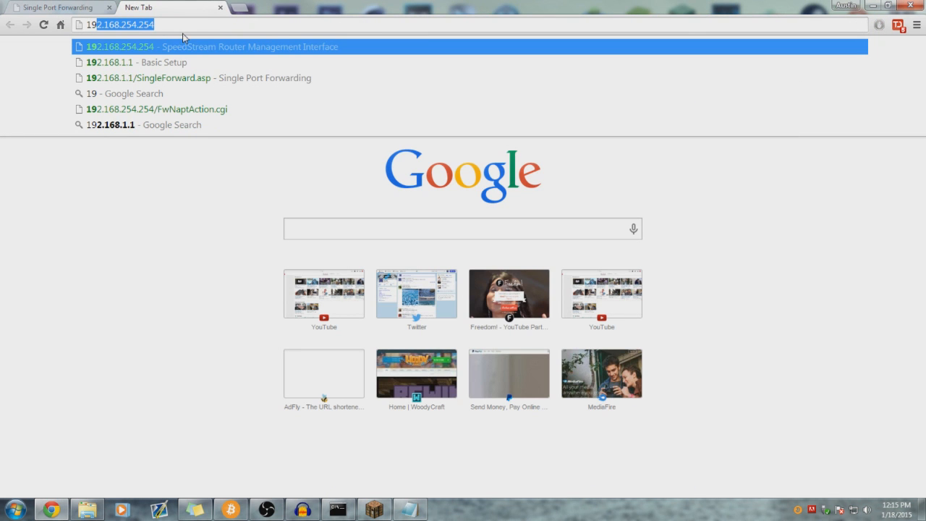
pyautogui.moveTo(185, 27); pyautogui.dragTo(99, 23)
pyautogui.click(204, 27)
pyautogui.press('Return')
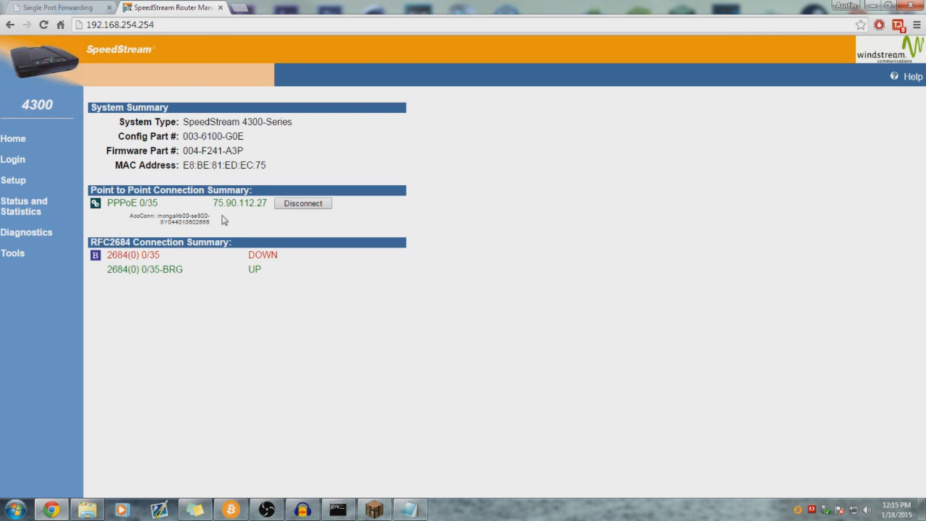
pyautogui.click(18, 160)
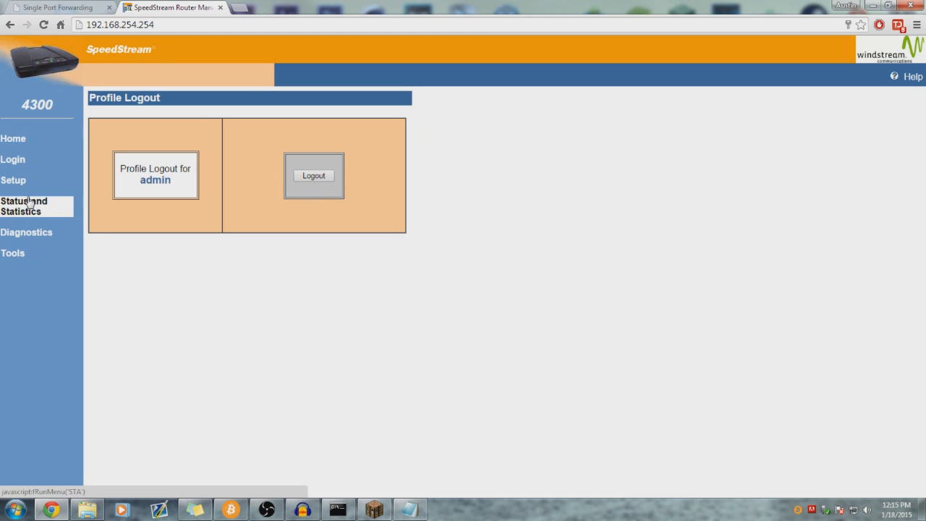
pyautogui.click(21, 182)
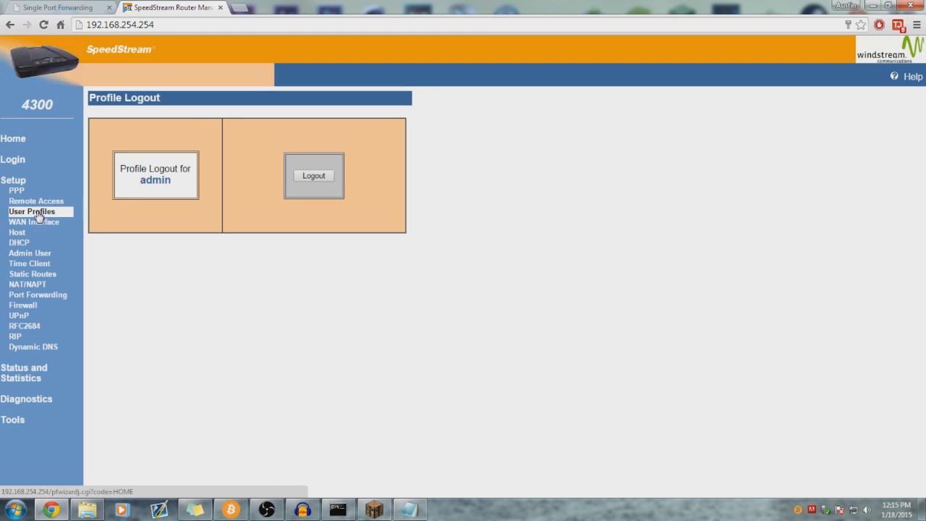
pyautogui.click(41, 297)
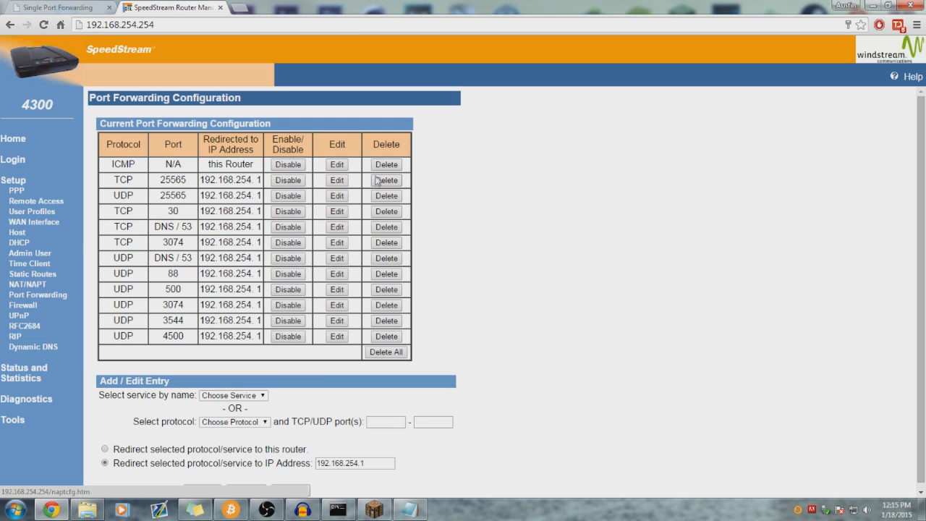
# - Compare the SpeedStream TCP and UDP 25565 rules with the Linksys forwarding list
pyautogui.moveTo(454, 148); pyautogui.dragTo(251, 163)
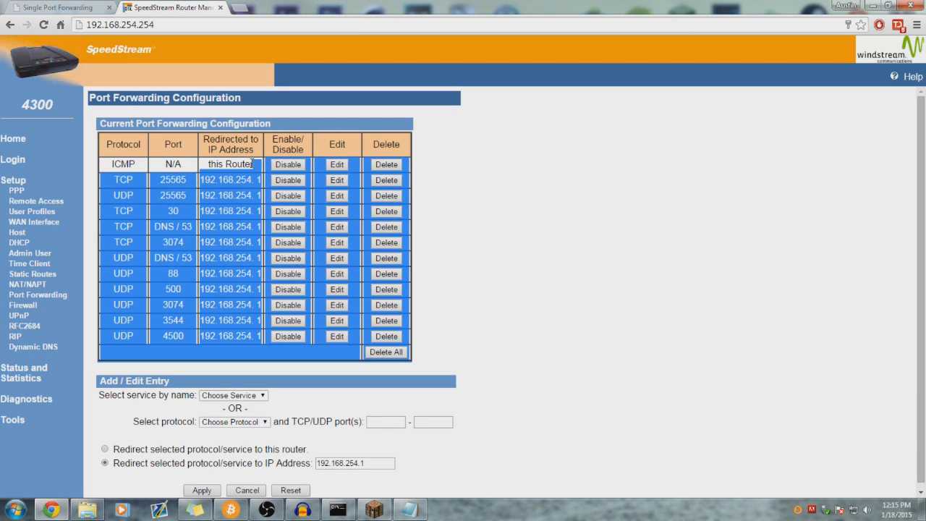
pyautogui.click(87, 10)
pyautogui.hotkey('ctrl', 'a')
pyautogui.click(182, 124)
pyautogui.click(168, 7)
pyautogui.click(81, 9)
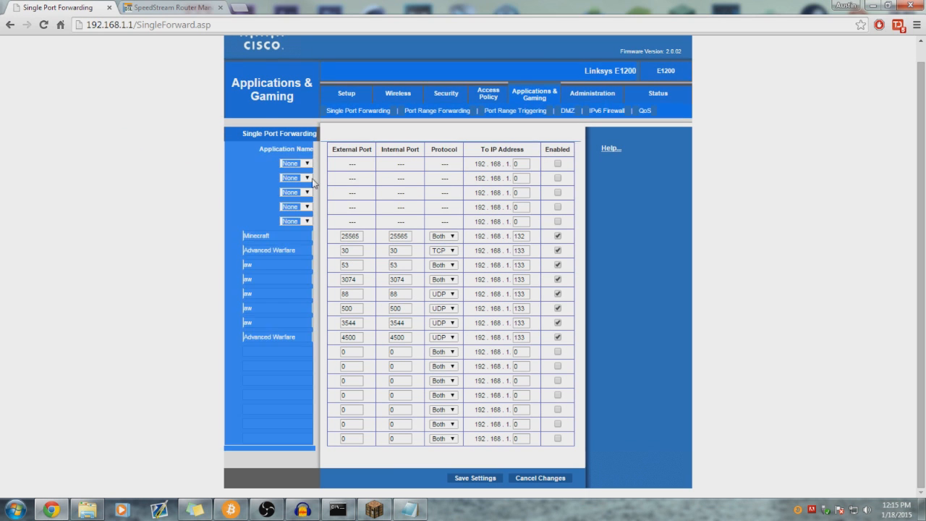
# - Switch between the SpeedStream and Linksys tabs comparing the rules from TCP 25565 down
pyautogui.click(149, 8)
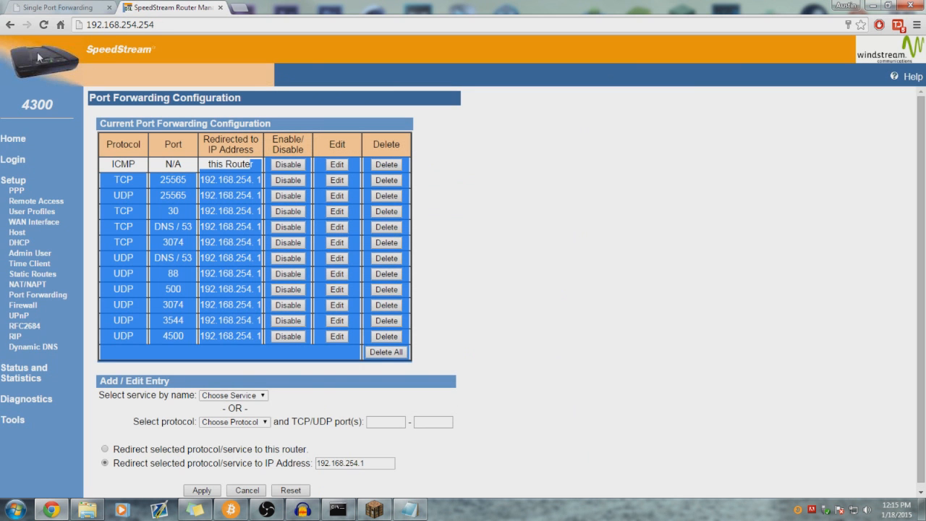
pyautogui.click(65, 8)
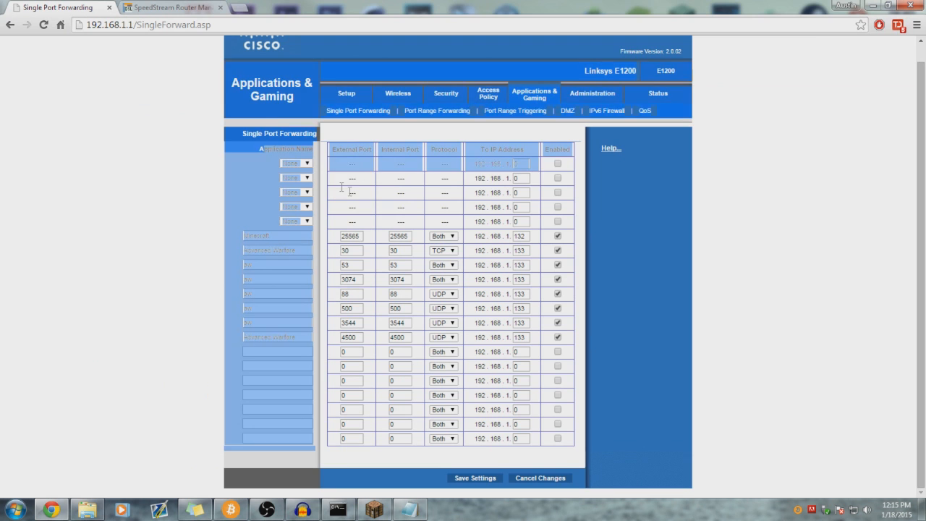
pyautogui.click(168, 6)
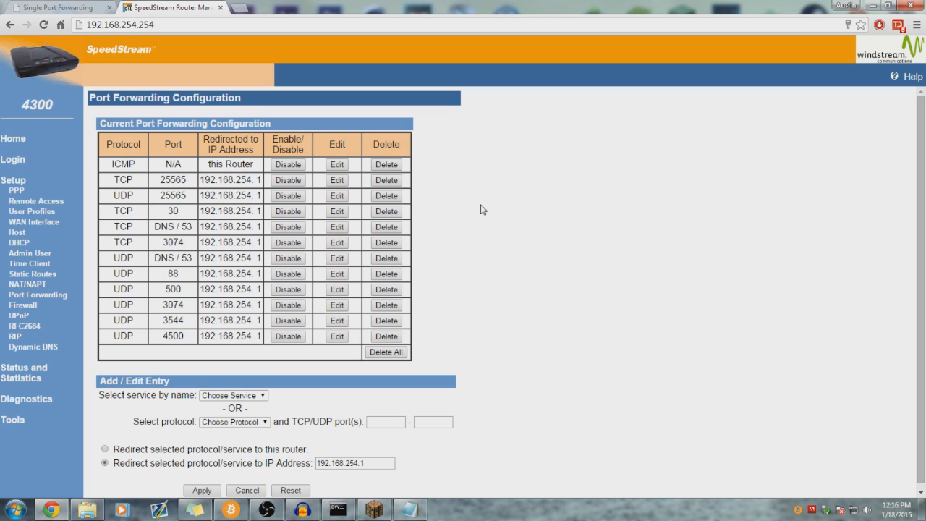
pyautogui.moveTo(423, 182); pyautogui.dragTo(315, 179)
pyautogui.click(436, 178)
pyautogui.click(53, 6)
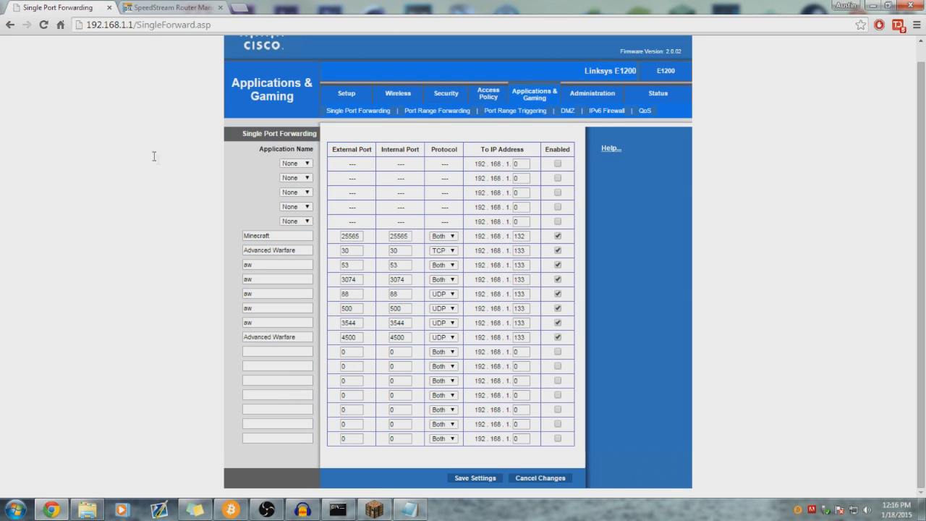
pyautogui.click(169, 6)
# - Review the last three UDP rules and close the SpeedStream tab
pyautogui.moveTo(486, 189); pyautogui.dragTo(502, 201)
pyautogui.scroll(-1, 509, 214)
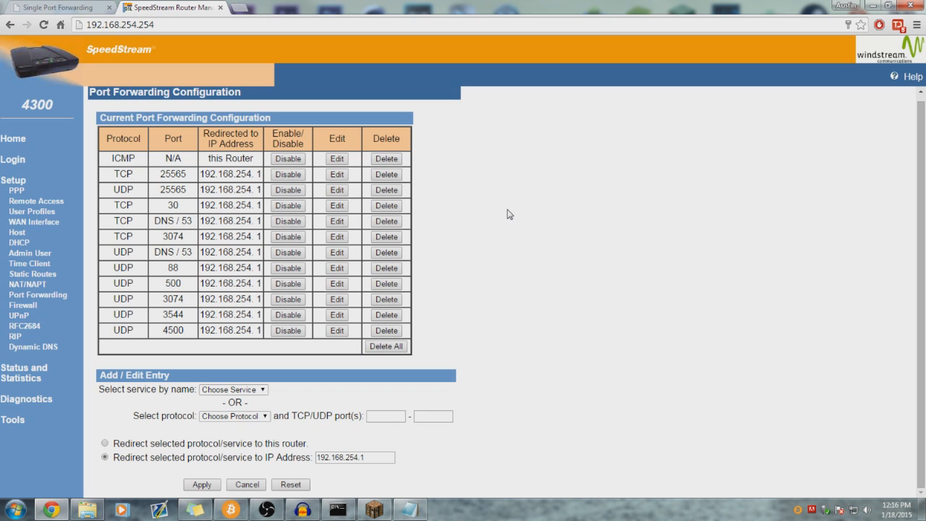
pyautogui.scroll(1, 509, 215)
pyautogui.click(73, 7)
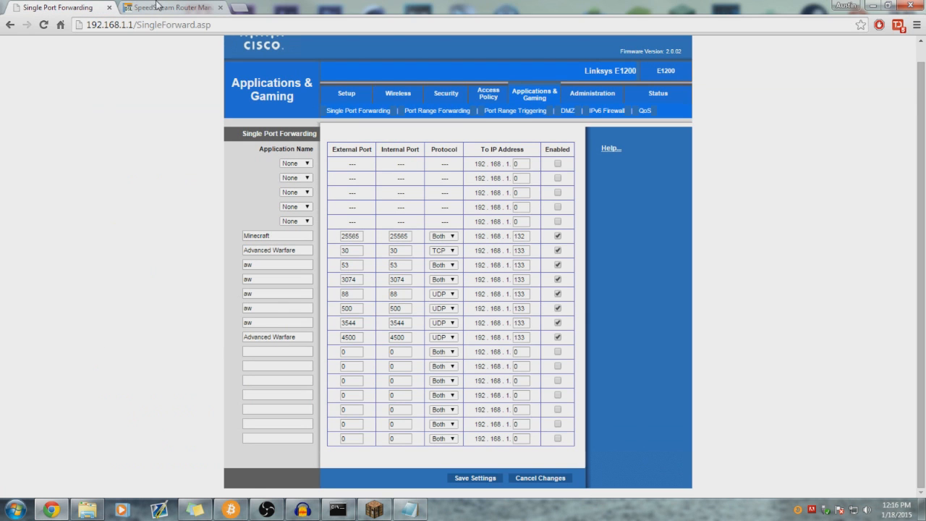
pyautogui.click(159, 6)
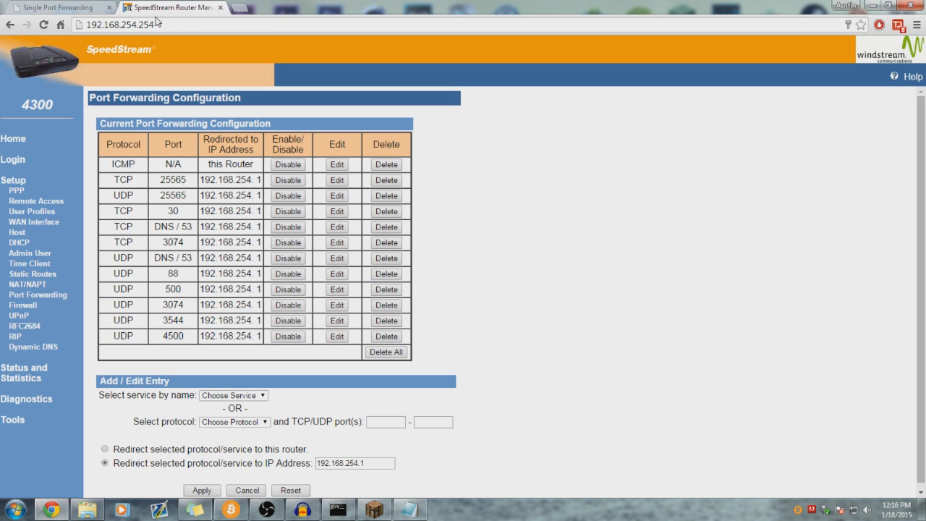
pyautogui.click(221, 8)
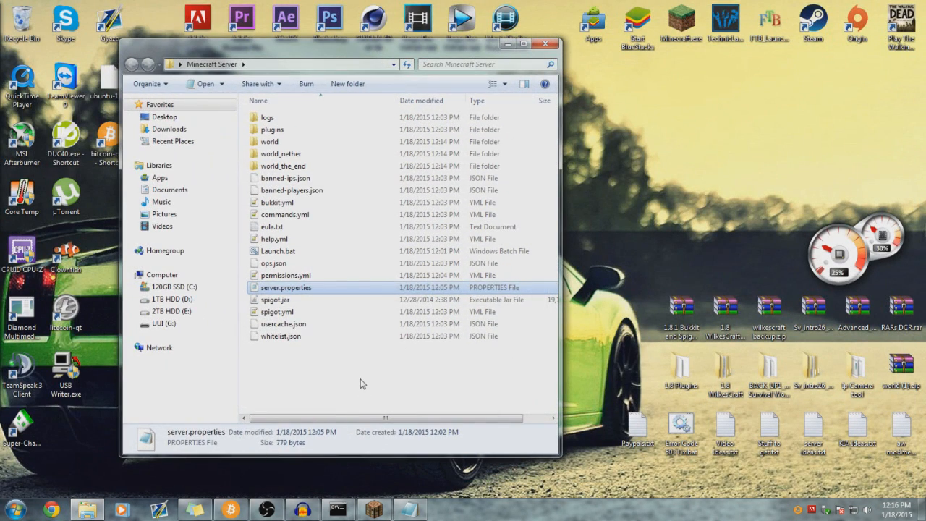
# - Switch from the server folder to Chrome and start searching 'what is my ip address'
pyautogui.click(361, 383)
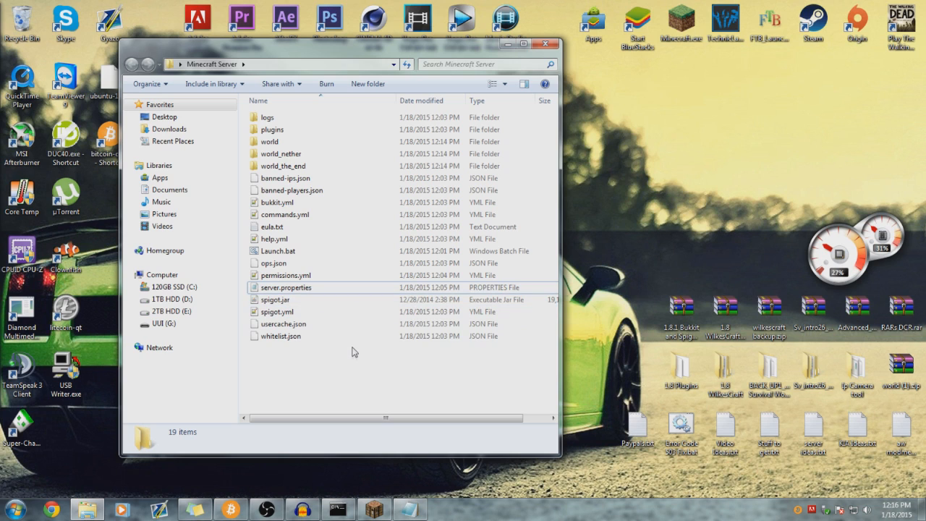
pyautogui.press('Down')
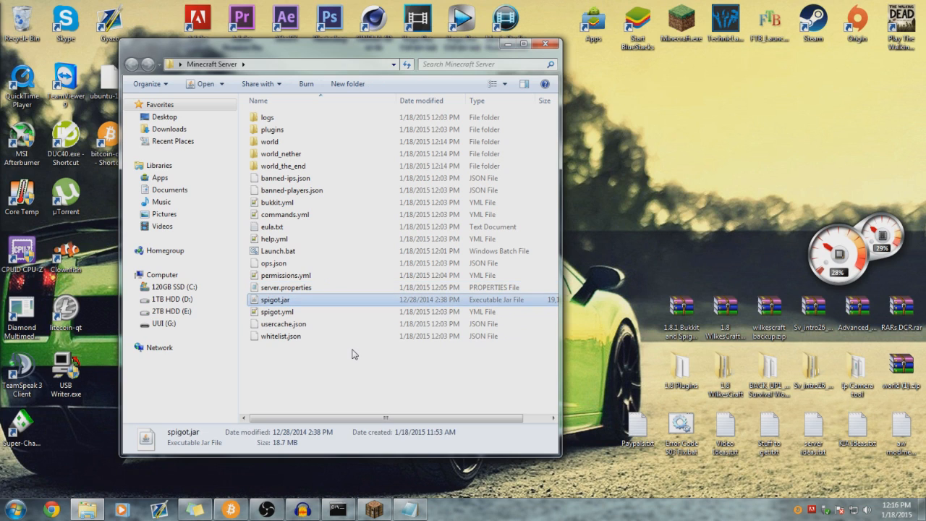
pyautogui.press('Up')
pyautogui.click(355, 354)
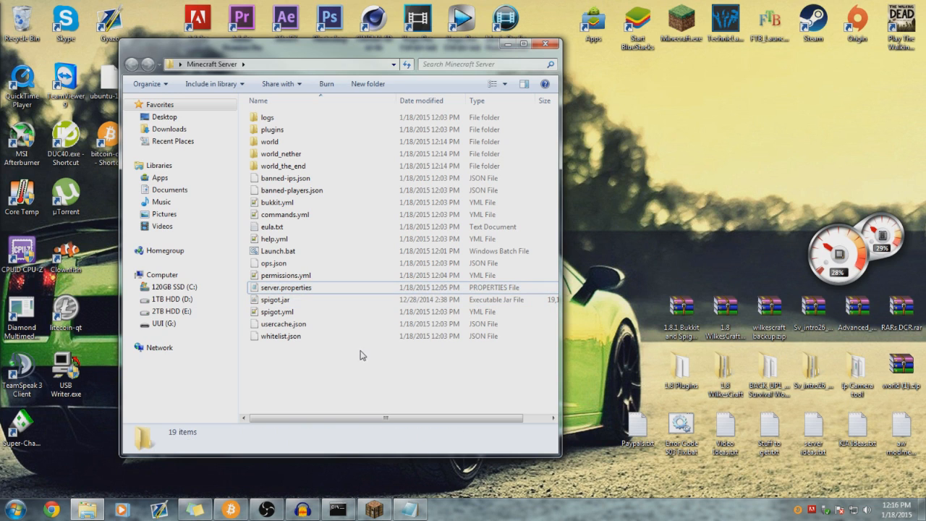
pyautogui.click(64, 515)
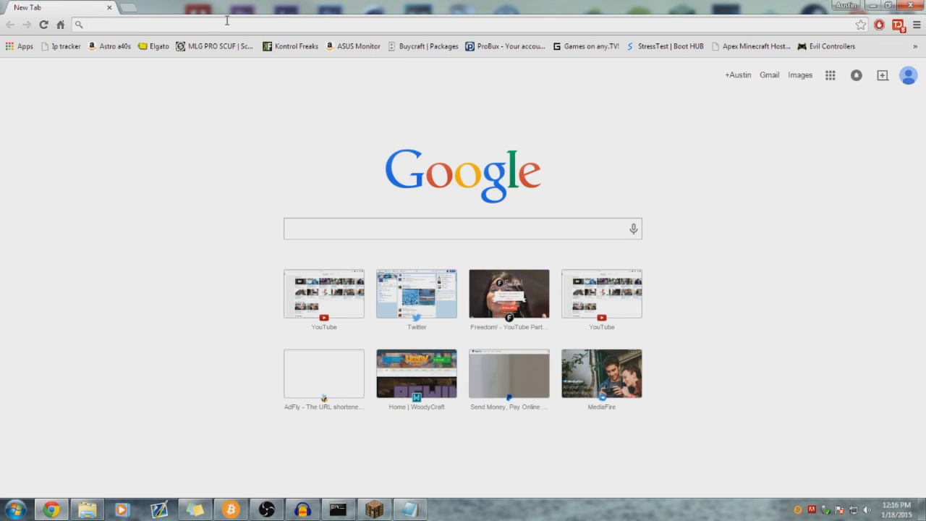
pyautogui.write('what')
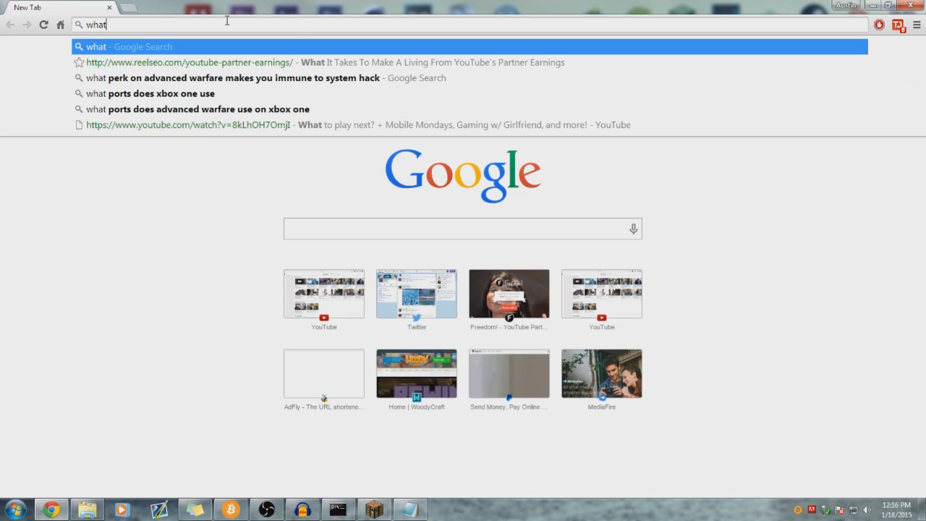
pyautogui.write(' is my ip address')
pyautogui.press('Return')
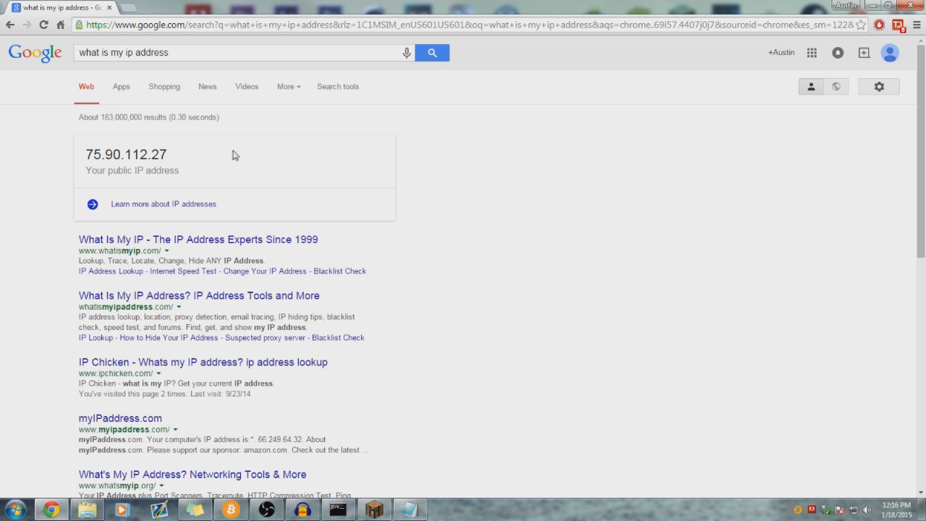
pyautogui.moveTo(168, 155); pyautogui.dragTo(87, 155)
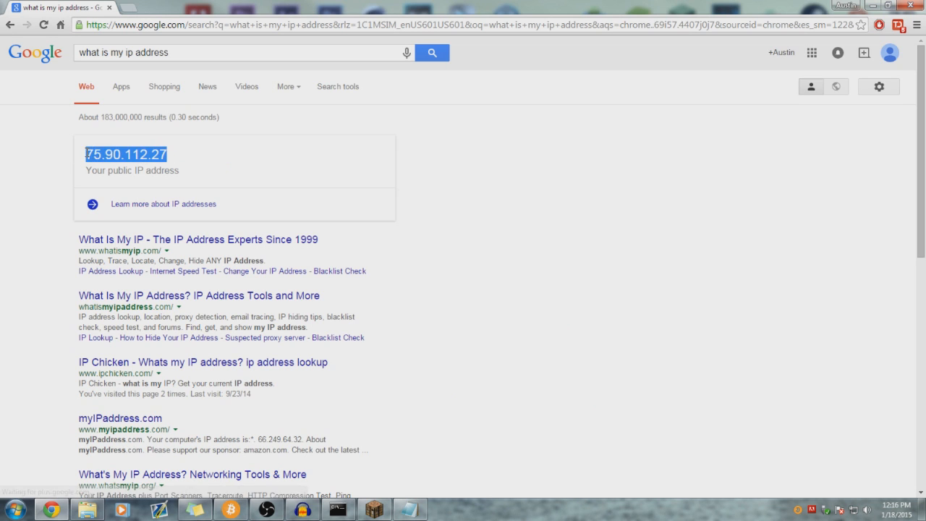
pyautogui.tripleClick(88, 154)
pyautogui.tripleClick(107, 154)
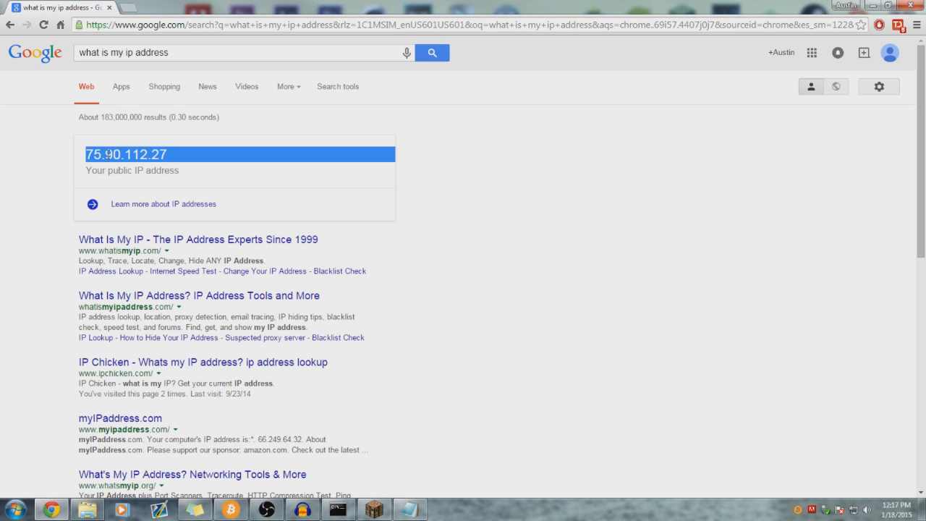
pyautogui.click(166, 154)
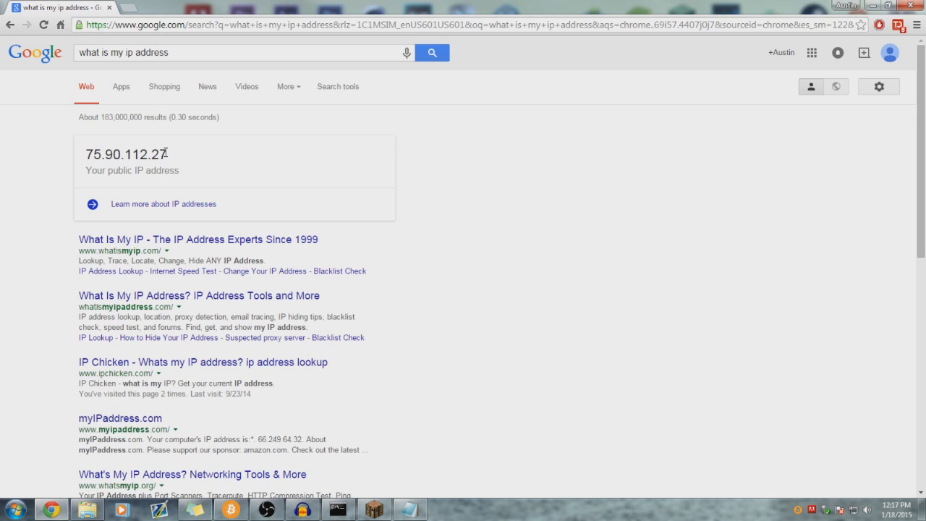
pyautogui.moveTo(166, 154); pyautogui.dragTo(84, 154)
pyautogui.moveTo(167, 152)
pyautogui.mouseDown()
pyautogui.moveTo(93, 154)
pyautogui.moveTo(167, 156)
pyautogui.mouseUp()
pyautogui.moveTo(165, 149)
pyautogui.mouseDown()
pyautogui.moveTo(88, 154)
pyautogui.moveTo(171, 159)
pyautogui.mouseUp()
pyautogui.moveTo(167, 154)
pyautogui.mouseDown()
pyautogui.moveTo(85, 154)
pyautogui.moveTo(166, 154)
pyautogui.mouseUp()
pyautogui.moveTo(165, 154); pyautogui.dragTo(87, 154)
pyautogui.hotkey('ctrl', 'c')
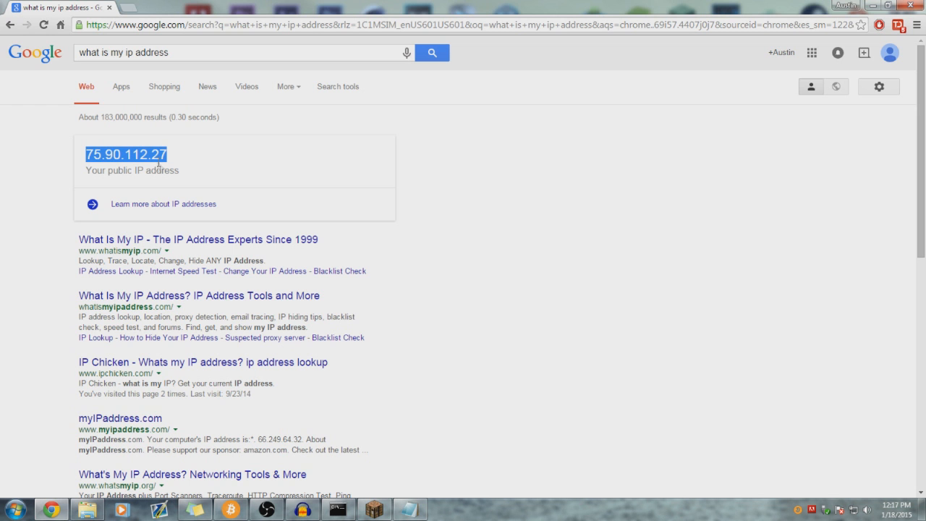
# - Switch to Minecraft, open the Multiplayer server list, and select the Everett Island entry
pyautogui.click(374, 509)
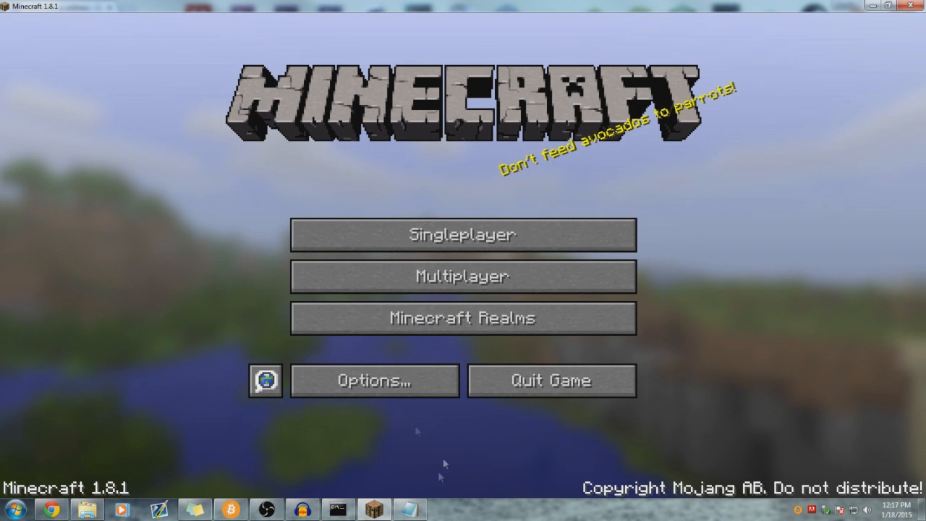
pyautogui.click(374, 509)
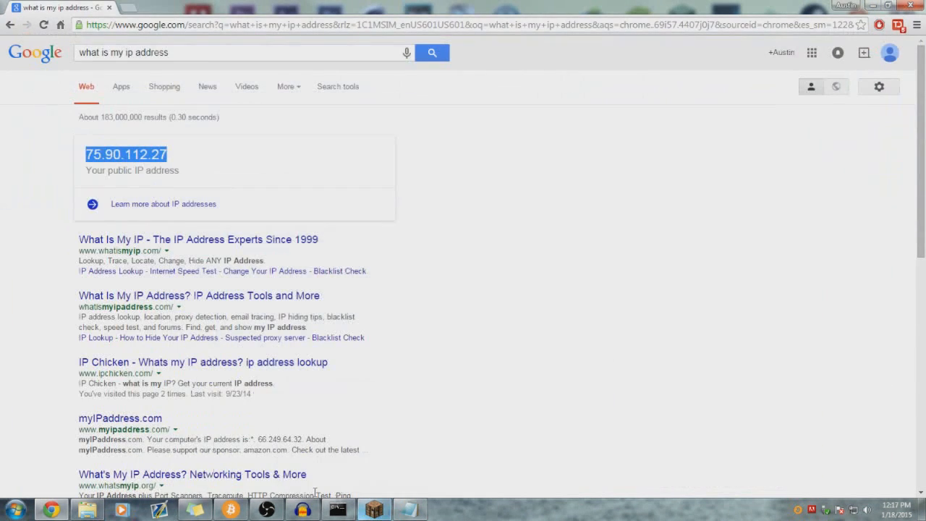
pyautogui.click(171, 161)
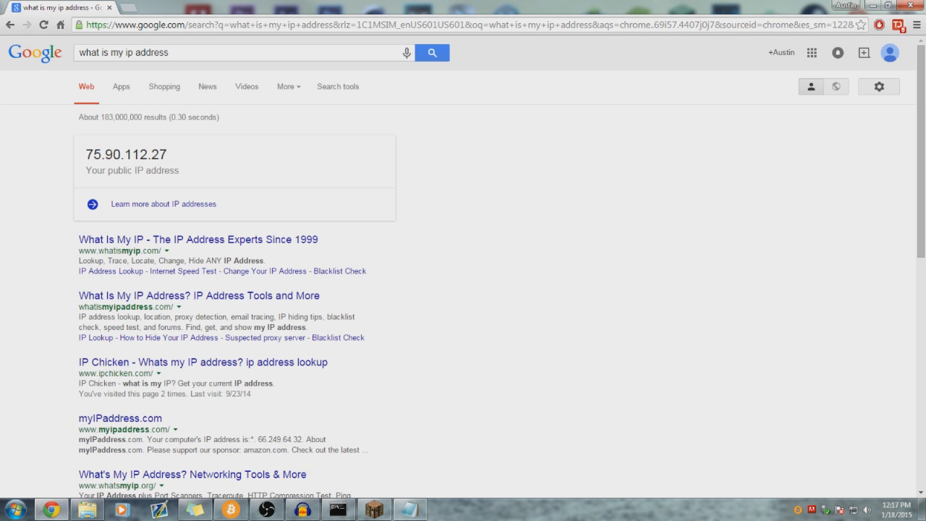
pyautogui.click(374, 510)
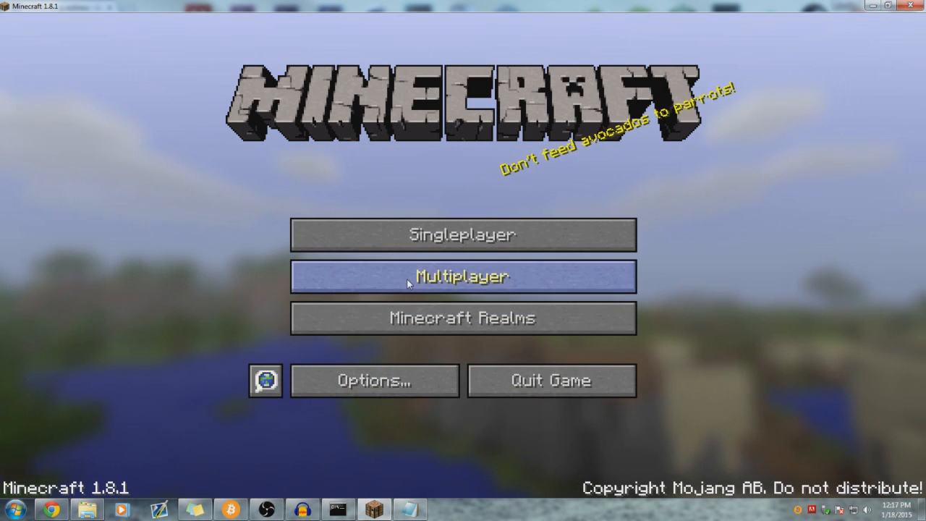
pyautogui.click(358, 272)
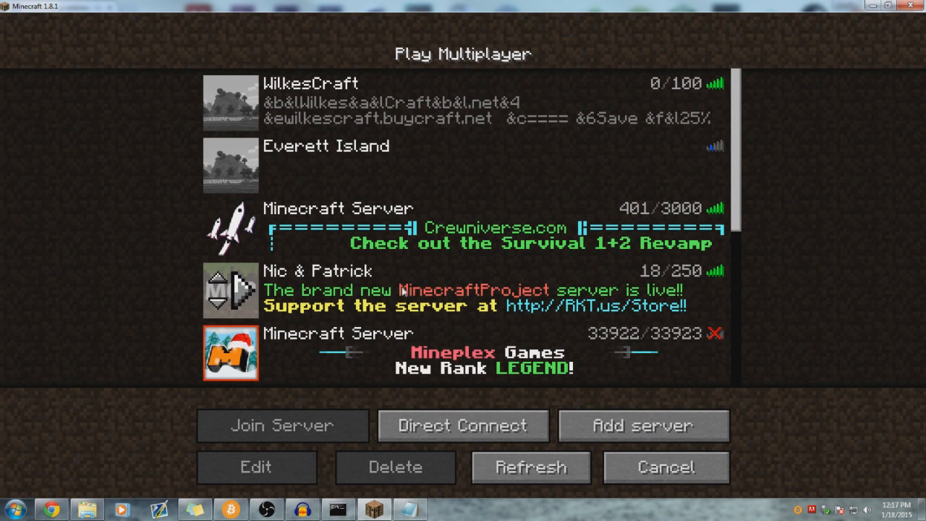
pyautogui.click(327, 157)
pyautogui.click(284, 465)
pyautogui.click(490, 225)
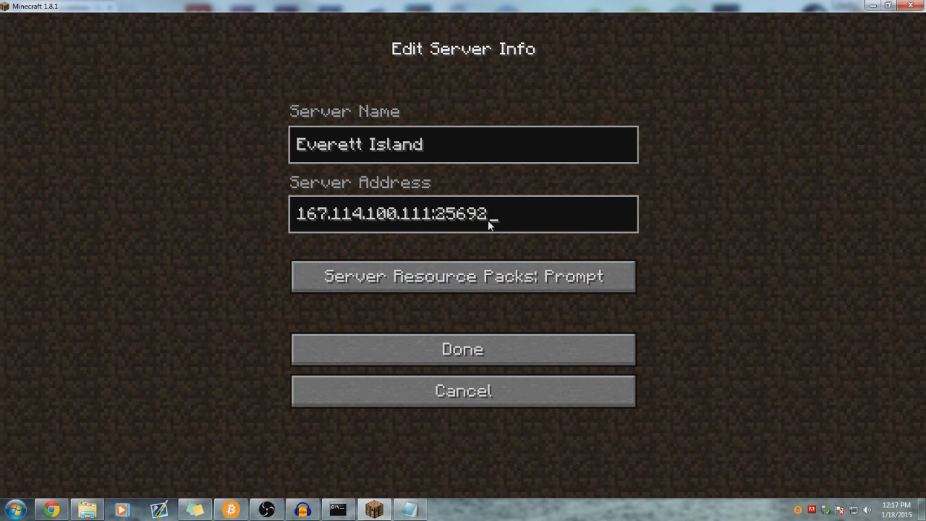
pyautogui.press('BackSpace')
pyautogui.press('BackSpace')
pyautogui.press('BackSpace')
pyautogui.press('BackSpace')
pyautogui.press('BackSpace')
pyautogui.press('BackSpace')
pyautogui.press('BackSpace')
pyautogui.press('BackSpace')
pyautogui.press('BackSpace')
pyautogui.press('BackSpace')
pyautogui.press('BackSpace')
pyautogui.press('BackSpace')
pyautogui.press('BackSpace')
pyautogui.press('BackSpace')
pyautogui.press('BackSpace')
pyautogui.press('BackSpace')
pyautogui.press('BackSpace')
pyautogui.press('BackSpace')
pyautogui.press('BackSpace')
pyautogui.press('BackSpace')
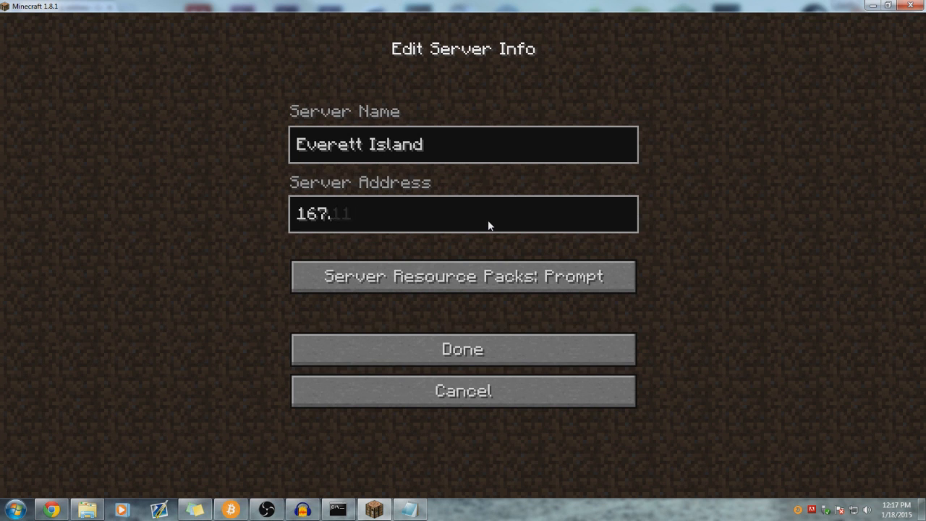
pyautogui.hotkey('ctrl', 'v')
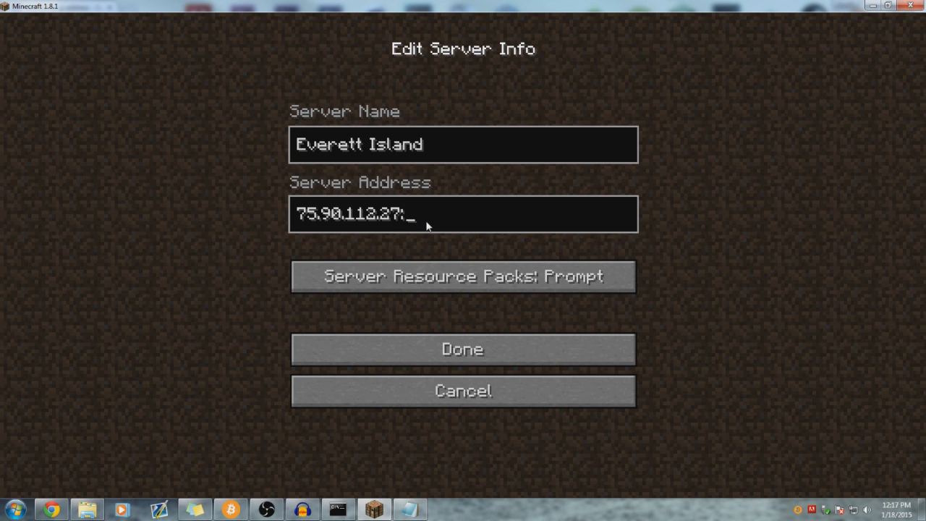
pyautogui.write(':12345')
pyautogui.press('BackSpace')
pyautogui.press('BackSpace')
pyautogui.press('BackSpace')
pyautogui.press('BackSpace')
pyautogui.press('BackSpace')
pyautogui.press('BackSpace')
pyautogui.press('BackSpace')
pyautogui.press('BackSpace')
pyautogui.press('BackSpace')
pyautogui.press('BackSpace')
pyautogui.press('BackSpace')
pyautogui.press('BackSpace')
pyautogui.press('BackSpace')
pyautogui.press('BackSpace')
pyautogui.press('BackSpace')
pyautogui.press('BackSpace')
pyautogui.press('BackSpace')
pyautogui.press('BackSpace')
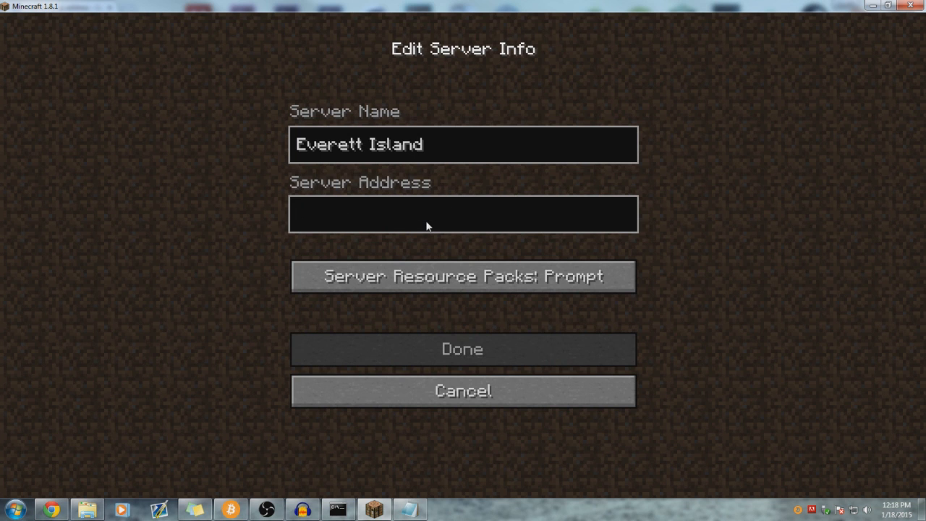
pyautogui.hotkey('ctrl', 'v')
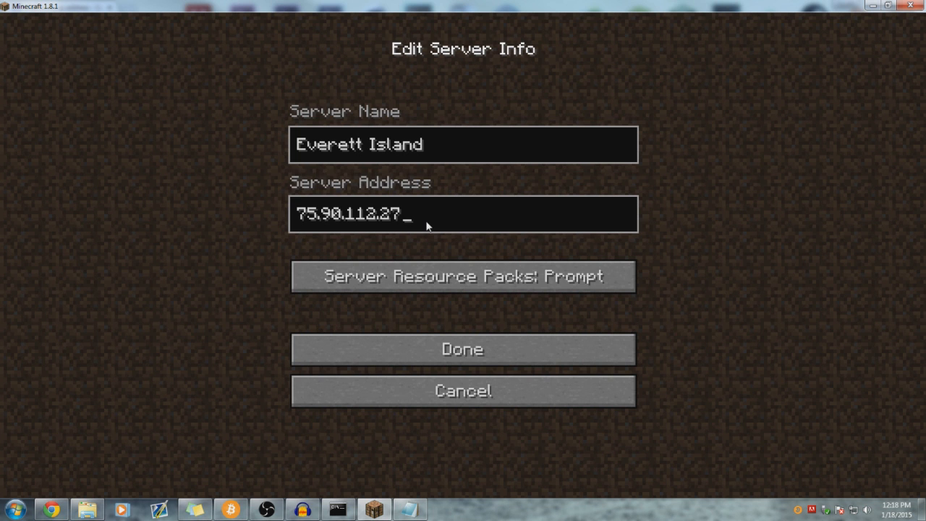
pyautogui.click(463, 351)
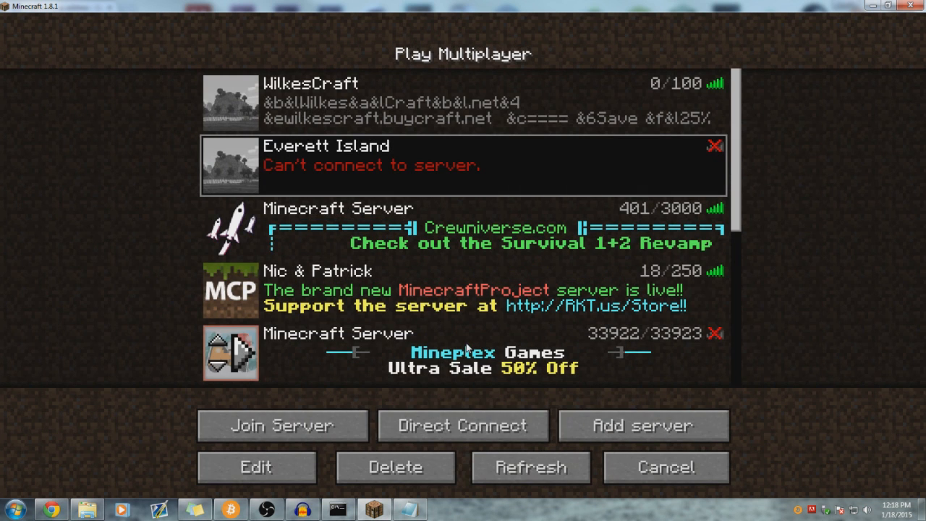
# - Delete Everett Island from the server list, then highlight the public IP in Chrome's results again
pyautogui.click(405, 463)
pyautogui.click(506, 280)
pyautogui.click(531, 467)
pyautogui.click(391, 148)
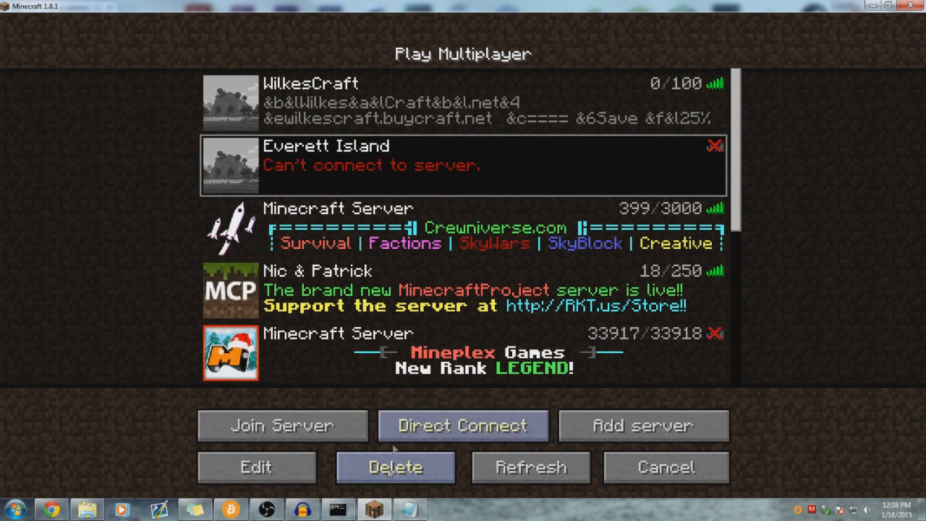
pyautogui.click(395, 466)
pyautogui.click(411, 274)
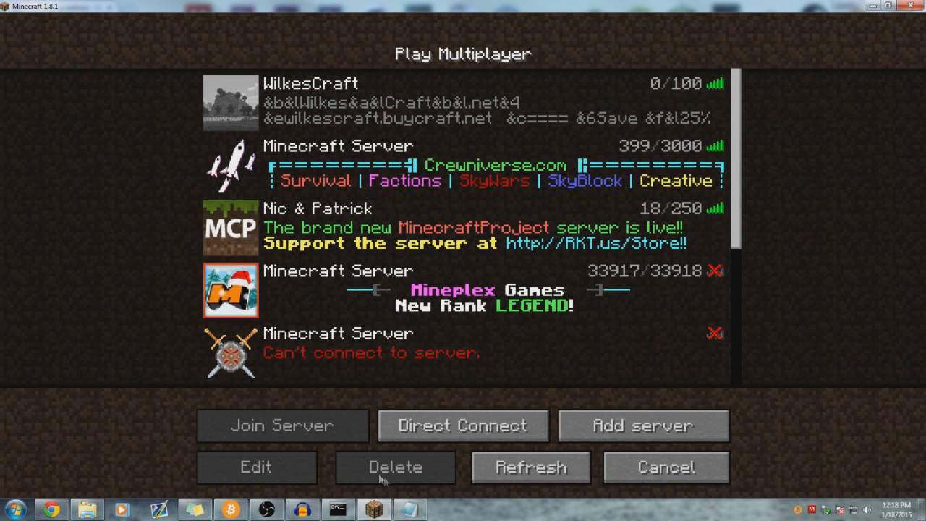
pyautogui.click(50, 511)
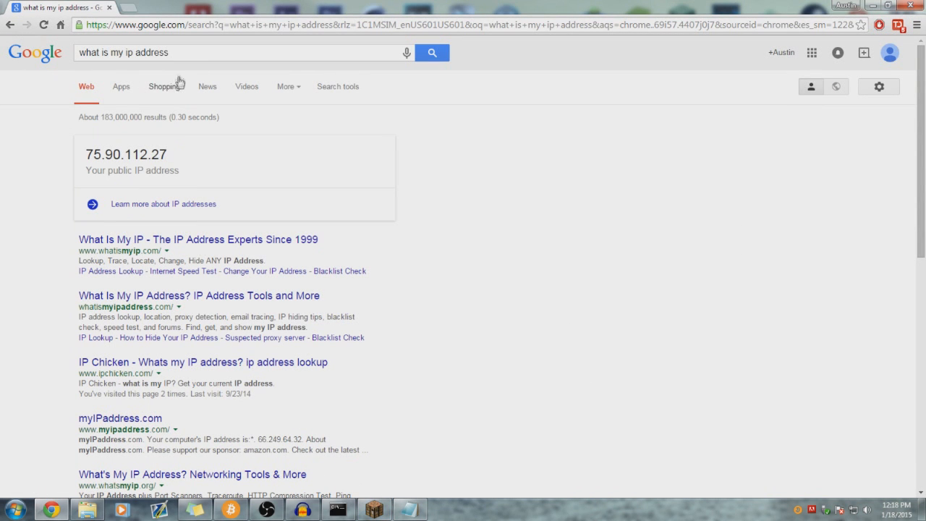
pyautogui.moveTo(179, 155); pyautogui.dragTo(100, 154)
pyautogui.click(176, 154)
pyautogui.moveTo(164, 153); pyautogui.dragTo(94, 154)
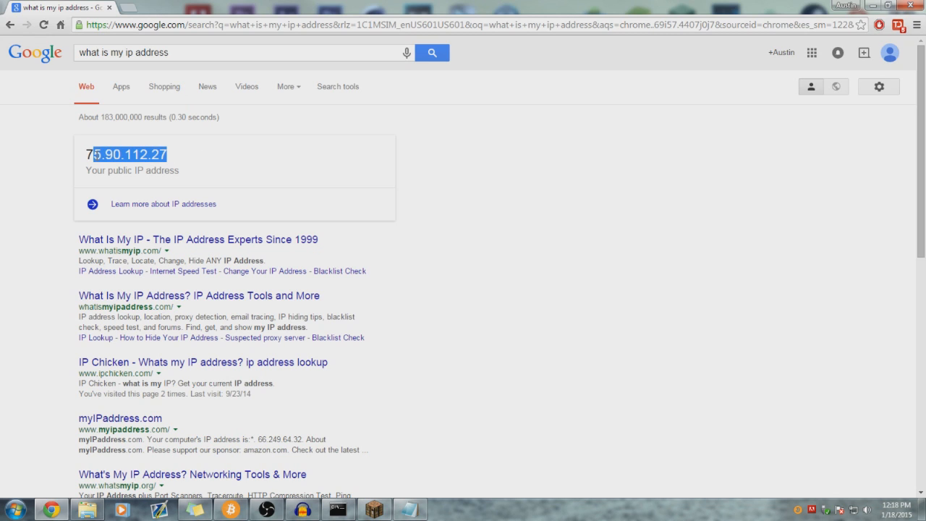
pyautogui.click(162, 154)
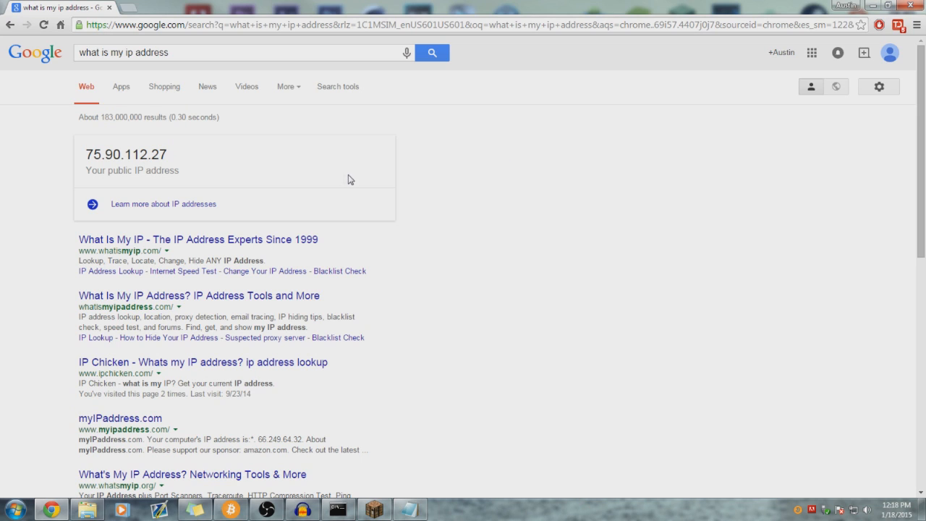
pyautogui.moveTo(165, 154); pyautogui.dragTo(80, 156)
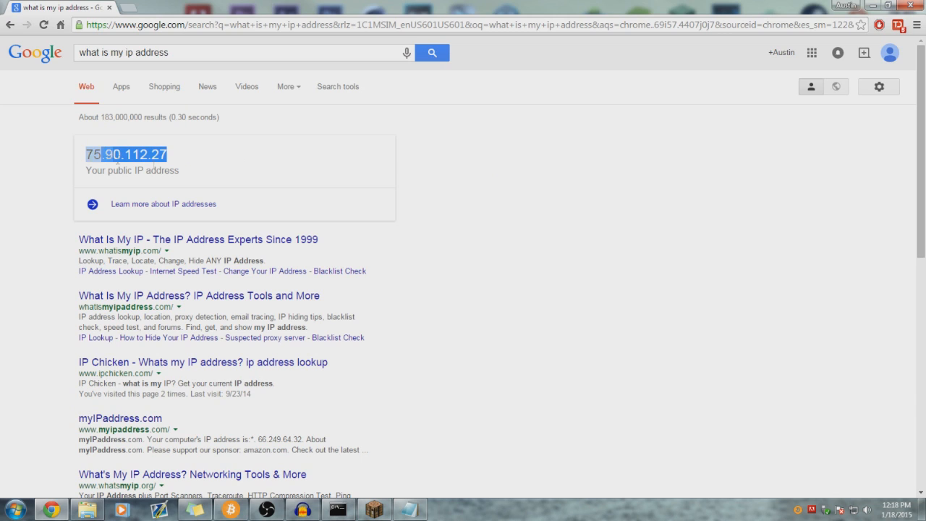
pyautogui.click(189, 160)
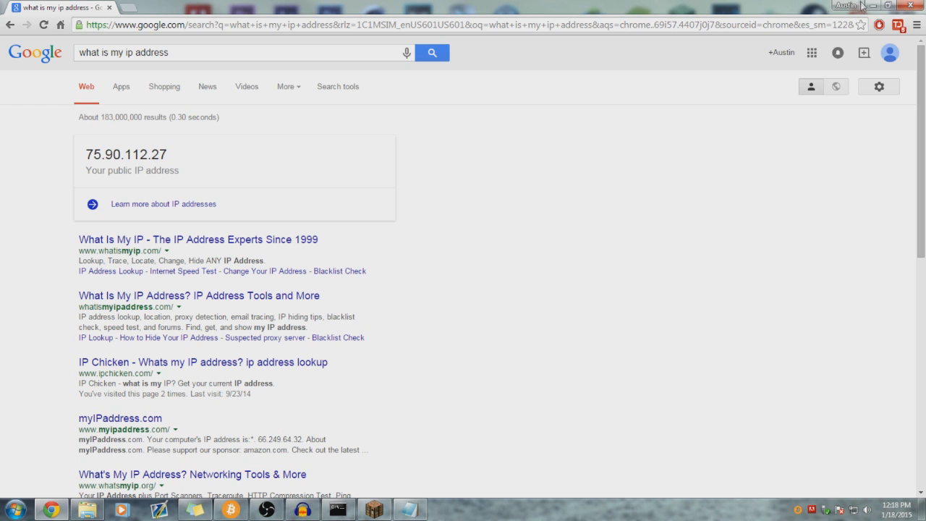
# - Go to noip.com in a new tab and sign in with a saved account's username and password
pyautogui.click(129, 8)
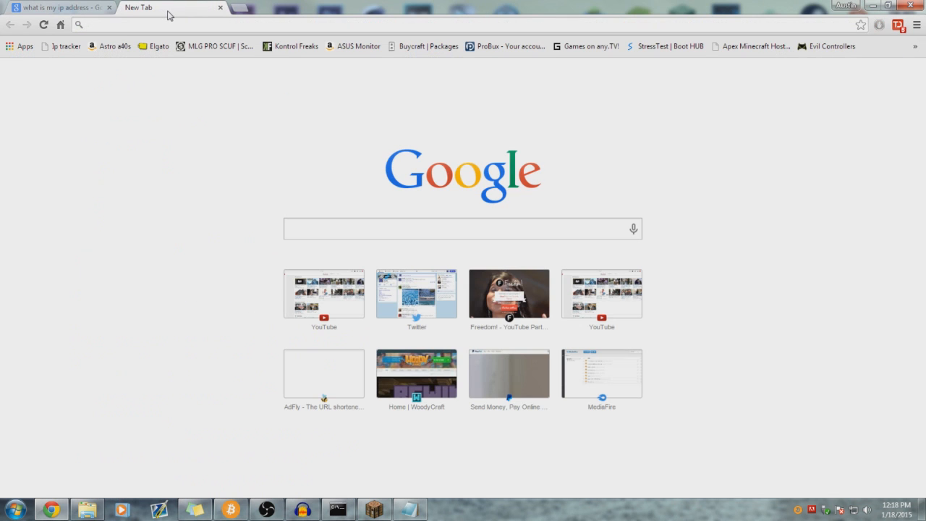
pyautogui.write('no')
pyautogui.press('Return')
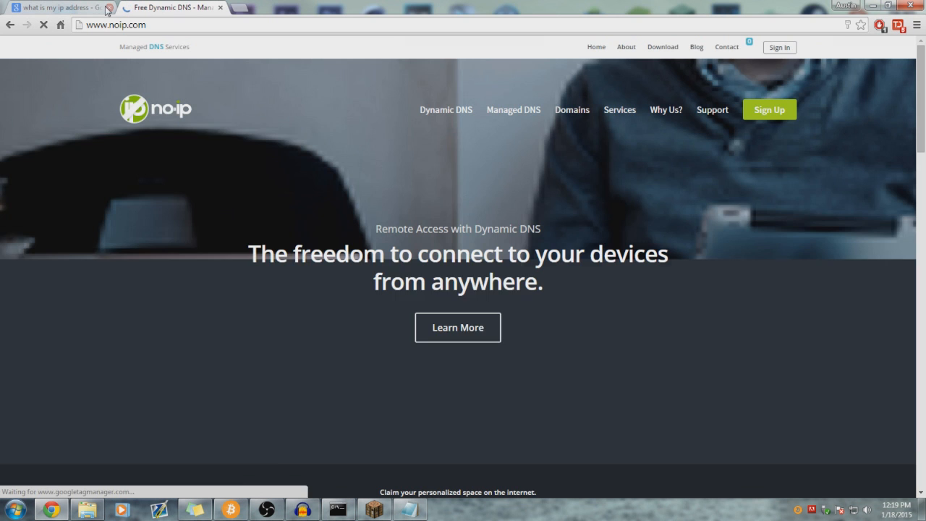
pyautogui.click(107, 8)
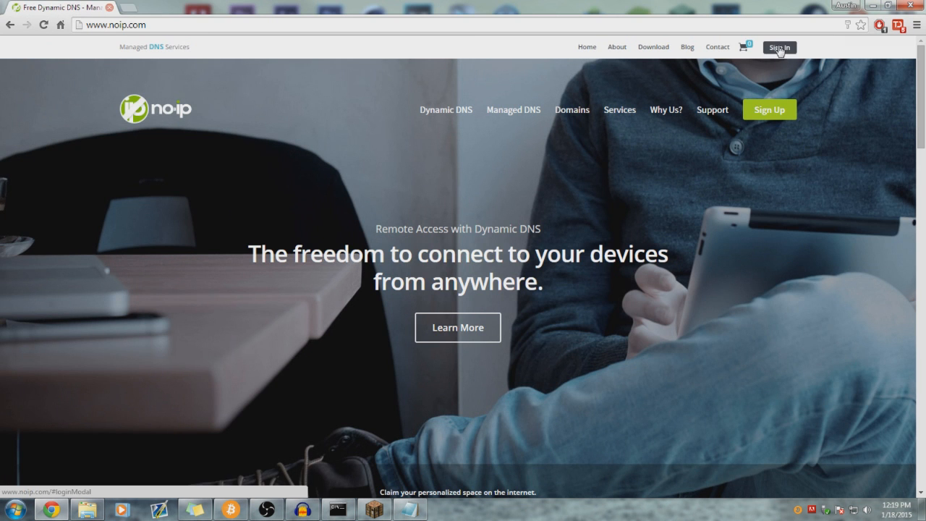
pyautogui.click(779, 48)
pyautogui.click(510, 154)
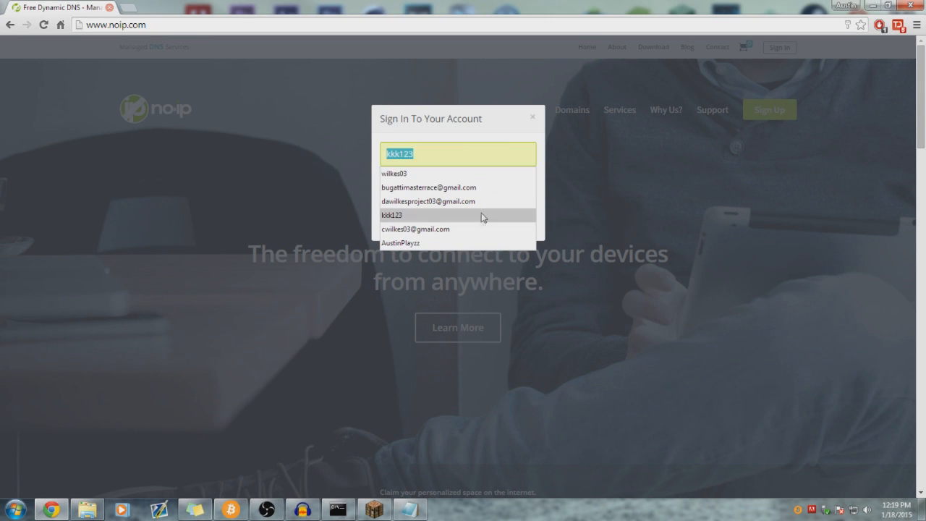
pyautogui.click(471, 186)
pyautogui.click(463, 192)
pyautogui.write('••••••••')
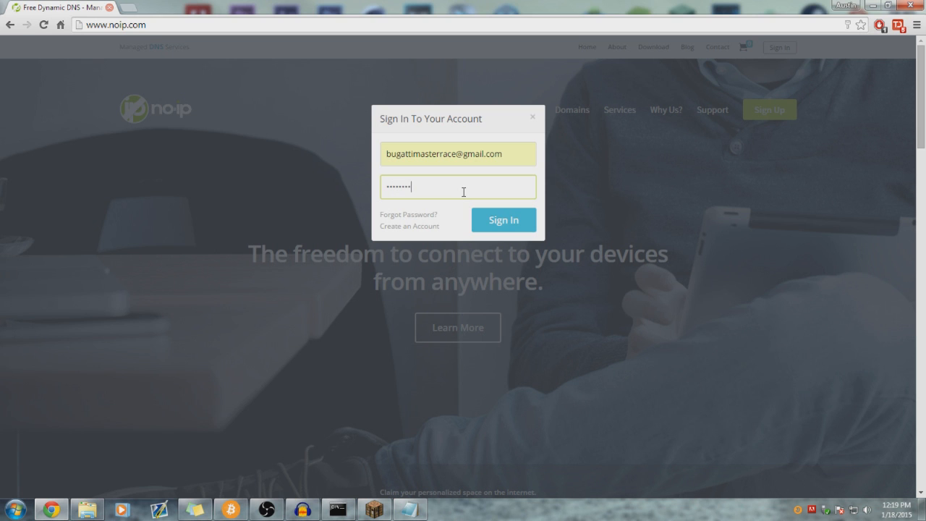
pyautogui.write('•')
pyautogui.press('Return')
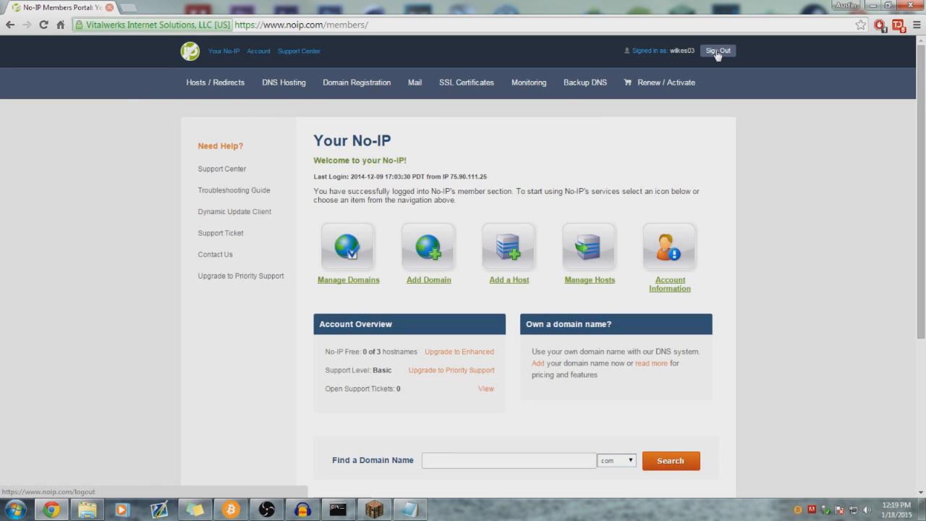
# - Sign out, then log in with a different account's e-mail and password
pyautogui.click(717, 52)
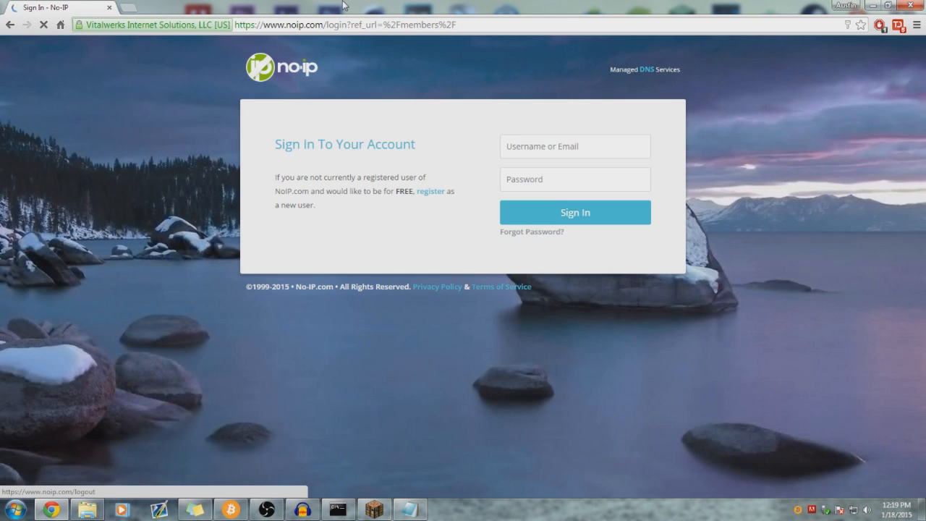
pyautogui.click(528, 145)
pyautogui.write('cwilke')
pyautogui.press('Down')
pyautogui.press('Tab')
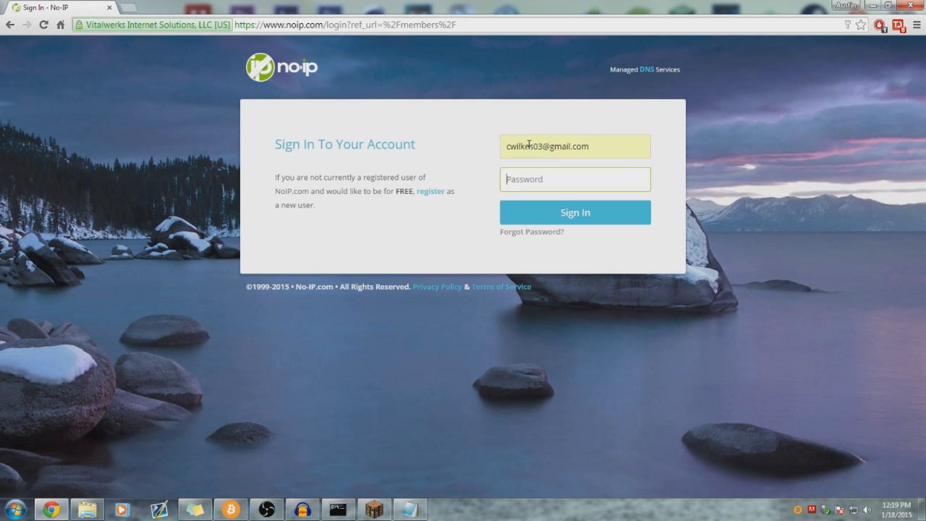
pyautogui.write('••')
pyautogui.press('Return')
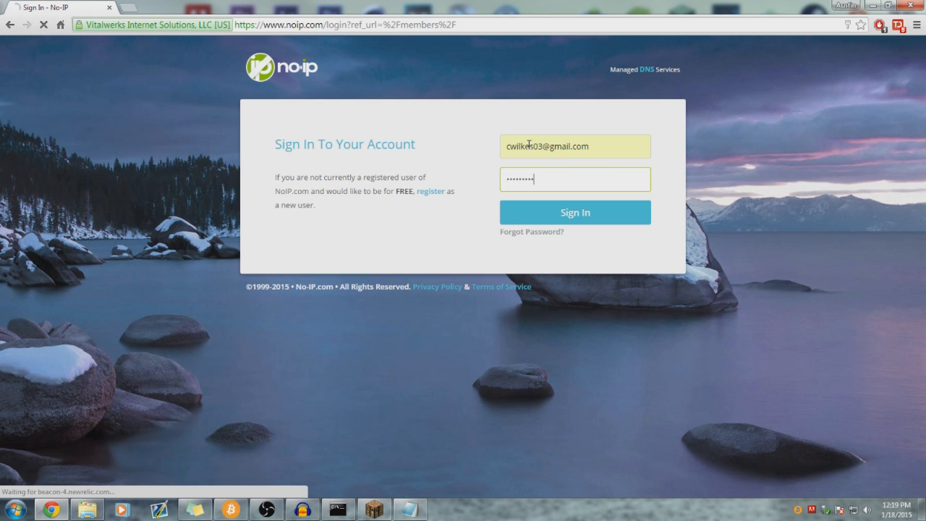
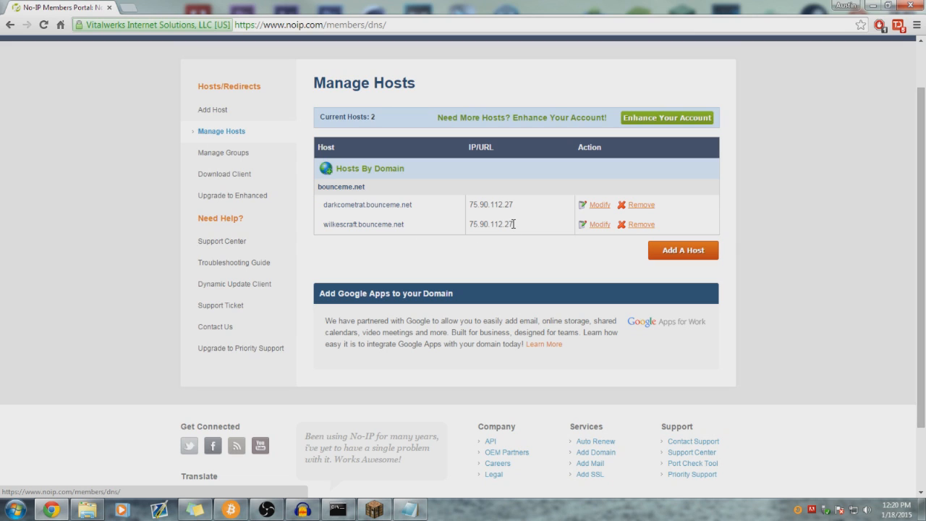
pyautogui.moveTo(509, 225); pyautogui.dragTo(477, 226)
pyautogui.moveTo(515, 226); pyautogui.dragTo(477, 227)
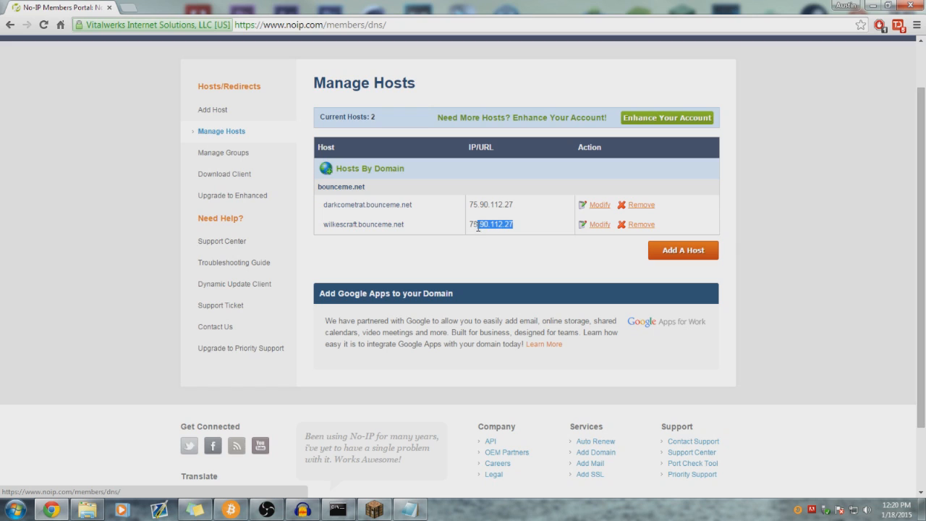
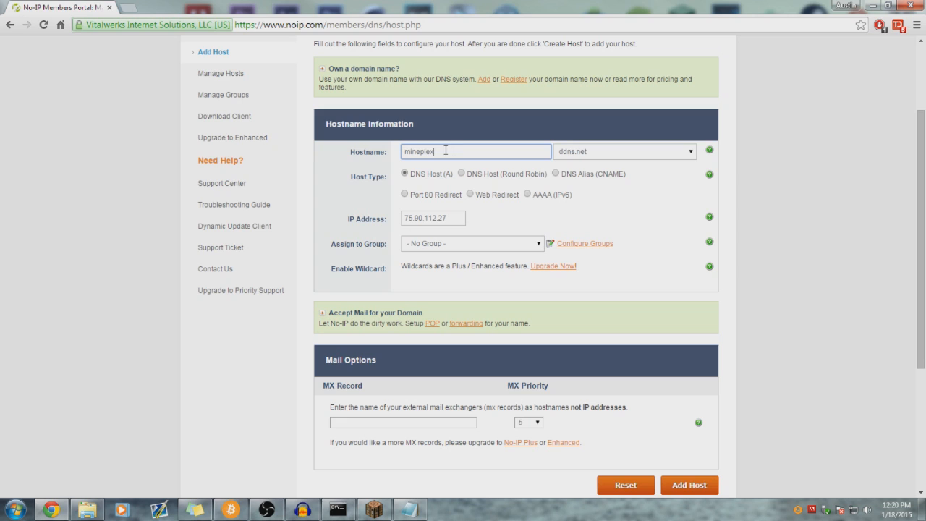
# - Replace 'mineplex' in the Hostname field with the new test-server hostname
pyautogui.moveTo(465, 153); pyautogui.dragTo(370, 150)
pyautogui.press('BackSpace')
pyautogui.write('server')
# - Review the hostname and available domains, keeping ddns.net as the domain
pyautogui.click(618, 153)
pyautogui.click(567, 153)
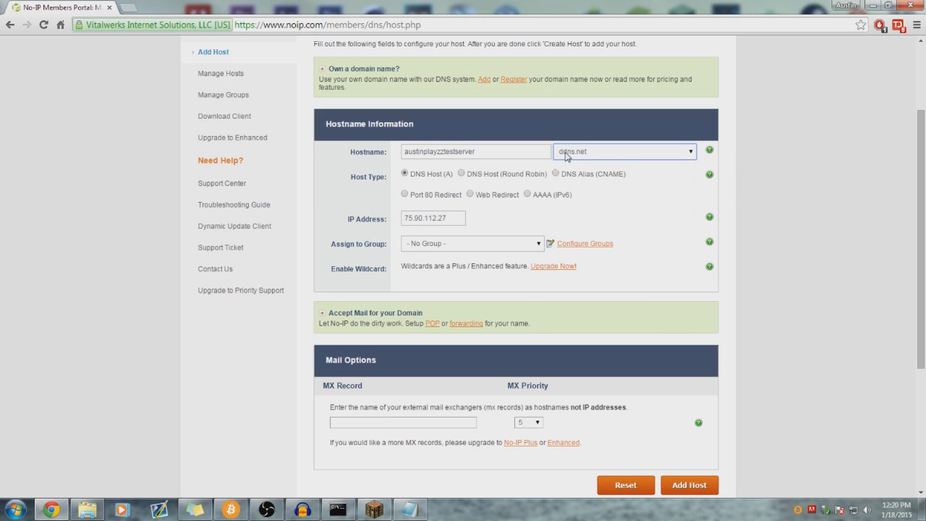
pyautogui.click(537, 153)
pyautogui.moveTo(483, 151); pyautogui.dragTo(403, 152)
pyautogui.click(498, 157)
pyautogui.click(639, 155)
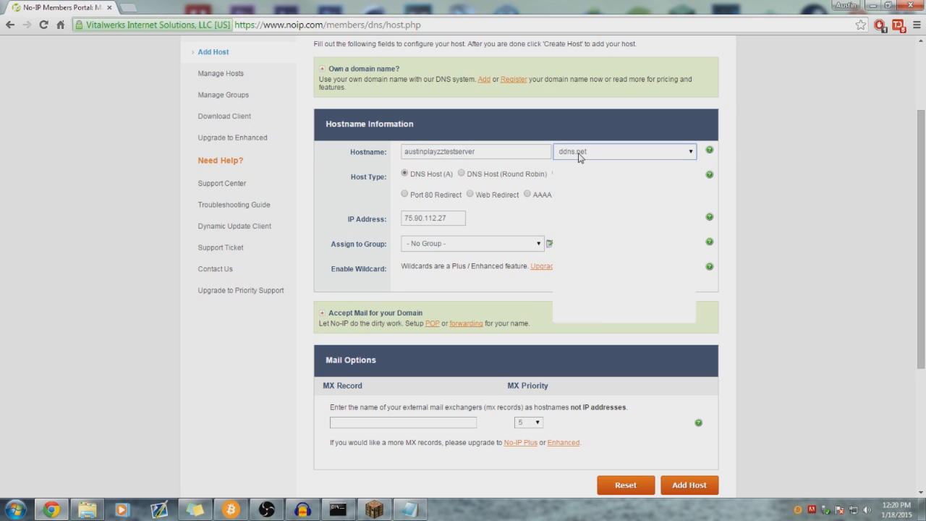
pyautogui.moveTo(692, 247); pyautogui.dragTo(698, 165)
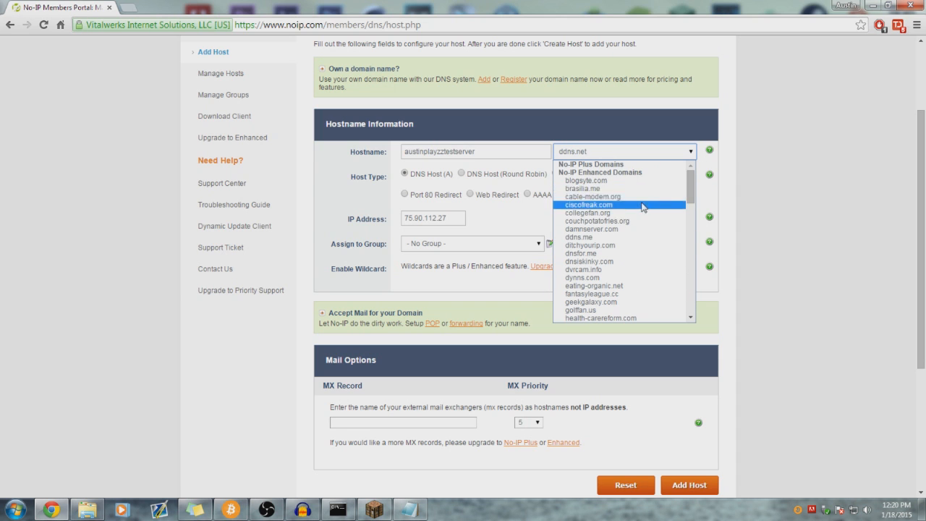
pyautogui.moveTo(690, 191); pyautogui.dragTo(687, 269)
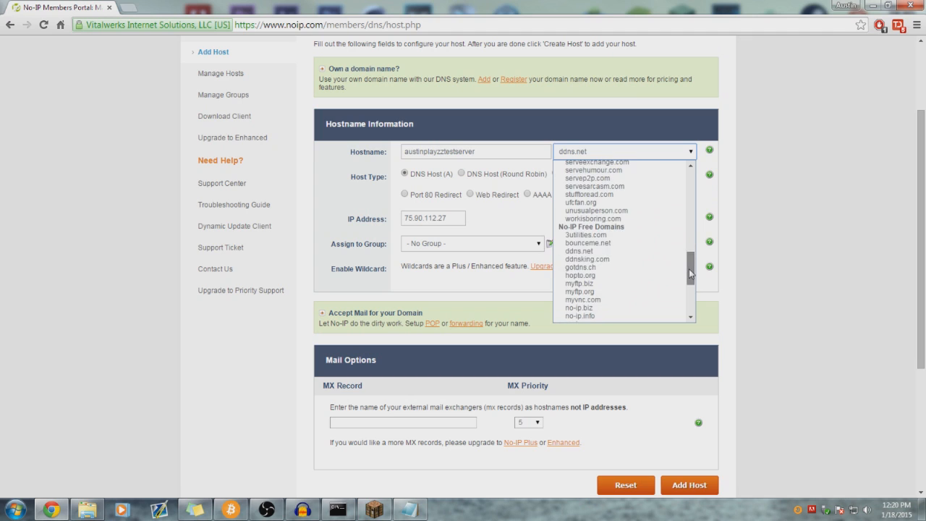
pyautogui.click(587, 256)
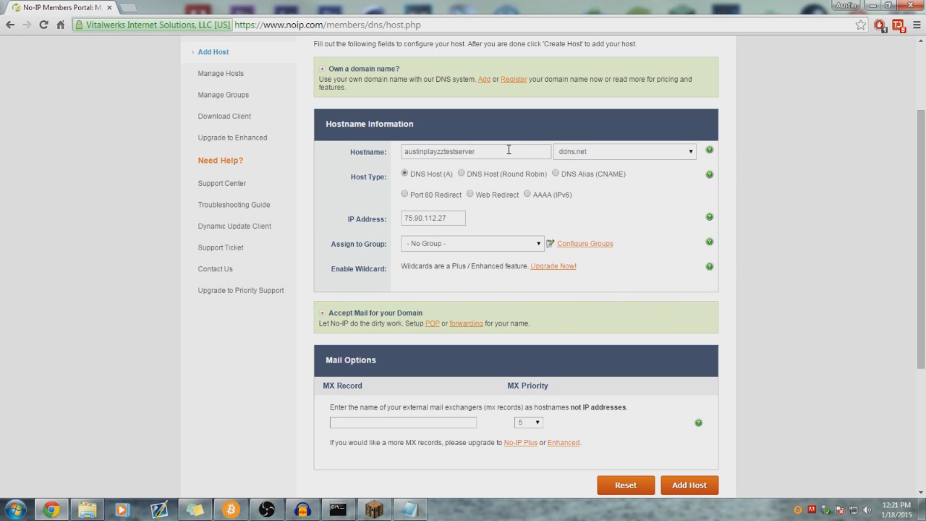
pyautogui.moveTo(480, 154); pyautogui.dragTo(533, 170)
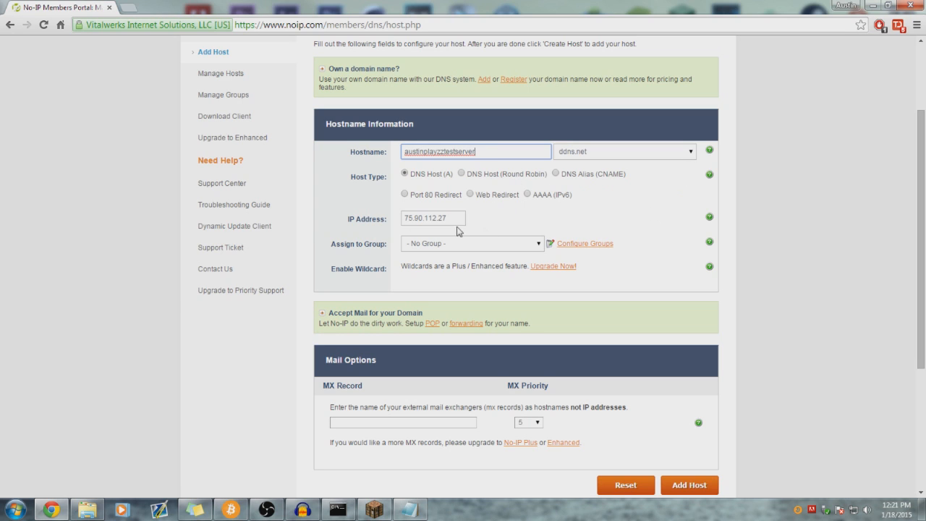
pyautogui.moveTo(453, 218); pyautogui.dragTo(487, 214)
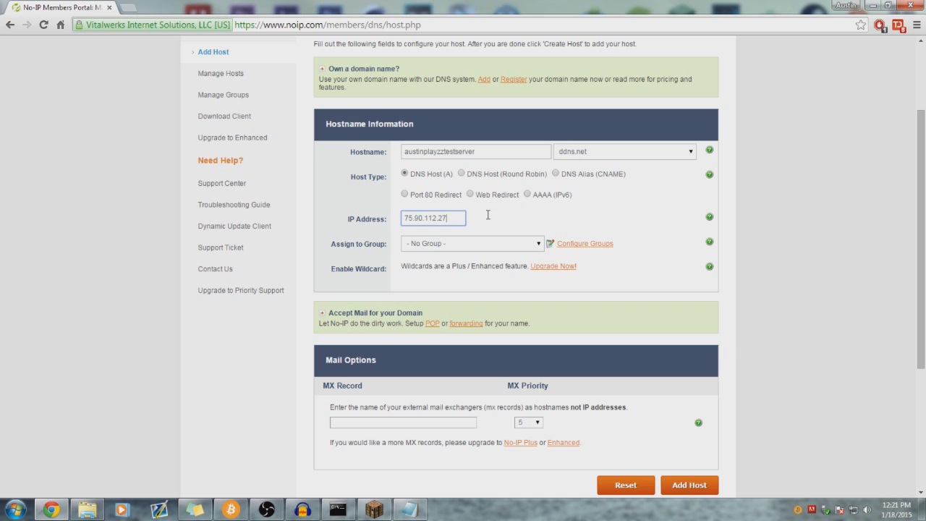
pyautogui.click(127, 7)
pyautogui.write('what is my')
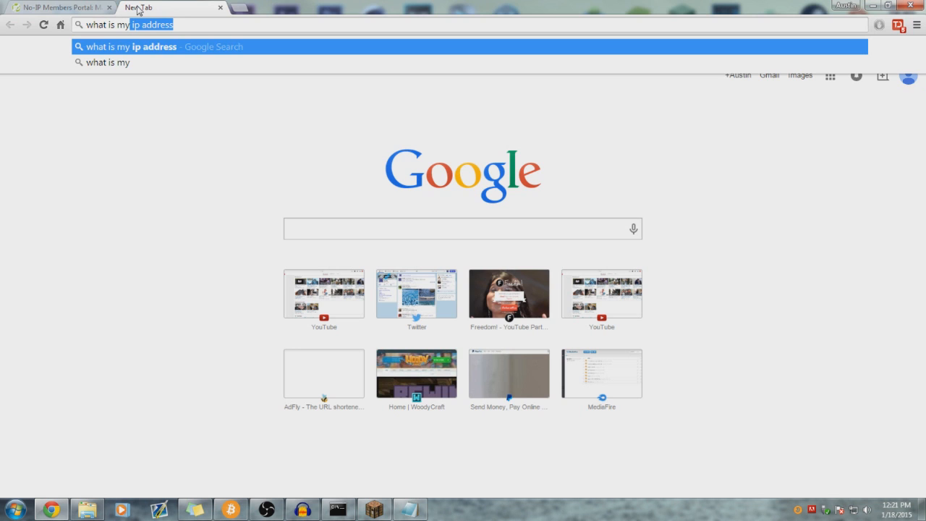
pyautogui.press('Return')
# - Return to the No-IP host form and scroll down toward the Add Host button
pyautogui.hotkey('ctrl', 'Tab')
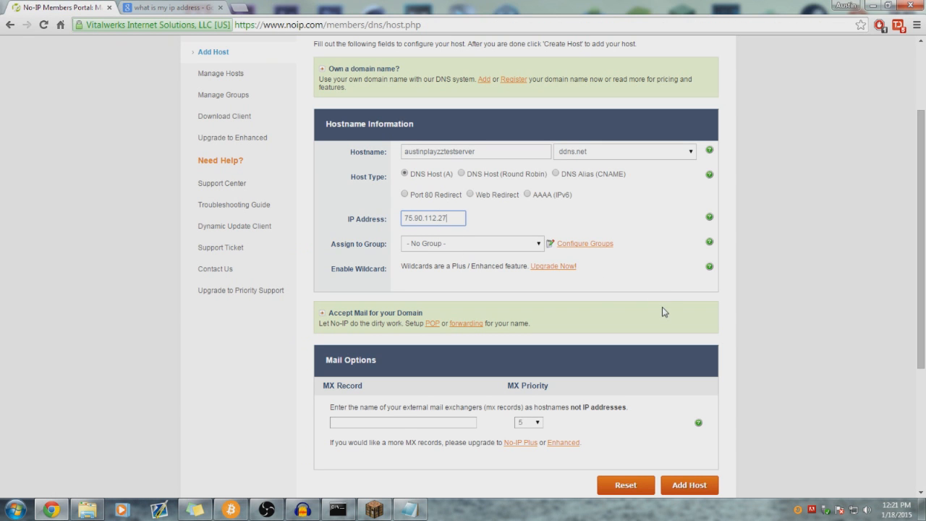
pyautogui.click(839, 340)
pyautogui.scroll(-3, 838, 337)
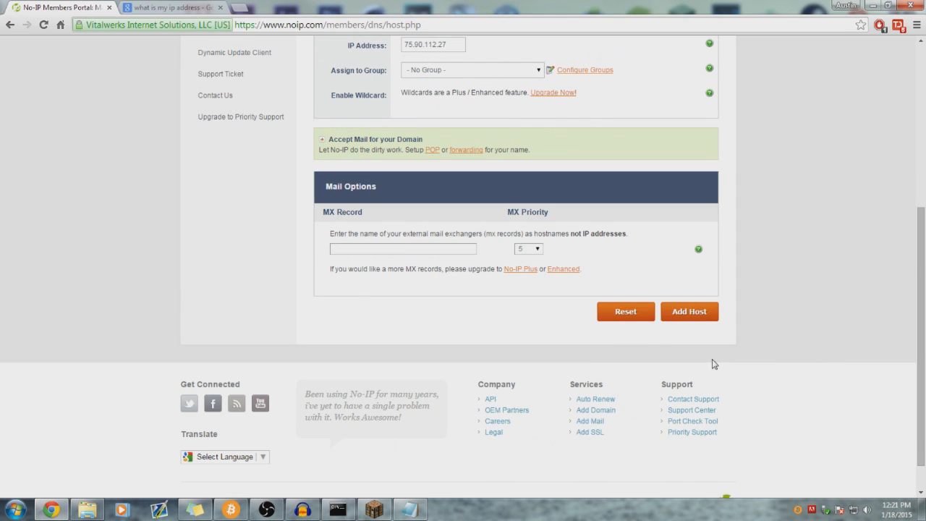
# - Submit the host and read the 'Your host name exceeds the character limit' error on Manage Hosts
pyautogui.click(690, 312)
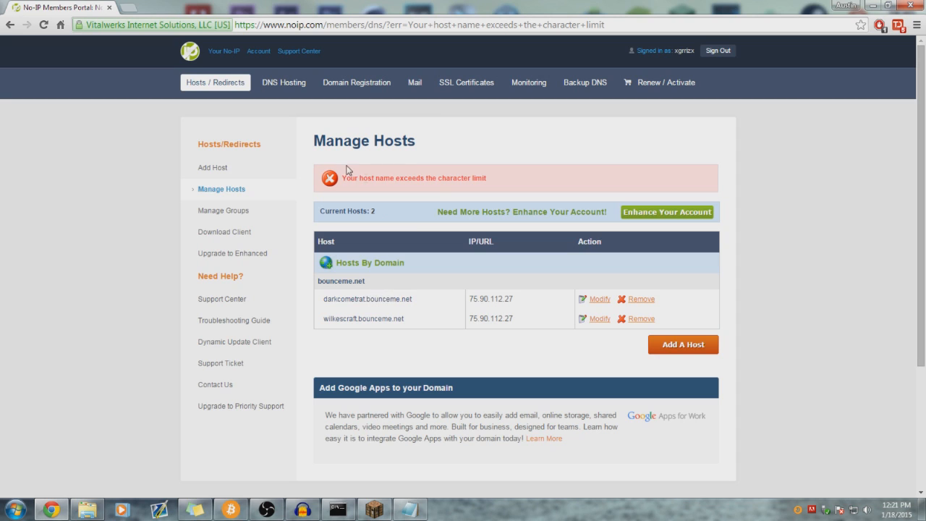
pyautogui.moveTo(344, 177)
pyautogui.mouseDown()
pyautogui.moveTo(485, 179)
pyautogui.moveTo(354, 181)
pyautogui.mouseUp()
pyautogui.moveTo(318, 322); pyautogui.dragTo(417, 322)
pyautogui.click(415, 329)
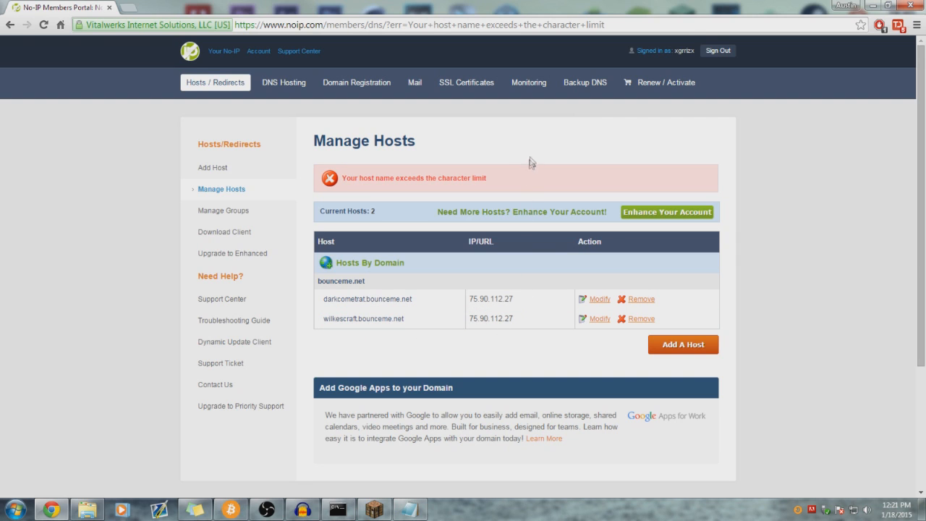
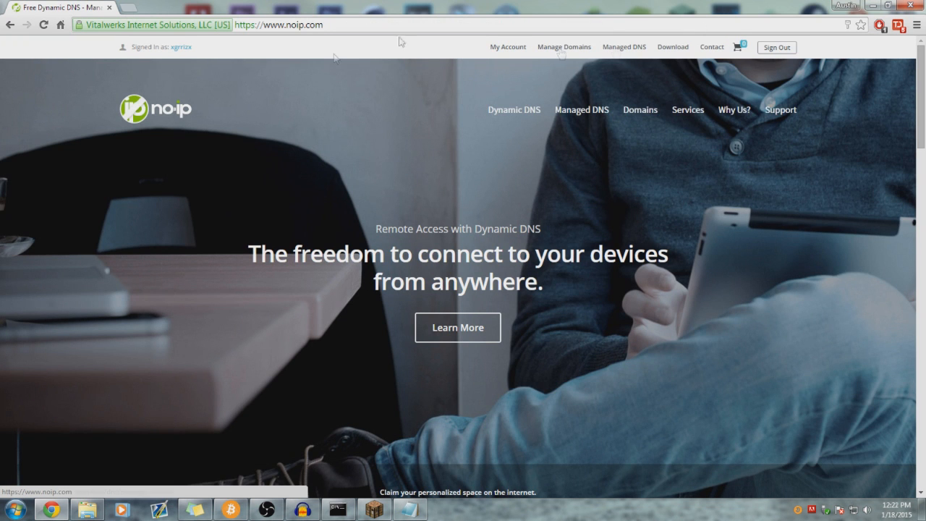
# - Download DUCSetup_v4_1_0.exe from No-IP's Windows download page, then dismiss the 'Get Connected' popup and minimize Chrome
pyautogui.click(671, 47)
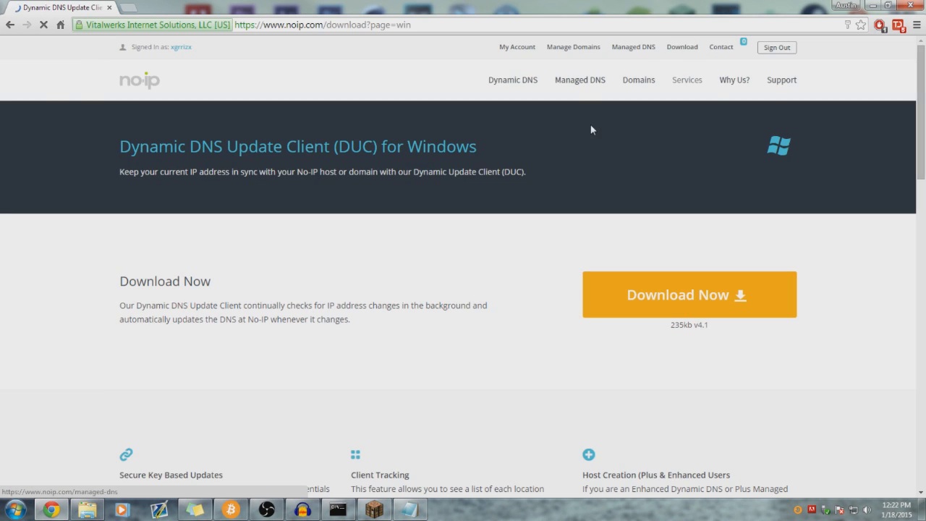
pyautogui.scroll(-2, 608, 221)
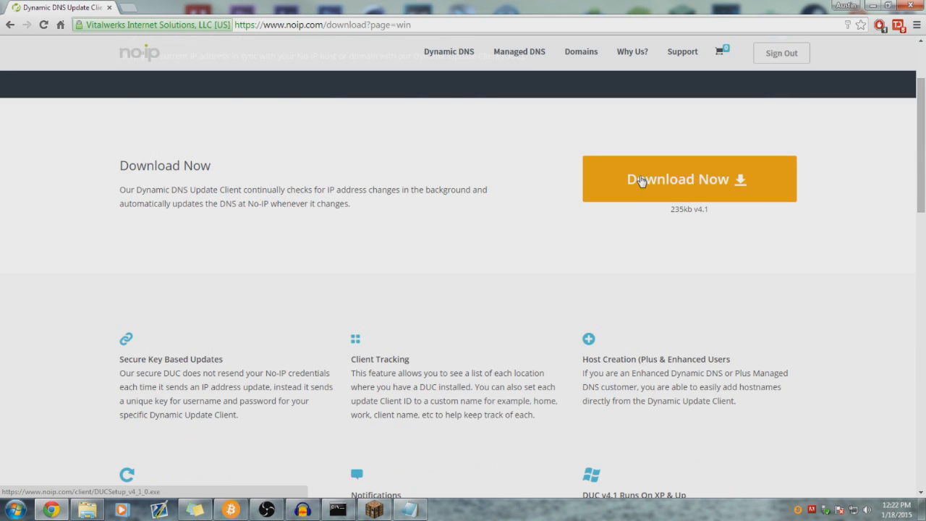
pyautogui.click(673, 182)
pyautogui.click(118, 488)
pyautogui.click(324, 415)
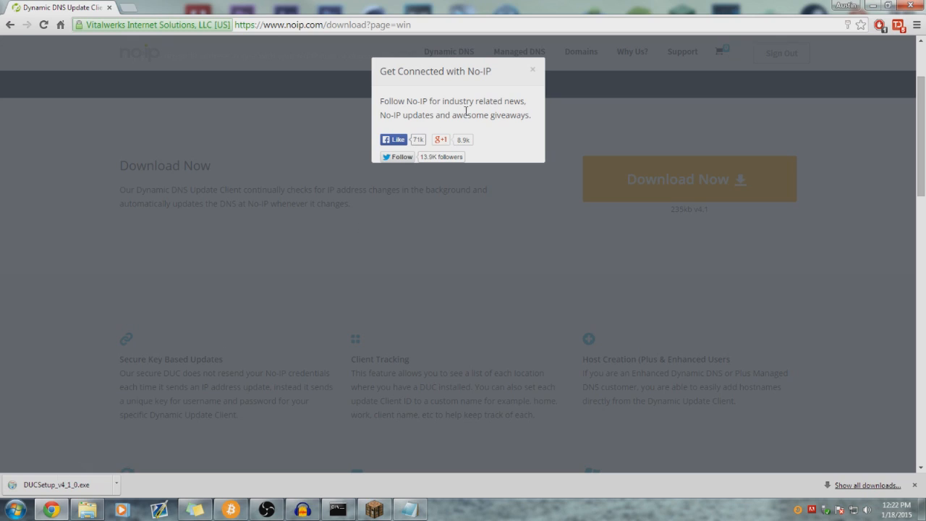
pyautogui.click(532, 70)
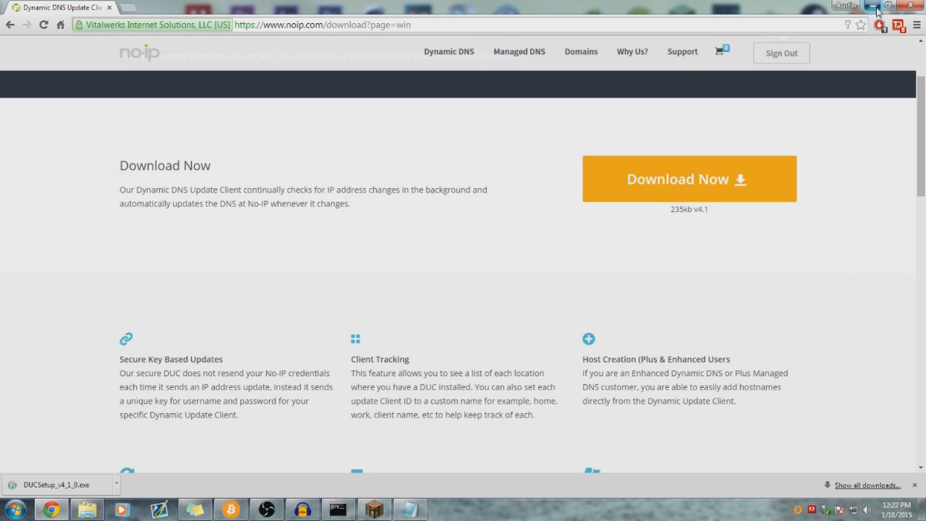
pyautogui.click(874, 8)
# - Launch No-IP DUC v4.1.0 from the DUC40 desktop shortcut, showing 2 hosts updated
pyautogui.click(541, 33)
pyautogui.moveTo(51, 154); pyautogui.dragTo(76, 147)
pyautogui.doubleClick(76, 146)
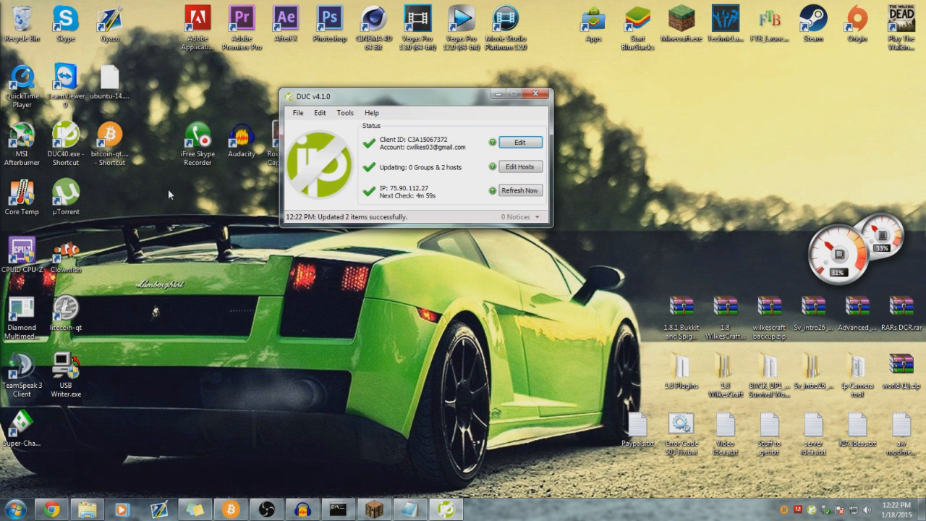
pyautogui.click(63, 138)
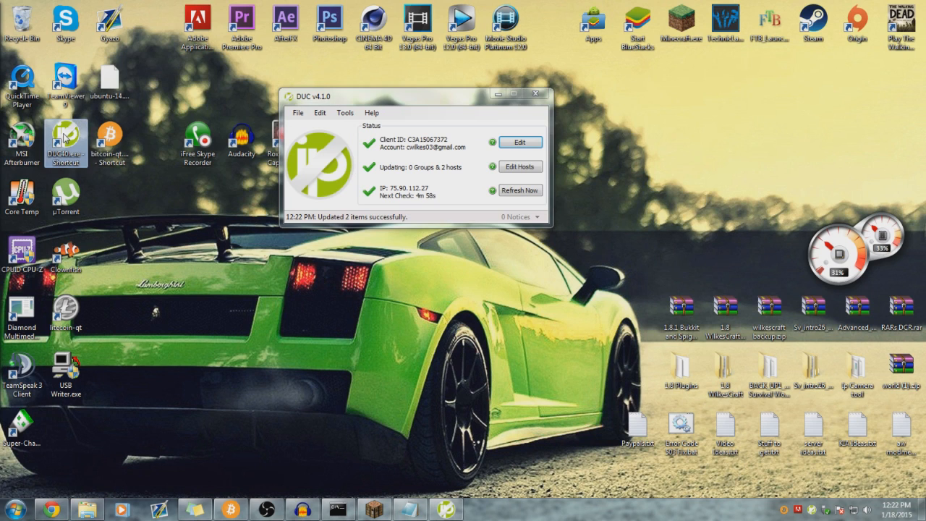
pyautogui.click(101, 183)
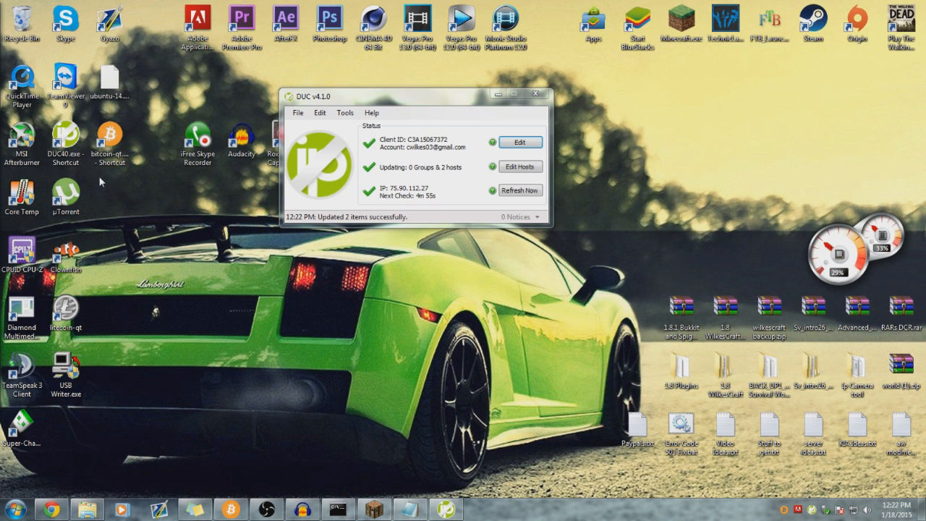
# - Search the Program Files folder on the 120GB SSD C: drive for No-IP
pyautogui.click(85, 506)
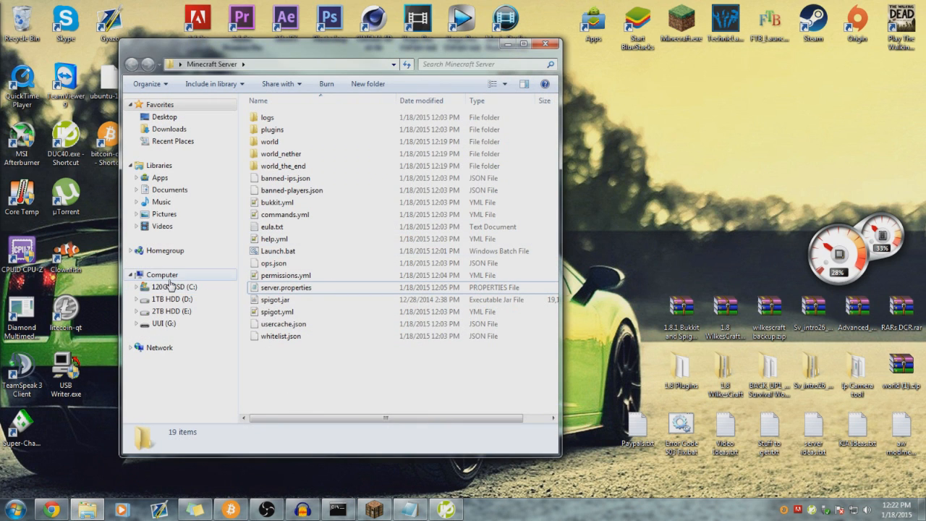
pyautogui.click(167, 277)
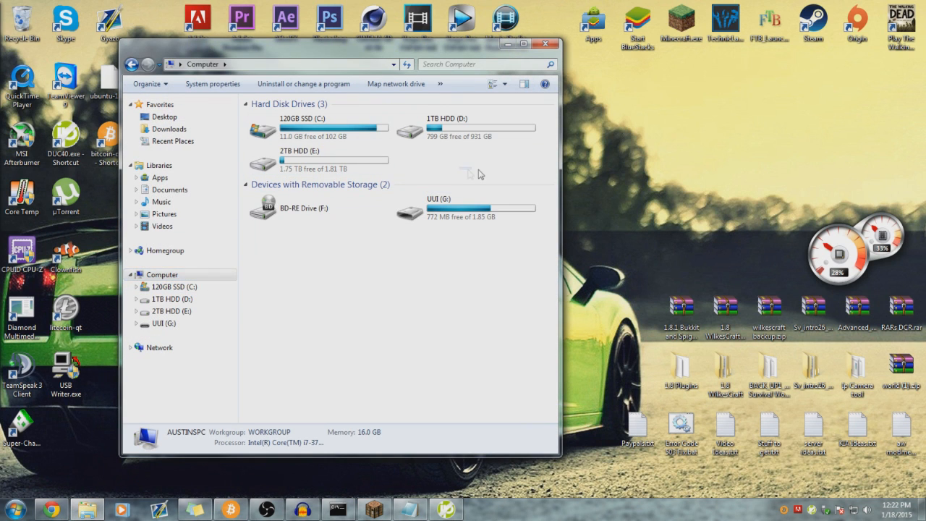
pyautogui.moveTo(489, 174); pyautogui.dragTo(457, 171)
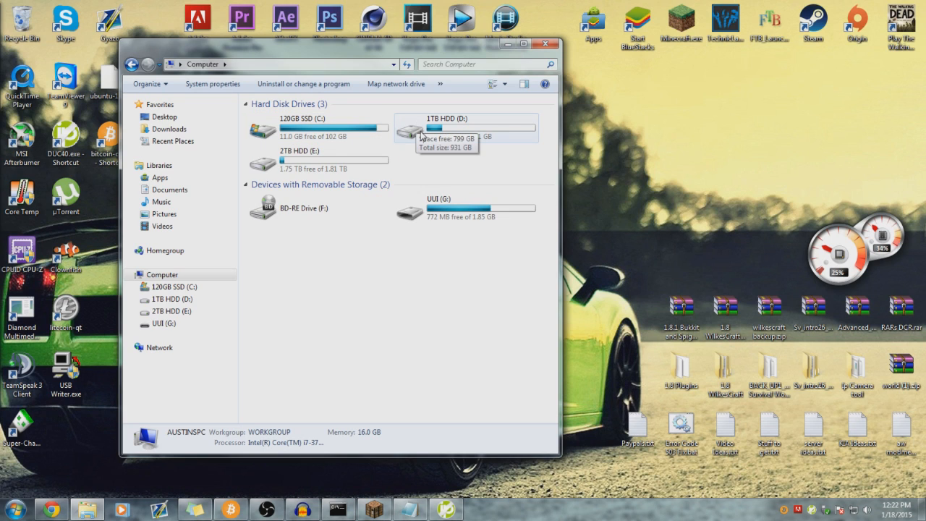
pyautogui.moveTo(426, 160)
pyautogui.mouseDown()
pyautogui.moveTo(402, 152)
pyautogui.moveTo(425, 158)
pyautogui.mouseUp()
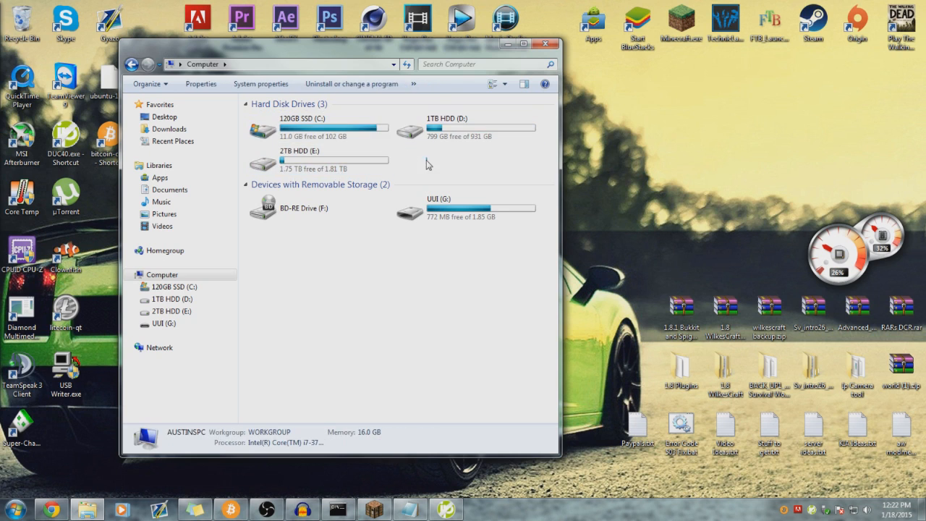
pyautogui.doubleClick(337, 130)
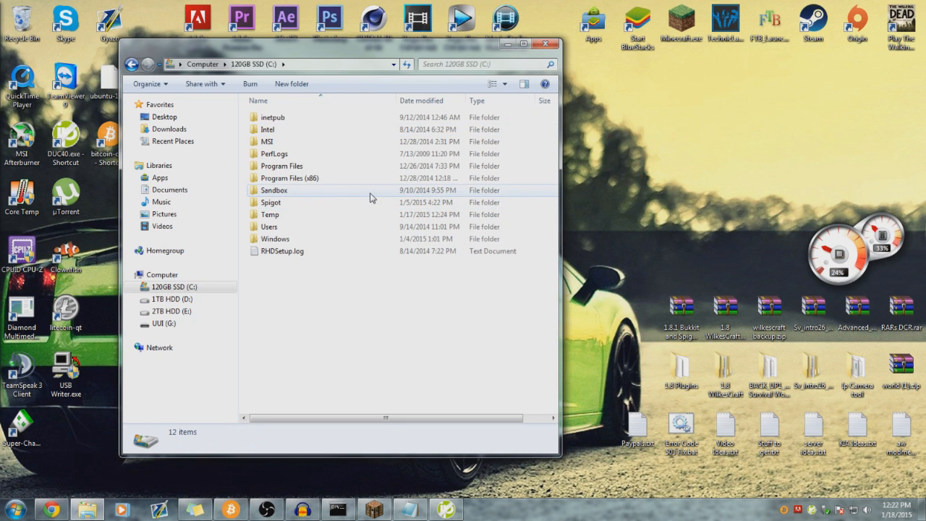
pyautogui.doubleClick(309, 168)
pyautogui.click(337, 287)
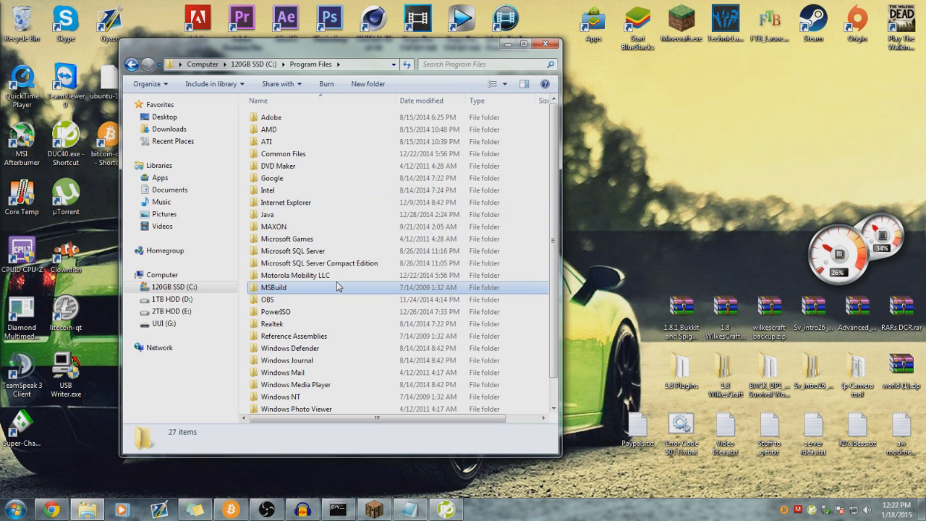
pyautogui.scroll(-1, 290, 199)
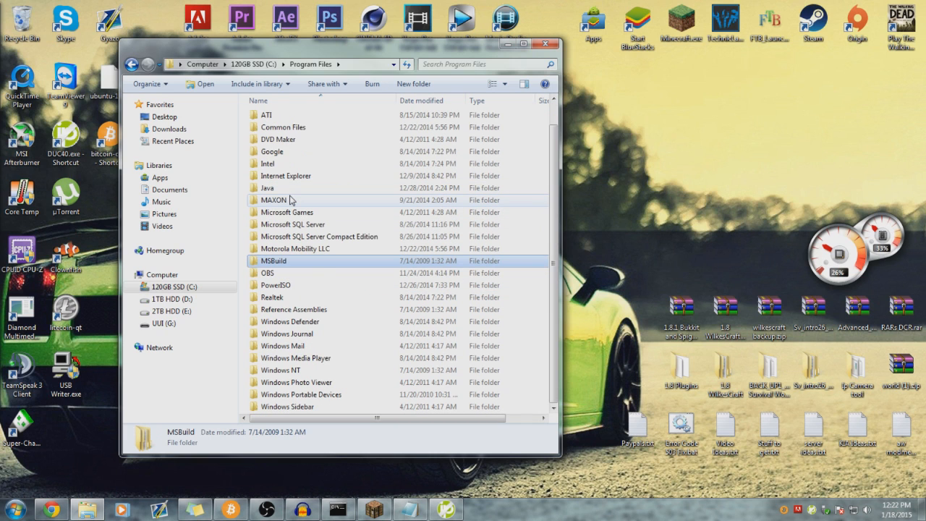
pyautogui.scroll(1, 292, 201)
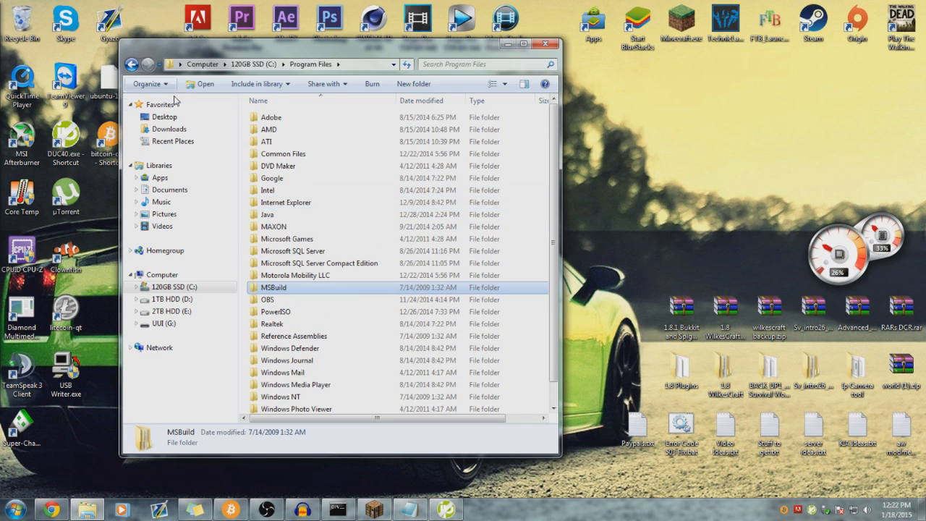
# - Search the Program Files (x86) folder on C: for No-IP
pyautogui.click(131, 65)
pyautogui.doubleClick(294, 180)
pyautogui.click(271, 337)
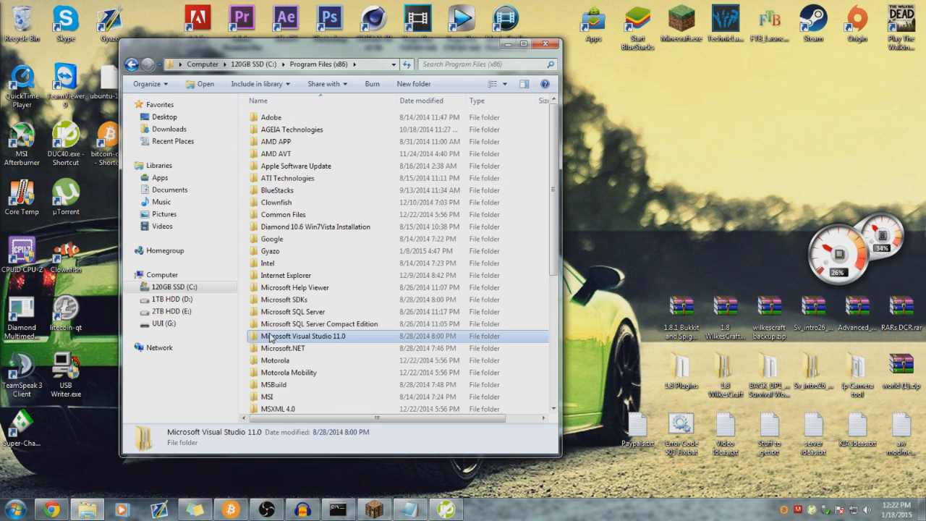
pyautogui.scroll(-4, 271, 338)
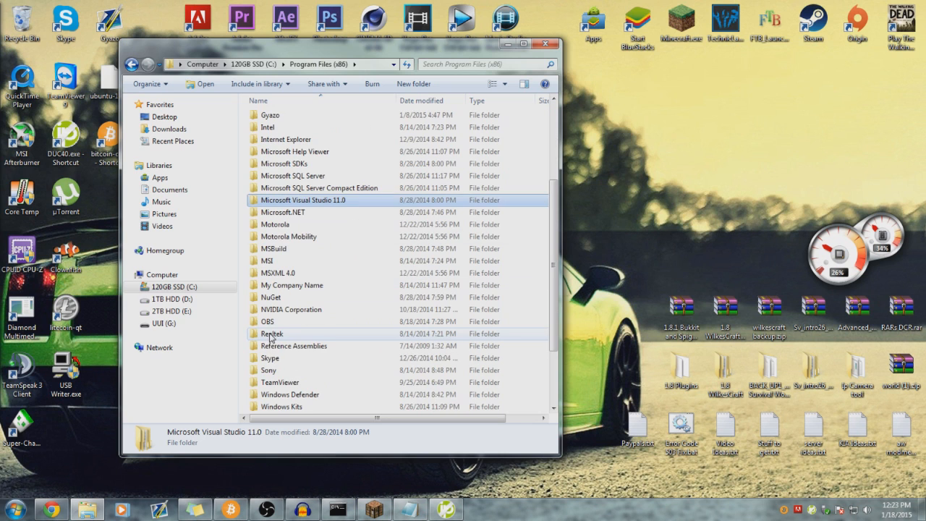
pyautogui.scroll(-2, 354, 335)
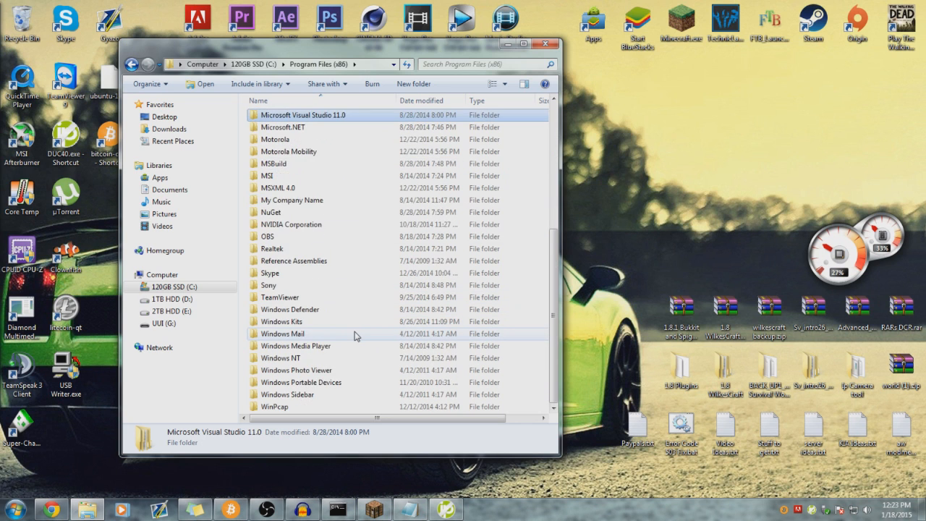
pyautogui.scroll(6, 354, 335)
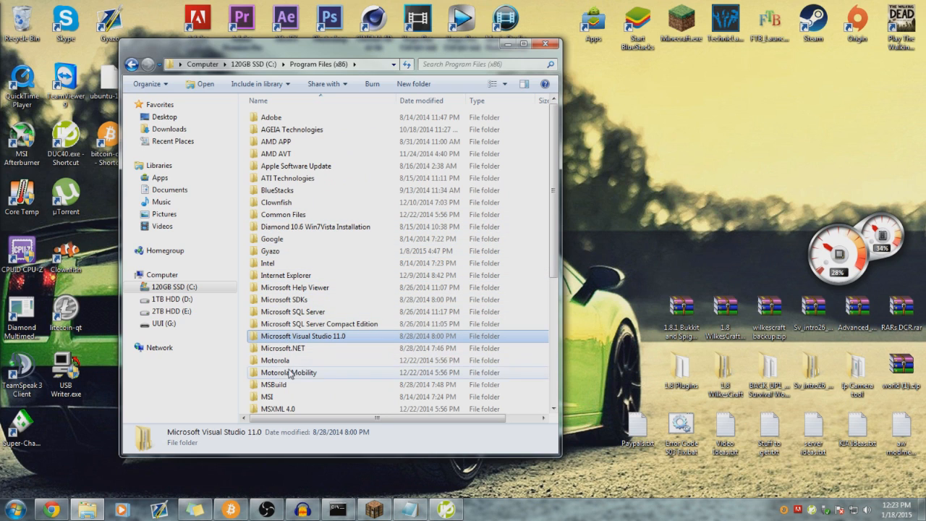
# - Open 1TB HDD (D:) > Program Files > No-IP and bring up DUC40.exe's context menu
pyautogui.click(181, 298)
pyautogui.doubleClick(293, 168)
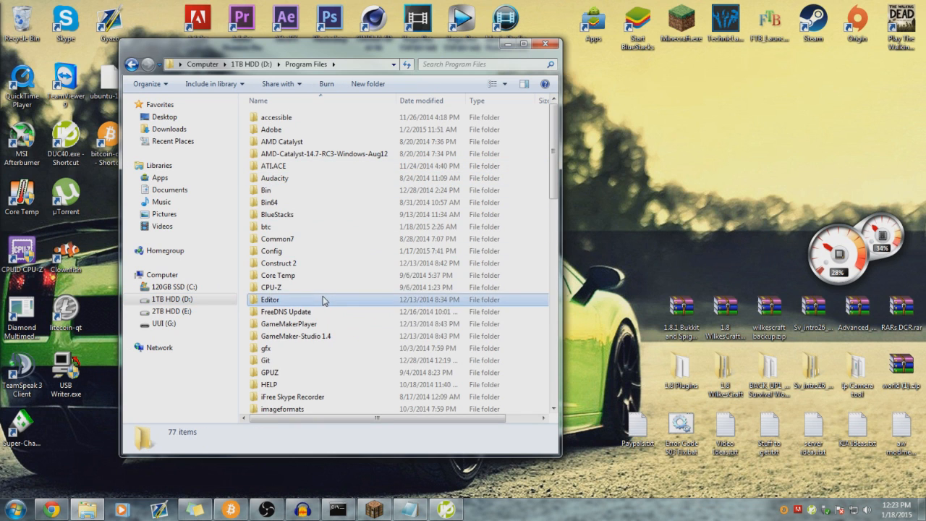
pyautogui.click(323, 300)
pyautogui.scroll(-7, 323, 298)
pyautogui.doubleClick(269, 285)
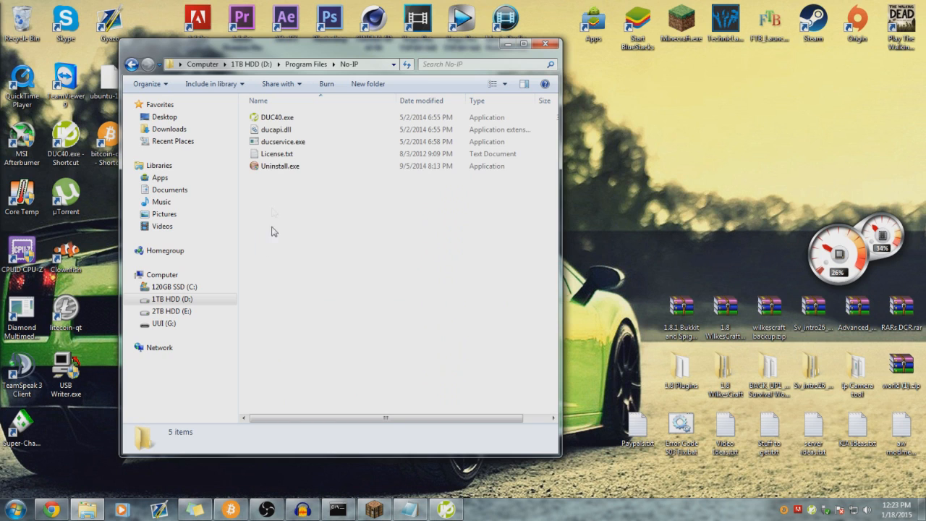
pyautogui.click(271, 118)
pyautogui.rightClick(273, 122)
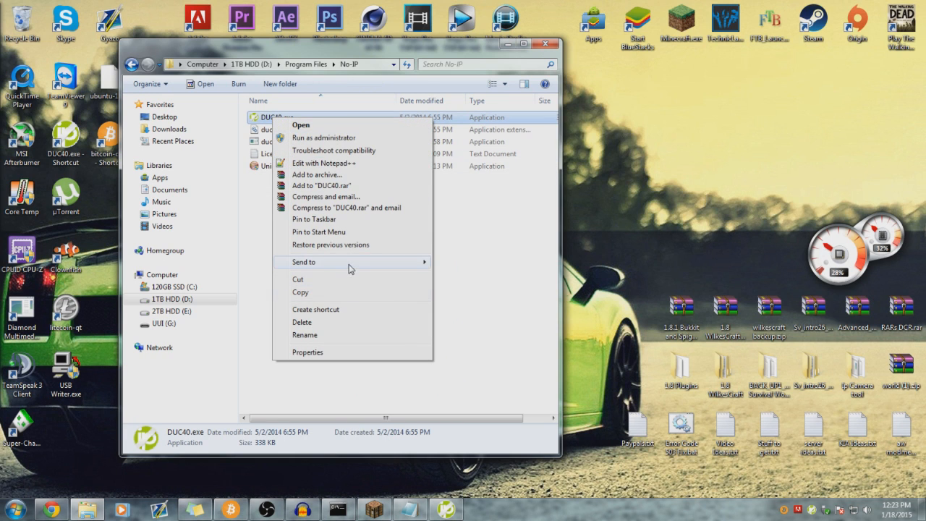
pyautogui.moveTo(351, 265)
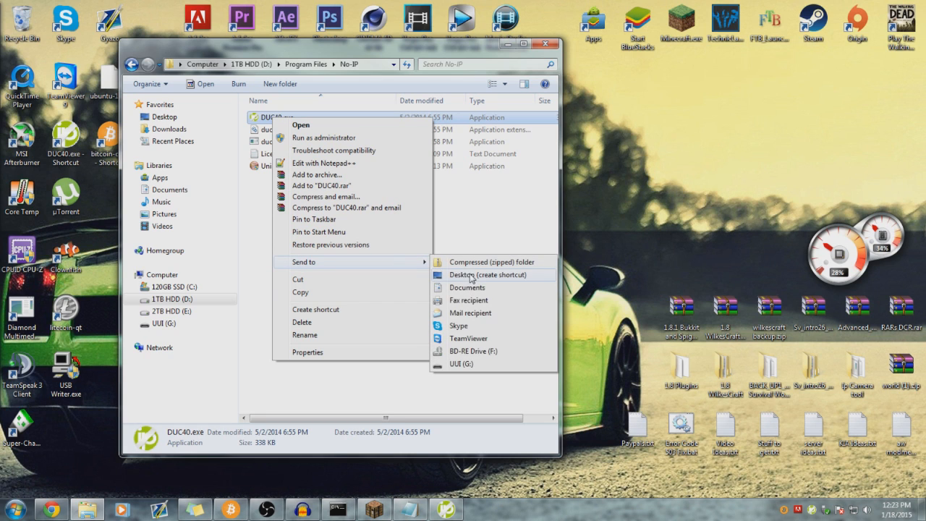
# - Start DUC40.exe and reposition the No-IP DUC window
pyautogui.click(546, 44)
pyautogui.moveTo(392, 103); pyautogui.dragTo(355, 94)
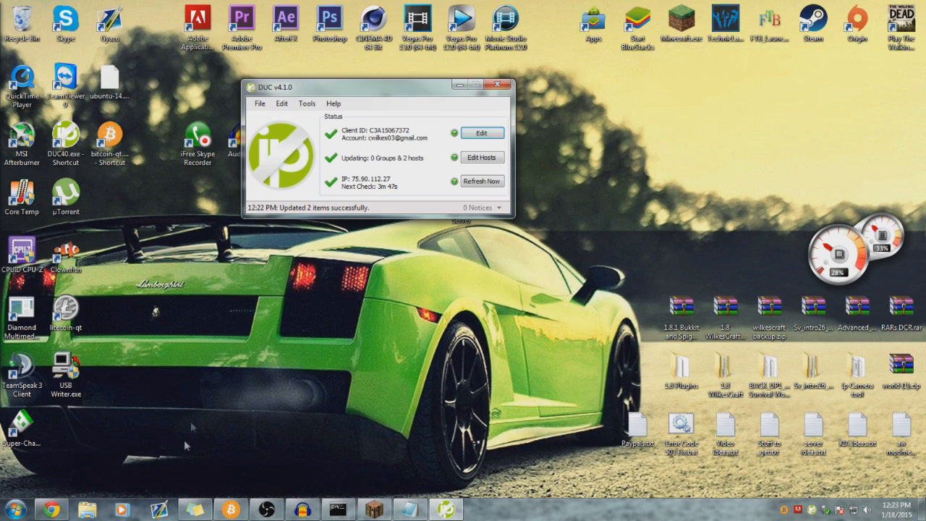
pyautogui.click(51, 510)
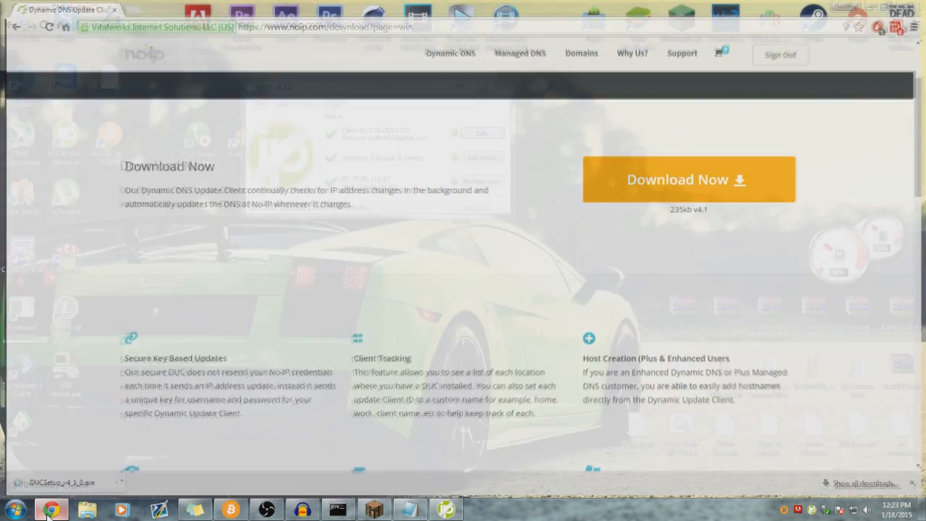
pyautogui.click(48, 516)
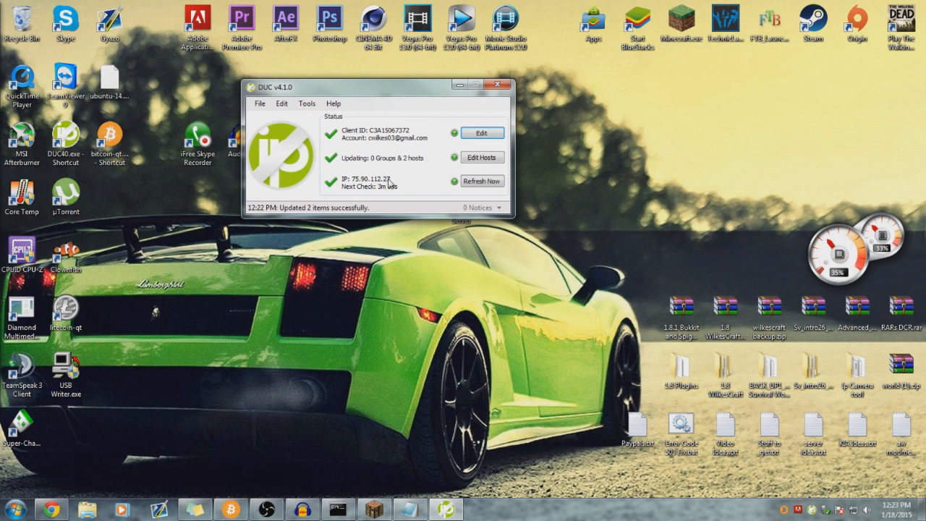
# - Confirm the darkcometrat and wilkescraft hosts are selected, then return to noip.com's home page in Chrome
pyautogui.click(478, 158)
pyautogui.click(473, 161)
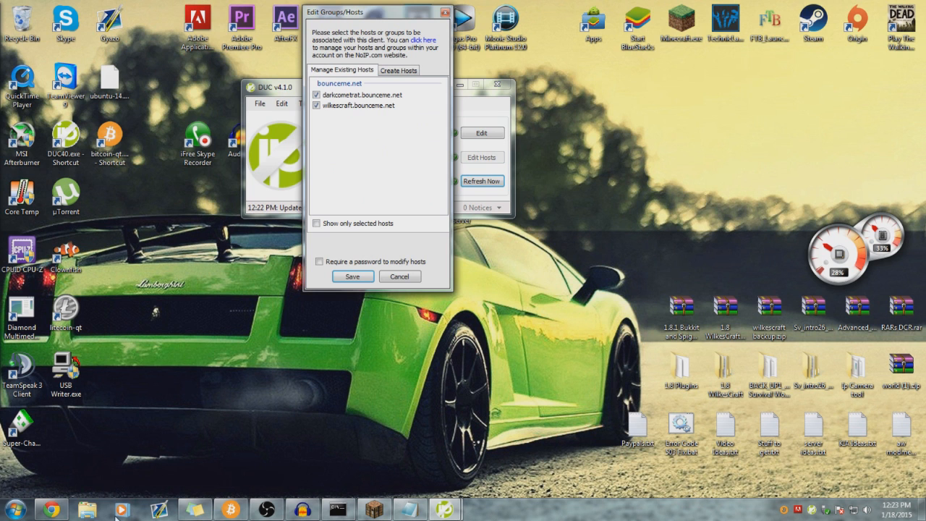
pyautogui.click(50, 510)
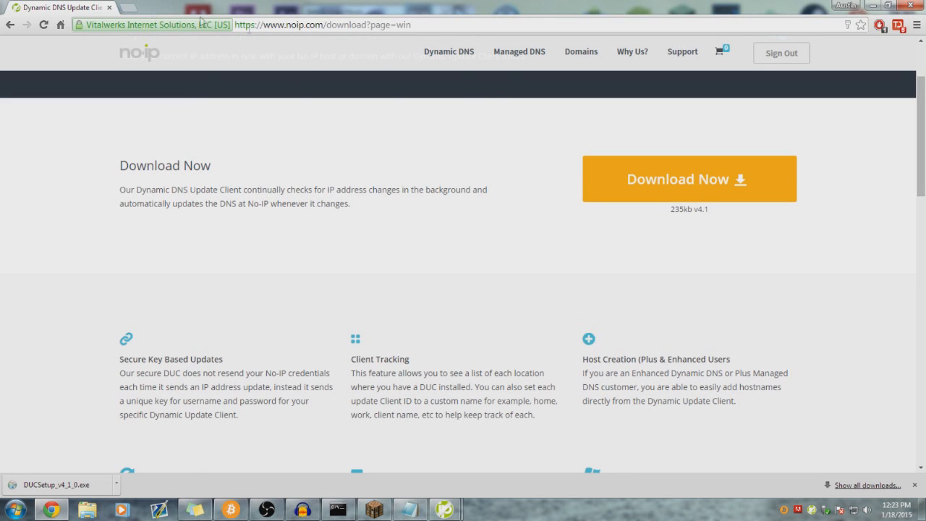
pyautogui.click(10, 25)
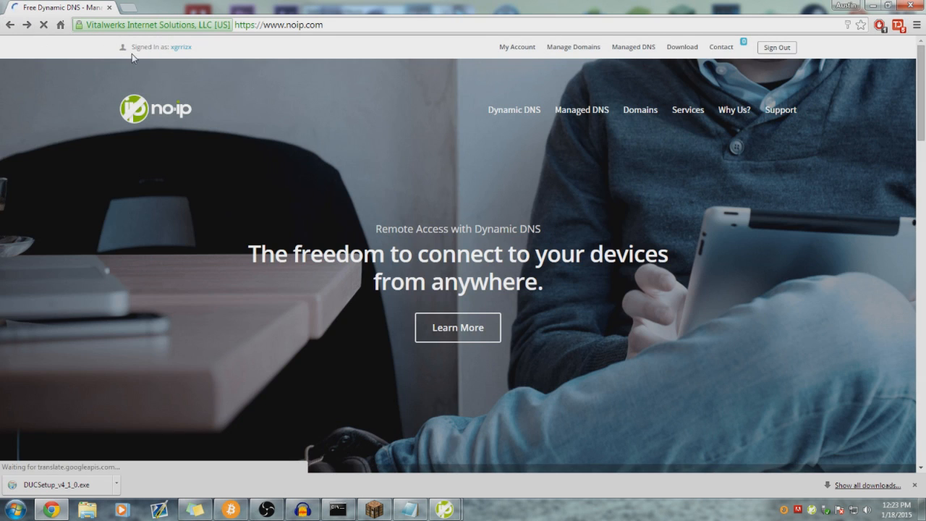
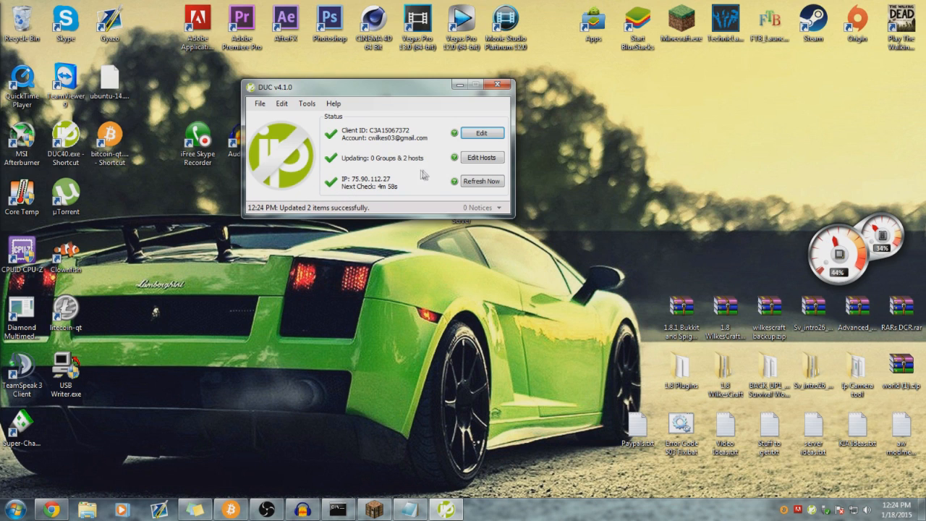
# - Refresh the No-IP DUC host updates now so both bounceme.net hosts report IP 75.90.112.27
pyautogui.click(469, 182)
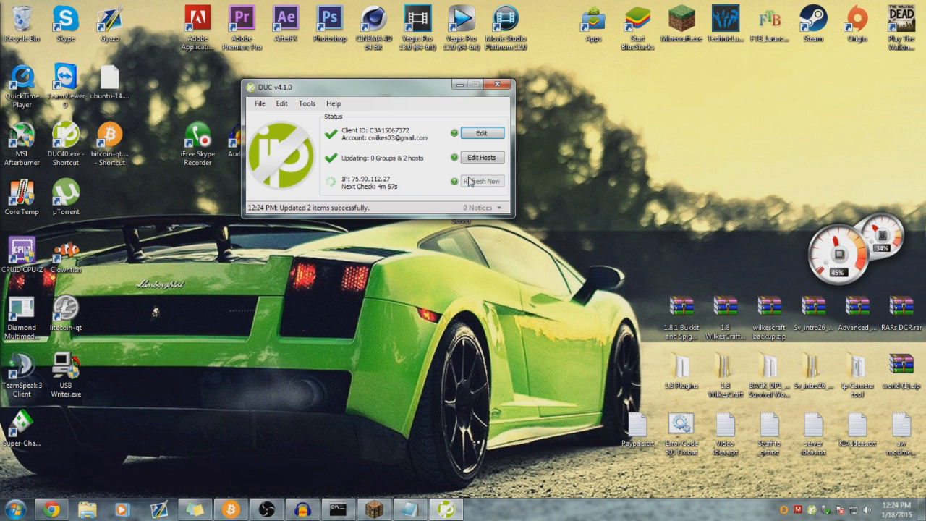
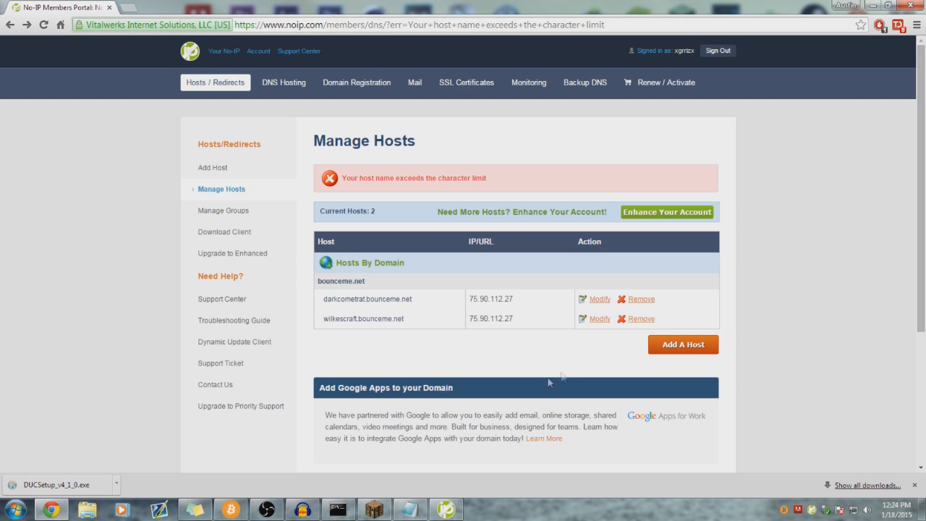
# - Close the No-IP portal in Chrome along with its downloads bar
pyautogui.doubleClick(507, 5)
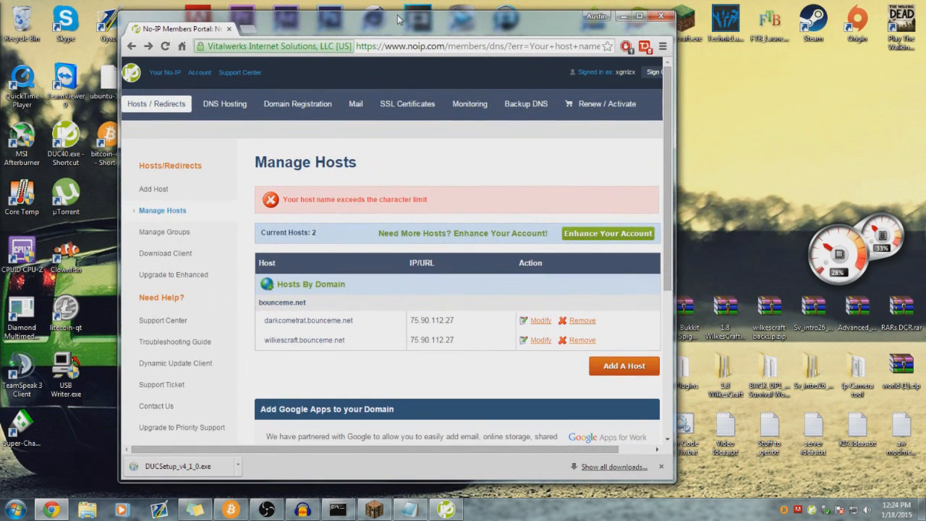
pyautogui.click(660, 467)
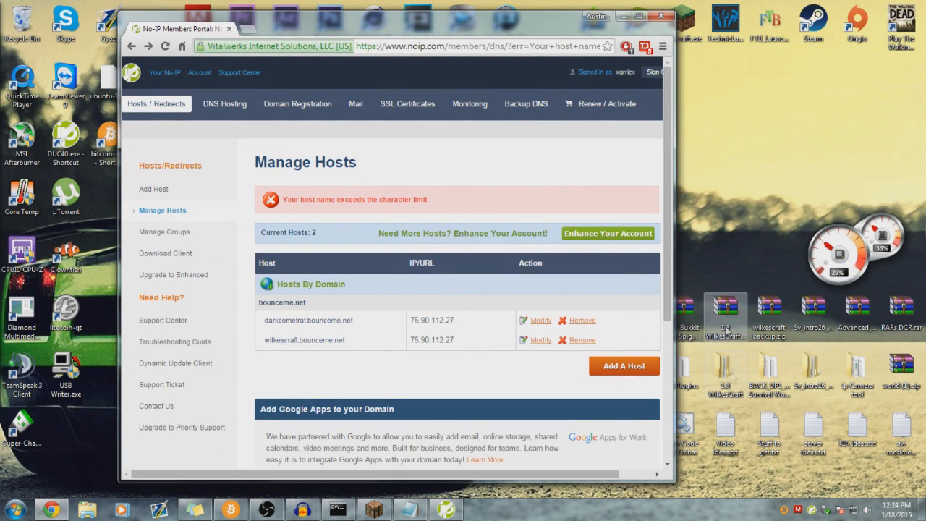
pyautogui.click(660, 16)
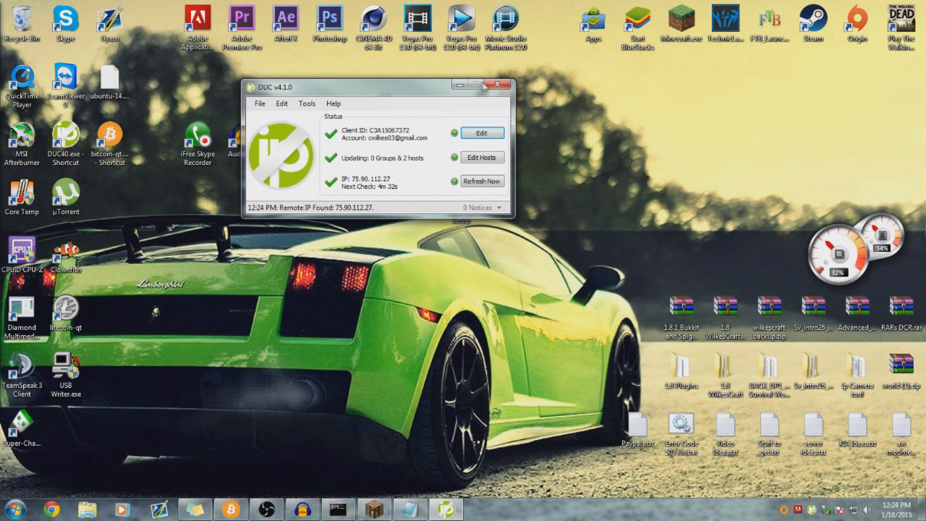
# - Exit the No-IP update client from the tray and reposition the Minecraft Server folder icon
pyautogui.rightClick(812, 510)
pyautogui.click(801, 505)
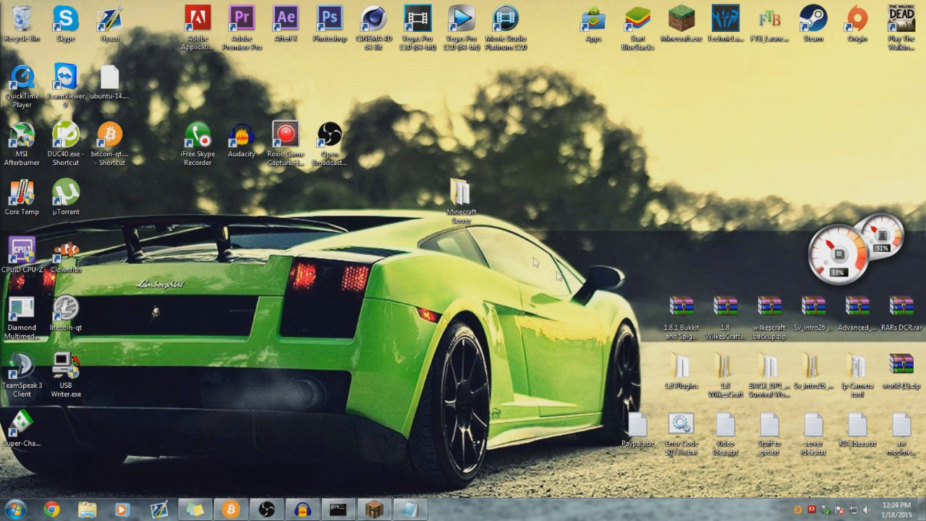
pyautogui.moveTo(467, 210); pyautogui.dragTo(398, 180)
# - Open Minecraft Server's logs folder and glance at the archived 2015-01-18-1.log.gz
pyautogui.doubleClick(381, 150)
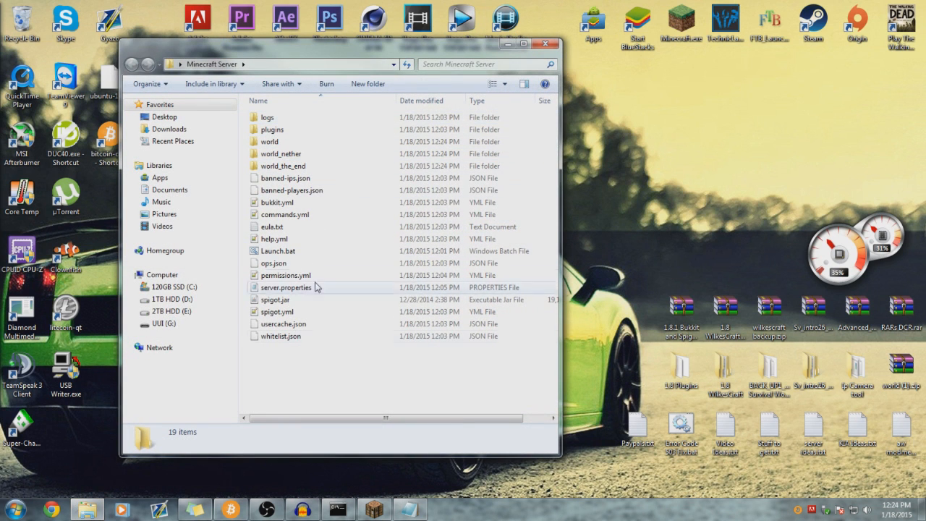
pyautogui.moveTo(313, 355)
pyautogui.mouseDown()
pyautogui.moveTo(289, 135)
pyautogui.moveTo(314, 355)
pyautogui.mouseUp()
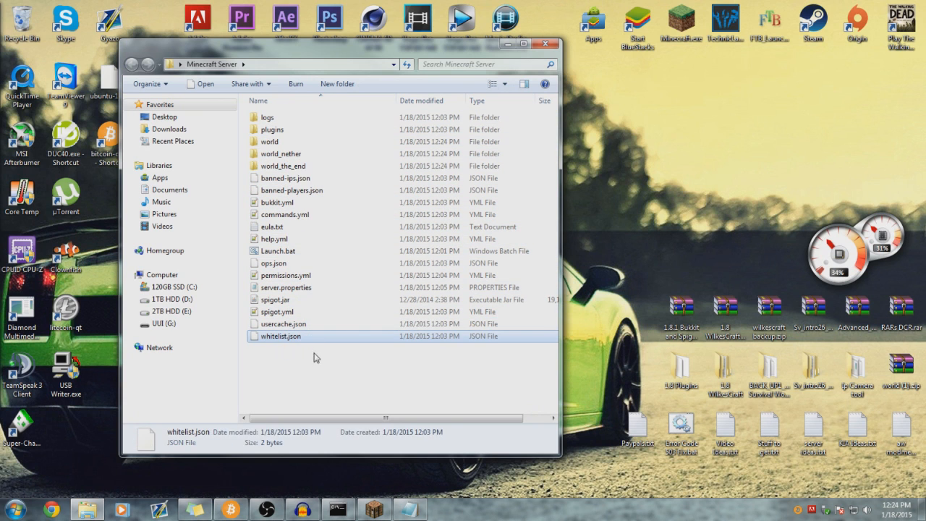
pyautogui.click(322, 338)
pyautogui.doubleClick(309, 118)
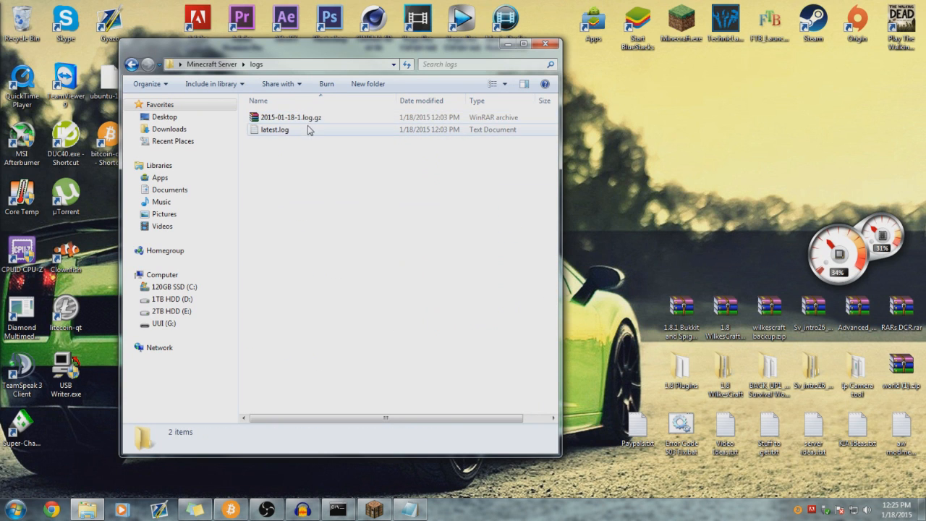
pyautogui.doubleClick(284, 117)
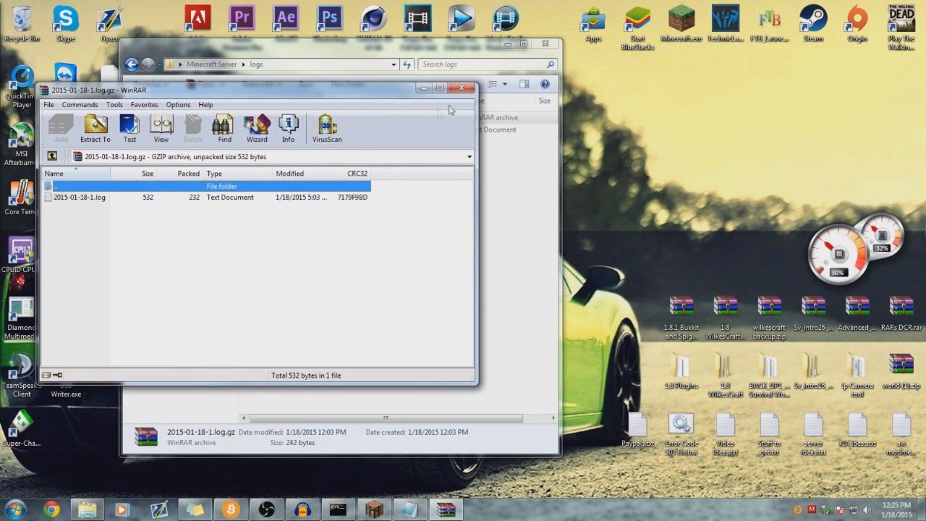
pyautogui.click(460, 89)
# - Read latest.log in Notepad through to the end, then close it
pyautogui.doubleClick(312, 130)
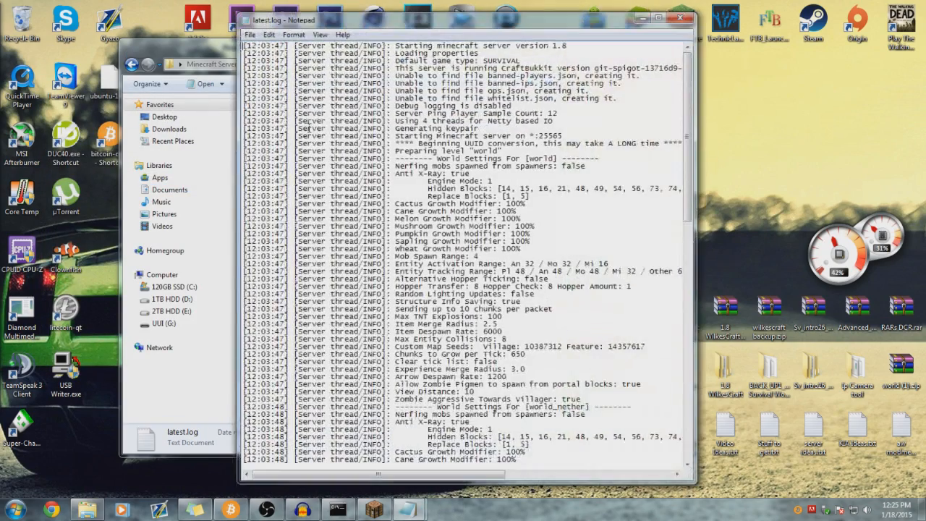
pyautogui.scroll(-12, 431, 166)
pyautogui.scroll(12, 463, 168)
pyautogui.scroll(-7, 469, 168)
pyautogui.scroll(-15, 483, 161)
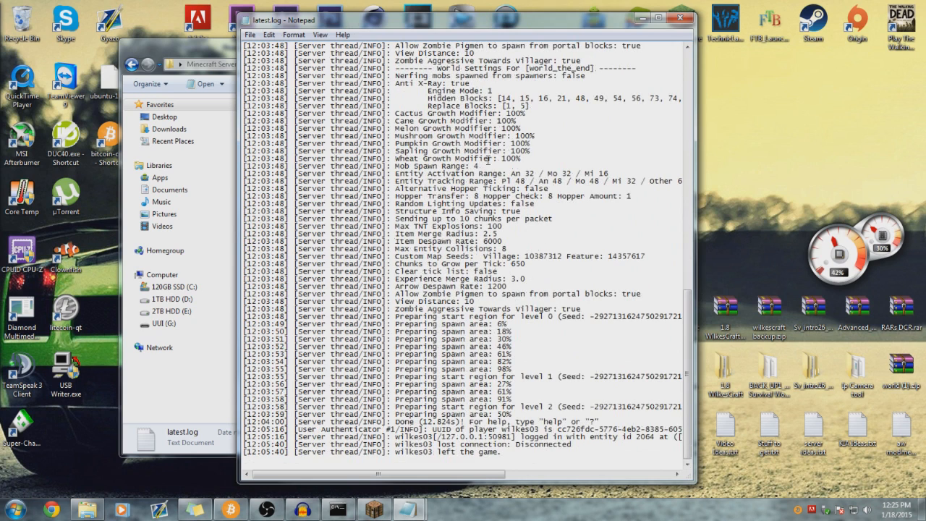
pyautogui.click(679, 22)
pyautogui.click(253, 181)
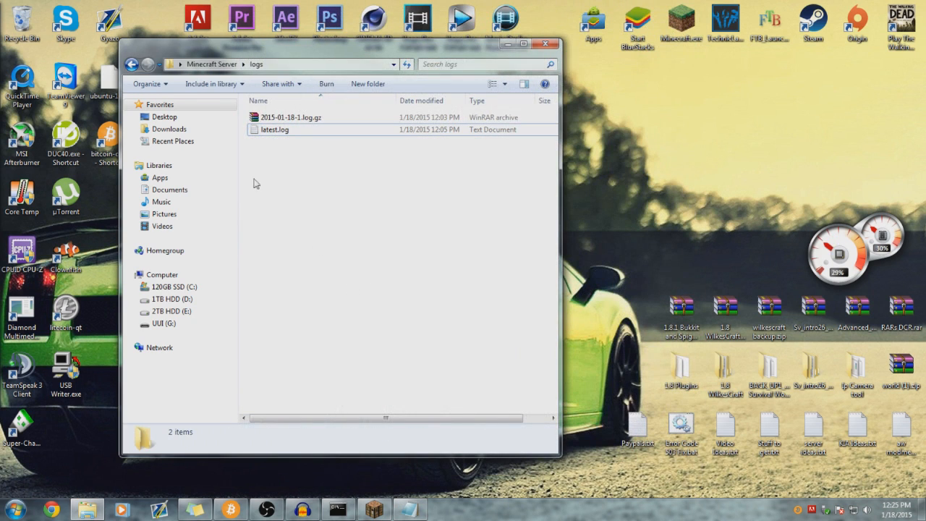
# - Look inside the plugins folder twice, coming back to the Minecraft Server folder each time
pyautogui.click(131, 66)
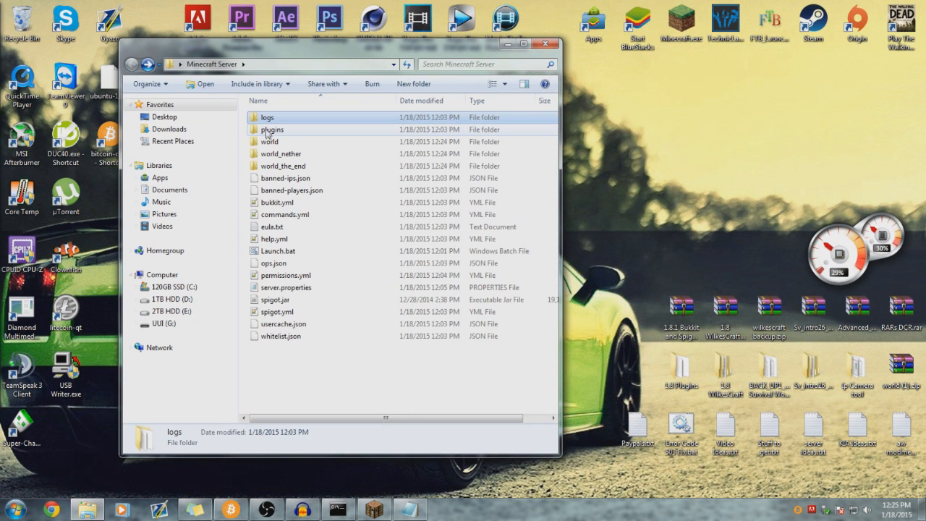
pyautogui.doubleClick(268, 131)
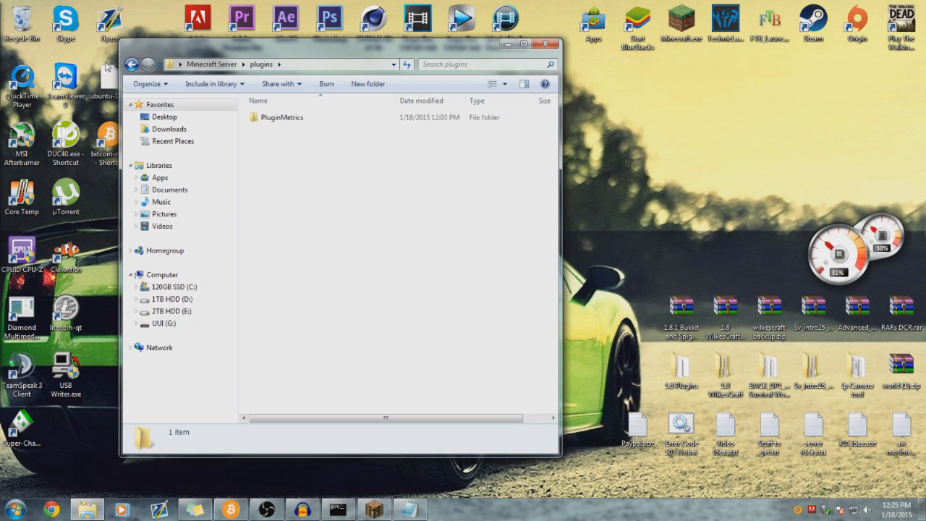
pyautogui.click(131, 65)
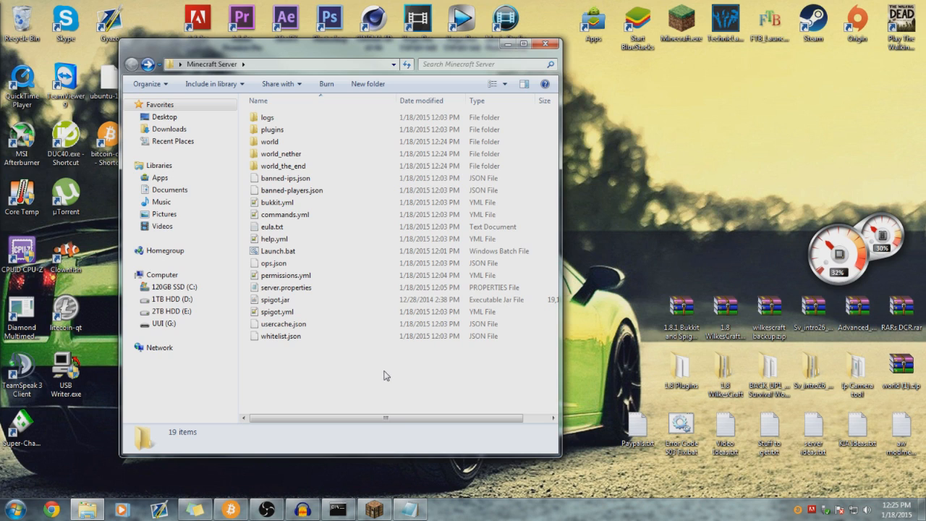
pyautogui.doubleClick(317, 130)
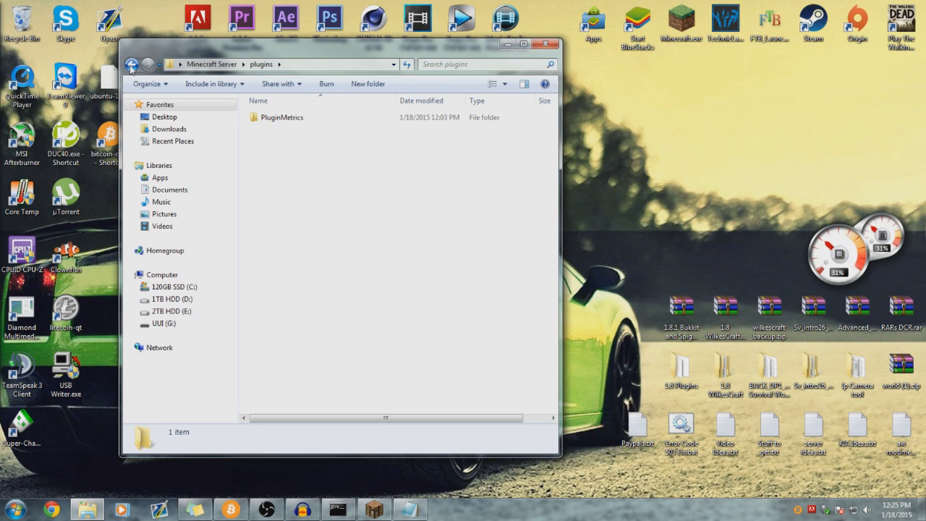
pyautogui.click(130, 64)
# - Inspect the world folder's contents several times, returning to the server root
pyautogui.doubleClick(307, 143)
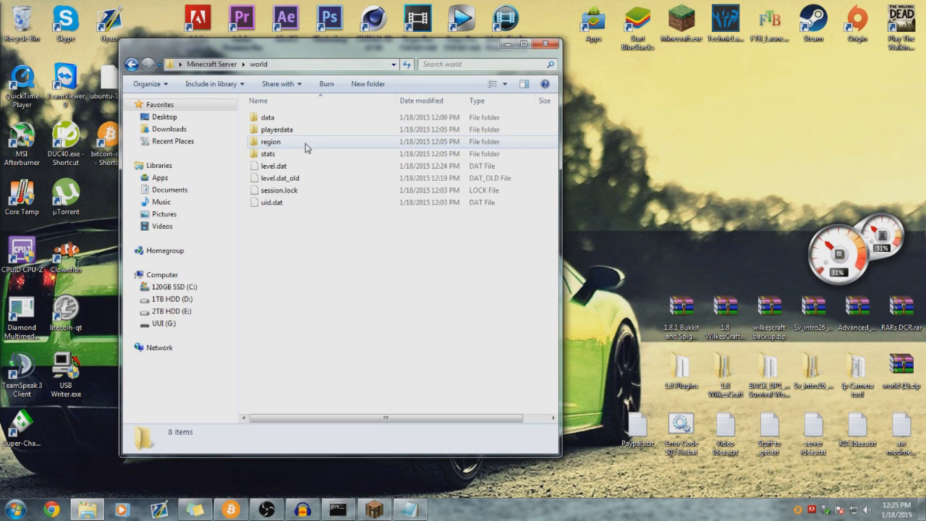
pyautogui.click(131, 63)
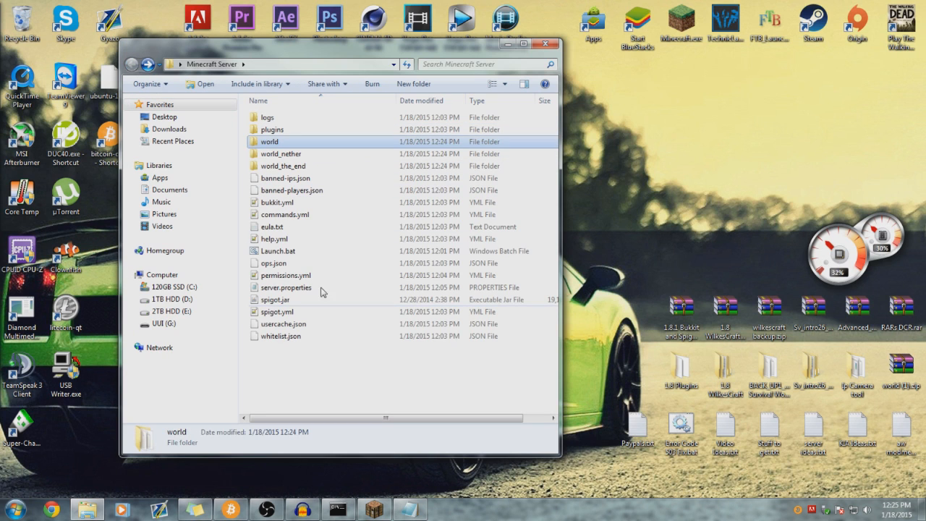
pyautogui.click(333, 367)
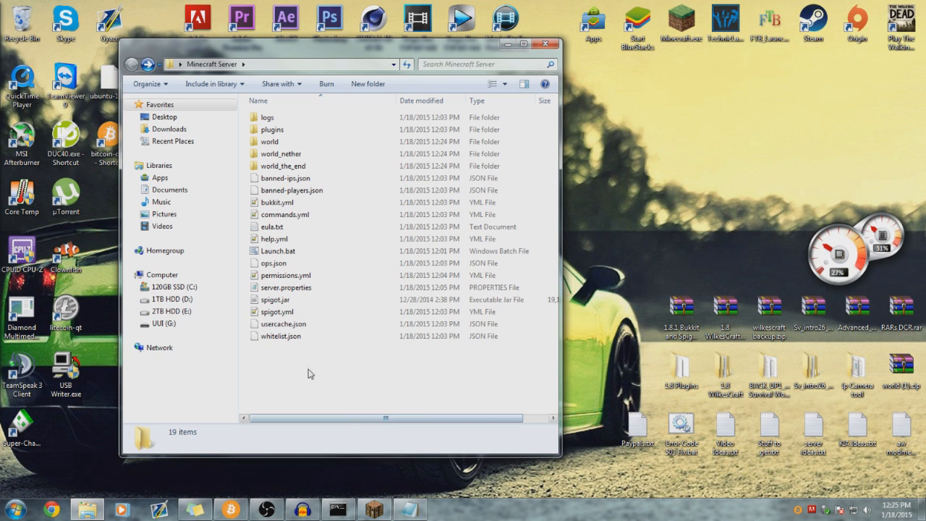
pyautogui.doubleClick(285, 141)
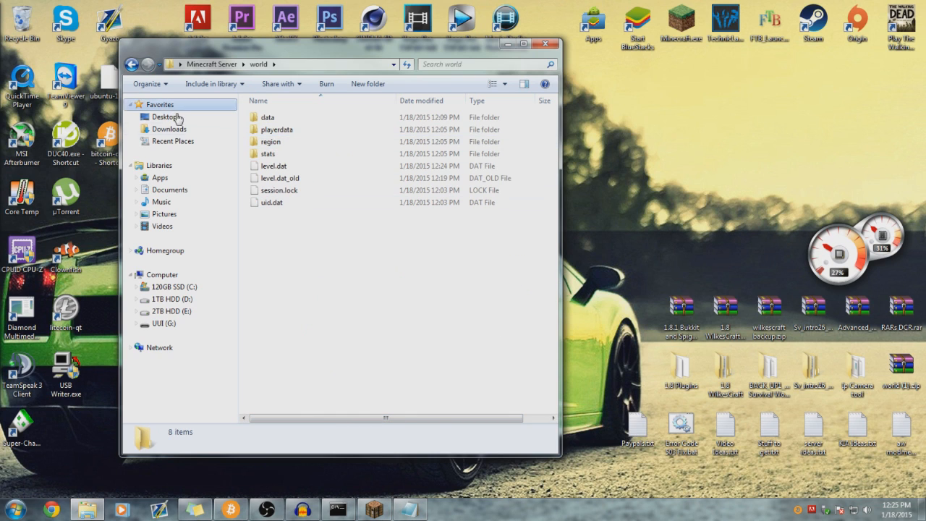
pyautogui.click(131, 63)
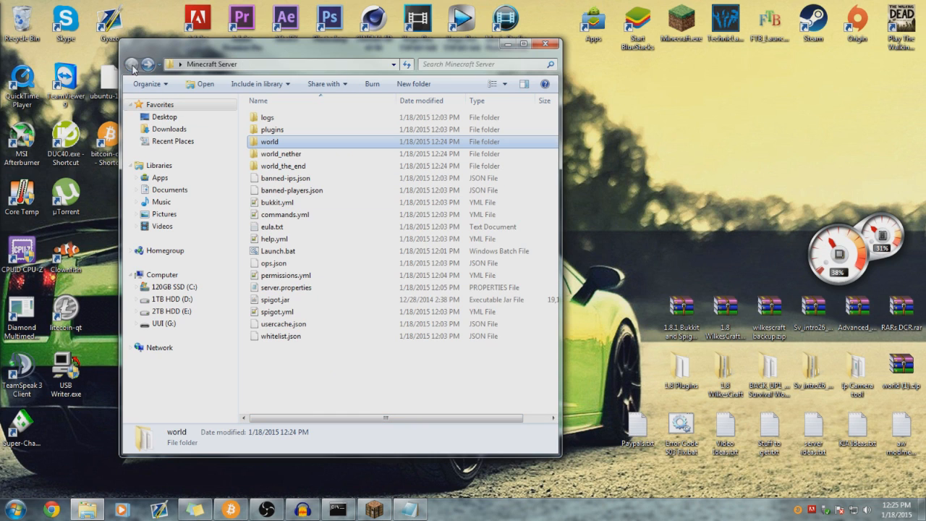
pyautogui.doubleClick(305, 143)
pyautogui.moveTo(337, 344); pyautogui.dragTo(340, 268)
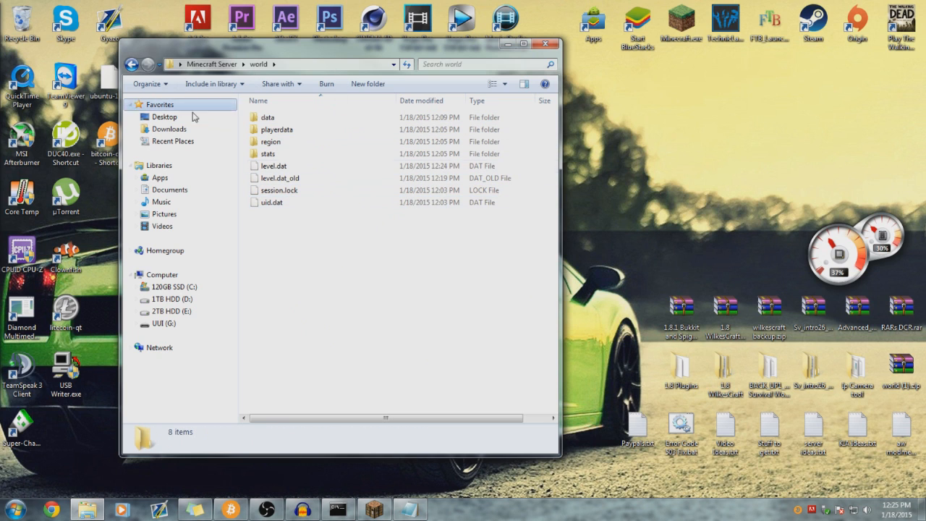
pyautogui.click(132, 64)
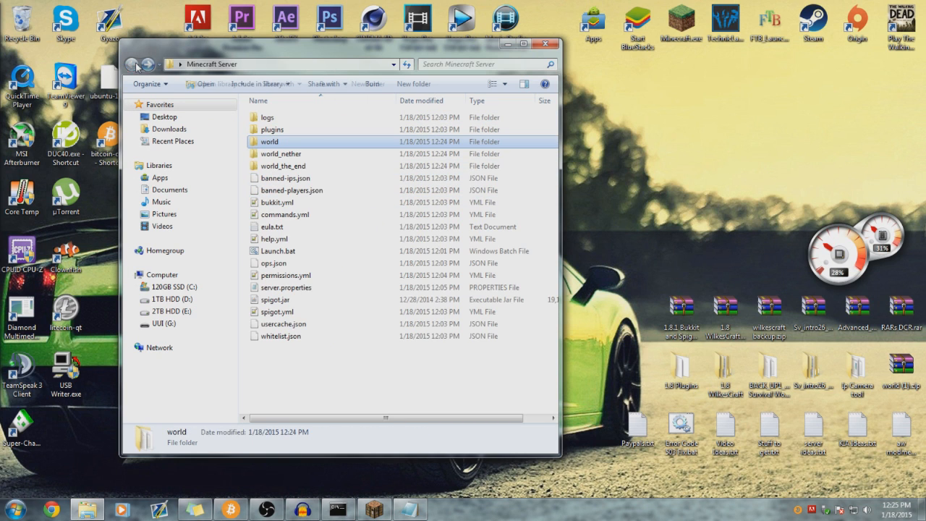
# - Peek into world_nether, world_the_end and world again
pyautogui.doubleClick(315, 155)
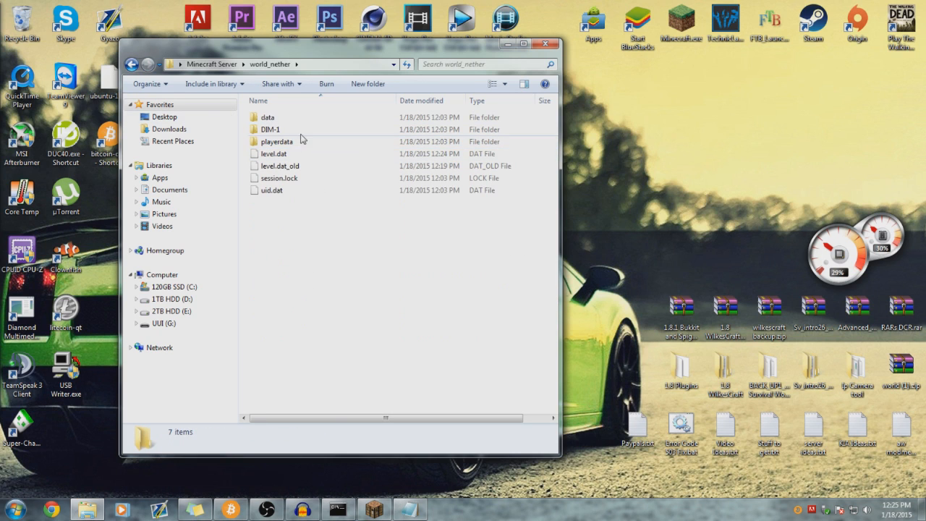
pyautogui.click(132, 63)
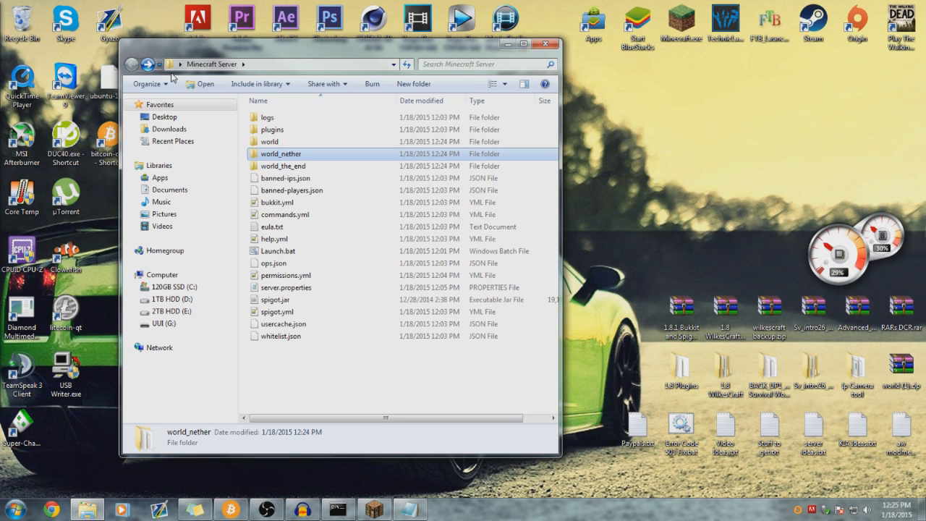
pyautogui.doubleClick(291, 167)
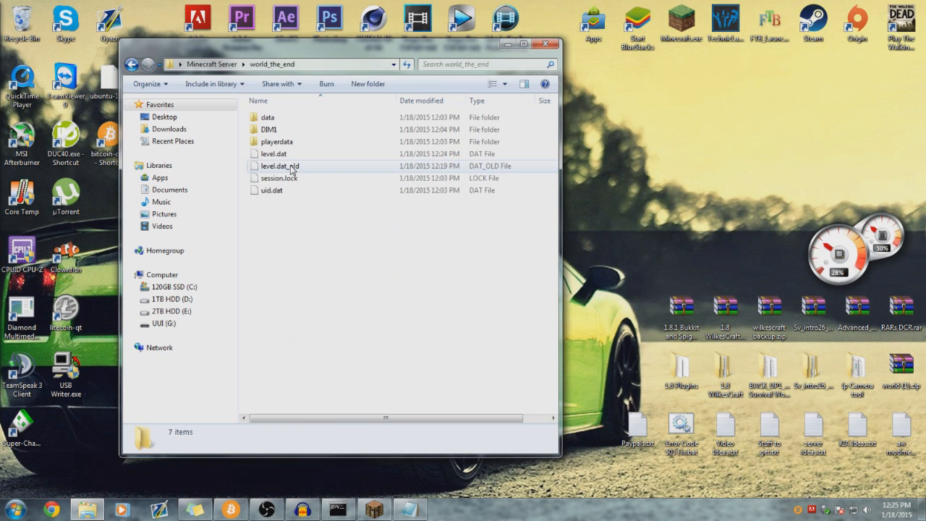
pyautogui.click(132, 64)
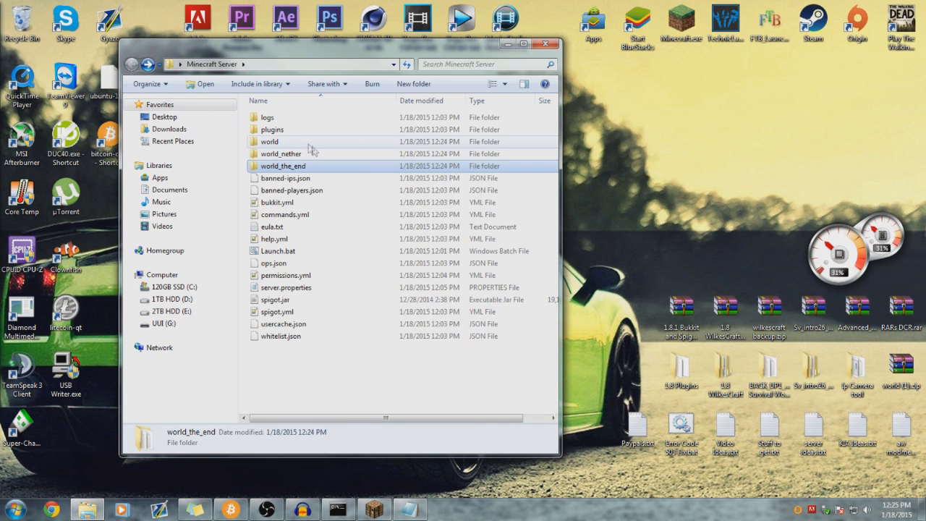
pyautogui.doubleClick(307, 143)
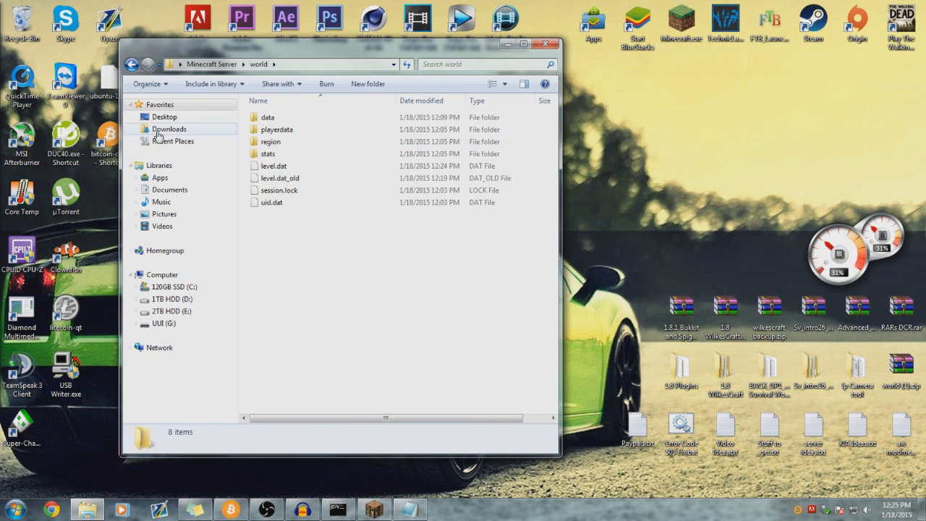
pyautogui.click(132, 64)
pyautogui.doubleClick(311, 142)
pyautogui.moveTo(340, 290); pyautogui.dragTo(314, 207)
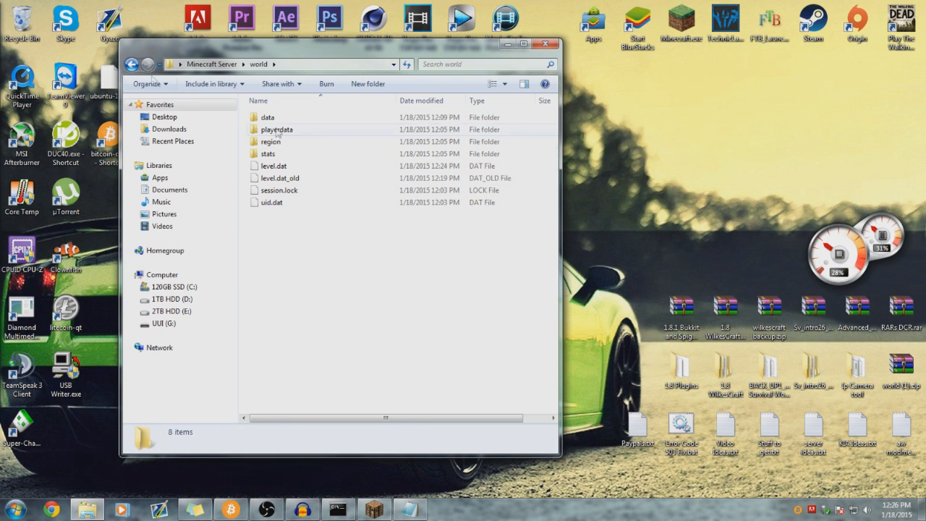
# - Back in the server root, select world_nether, world_the_end, then banned-ips.json
pyautogui.click(131, 63)
pyautogui.click(309, 155)
pyautogui.click(313, 167)
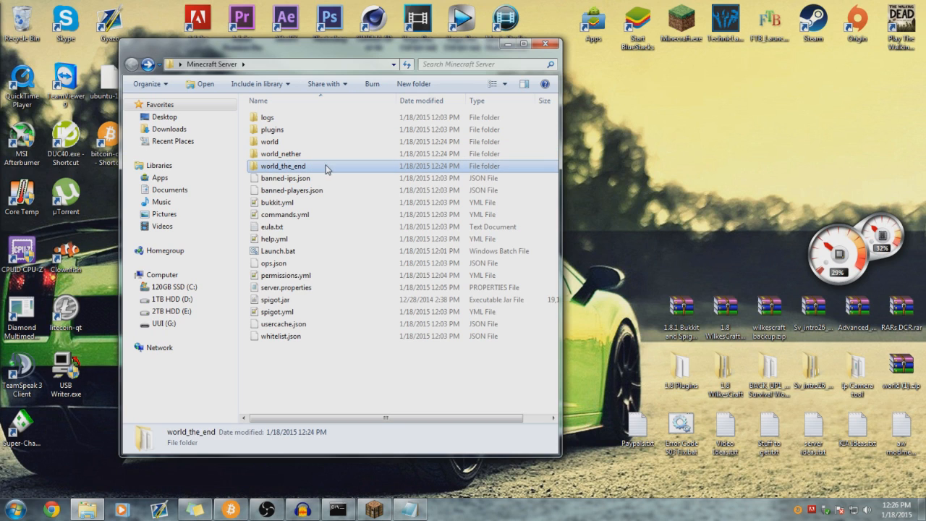
pyautogui.click(322, 179)
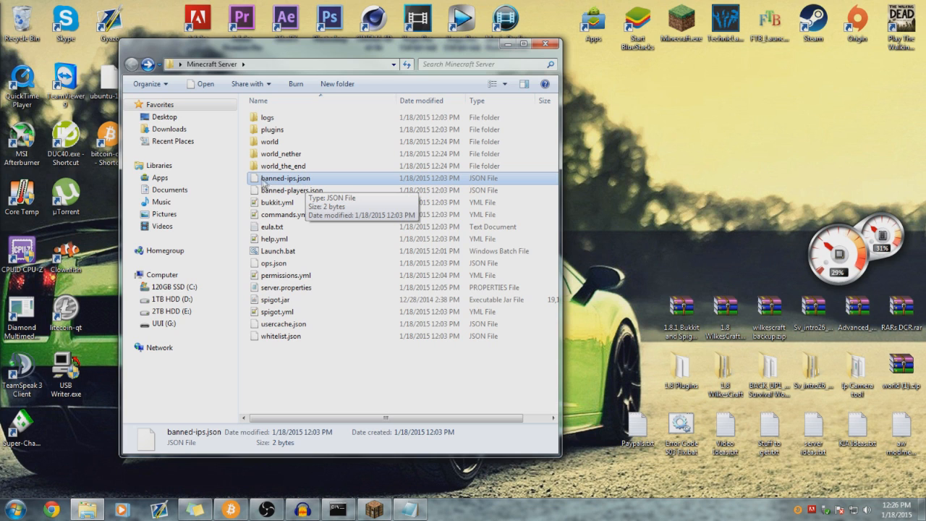
pyautogui.doubleClick(328, 181)
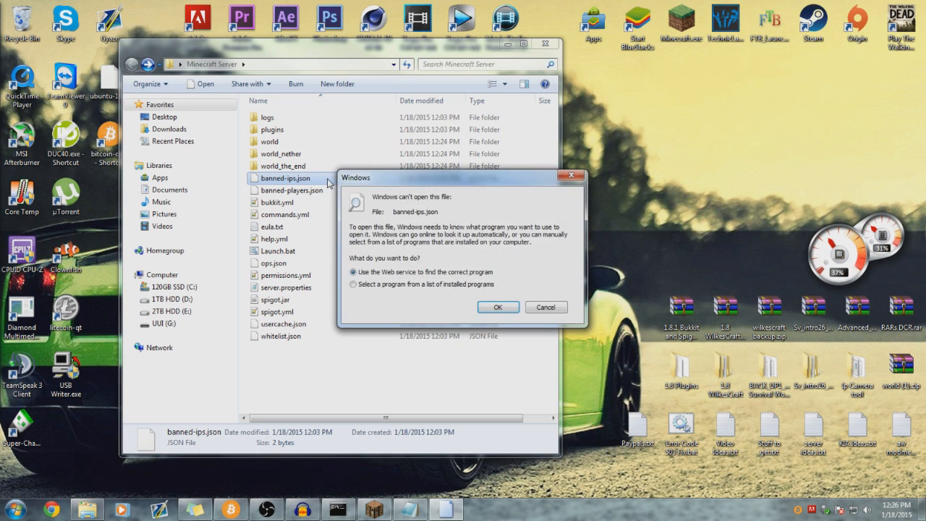
pyautogui.moveTo(414, 186); pyautogui.dragTo(325, 140)
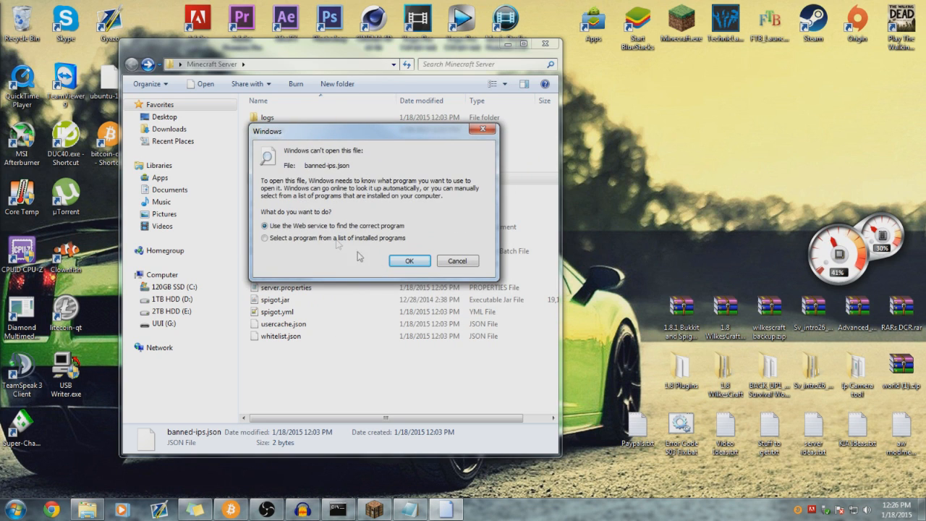
pyautogui.click(457, 262)
pyautogui.rightClick(302, 180)
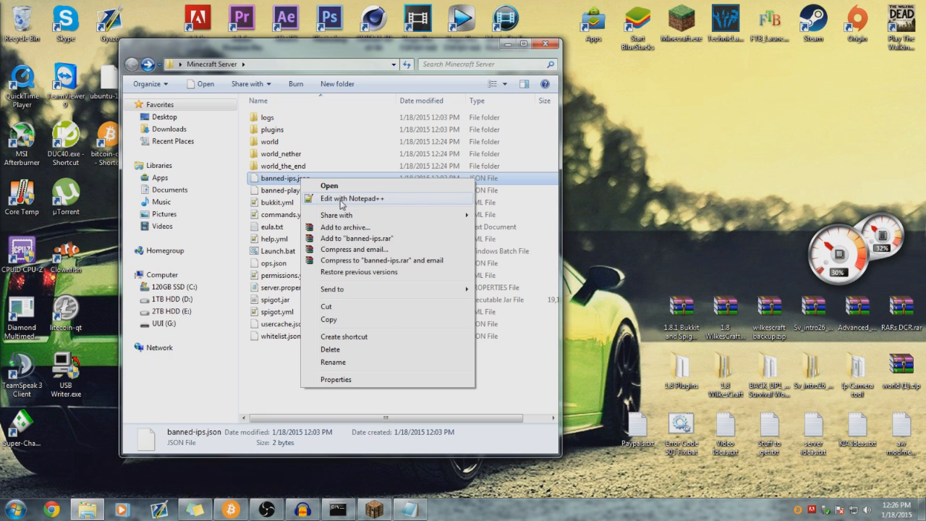
pyautogui.click(353, 200)
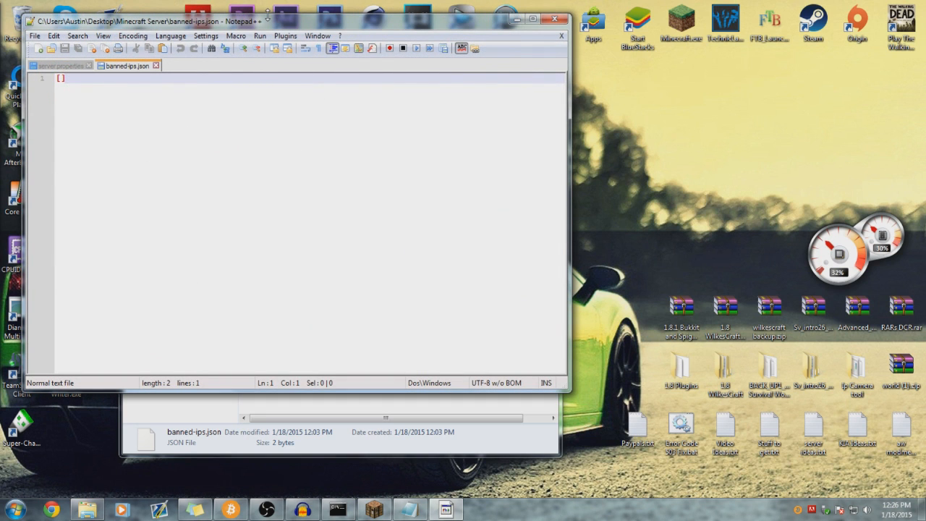
pyautogui.click(554, 19)
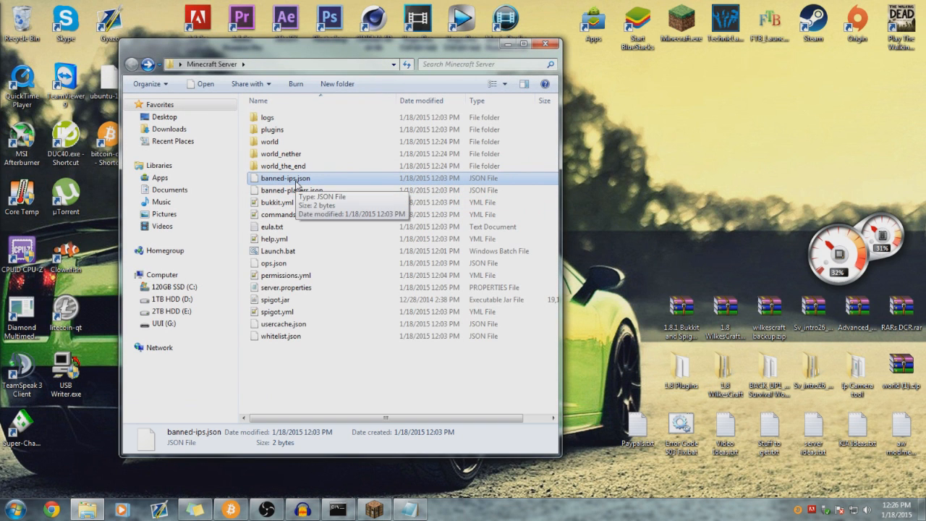
pyautogui.doubleClick(268, 180)
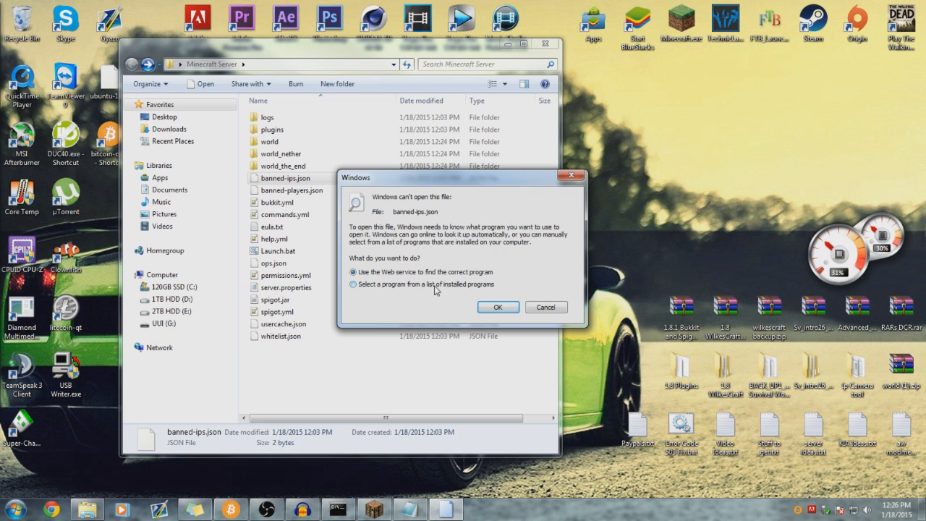
pyautogui.click(377, 285)
pyautogui.click(497, 307)
pyautogui.doubleClick(347, 233)
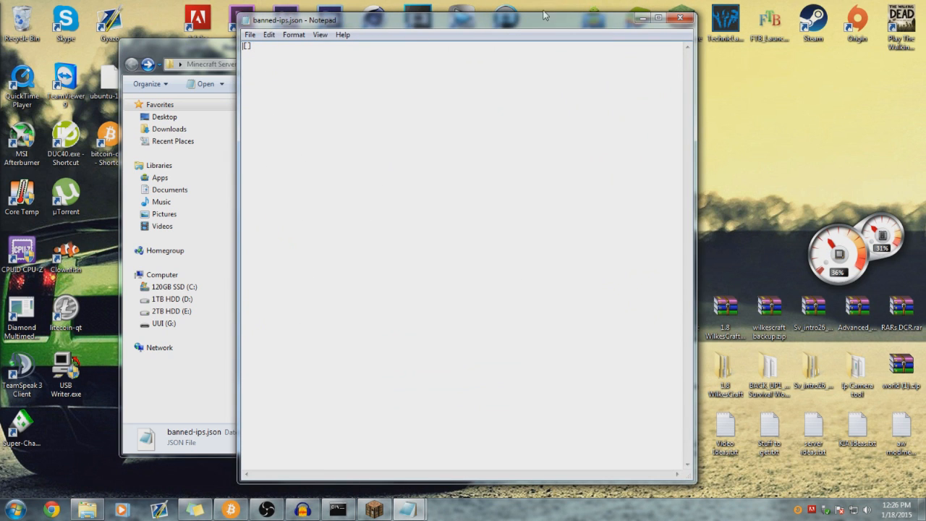
pyautogui.click(682, 16)
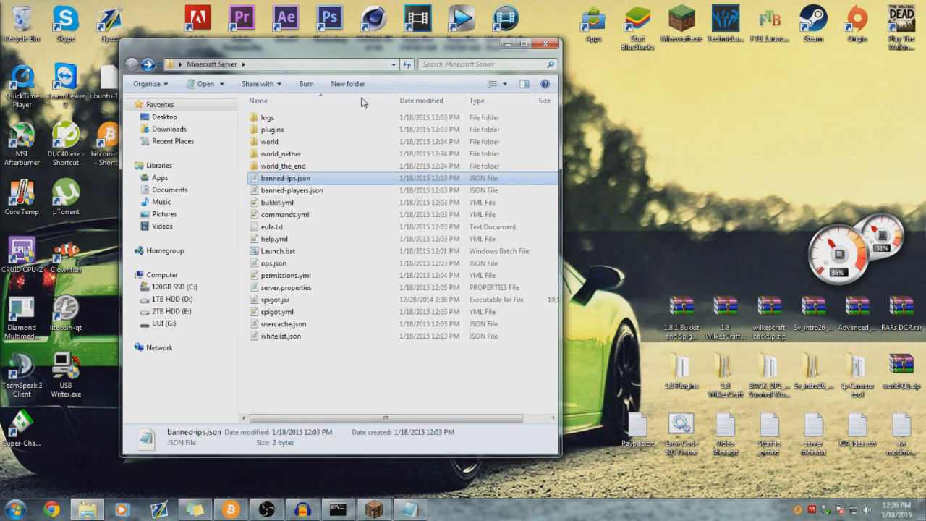
pyautogui.click(293, 189)
pyautogui.click(279, 178)
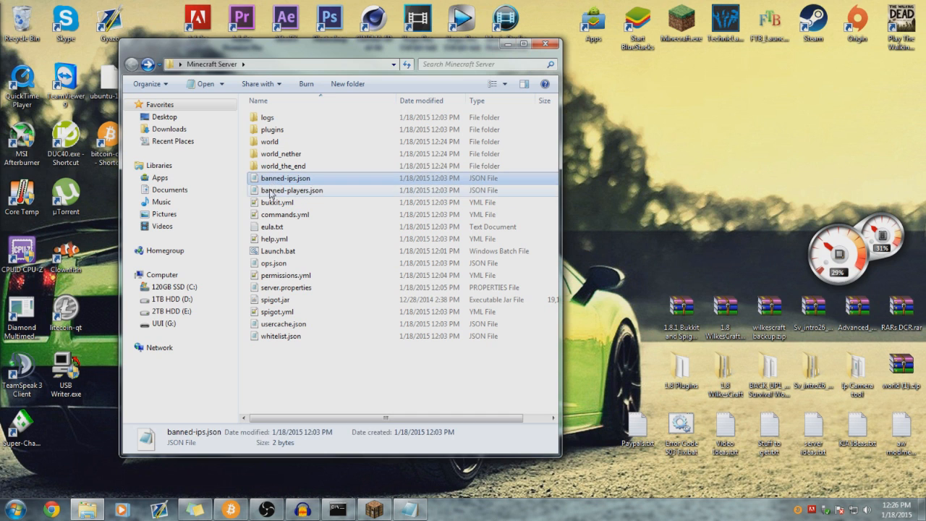
pyautogui.doubleClick(291, 190)
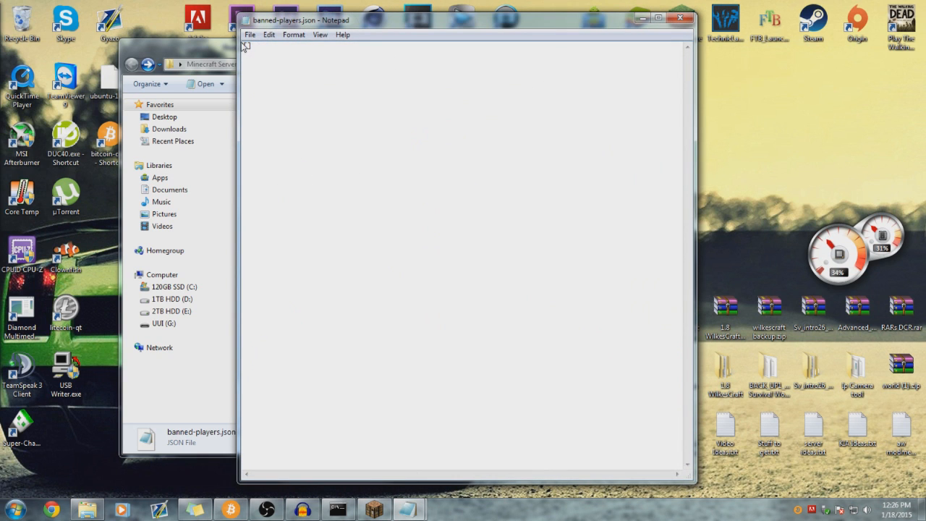
pyautogui.click(678, 18)
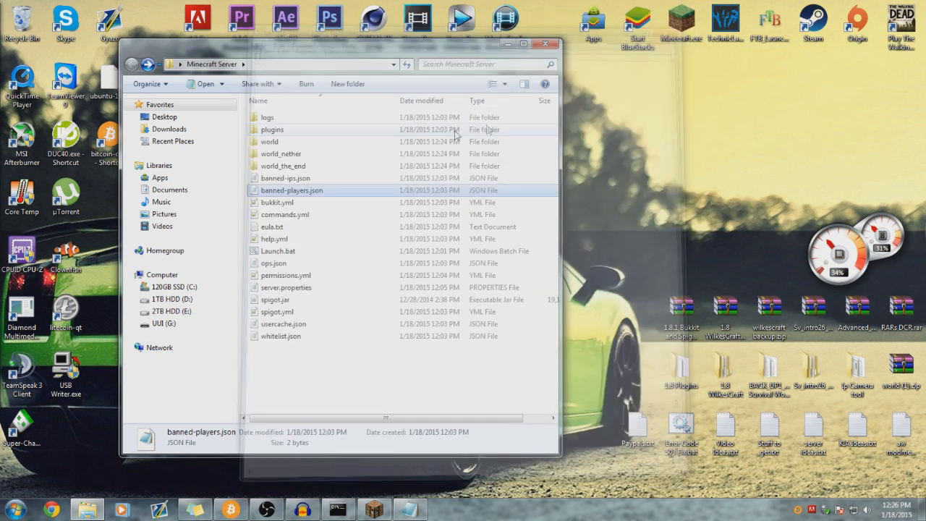
pyautogui.click(289, 179)
pyautogui.click(282, 191)
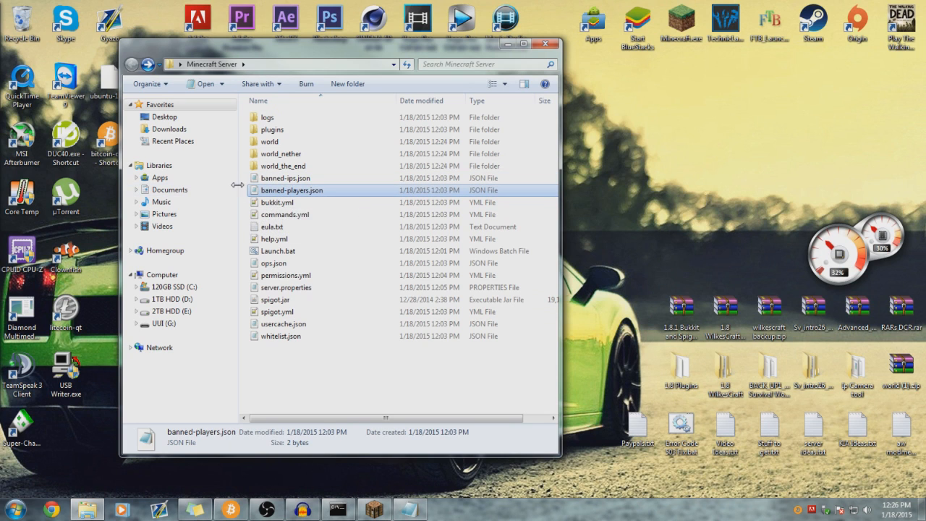
# - Open bukkit.yml in Notepad++ and close the leftover server.properties and banned-ips.json tabs
pyautogui.click(244, 189)
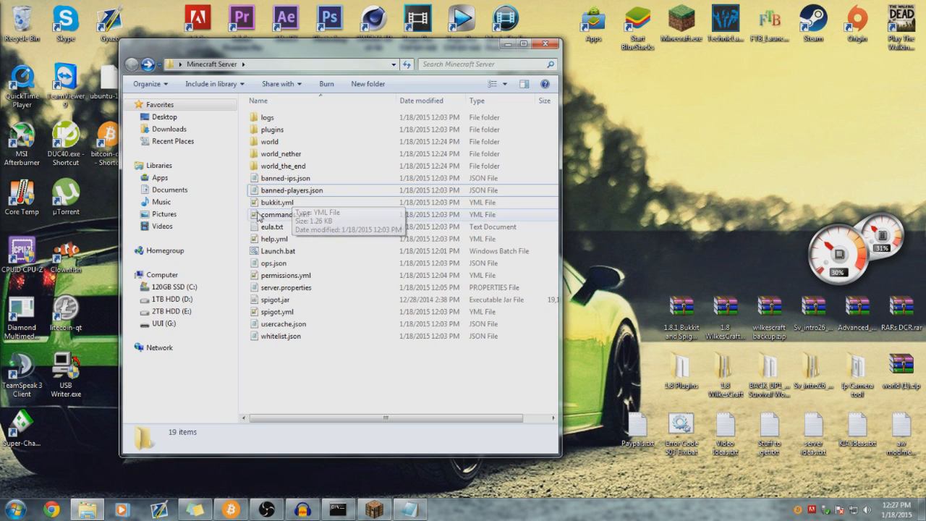
pyautogui.click(210, 214)
pyautogui.click(131, 64)
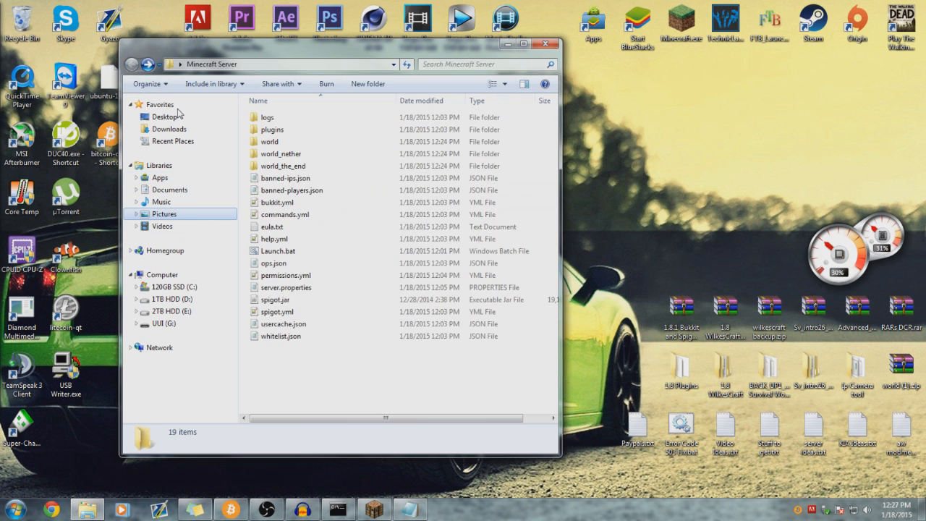
pyautogui.doubleClick(276, 202)
pyautogui.scroll(-3, 292, 217)
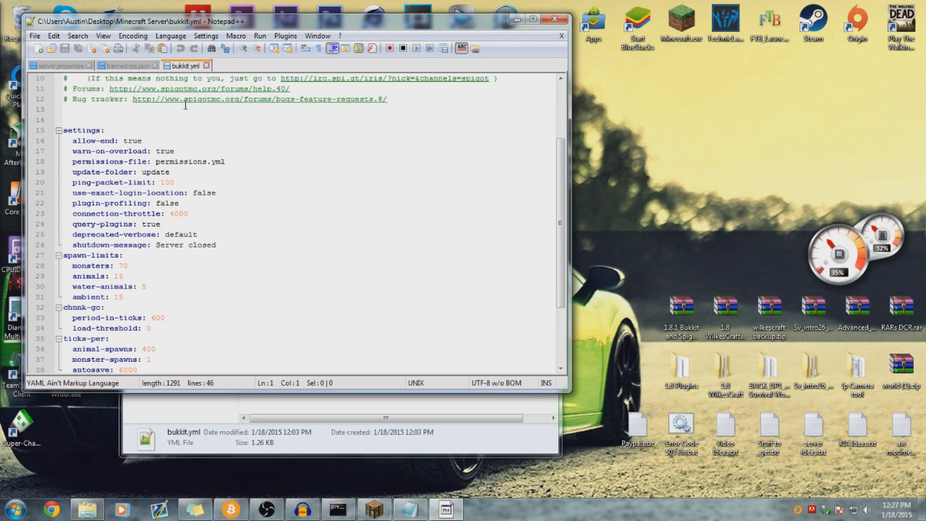
pyautogui.click(154, 65)
pyautogui.click(90, 65)
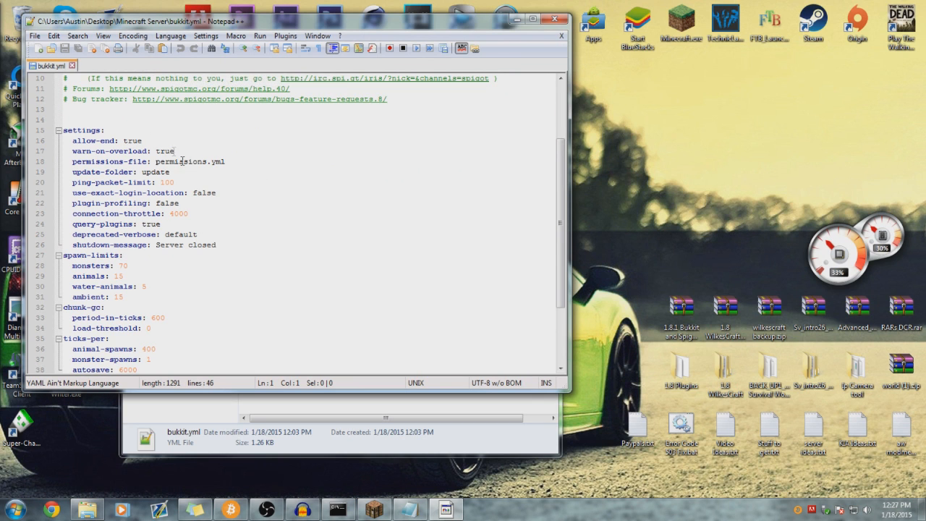
pyautogui.scroll(-3, 201, 178)
pyautogui.scroll(2, 201, 179)
pyautogui.scroll(4, 201, 179)
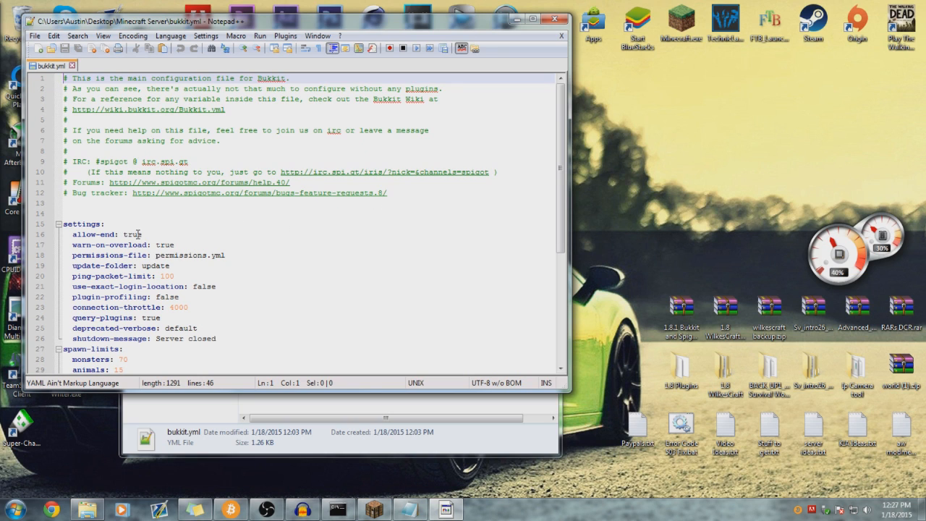
# - Change allow-end from true to false, save bukkit.yml and exit Notepad++
pyautogui.moveTo(142, 235); pyautogui.dragTo(125, 235)
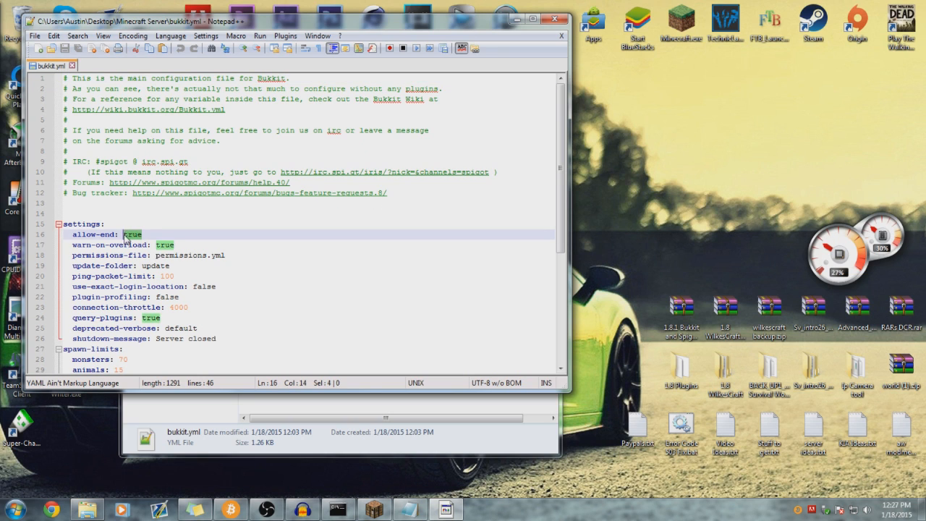
pyautogui.write('false')
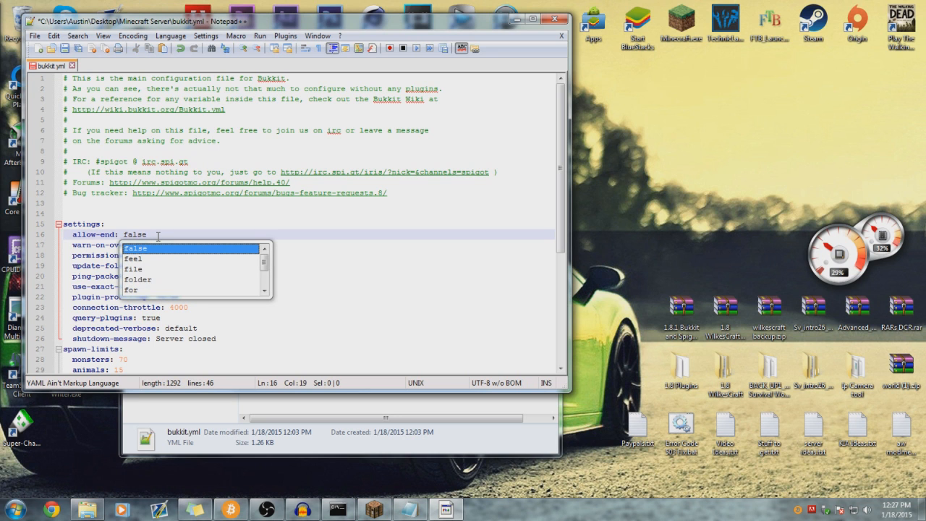
pyautogui.click(158, 236)
pyautogui.click(65, 49)
pyautogui.click(554, 19)
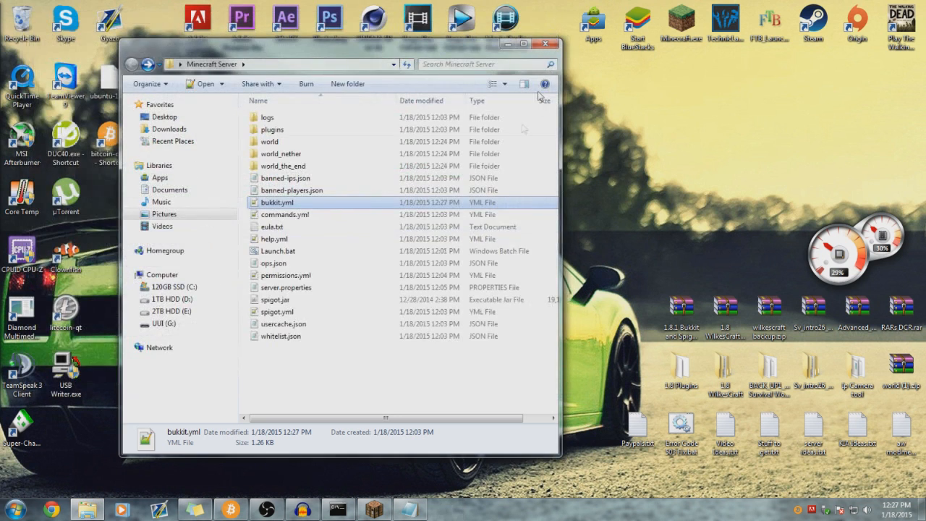
# - View commands.yml in Notepad++ and eula.txt (eula=true) in Notepad, closing each
pyautogui.doubleClick(296, 215)
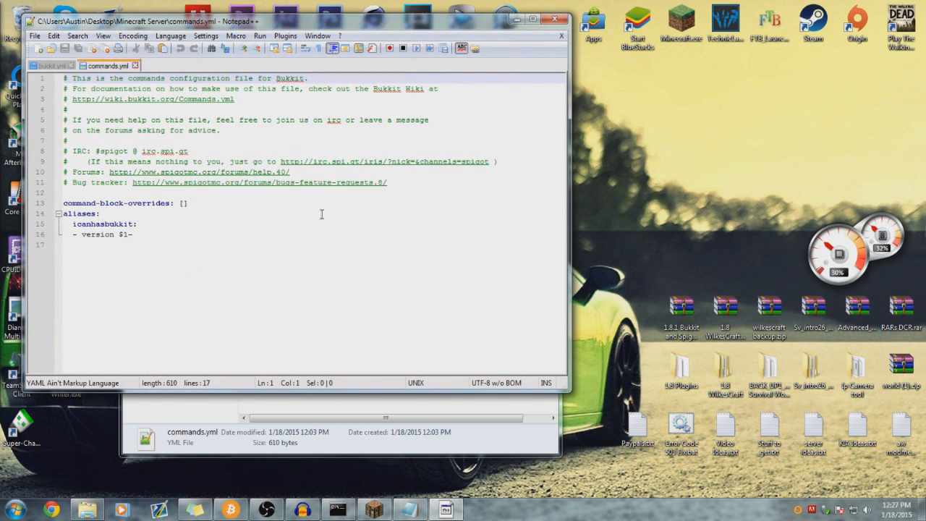
pyautogui.click(328, 228)
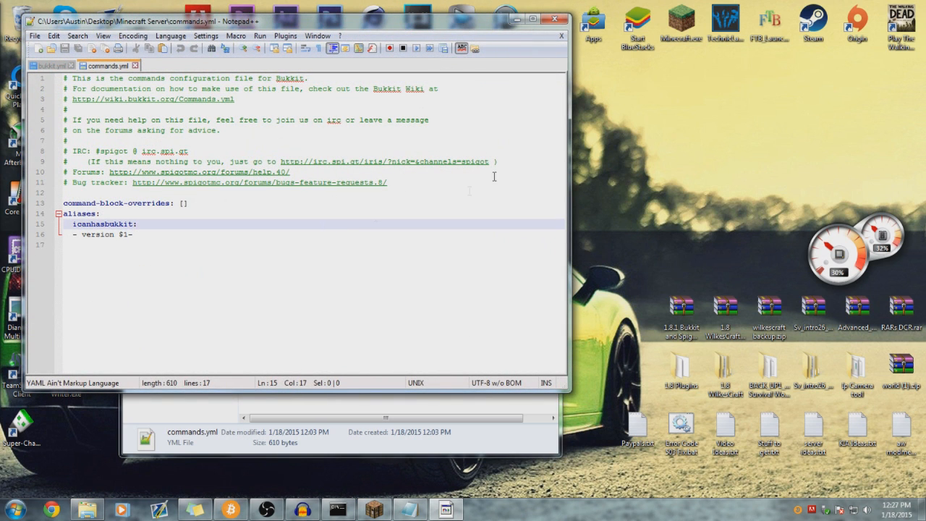
pyautogui.click(554, 19)
pyautogui.click(280, 228)
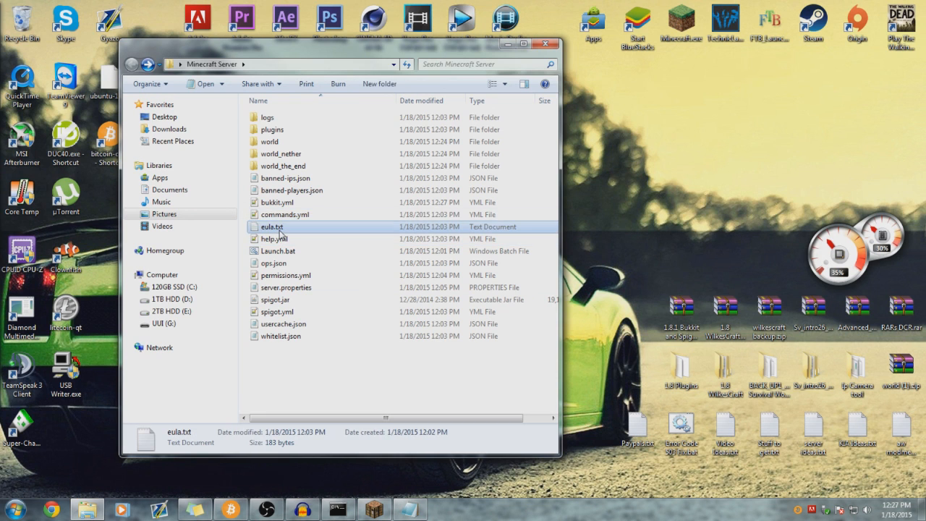
pyautogui.doubleClick(281, 230)
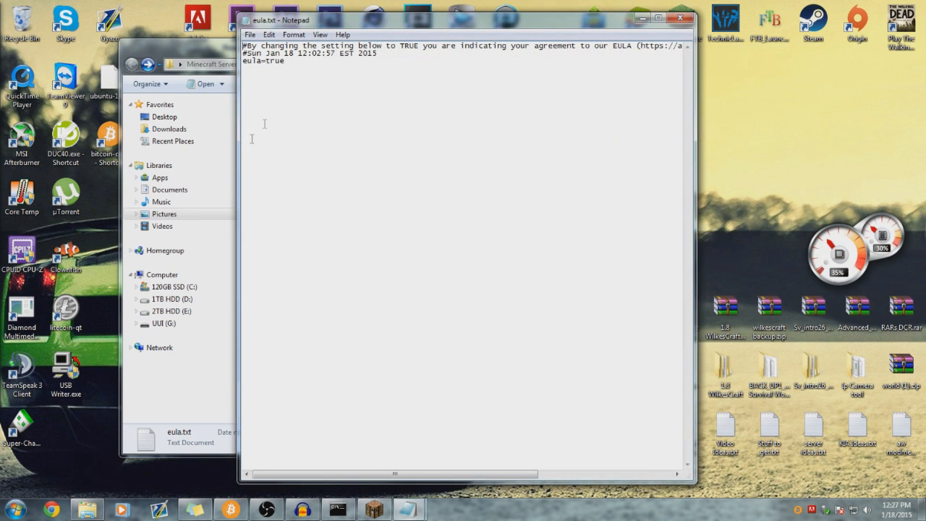
pyautogui.click(681, 19)
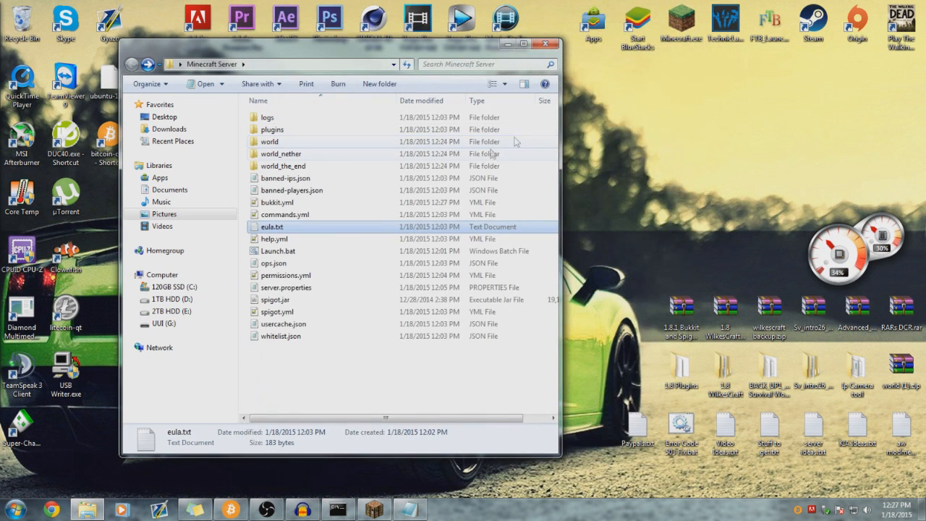
# - Read help.yml, close the commands.yml and bukkit.yml tabs, then exit Notepad++
pyautogui.doubleClick(293, 240)
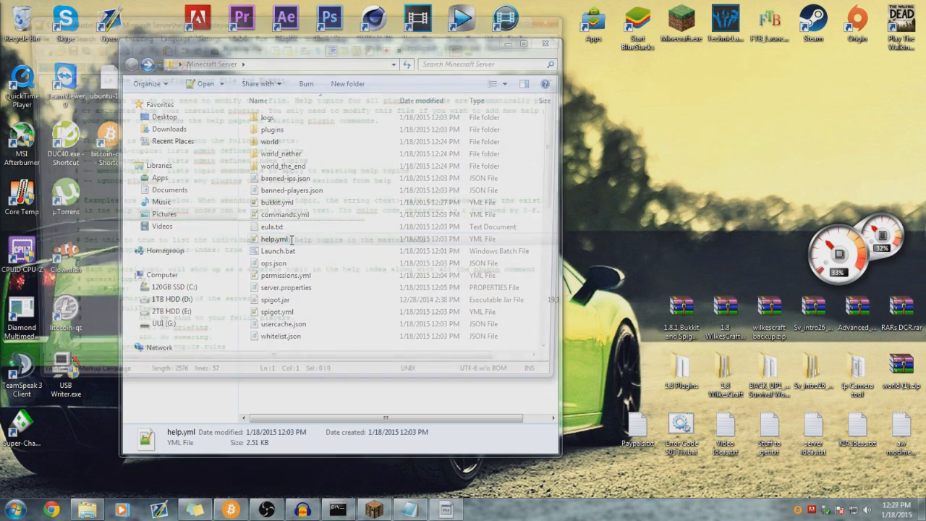
pyautogui.scroll(-9, 303, 233)
pyautogui.scroll(8, 317, 230)
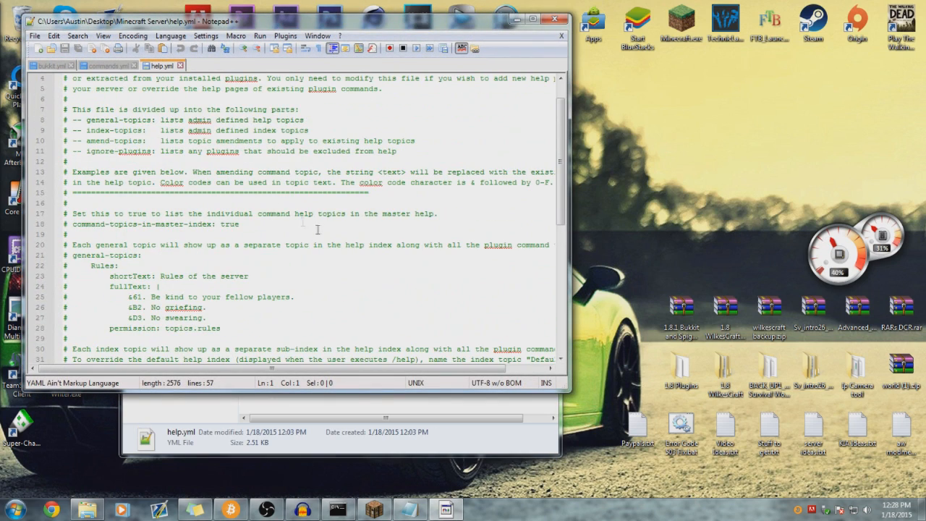
pyautogui.click(133, 65)
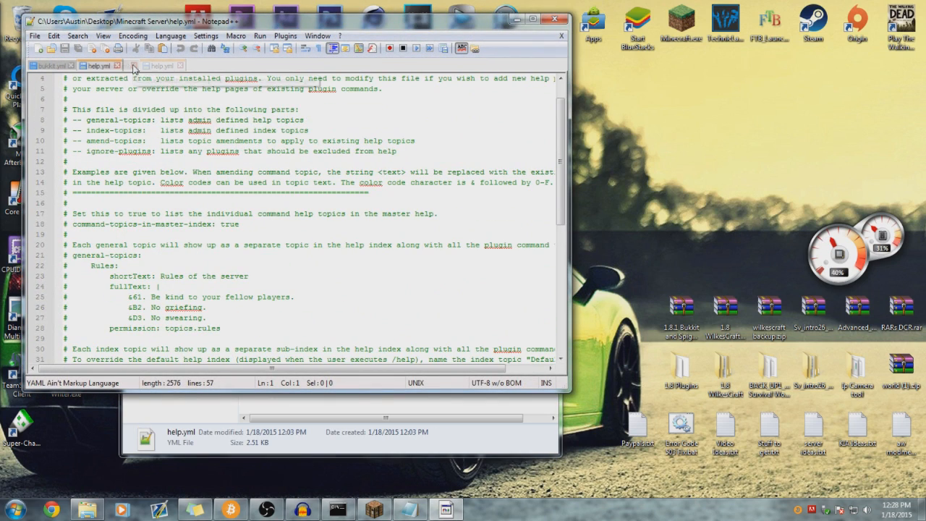
pyautogui.click(71, 65)
pyautogui.scroll(1, 304, 192)
pyautogui.scroll(-10, 315, 188)
pyautogui.scroll(10, 323, 181)
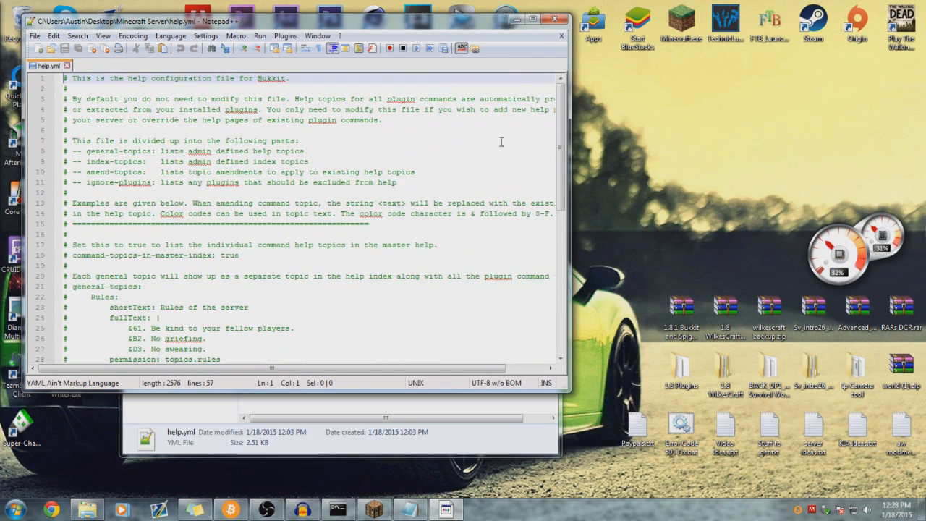
pyautogui.click(554, 19)
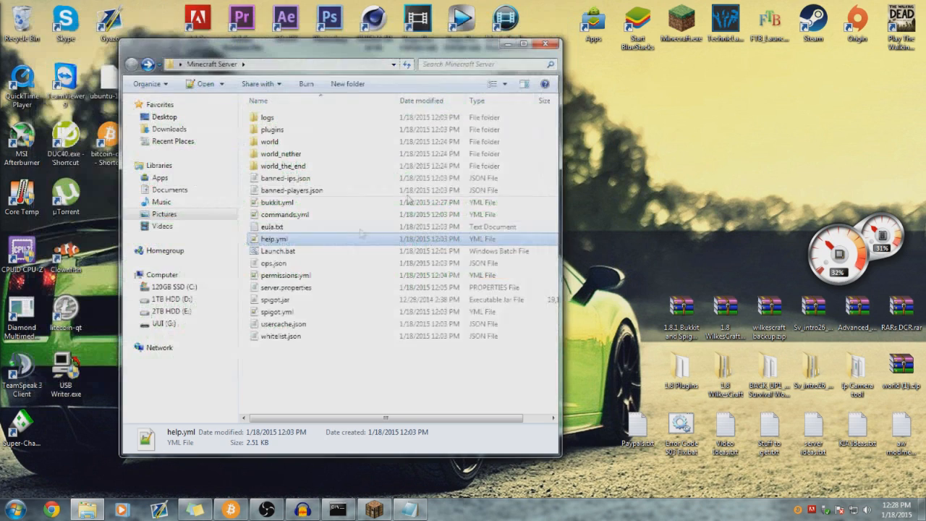
# - Check the operator list in ops.json, then close it
pyautogui.click(282, 254)
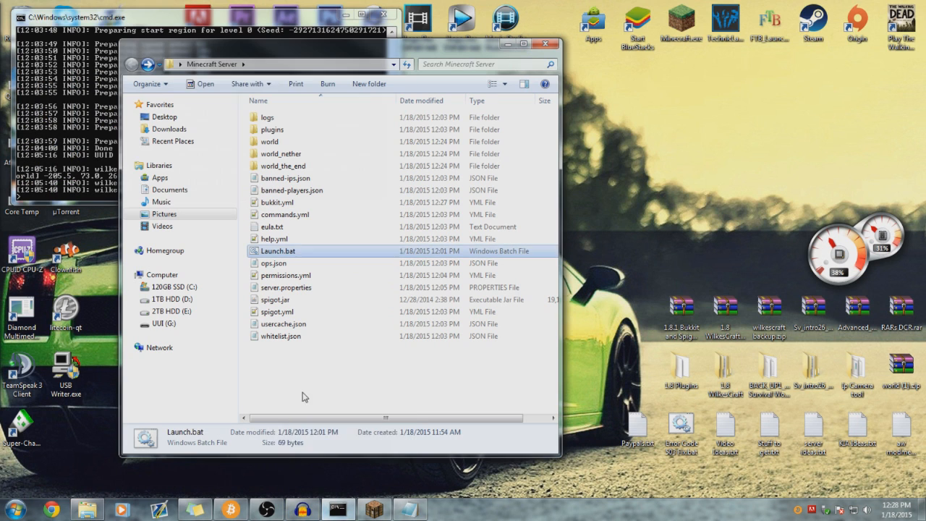
pyautogui.click(298, 389)
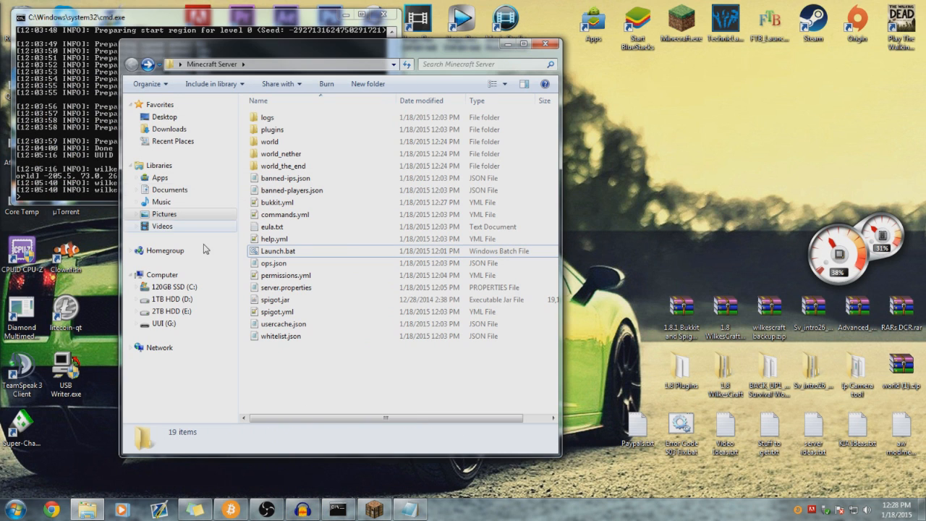
pyautogui.click(286, 266)
pyautogui.doubleClick(283, 267)
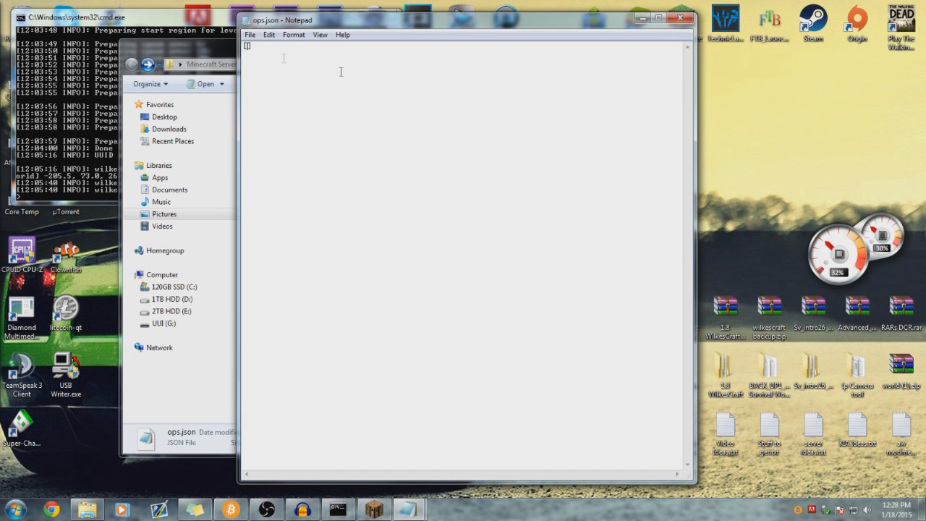
pyautogui.click(681, 20)
pyautogui.click(357, 364)
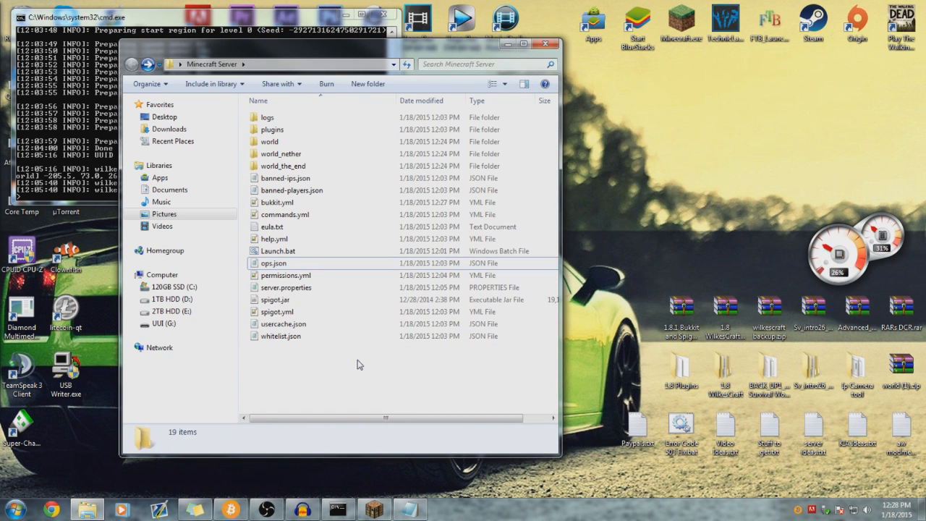
# - Op the player's account in the server console, then minimize it and switch to Minecraft
pyautogui.click(94, 148)
pyautogui.moveTo(224, 20); pyautogui.dragTo(520, 108)
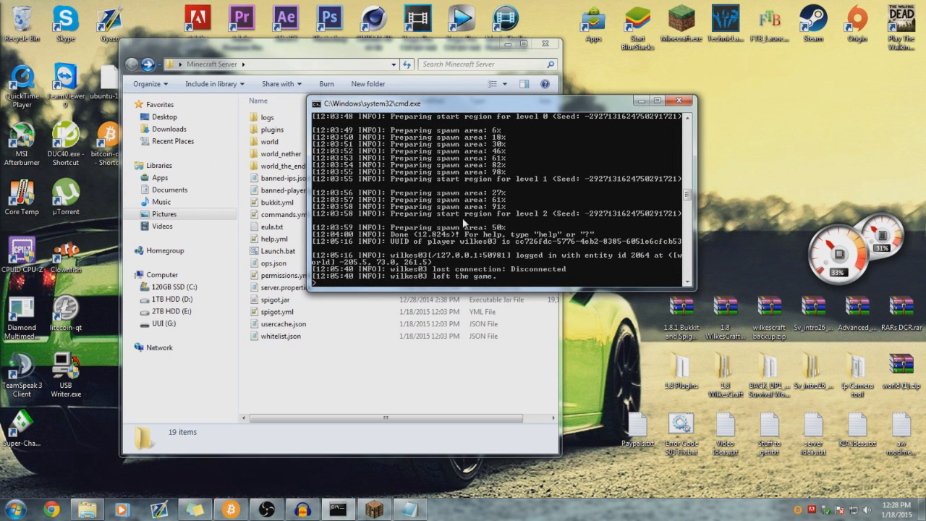
pyautogui.write('op wilkes03')
pyautogui.press('Return')
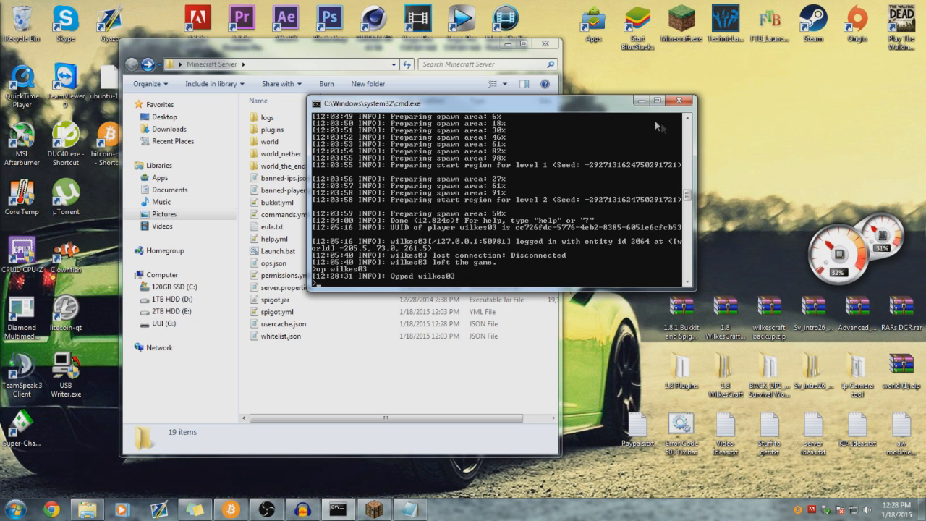
pyautogui.click(678, 100)
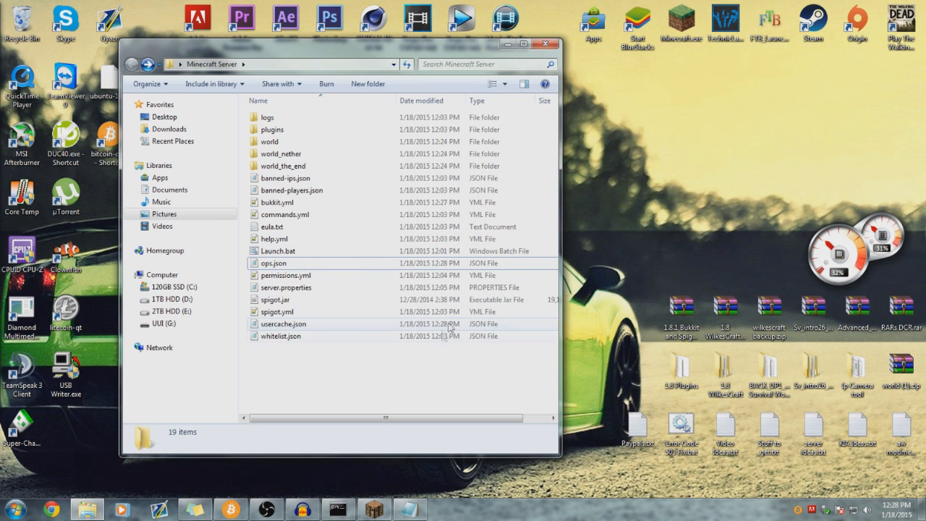
pyautogui.click(337, 509)
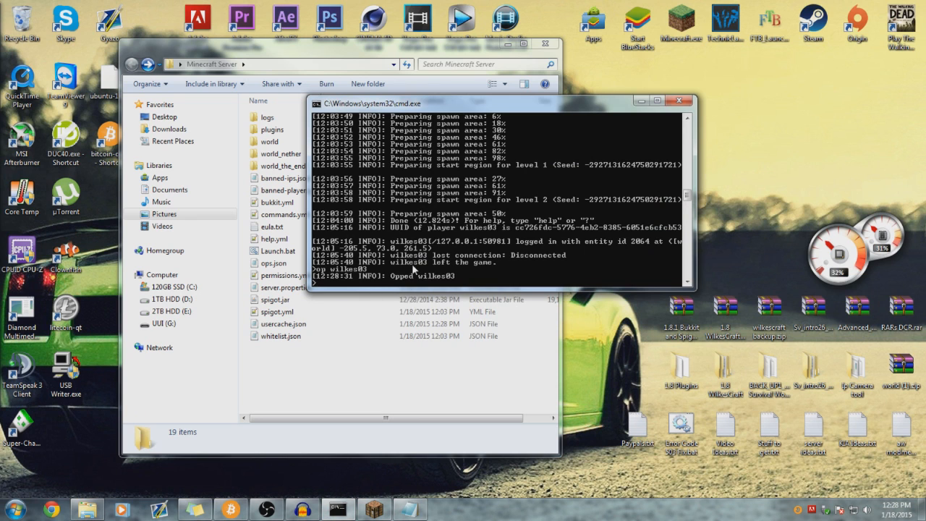
pyautogui.click(636, 100)
pyautogui.click(380, 510)
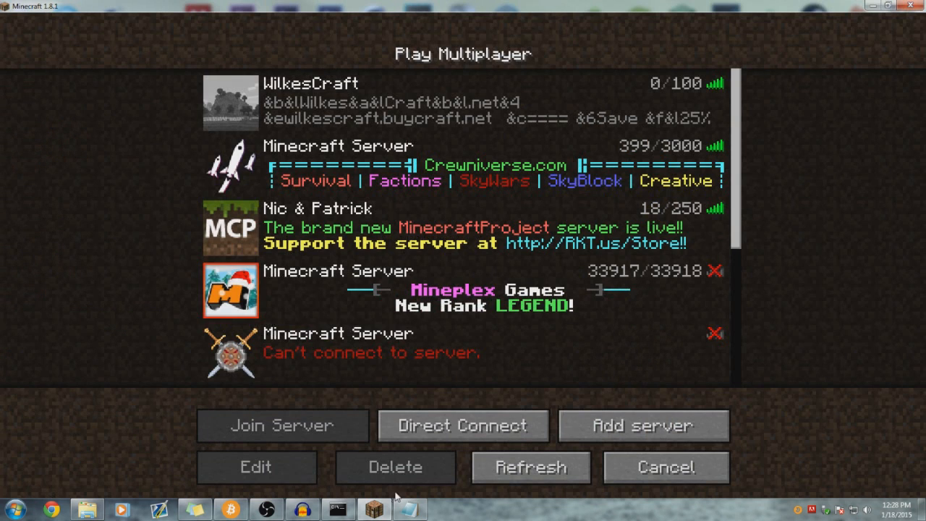
# - Cancel Minecraft's multiplayer list and minimize the game and server console
pyautogui.click(678, 478)
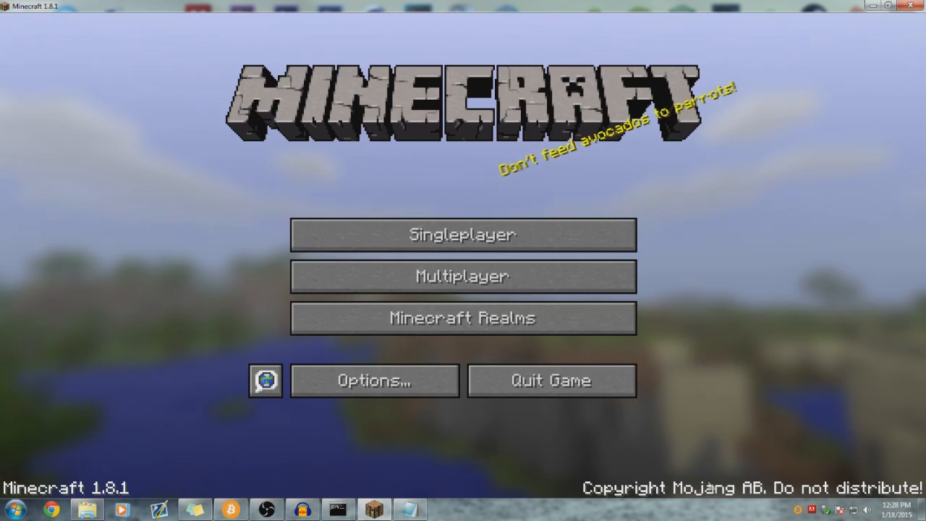
pyautogui.click(374, 509)
pyautogui.click(334, 510)
pyautogui.click(333, 511)
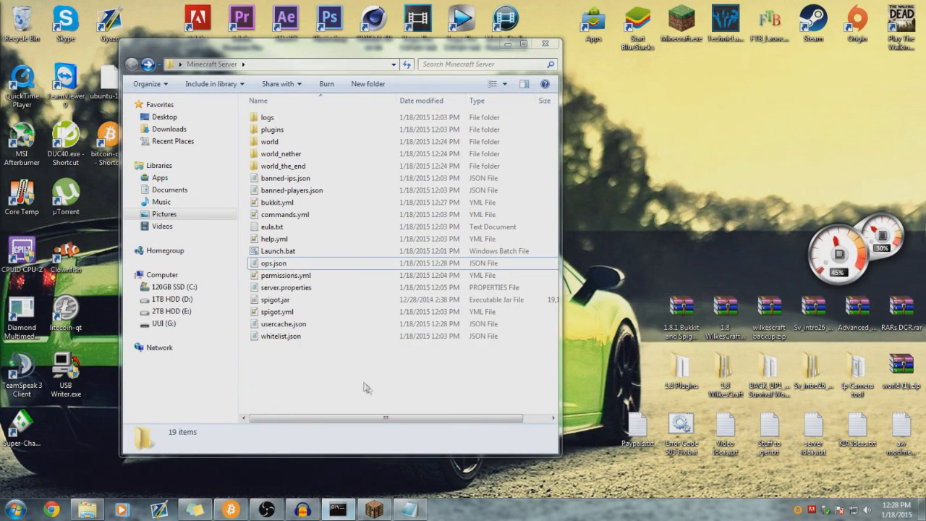
# - Check the empty permissions.yml, close Notepad++, and open server.properties
pyautogui.doubleClick(308, 275)
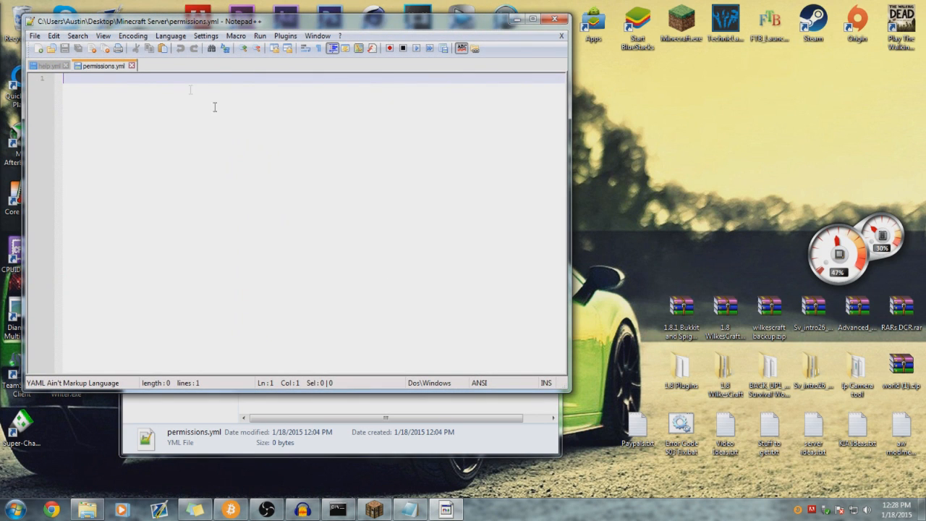
pyautogui.click(132, 66)
pyautogui.click(65, 66)
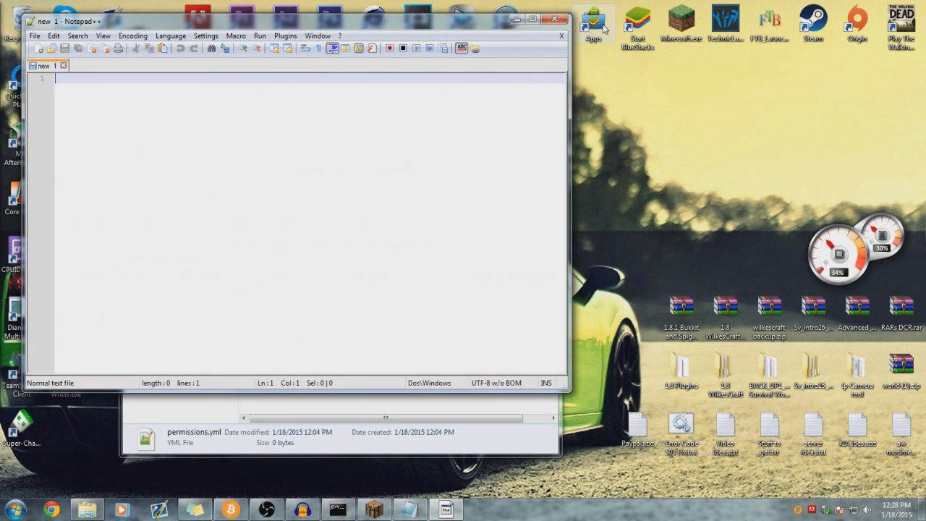
pyautogui.click(554, 18)
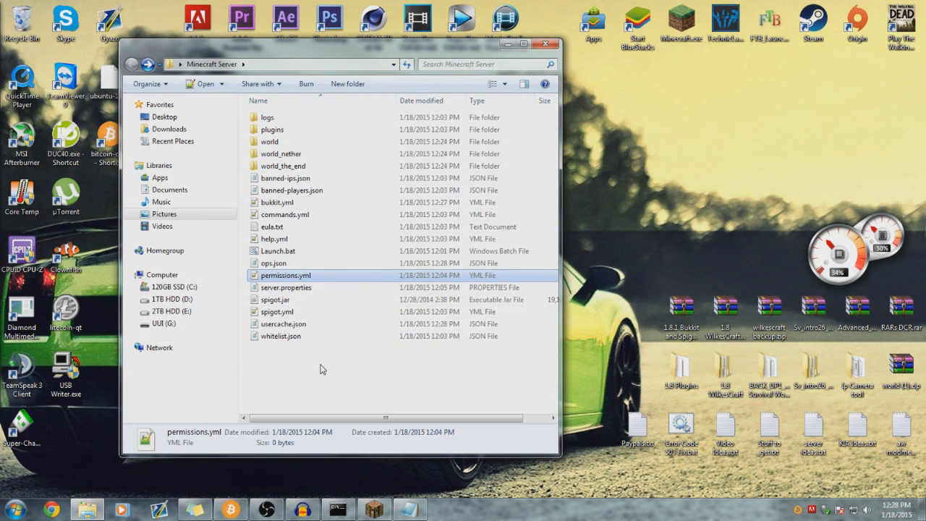
pyautogui.click(296, 288)
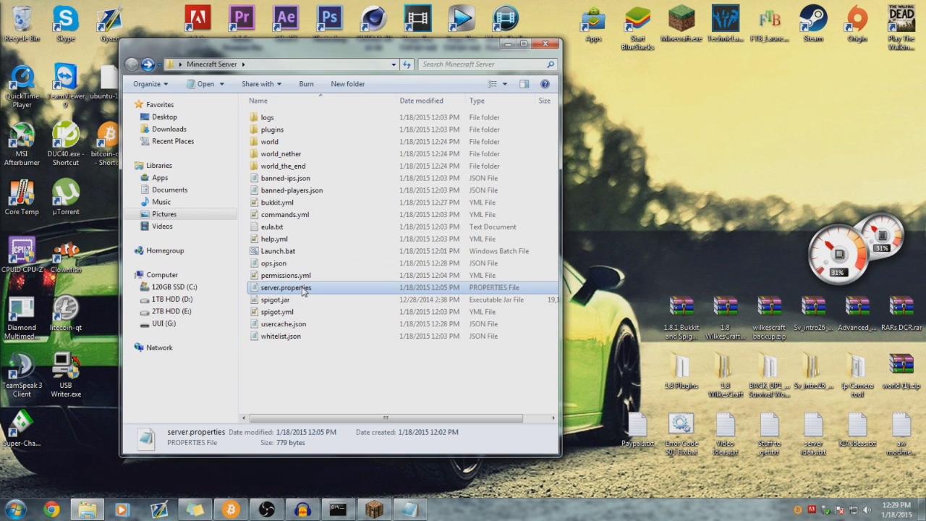
pyautogui.doubleClick(303, 289)
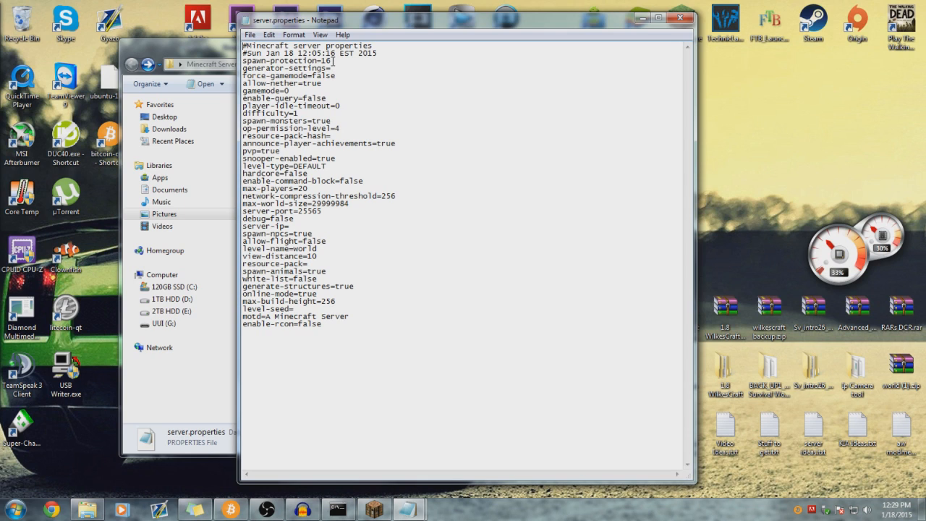
# - Edit the spawn-protection value, replacing its last digit with 0
pyautogui.moveTo(332, 61)
pyautogui.mouseDown()
pyautogui.moveTo(261, 55)
pyautogui.moveTo(333, 60)
pyautogui.mouseUp()
pyautogui.moveTo(333, 61); pyautogui.dragTo(327, 61)
pyautogui.click(338, 61)
pyautogui.press('BackSpace')
pyautogui.write('0')
# - Review the allow-nether, gamemode and player-idle-timeout values in server.properties
pyautogui.moveTo(323, 83); pyautogui.dragTo(302, 84)
pyautogui.click(344, 83)
pyautogui.click(298, 92)
pyautogui.rightClick(294, 90)
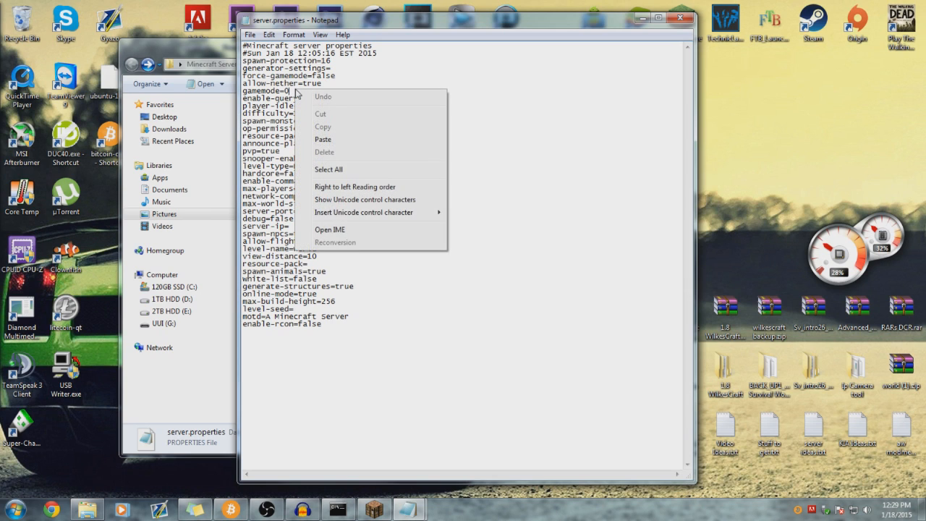
pyautogui.click(293, 91)
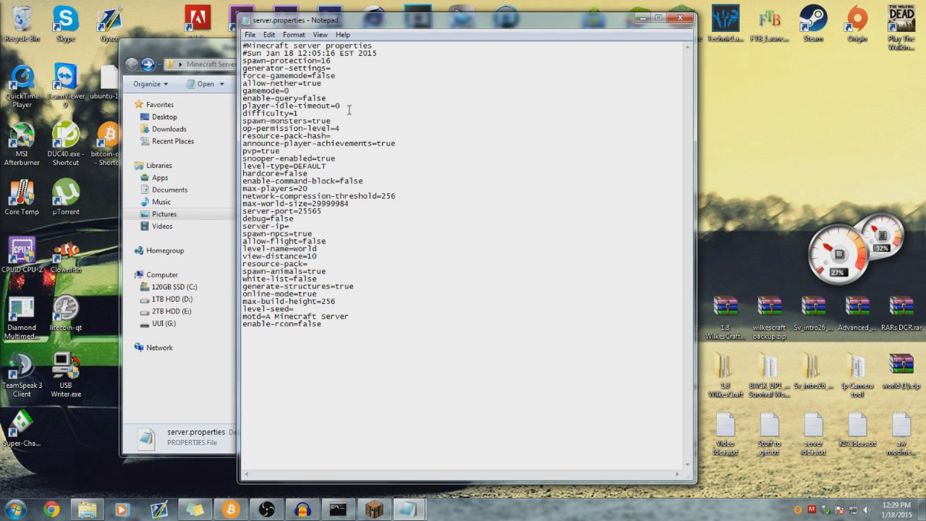
pyautogui.hotkey('shift', 'Left')
# - Replace player-idle-timeout's 0 with 5, then erase the new digit
pyautogui.click(346, 106)
pyautogui.moveTo(342, 106); pyautogui.dragTo(334, 106)
pyautogui.click(342, 105)
pyautogui.moveTo(342, 106); pyautogui.dragTo(335, 105)
pyautogui.write('5')
pyautogui.press('BackSpace')
# - Look over the spawn-monsters, achievements, pvp and level-type DEFAULT settings
pyautogui.moveTo(332, 121); pyautogui.dragTo(308, 120)
pyautogui.click(341, 128)
pyautogui.moveTo(405, 144)
pyautogui.mouseDown()
pyautogui.moveTo(377, 143)
pyautogui.moveTo(412, 146)
pyautogui.mouseUp()
pyautogui.moveTo(296, 152); pyautogui.dragTo(338, 159)
pyautogui.moveTo(330, 166)
pyautogui.mouseDown()
pyautogui.moveTo(303, 166)
pyautogui.moveTo(326, 166)
pyautogui.mouseUp()
# - Cycle Minecraft's new-world World Type through Superflat and Customized, cancel, and minimize the game
pyautogui.click(374, 509)
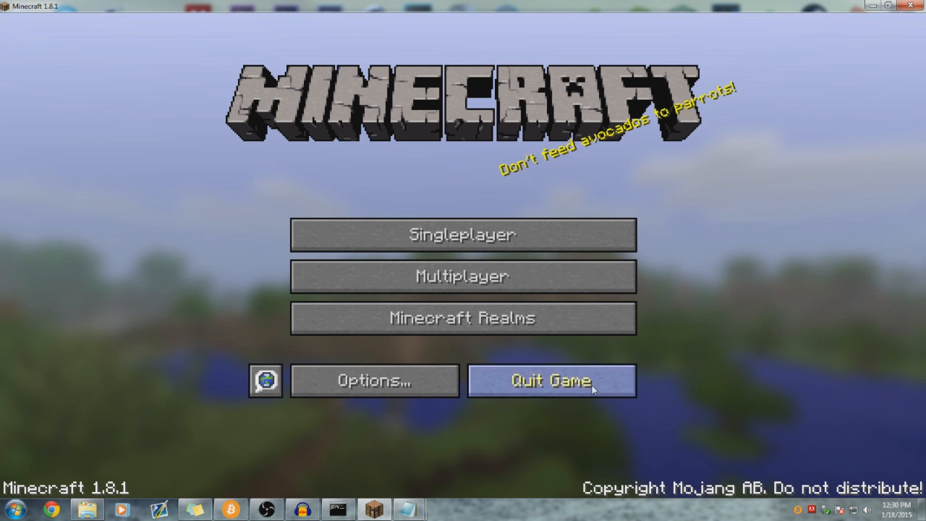
pyautogui.click(457, 240)
pyautogui.click(600, 424)
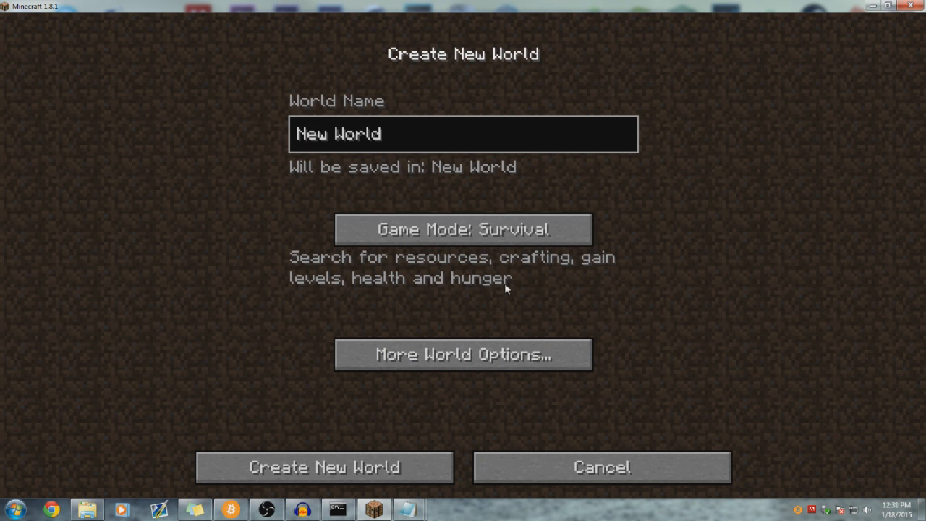
pyautogui.click(498, 356)
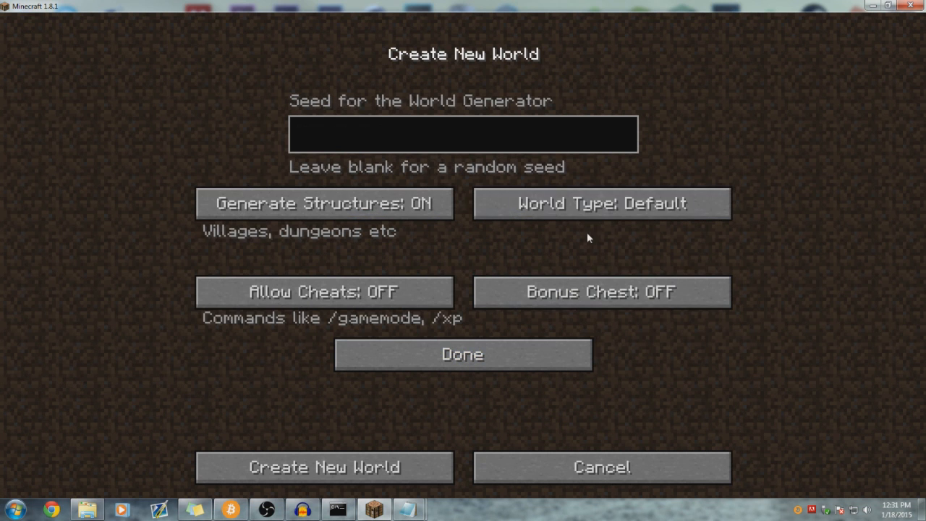
pyautogui.click(641, 204)
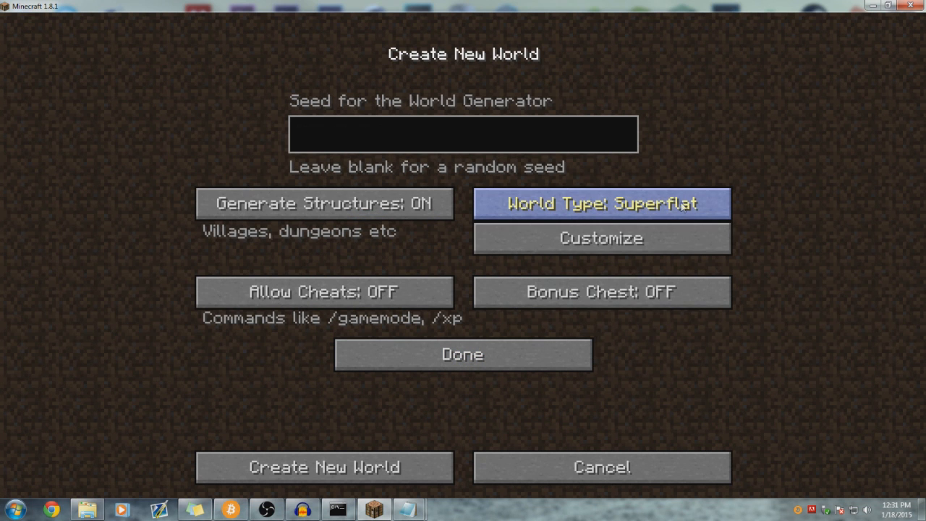
pyautogui.click(683, 207)
pyautogui.click(700, 208)
pyautogui.click(716, 208)
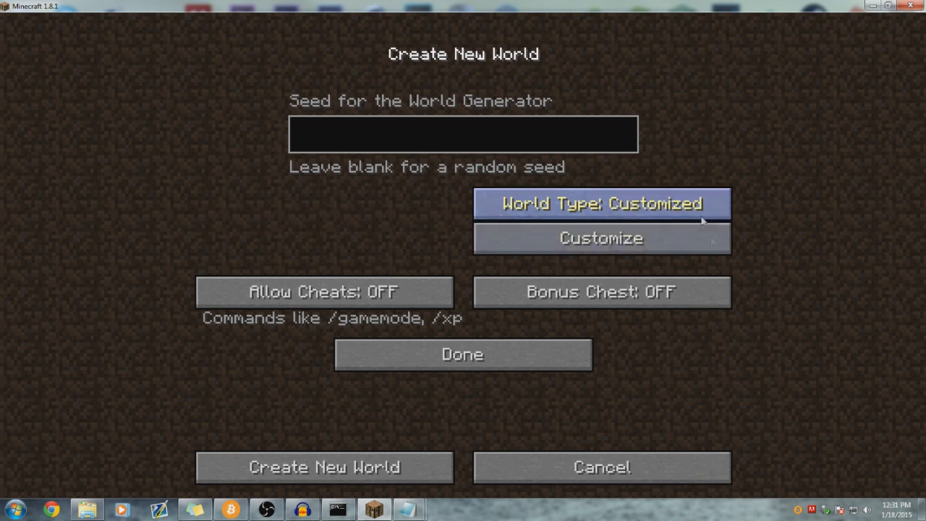
pyautogui.click(560, 471)
pyautogui.click(374, 510)
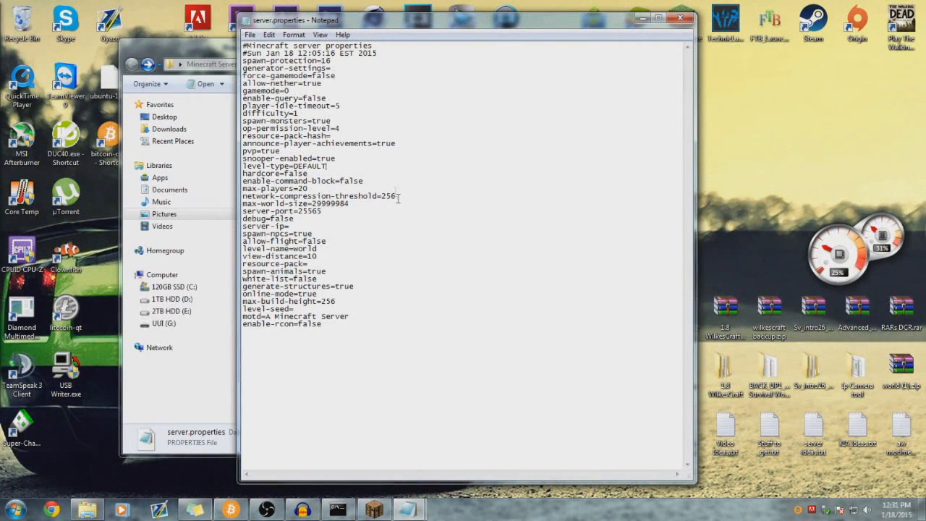
# - Change level-type from DEFAULT to FLAT and set enable-command-block to false
pyautogui.moveTo(327, 167); pyautogui.dragTo(293, 166)
pyautogui.write('FLAT')
pyautogui.moveTo(366, 180); pyautogui.dragTo(340, 179)
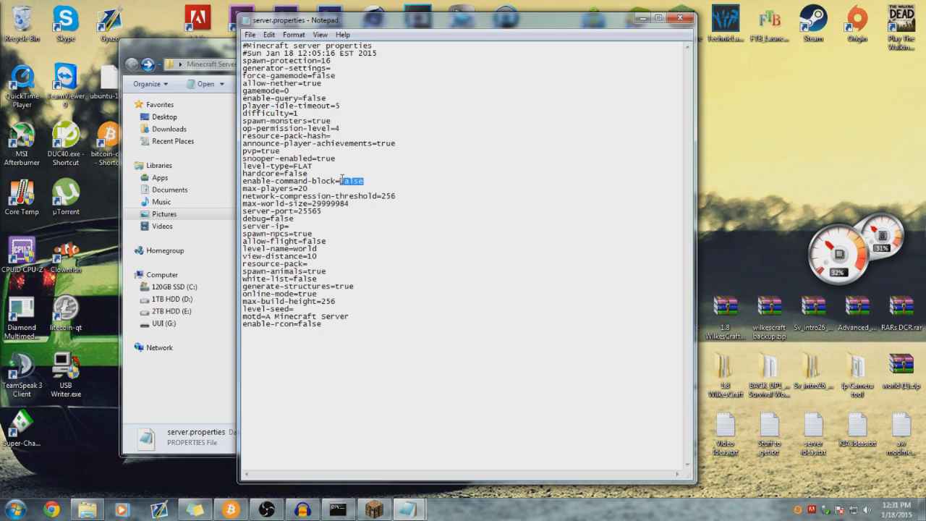
pyautogui.write('true')
pyautogui.press('BackSpace')
pyautogui.press('BackSpace')
pyautogui.press('BackSpace')
pyautogui.press('BackSpace')
pyautogui.press('BackSpace')
pyautogui.write('=false')
# - Review the max-players, world size, server port and empty server-ip entries in server.properties
pyautogui.moveTo(316, 189); pyautogui.dragTo(294, 188)
pyautogui.click(312, 188)
pyautogui.rightClick(304, 189)
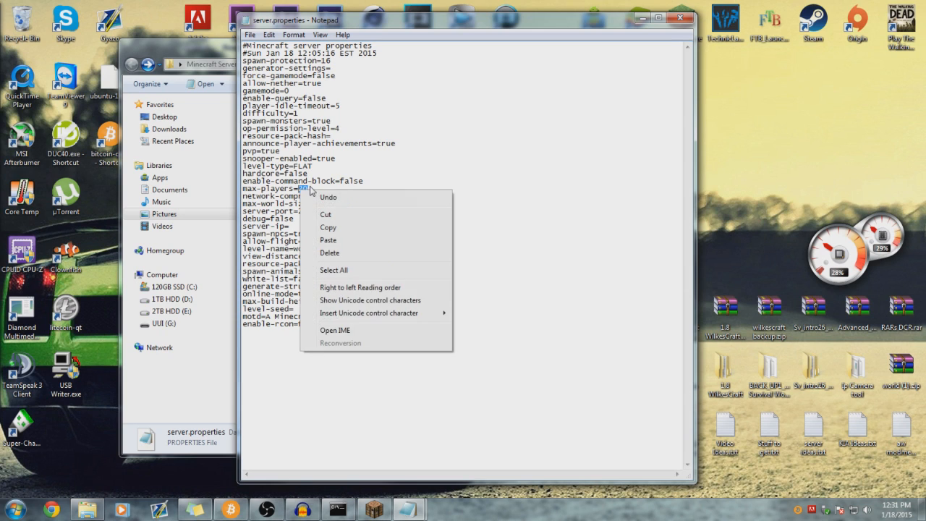
pyautogui.click(313, 188)
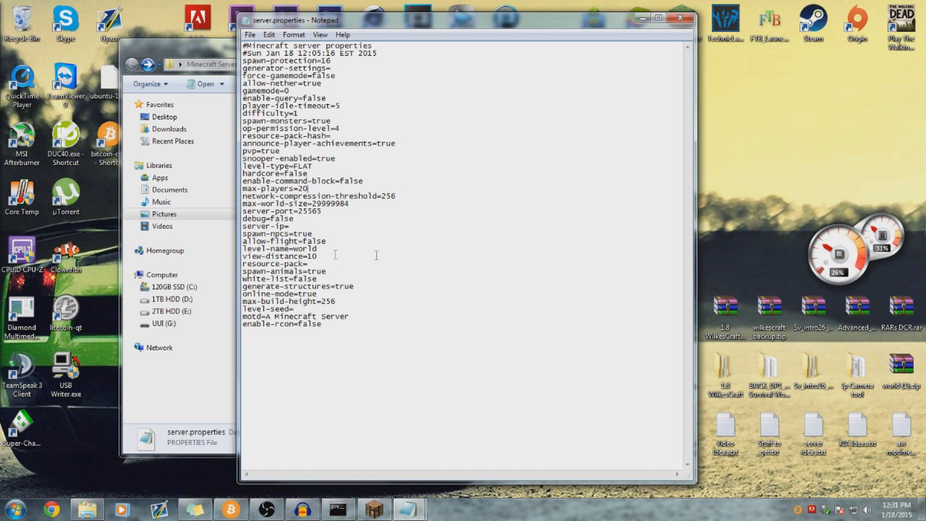
pyautogui.moveTo(352, 204)
pyautogui.mouseDown()
pyautogui.moveTo(313, 204)
pyautogui.moveTo(348, 211)
pyautogui.moveTo(356, 205)
pyautogui.moveTo(316, 204)
pyautogui.moveTo(348, 196)
pyautogui.moveTo(353, 204)
pyautogui.moveTo(317, 211)
pyautogui.moveTo(366, 213)
pyautogui.mouseUp()
pyautogui.click(302, 227)
pyautogui.moveTo(292, 228)
pyautogui.mouseDown()
pyautogui.moveTo(244, 227)
pyautogui.moveTo(300, 229)
pyautogui.mouseUp()
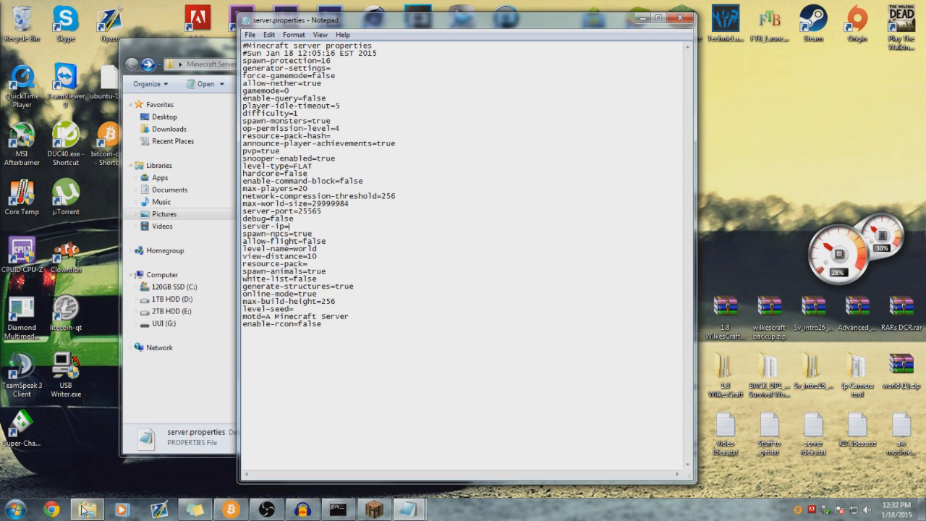
# - Look up the public IP address with a browser search, then close the browser
pyautogui.click(52, 509)
pyautogui.write('wha')
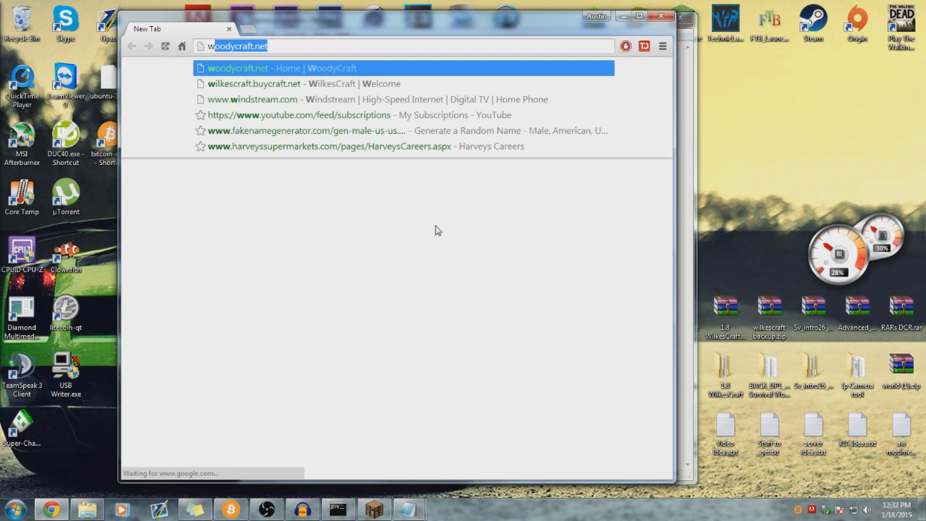
pyautogui.write('t is')
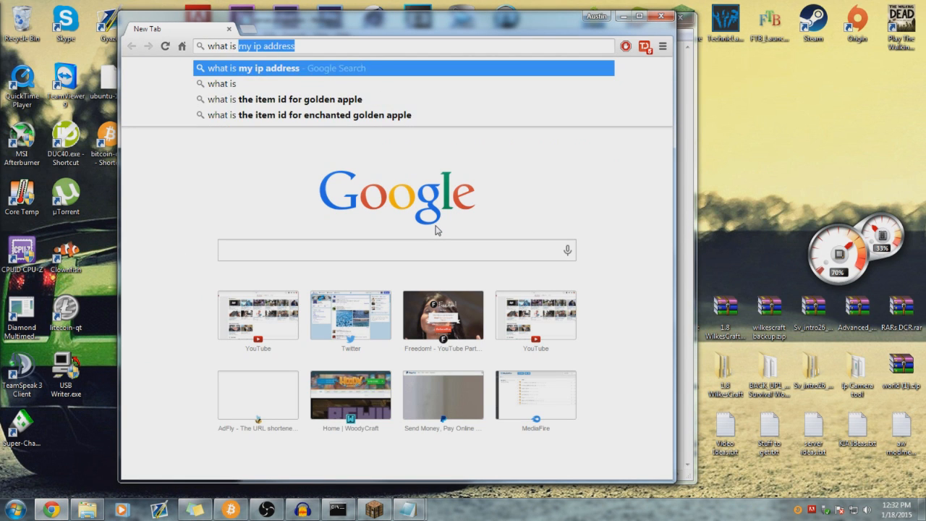
pyautogui.press('Return')
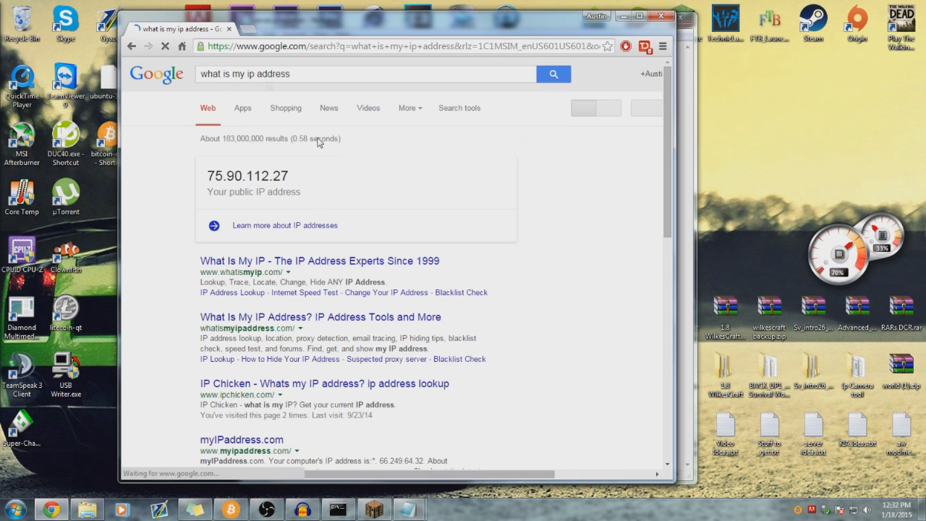
pyautogui.click(667, 13)
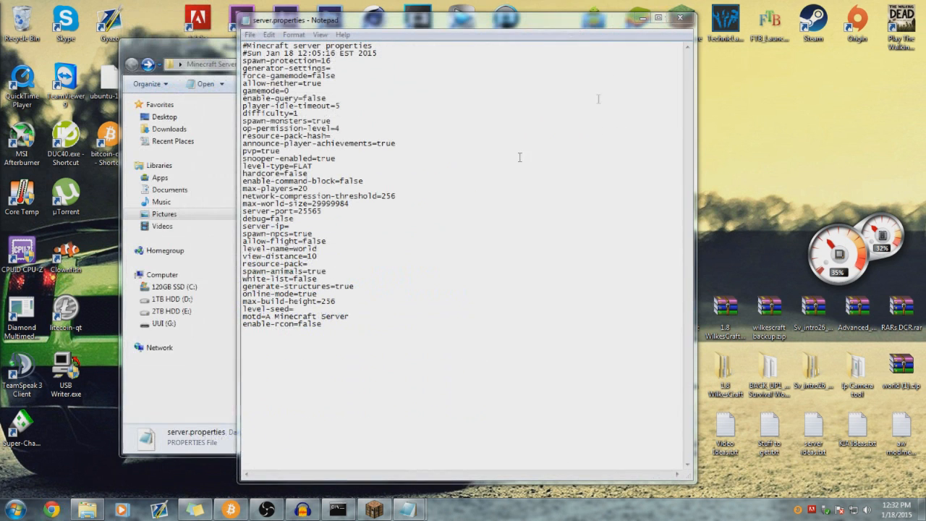
pyautogui.click(293, 226)
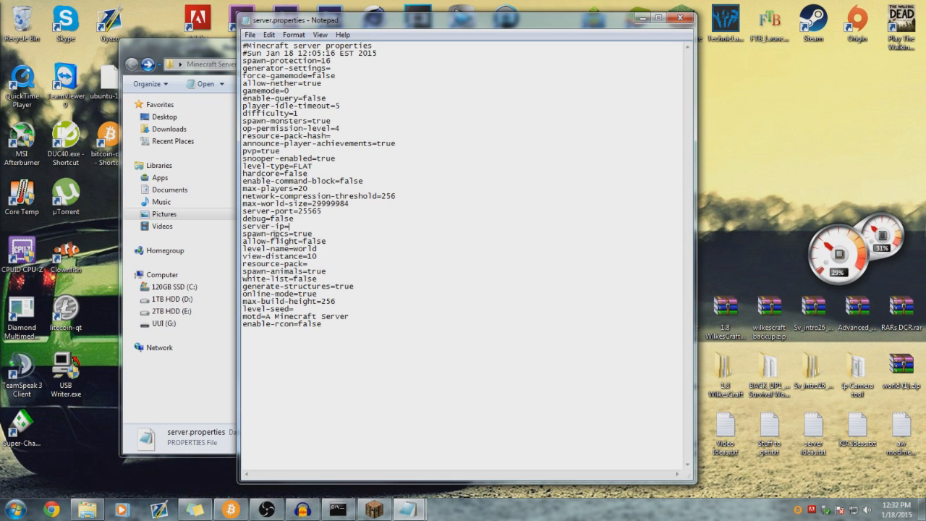
pyautogui.moveTo(270, 233)
pyautogui.mouseDown()
pyautogui.moveTo(298, 233)
pyautogui.moveTo(253, 233)
pyautogui.moveTo(280, 232)
pyautogui.mouseUp()
pyautogui.click(280, 231)
pyautogui.click(312, 232)
pyautogui.moveTo(327, 241); pyautogui.dragTo(303, 242)
pyautogui.click(326, 241)
# - Run 'whitelist on' and 'whitelist add' with the player's username, then check white-list in server.properties
pyautogui.click(337, 509)
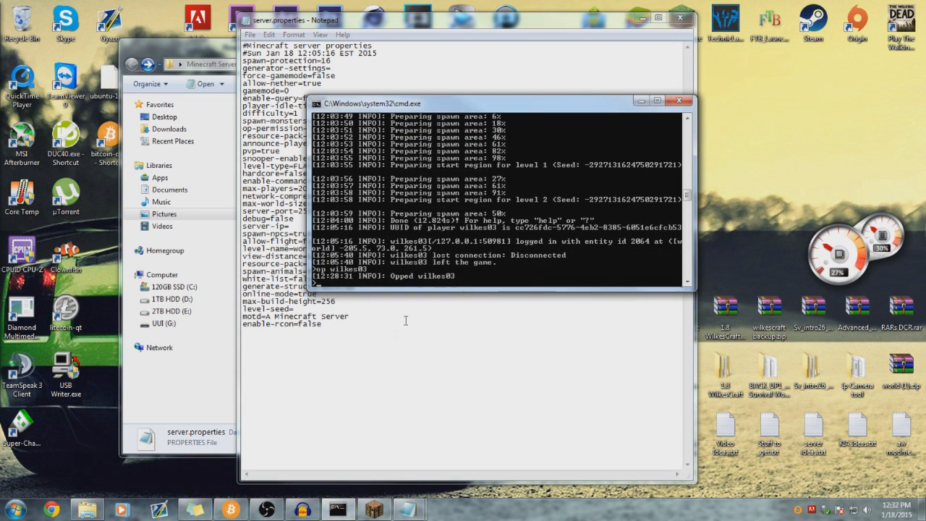
pyautogui.write('whit')
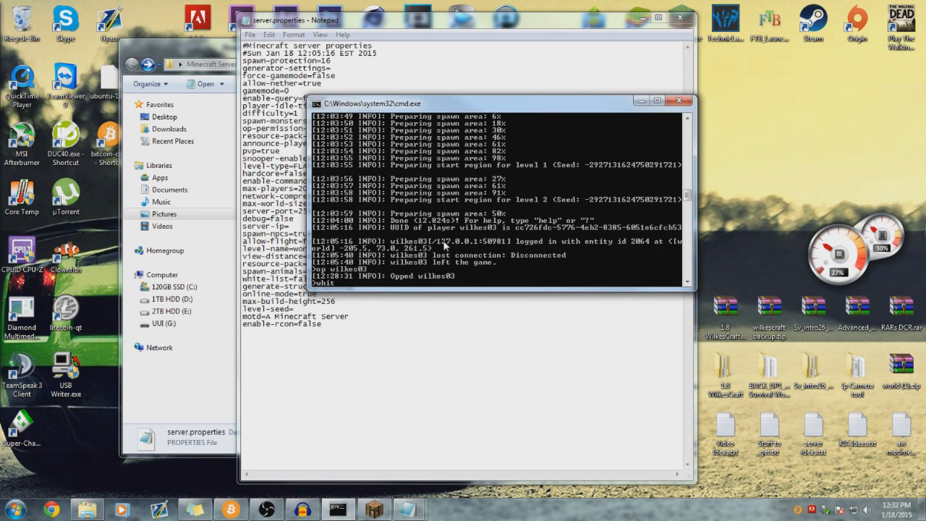
pyautogui.write('elist on')
pyautogui.press('Return')
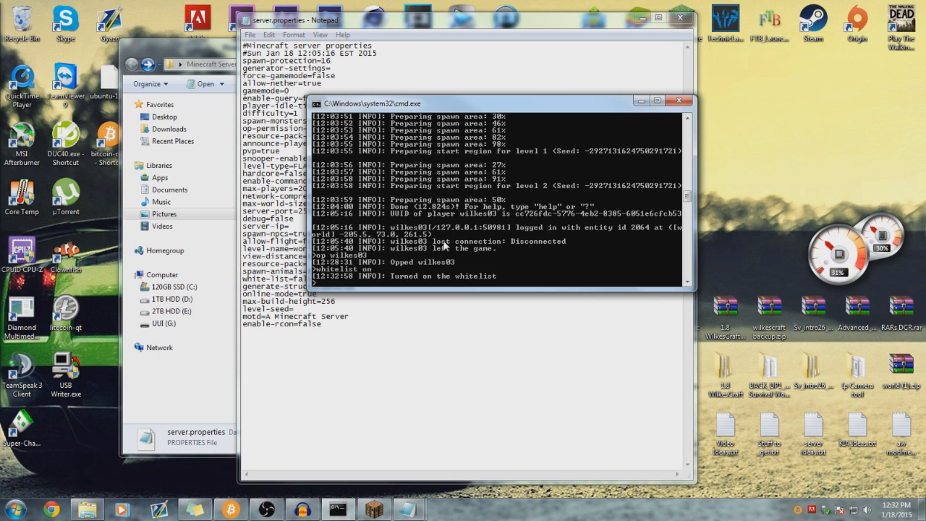
pyautogui.write('whitelist add wilkes03')
pyautogui.press('Return')
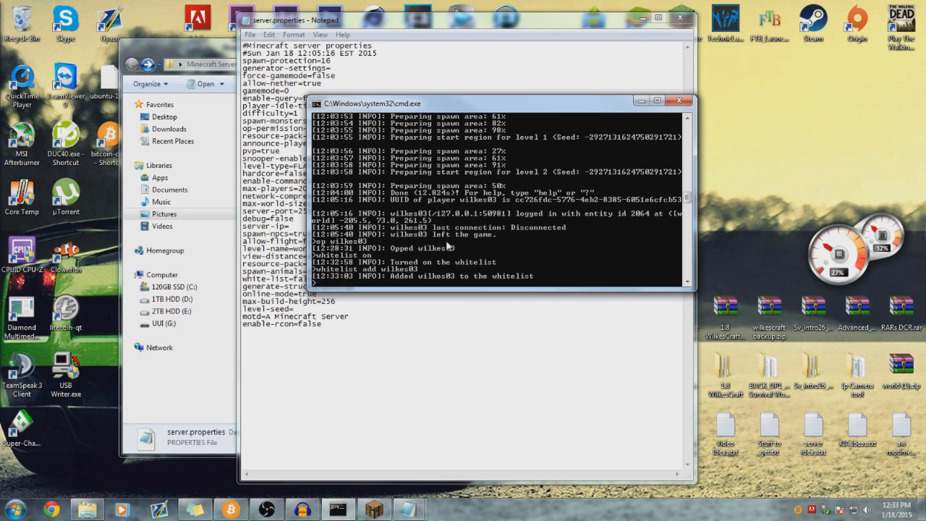
pyautogui.click(646, 102)
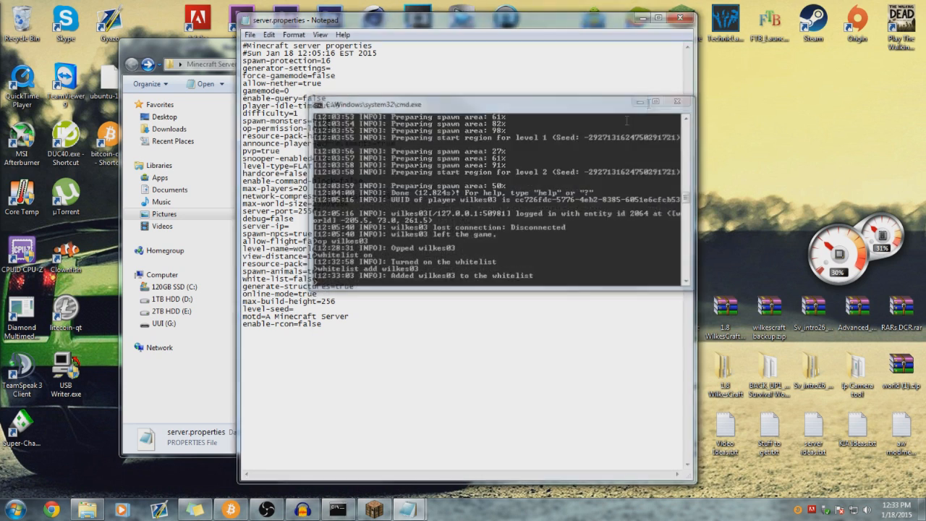
pyautogui.moveTo(318, 279)
pyautogui.mouseDown()
pyautogui.moveTo(299, 278)
pyautogui.moveTo(323, 278)
pyautogui.mouseUp()
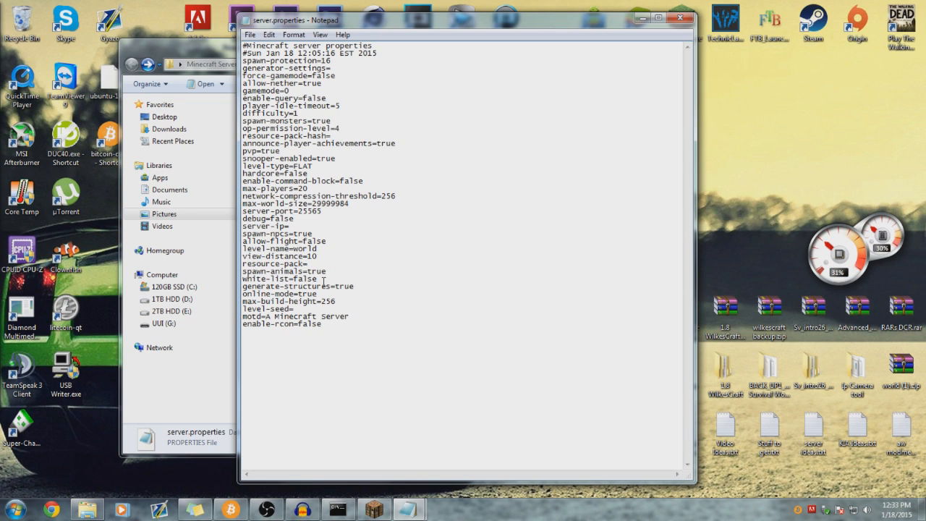
pyautogui.moveTo(359, 288)
pyautogui.mouseDown()
pyautogui.moveTo(332, 288)
pyautogui.moveTo(362, 291)
pyautogui.mouseUp()
pyautogui.click(362, 291)
pyautogui.doubleClick(362, 288)
pyautogui.click(330, 294)
pyautogui.doubleClick(317, 294)
pyautogui.click(324, 296)
# - Switch to Minecraft, leave the world list, and select WilkesCraft 1.8 under Multiplayer
pyautogui.click(372, 509)
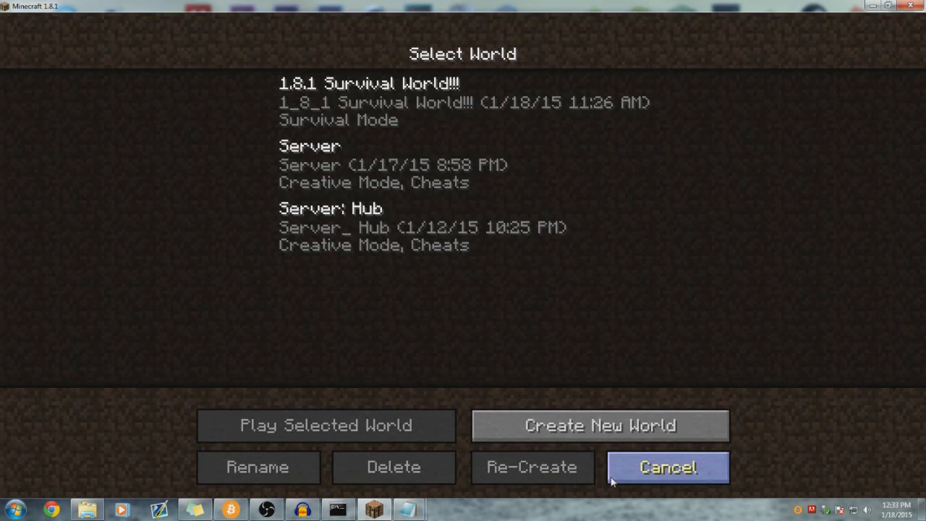
pyautogui.click(653, 467)
pyautogui.click(335, 280)
pyautogui.scroll(-8, 381, 309)
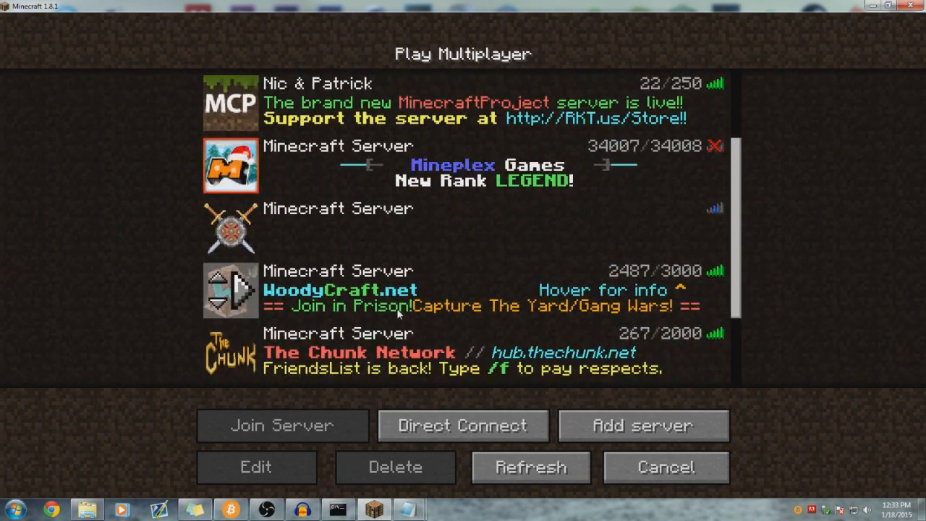
pyautogui.click(353, 296)
pyautogui.click(352, 292)
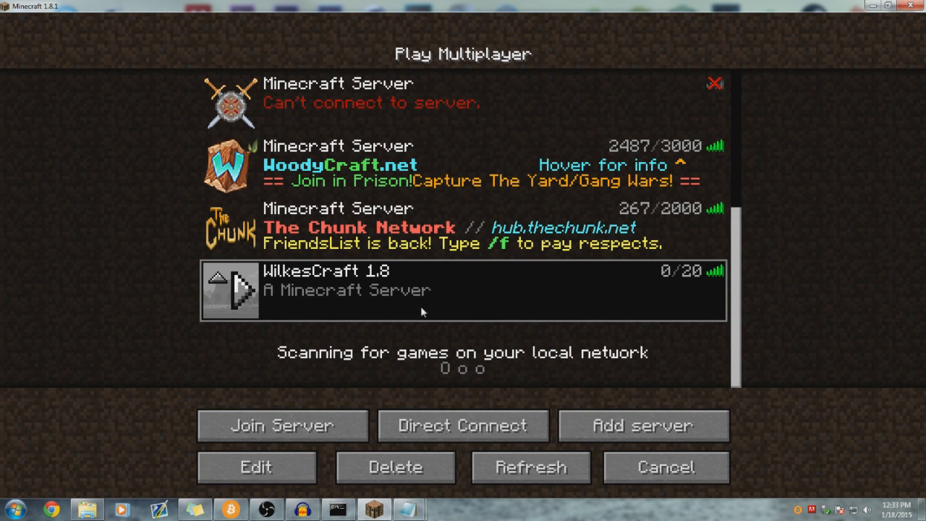
pyautogui.moveTo(407, 512)
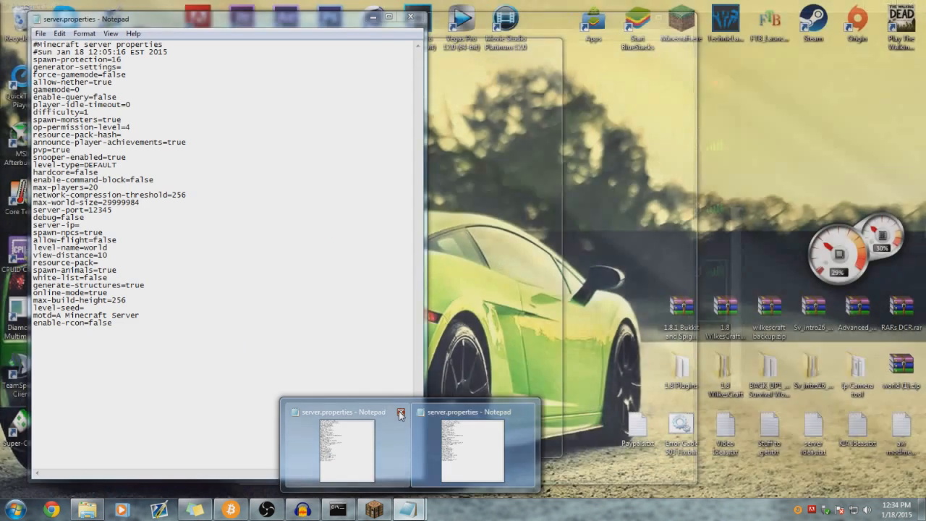
# - Discard the duplicate Notepad and change the motd to the owner's name plus 'Minecraft Server :)'
pyautogui.click(400, 411)
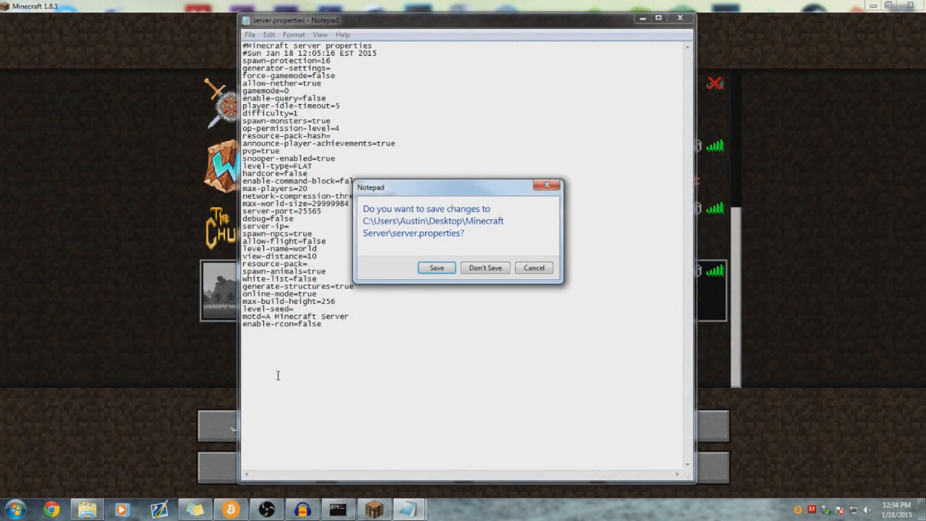
pyautogui.click(476, 269)
pyautogui.moveTo(354, 316); pyautogui.dragTo(265, 316)
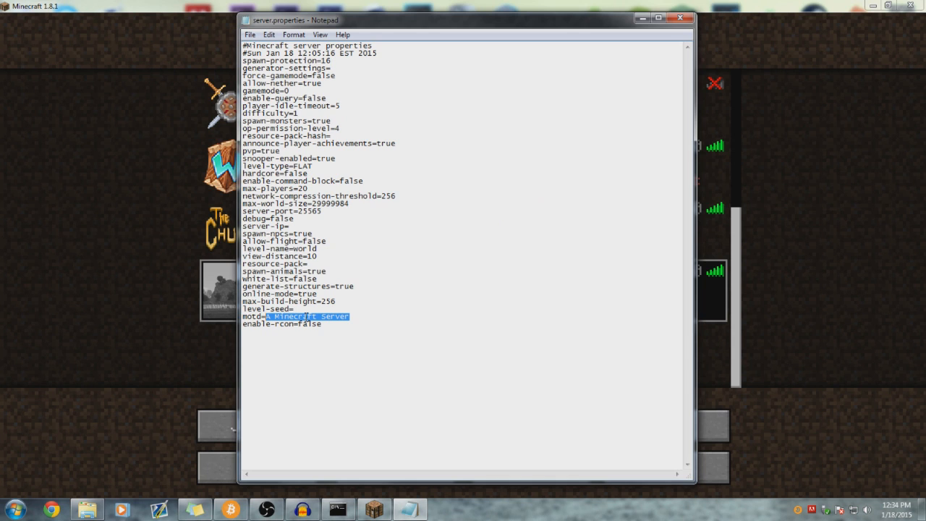
pyautogui.write("Austin's Minecraft Server")
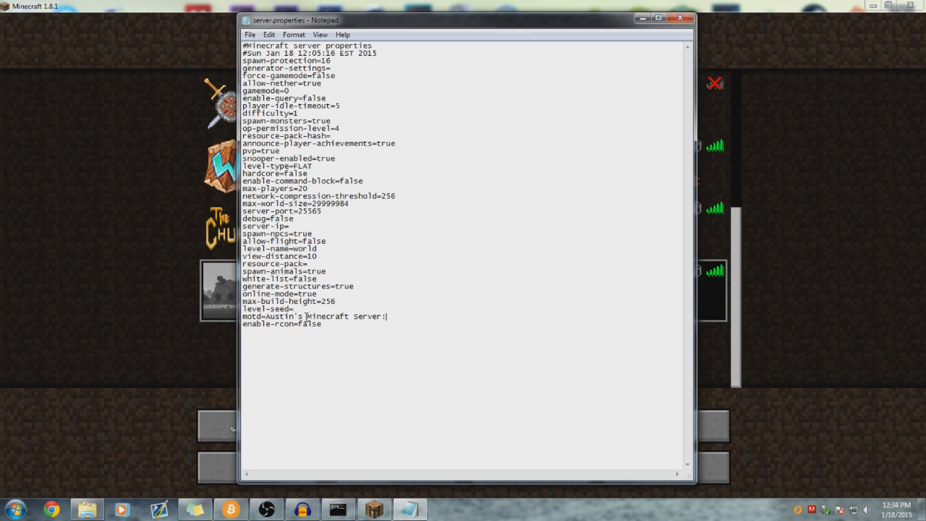
pyautogui.write(' :)')
# - Save server.properties and refresh Minecraft's multiplayer server list
pyautogui.click(249, 35)
pyautogui.click(266, 77)
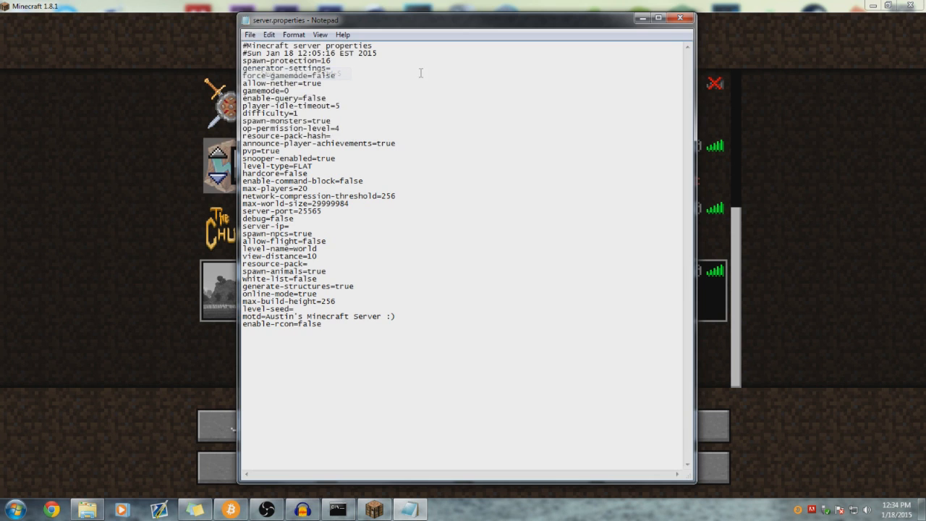
pyautogui.click(860, 142)
pyautogui.click(531, 466)
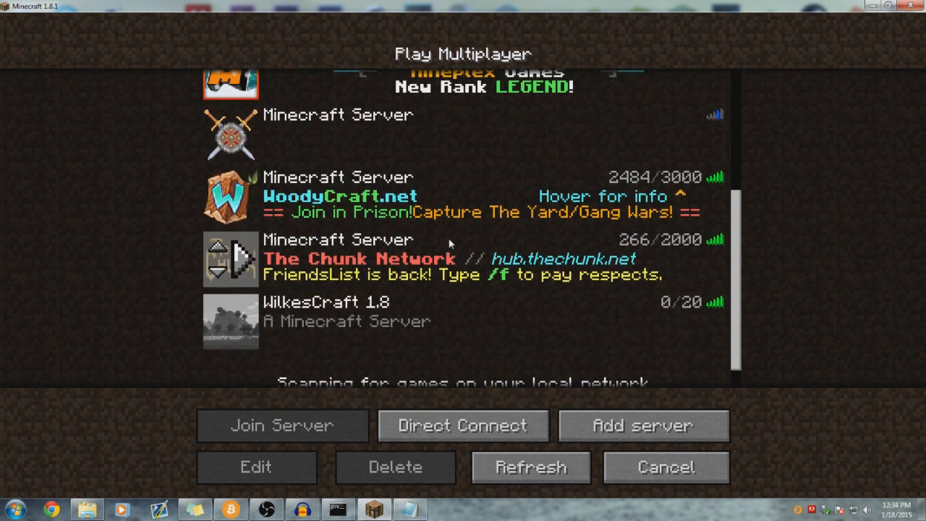
# - Select WilkesCraft 1.8 and run reload in the server console
pyautogui.click(344, 296)
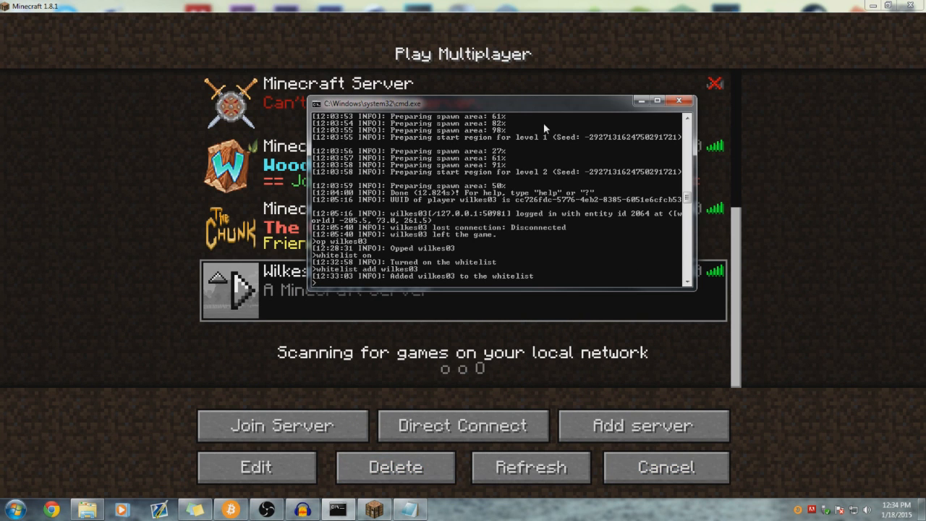
pyautogui.moveTo(521, 108); pyautogui.dragTo(417, 140)
pyautogui.write('reload')
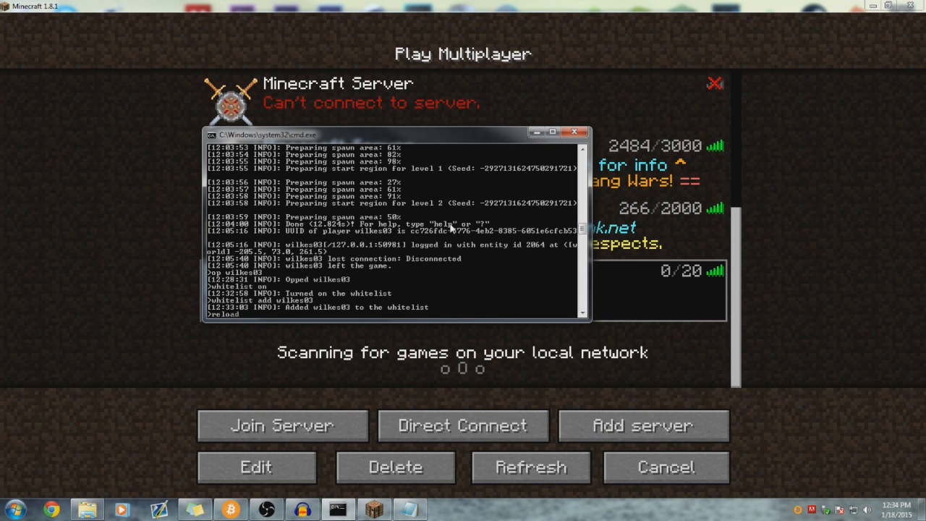
pyautogui.press('Return')
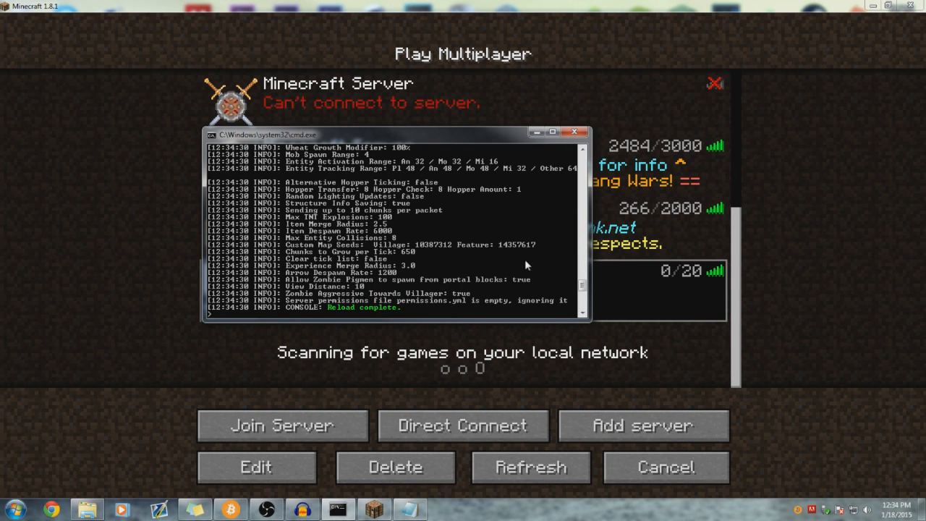
# - Refresh the server list to see WilkesCraft 1.8's new motd, then return to server.properties
pyautogui.click(843, 263)
pyautogui.click(531, 467)
pyautogui.scroll(-5, 461, 325)
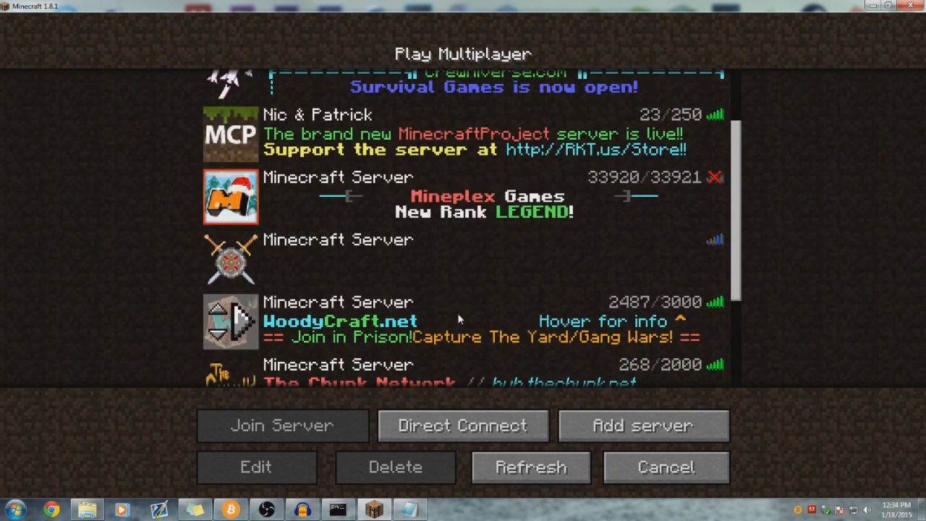
pyautogui.scroll(-1, 461, 311)
pyautogui.click(311, 311)
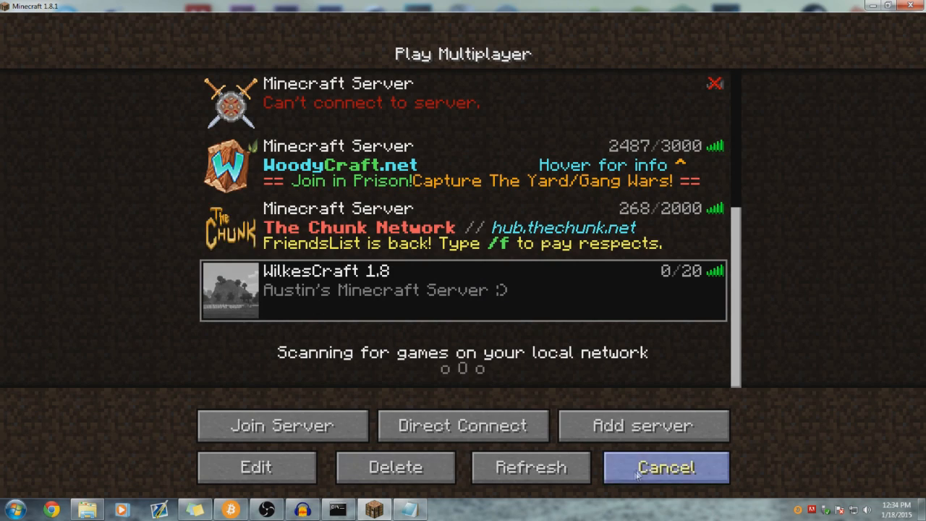
pyautogui.click(665, 467)
pyautogui.click(374, 509)
pyautogui.click(410, 509)
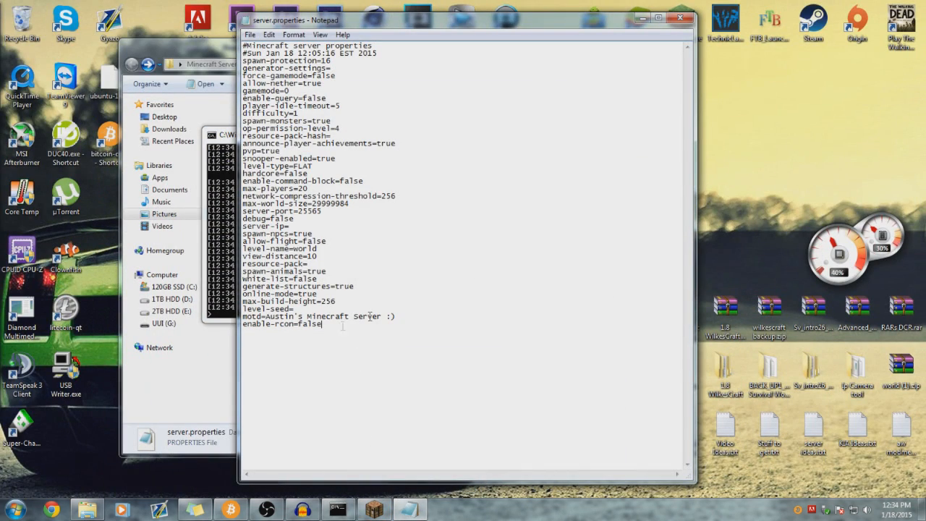
# - Save server.properties and close Notepad
pyautogui.click(249, 35)
pyautogui.click(262, 72)
pyautogui.click(680, 17)
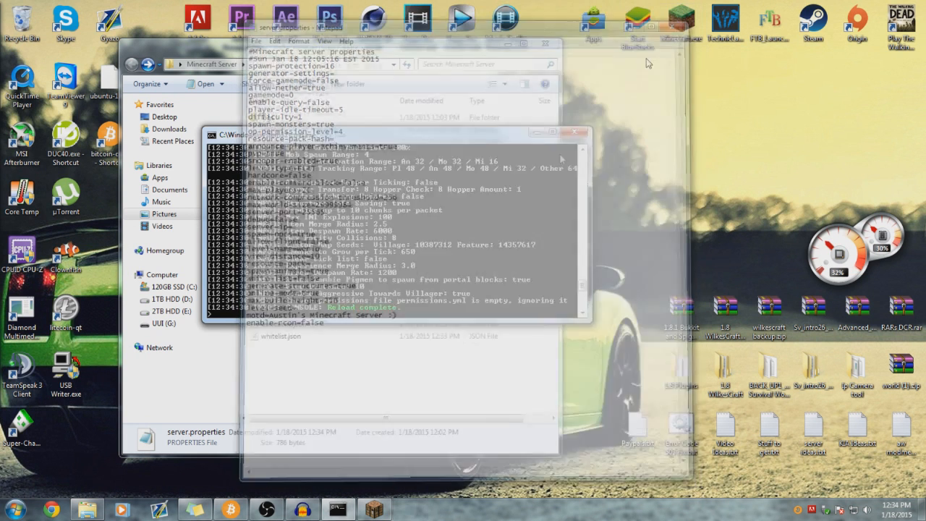
# - Reload the server from the console and return to Minecraft's multiplayer list
pyautogui.write('load')
pyautogui.press('Return')
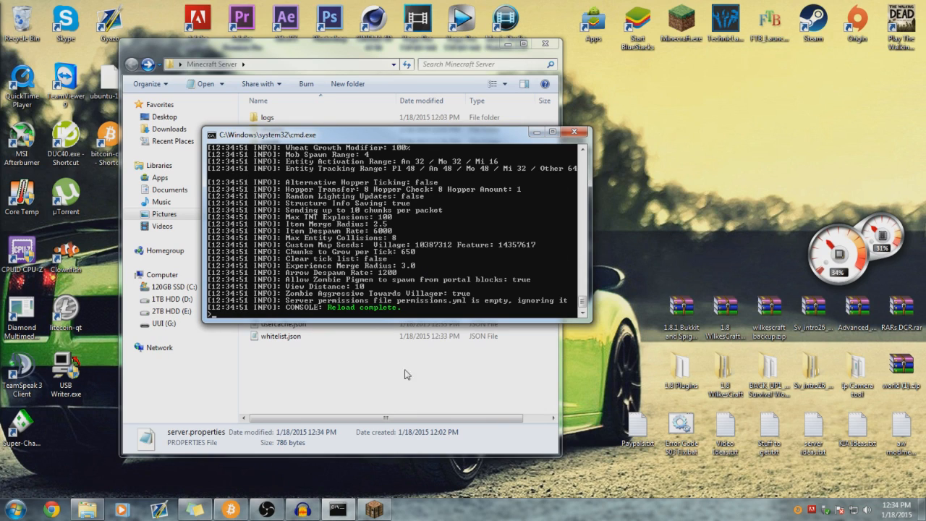
pyautogui.click(374, 509)
pyautogui.click(418, 276)
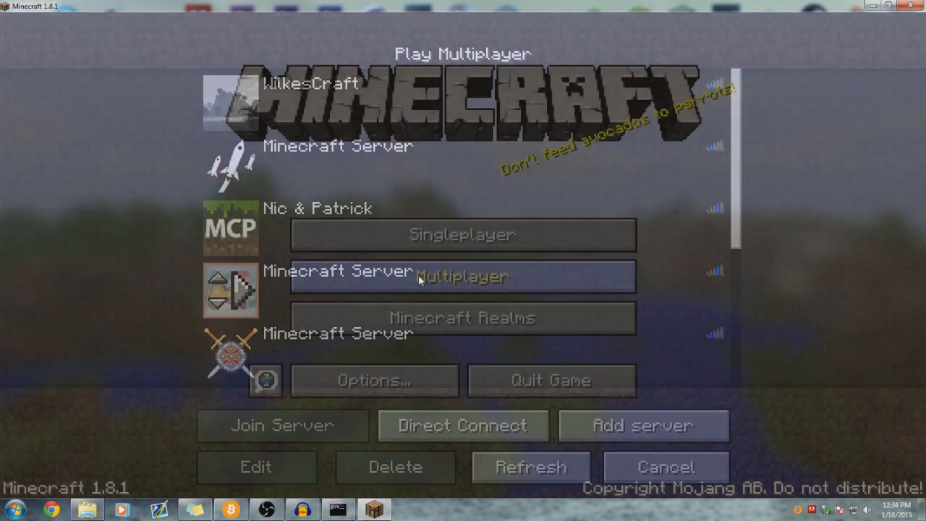
# - Join the WilkesCraft 1.8 server and turn the whitelist off with /whitelist off
pyautogui.scroll(-5, 421, 277)
pyautogui.doubleClick(414, 292)
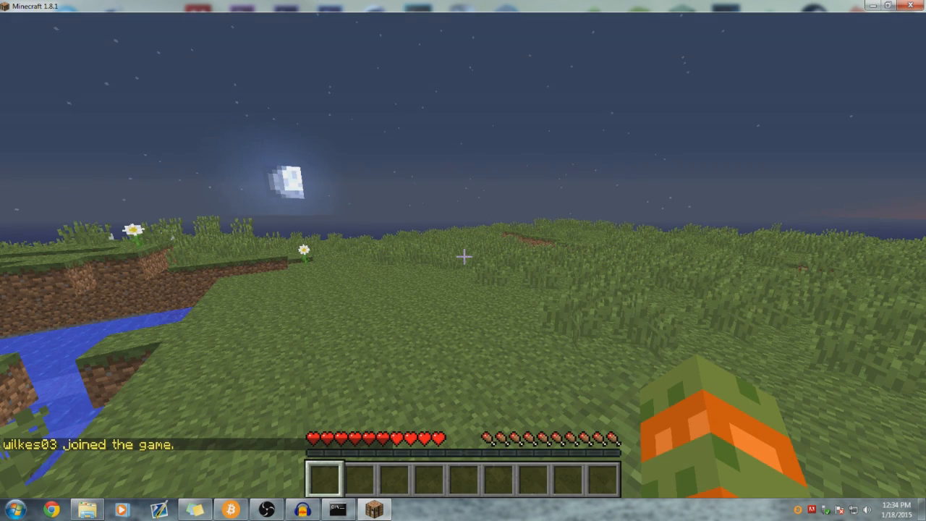
pyautogui.press('/')
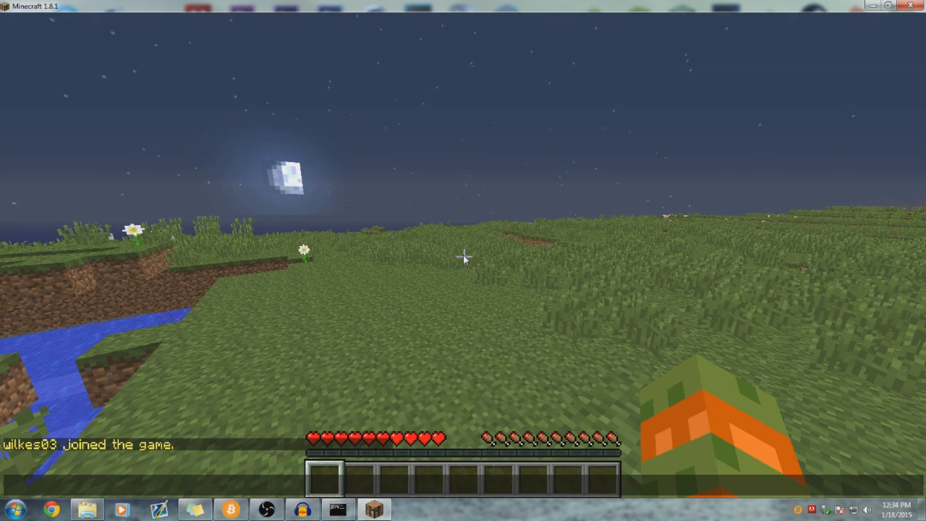
pyautogui.write('whitelist')
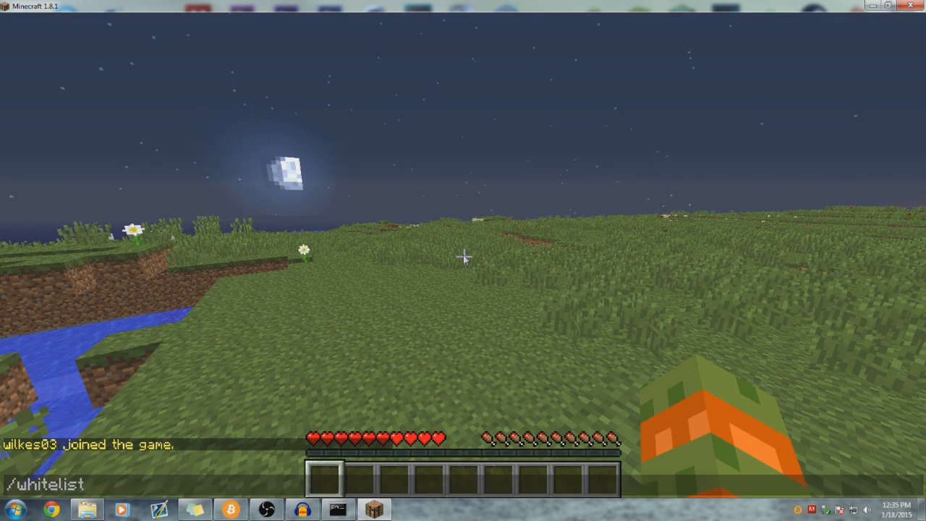
pyautogui.press('Return')
pyautogui.press('t')
pyautogui.press('Up')
pyautogui.write('off')
pyautogui.press('Return')
# - Try /whitelist add without a player, then list available commands with /help
pyautogui.press('/')
pyautogui.write('w')
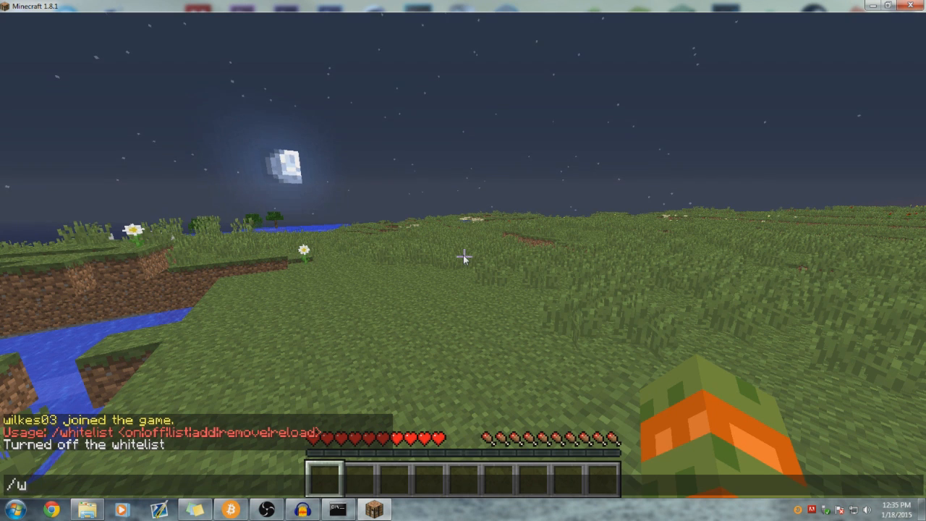
pyautogui.write('hitelist add')
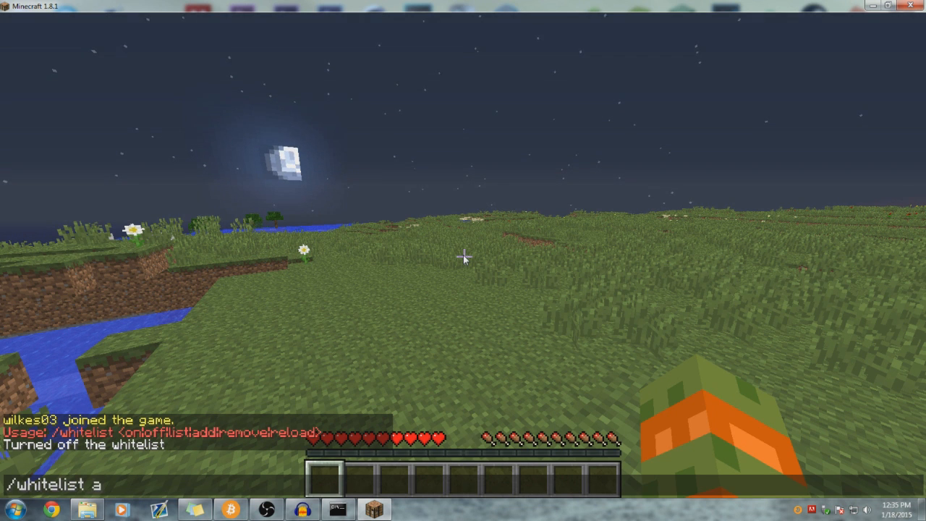
pyautogui.press('Return')
pyautogui.press('/')
pyautogui.write('ehlp')
pyautogui.press('BackSpace')
pyautogui.press('BackSpace')
pyautogui.press('BackSpace')
pyautogui.press('BackSpace')
pyautogui.write('helpp')
pyautogui.press('BackSpace')
pyautogui.press('Return')
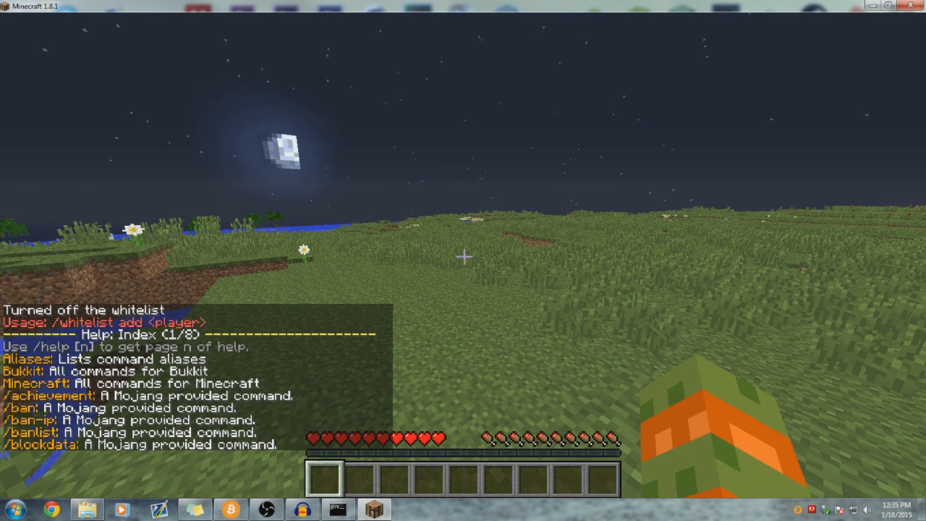
# - Make your own player a server operator with /op, then minimize Minecraft
pyautogui.write('t/op wilkes03')
pyautogui.press('Return')
pyautogui.press('t')
pyautogui.press('Up')
pyautogui.press('Return')
pyautogui.press('t')
pyautogui.press('Up')
pyautogui.press('Return')
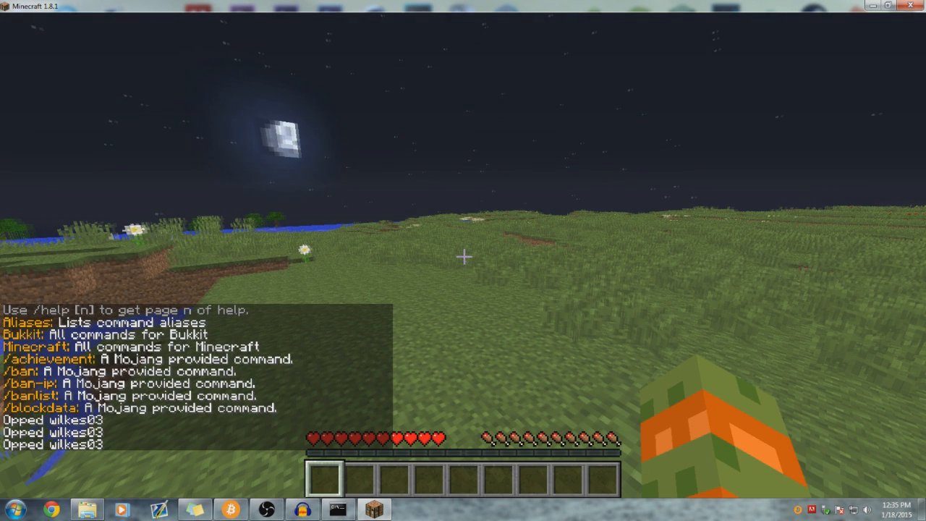
pyautogui.press('e')
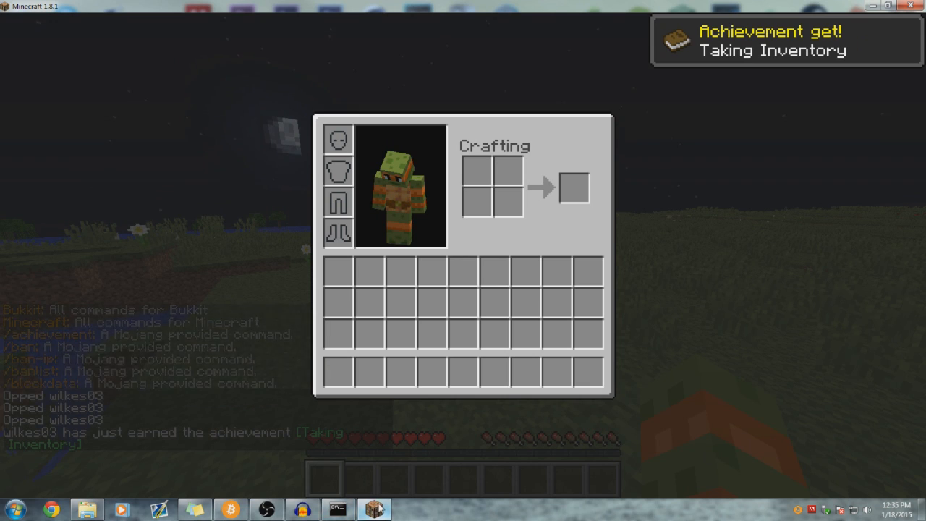
pyautogui.click(374, 509)
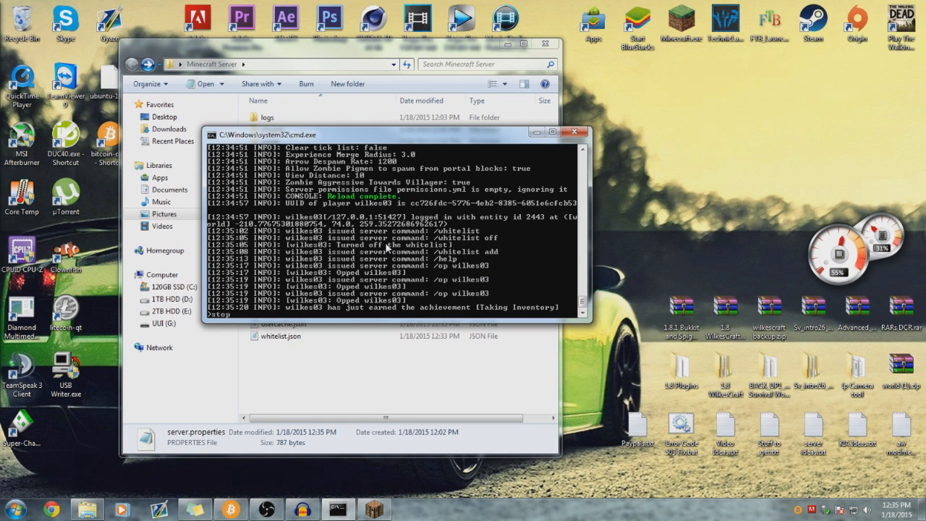
# - Stop the server and close its console, also closing a console relaunched from Launch.bat
pyautogui.press('Return')
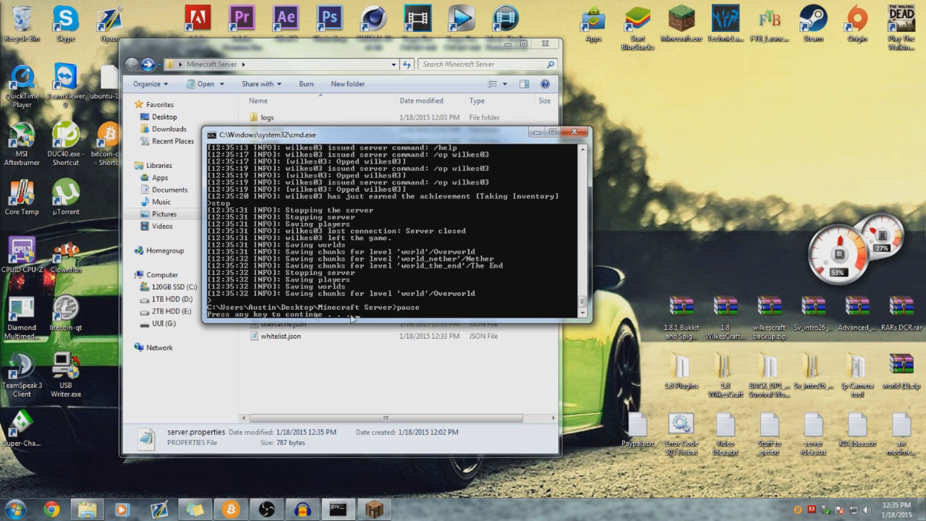
pyautogui.press('Return')
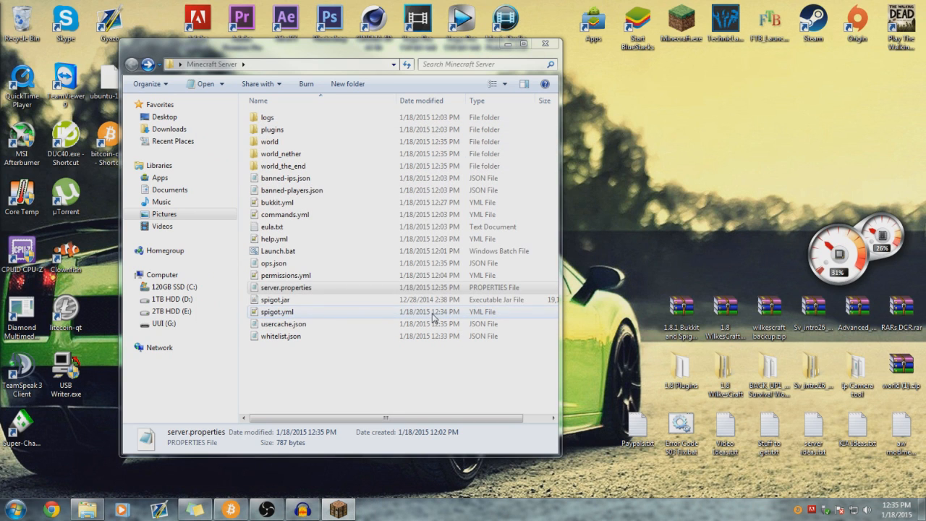
pyautogui.doubleClick(309, 251)
pyautogui.click(431, 63)
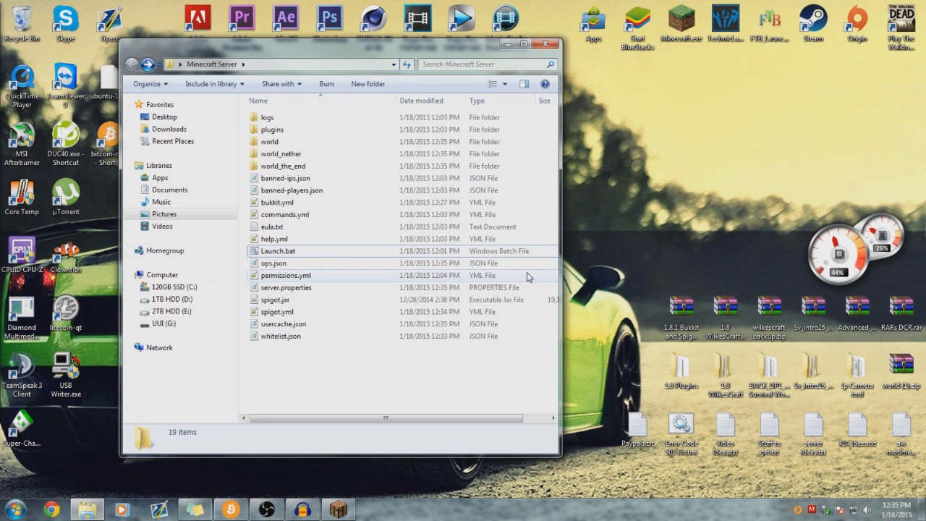
# - Close the Minecraft Server folder window, leaving the desktop
pyautogui.click(496, 253)
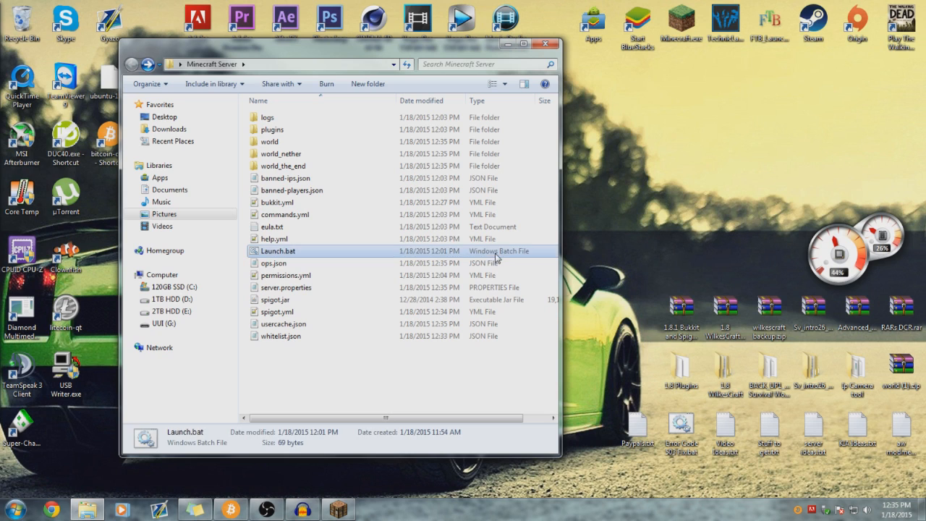
pyautogui.click(337, 392)
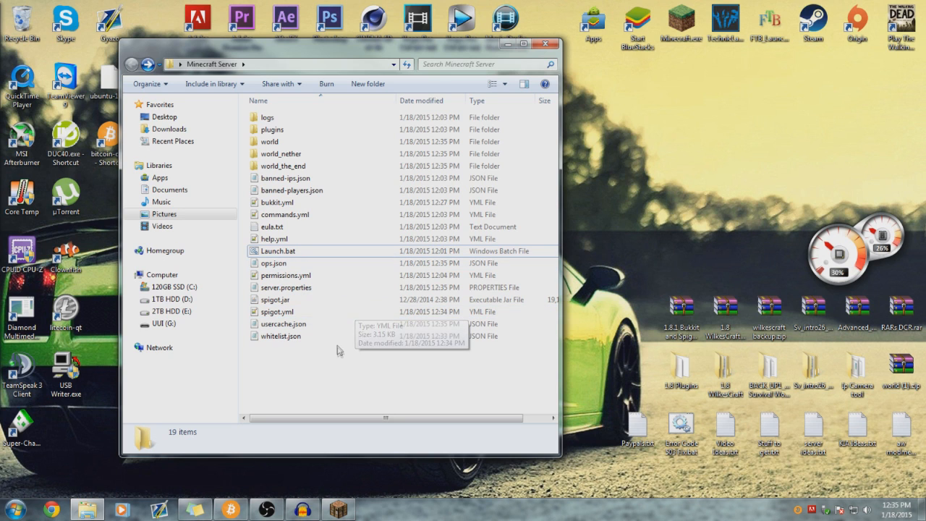
pyautogui.moveTo(431, 55); pyautogui.dragTo(461, 53)
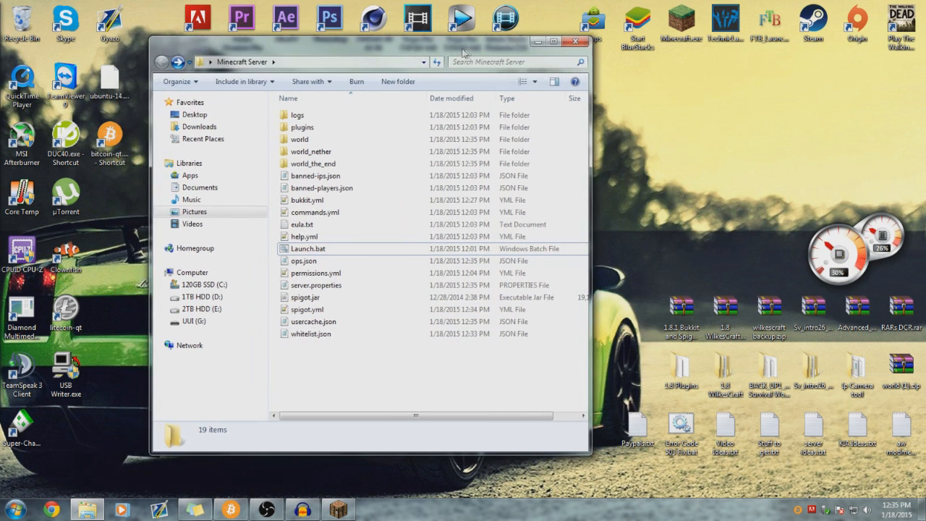
pyautogui.click(575, 42)
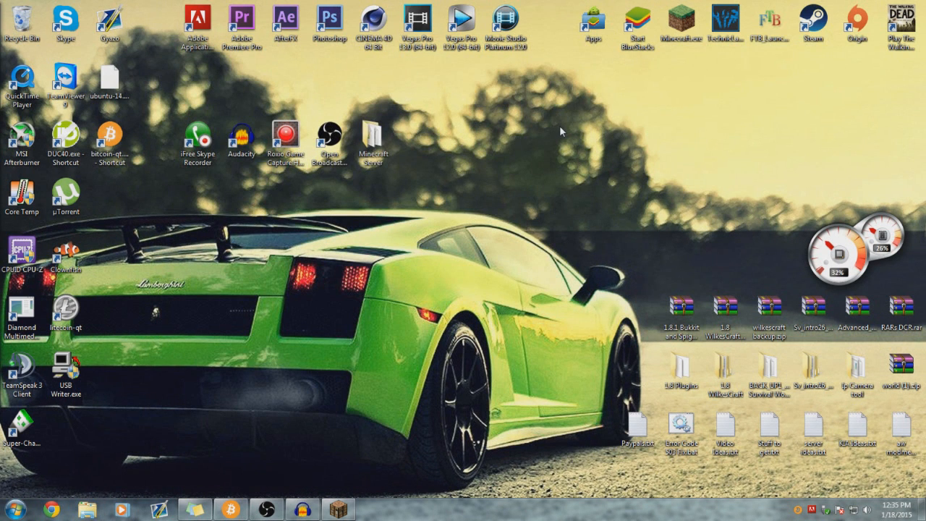